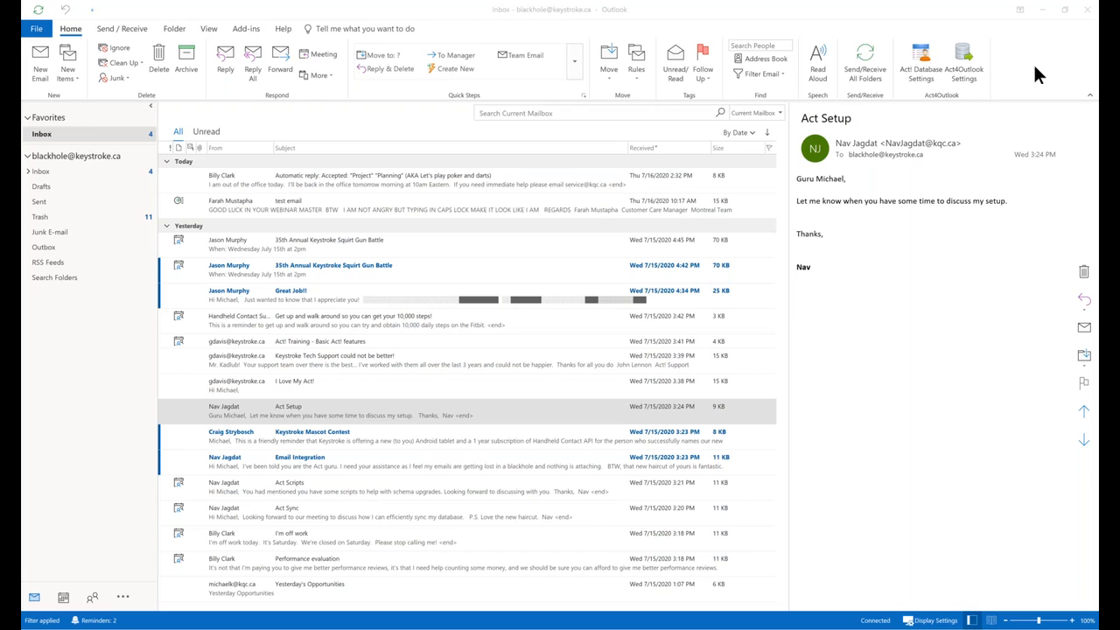
Open Act4Outlook Settings, showing the C:\ActDemo\ActDemo.pad database path and username.
{"action": "left_click", "coordinate": [966, 52]}
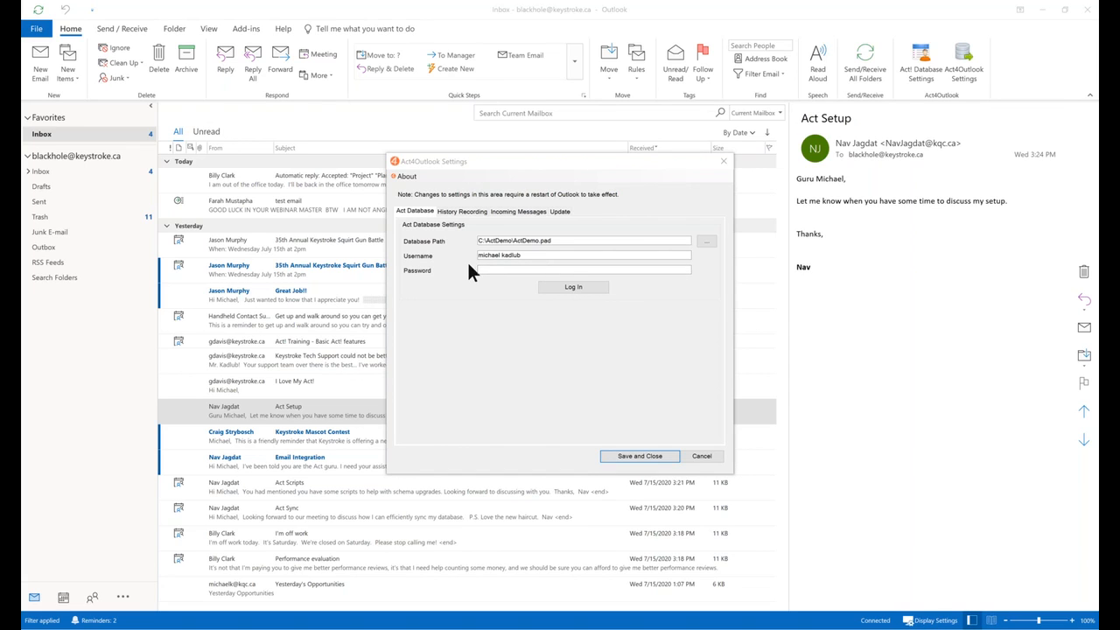
Attempt the ActDemo database login from the Act Database tab, which leaves Outlook not responding.
{"action": "left_click", "coordinate": [581, 291]}
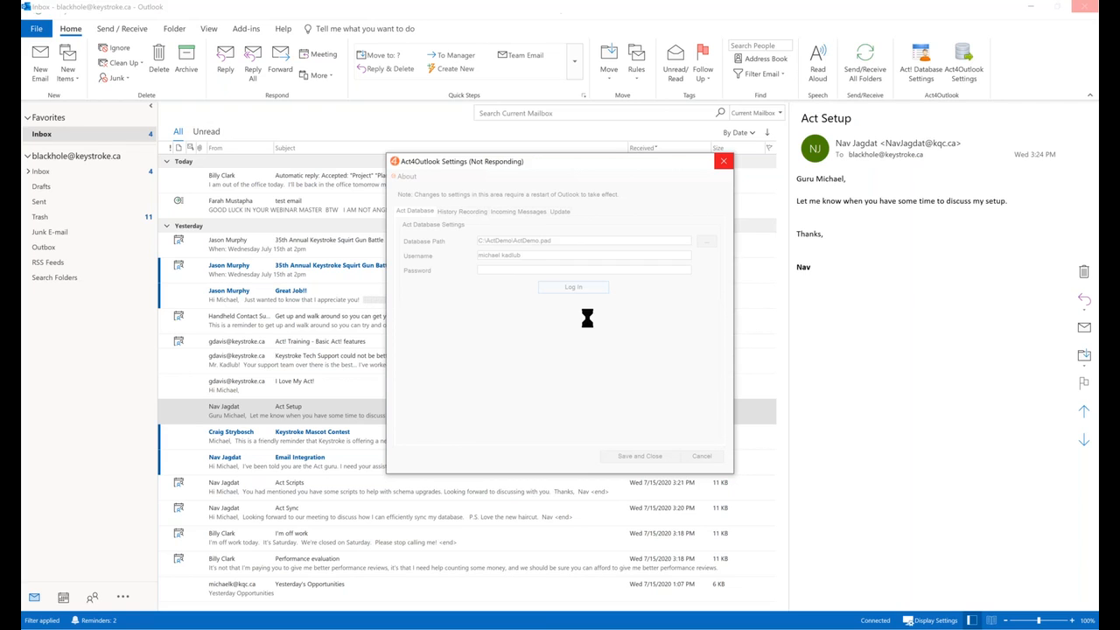
{"action": "mouse_move", "coordinate": [1108, 274]}
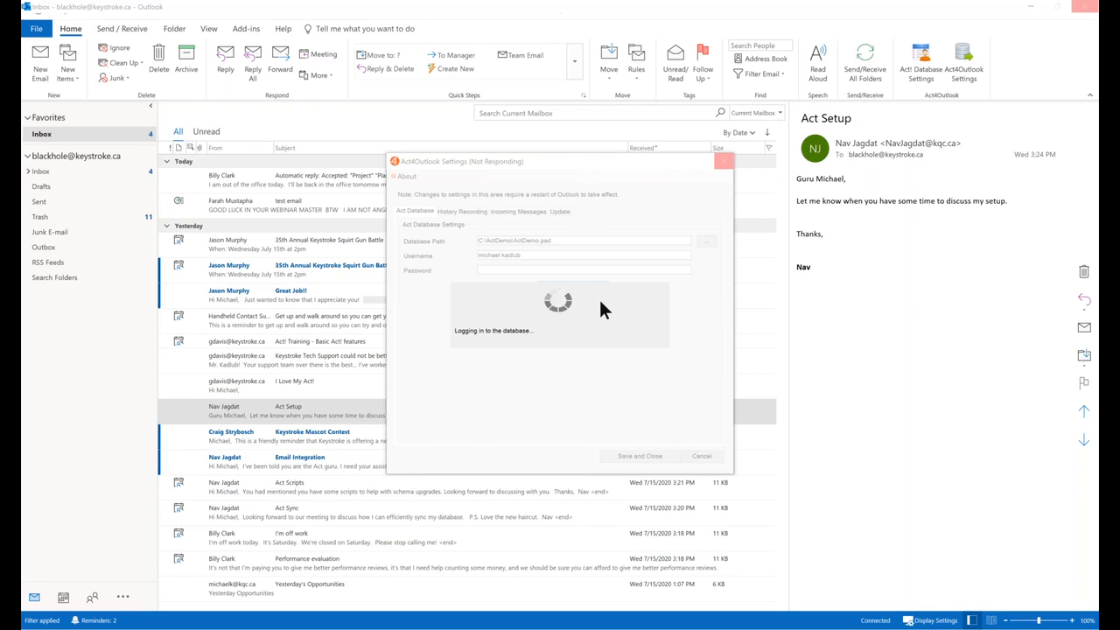
Close the hung settings window and force the unresponsive Outlook program to close.
{"action": "left_click", "coordinate": [724, 164]}
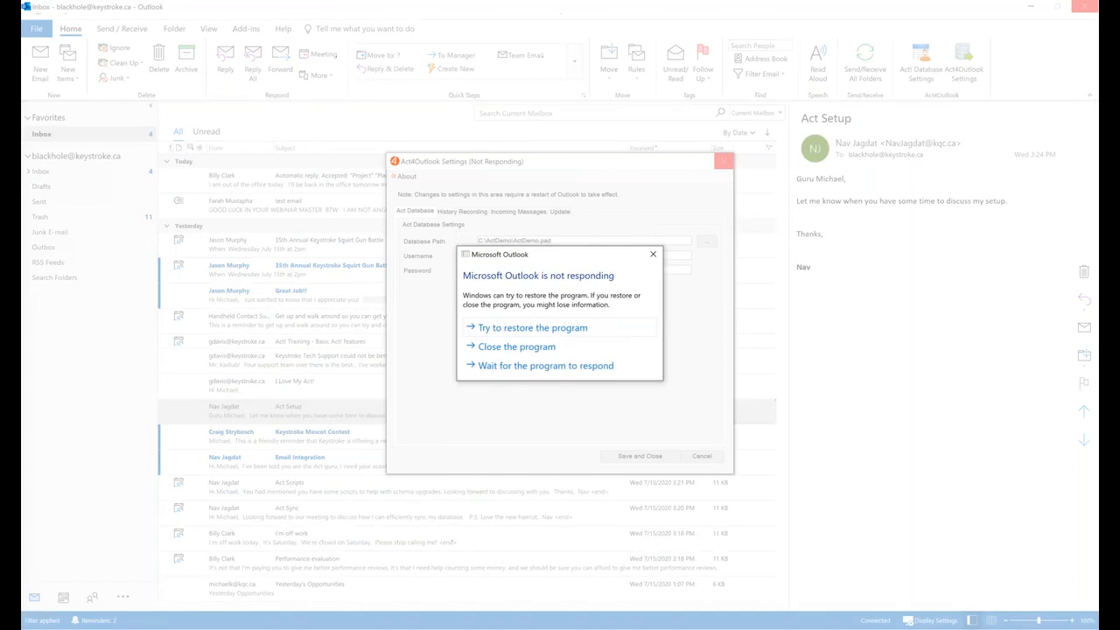
{"action": "left_click", "coordinate": [535, 349]}
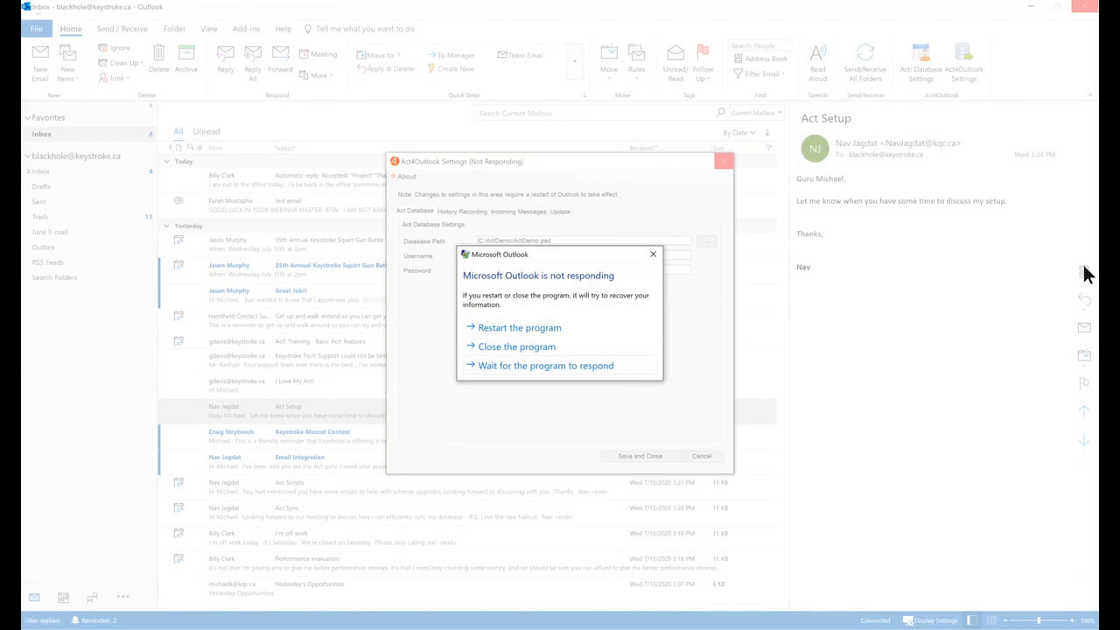
{"action": "left_click", "coordinate": [532, 348]}
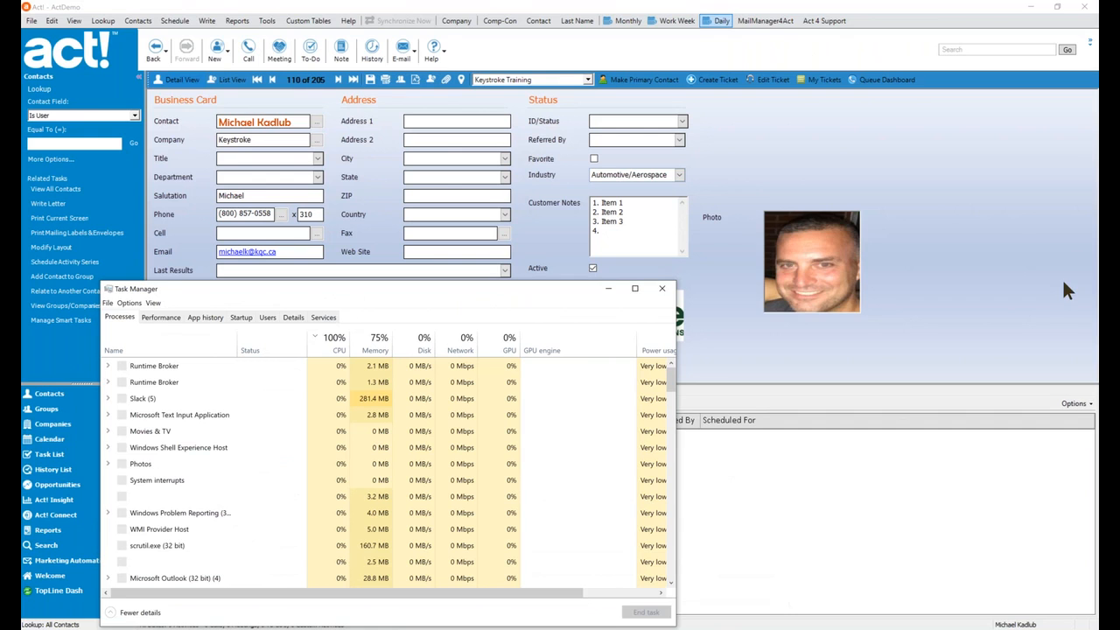
Close the Task Manager process list to return to the restarted Outlook.
{"action": "left_click", "coordinate": [610, 287]}
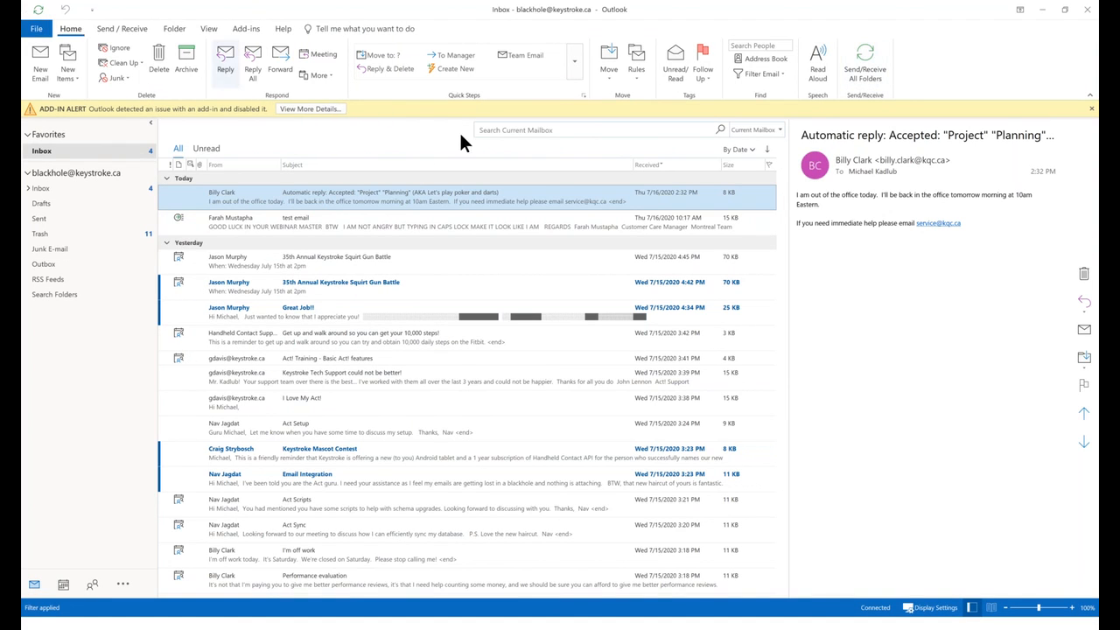
Re-enable the disabled Act4Outlook add-in from the add-in alert details, then close the list.
{"action": "left_click", "coordinate": [310, 108]}
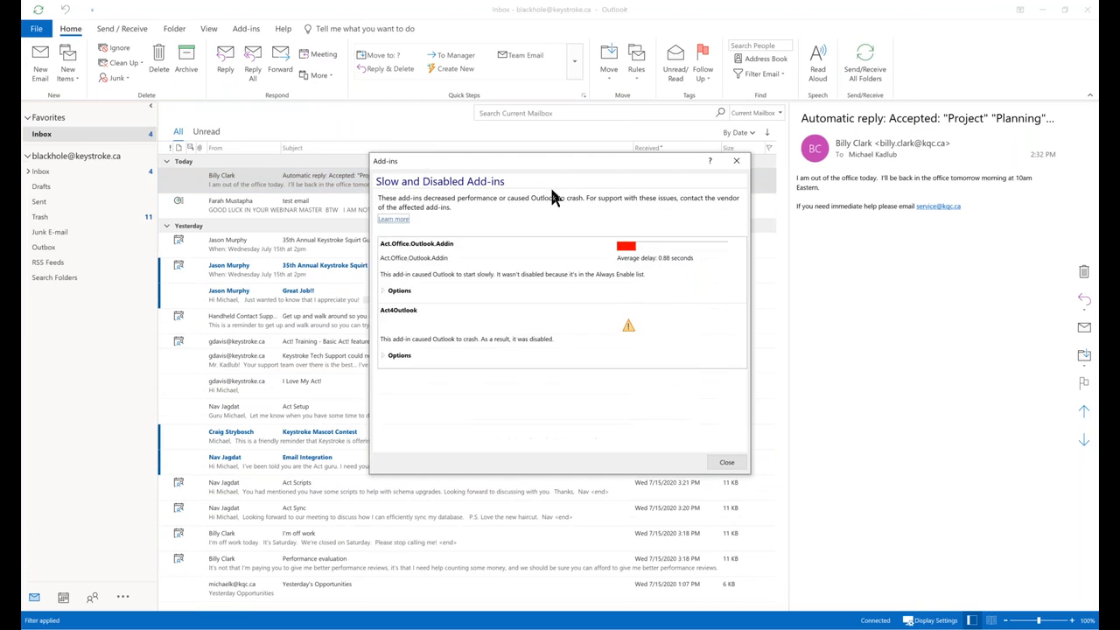
{"action": "left_click", "coordinate": [399, 355]}
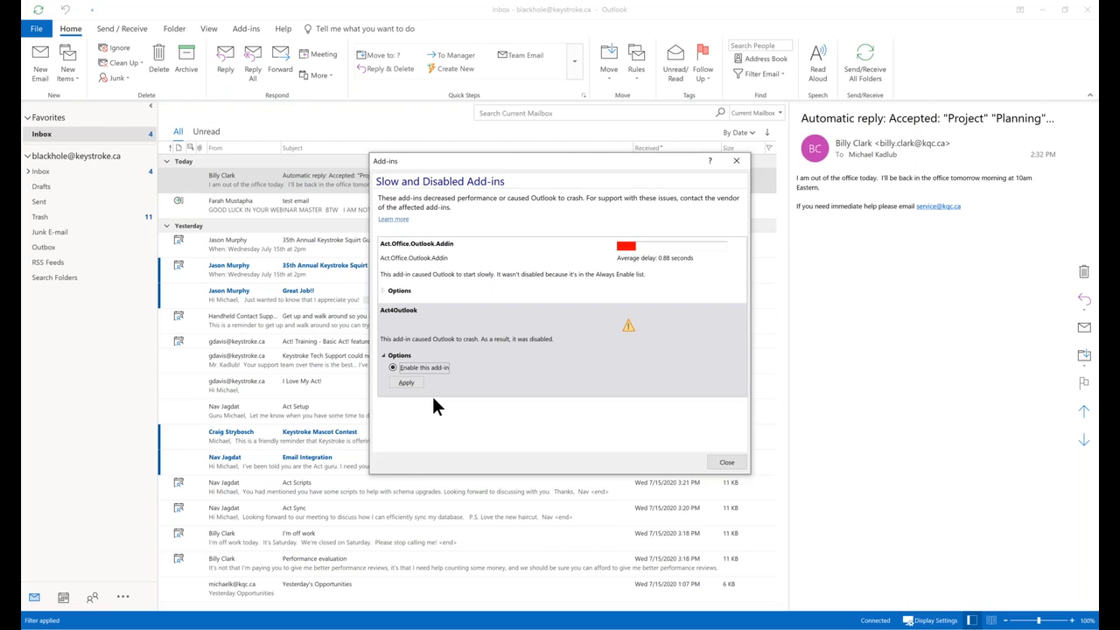
{"action": "left_click", "coordinate": [408, 383]}
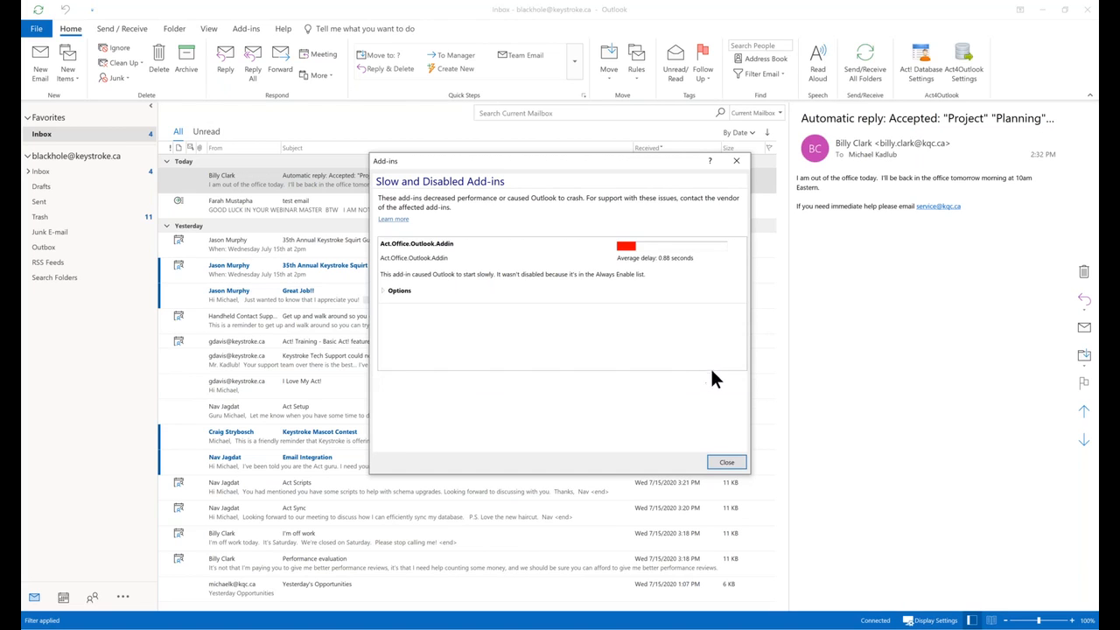
{"action": "left_click", "coordinate": [728, 463]}
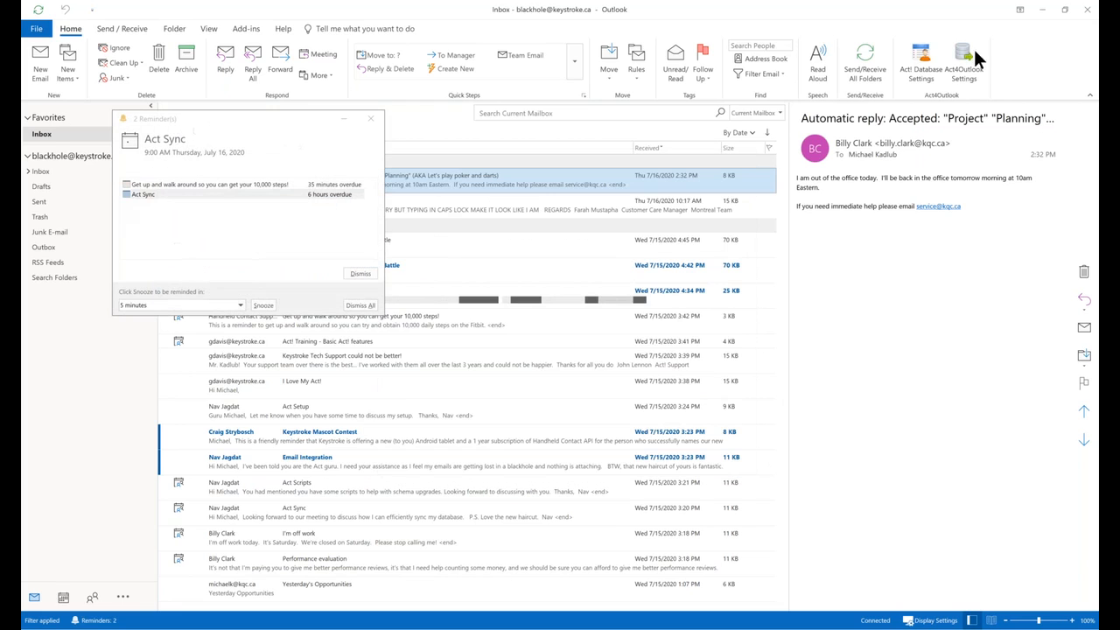
Dismiss both overdue reminders, then log in to ActDemo via Act4Outlook Settings and confirm success.
{"action": "left_click", "coordinate": [208, 185], "text": "shift"}
{"action": "key", "text": "alt+d"}
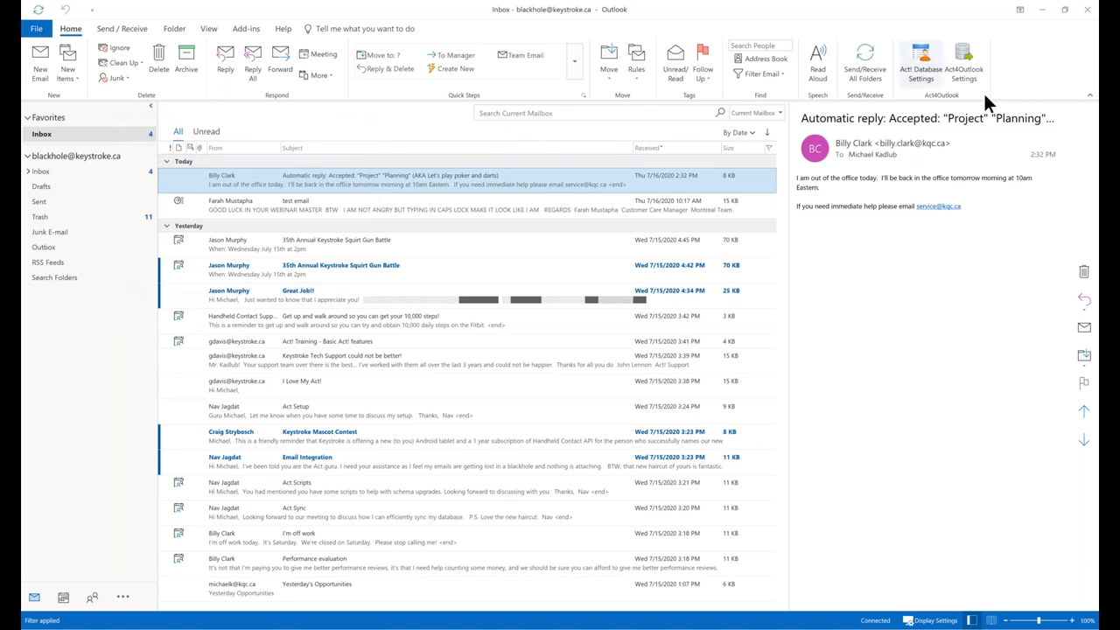
{"action": "left_click", "coordinate": [963, 68]}
{"action": "left_click", "coordinate": [557, 282]}
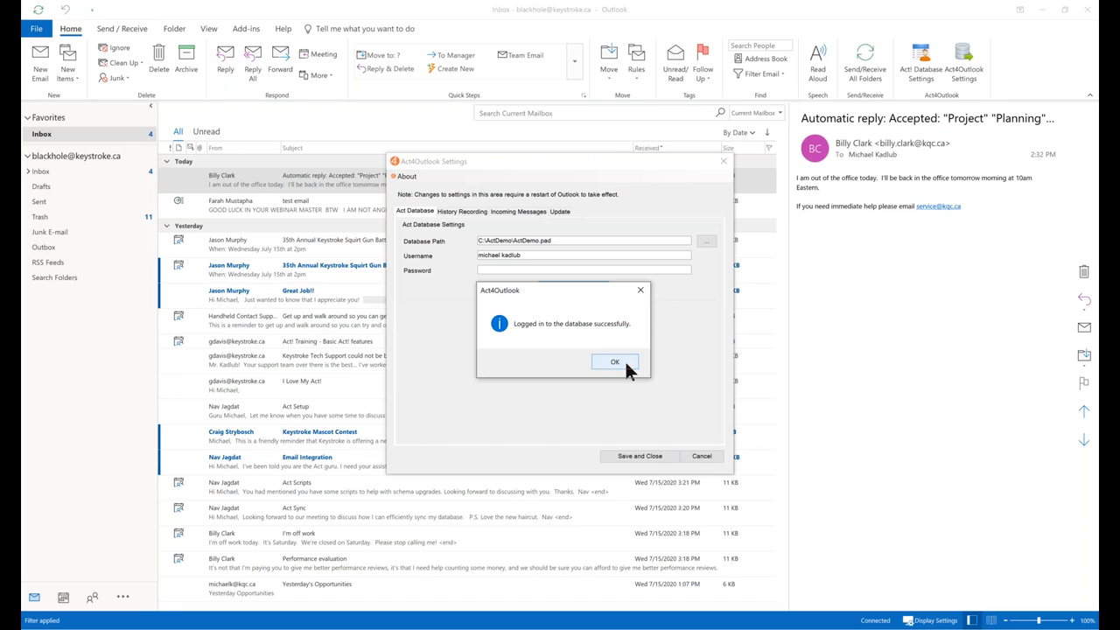
{"action": "left_click", "coordinate": [626, 362]}
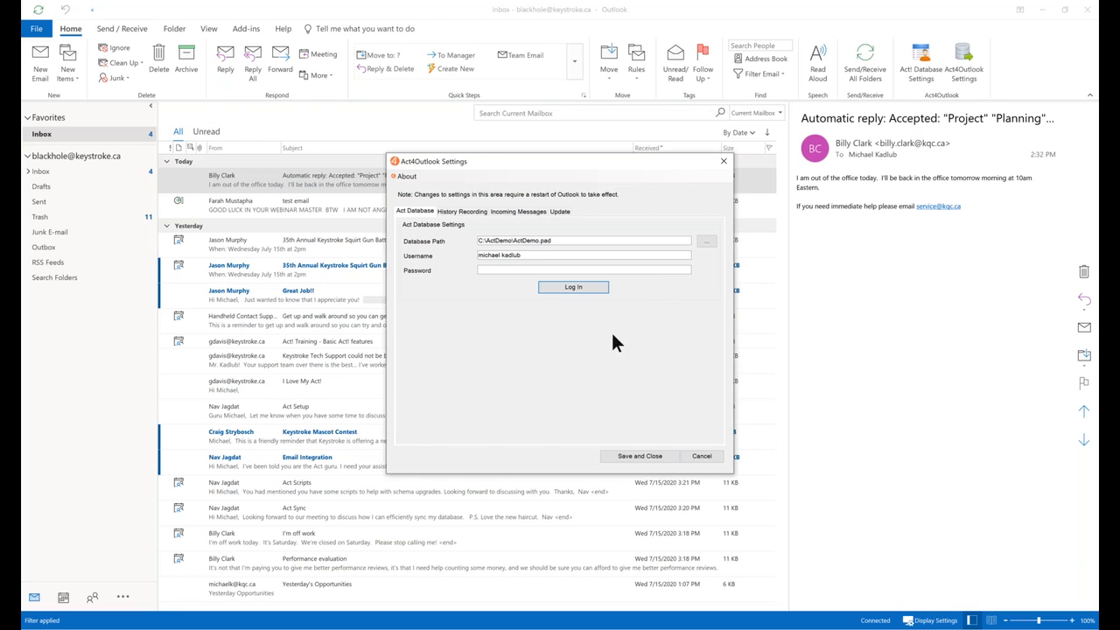
Show the History Recording tab and list the History Type options, currently 'Email subject, and body'.
{"action": "left_click", "coordinate": [460, 212]}
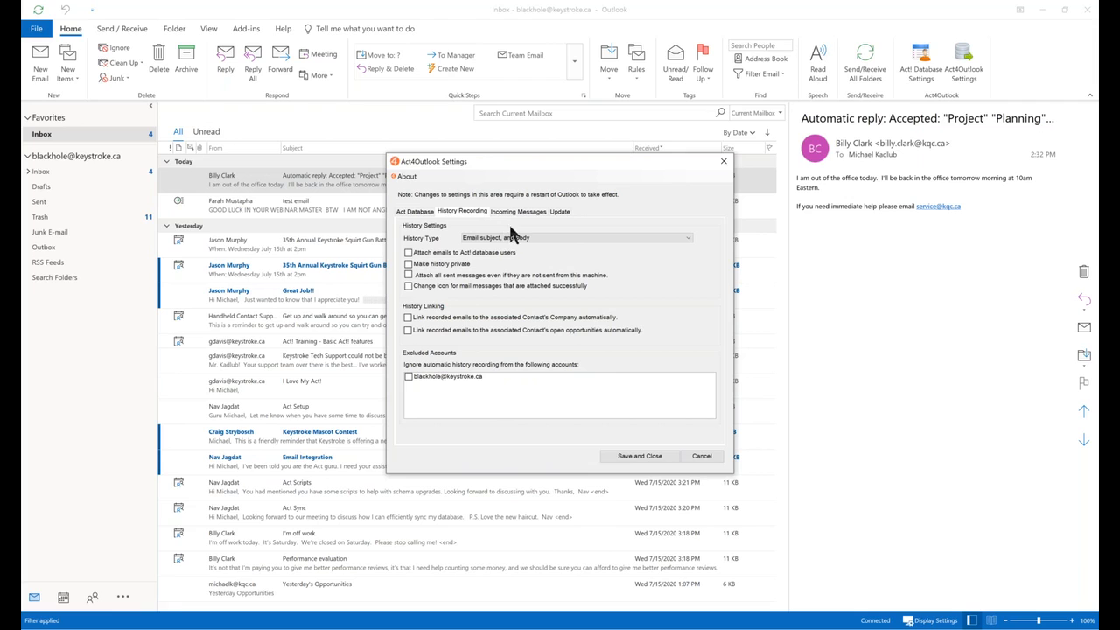
{"action": "left_click", "coordinate": [688, 242]}
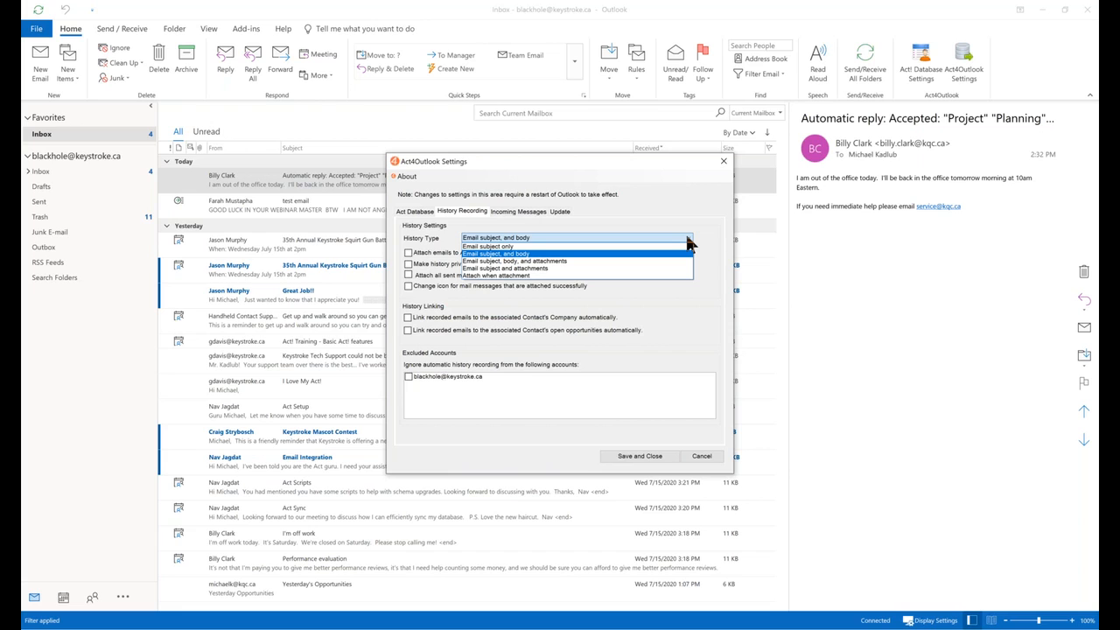
Keep History Type unchanged, leave the mailbox account not excluded, and move to Incoming Messages.
{"action": "left_click", "coordinate": [595, 215]}
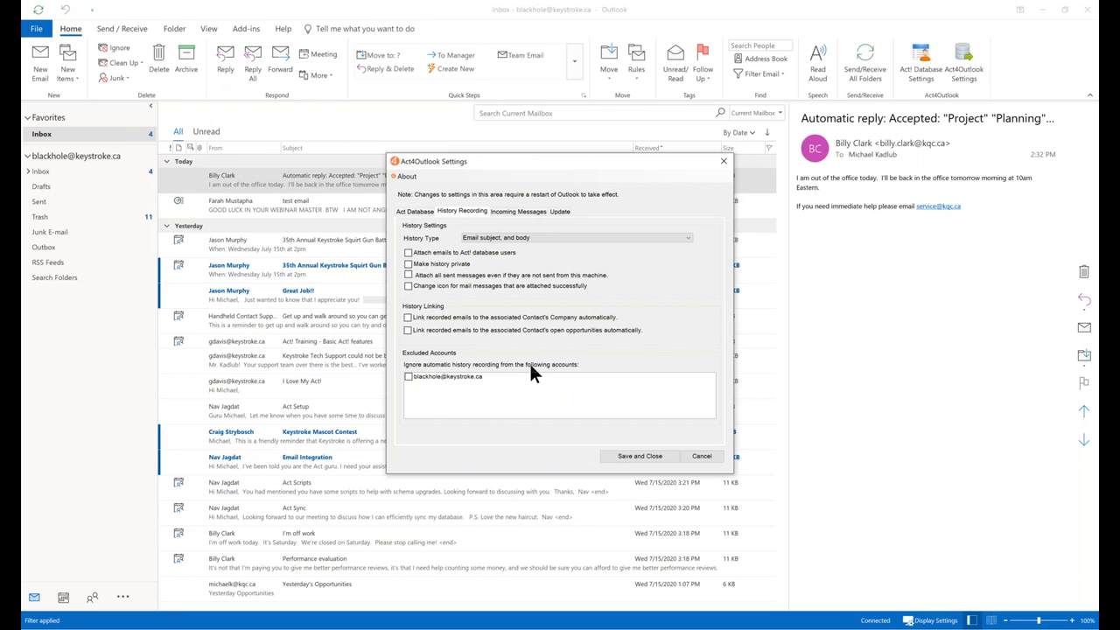
{"action": "left_click", "coordinate": [408, 377]}
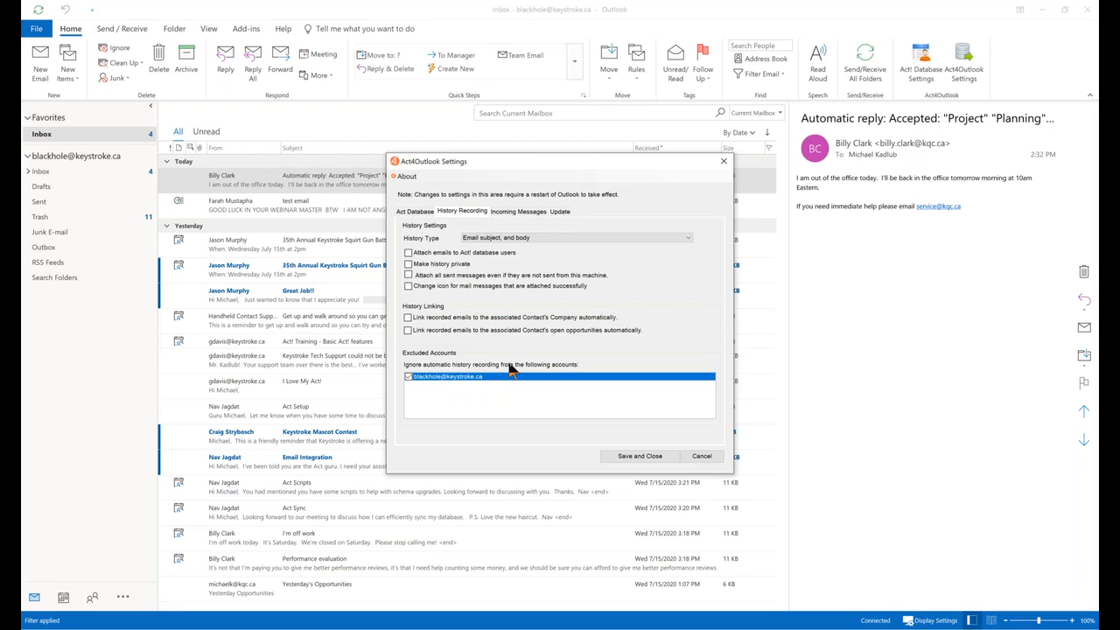
{"action": "left_click", "coordinate": [408, 377]}
{"action": "left_click", "coordinate": [518, 212]}
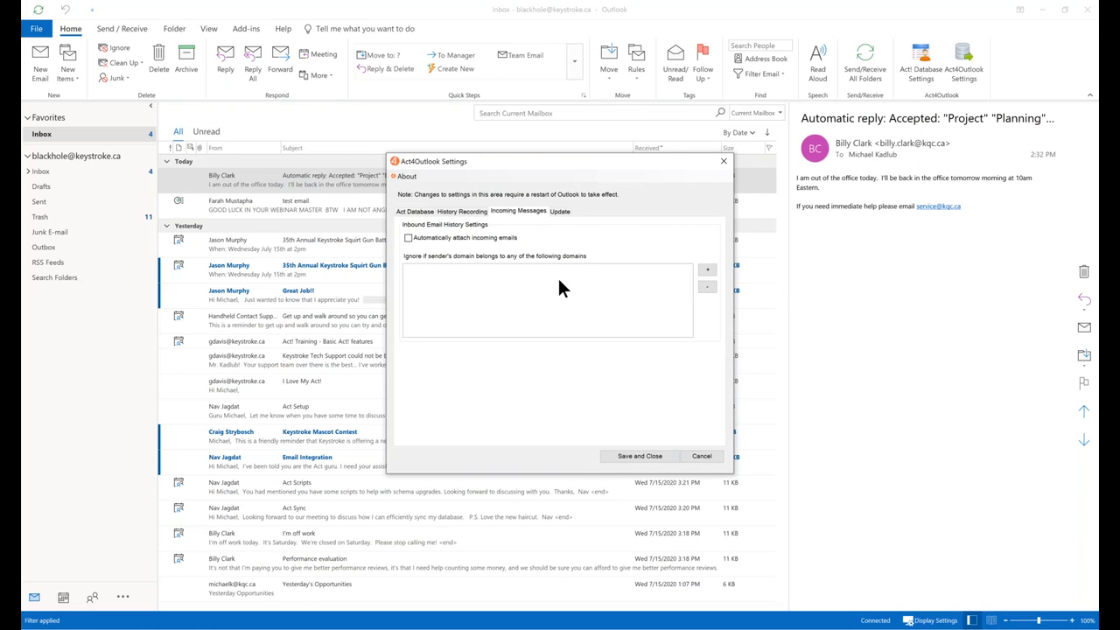
Switch Act4Outlook Settings to the Update tab, where checking for updates on startup stays enabled.
{"action": "left_click", "coordinate": [558, 213]}
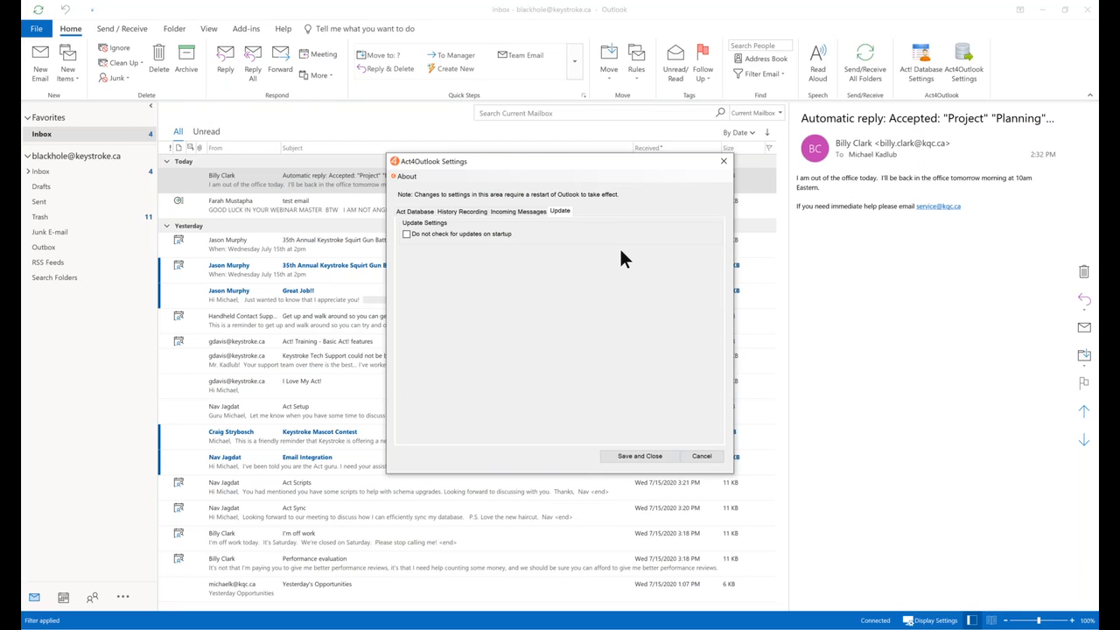
Open the About menu listing EULA and About Act4Outlook.
{"action": "left_click", "coordinate": [403, 177]}
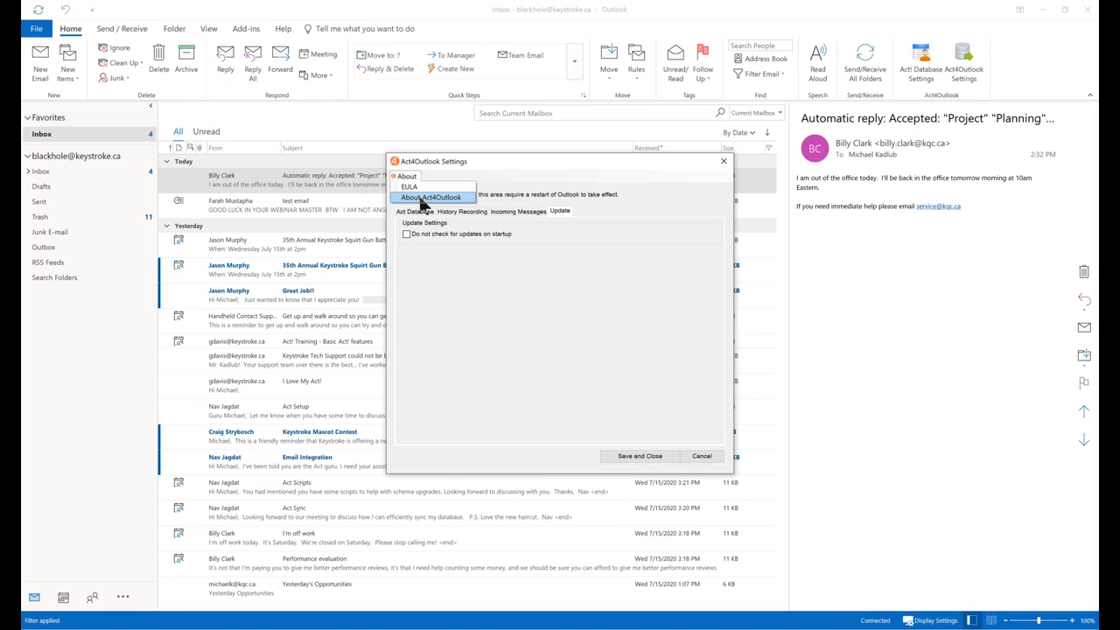
Show the About Act4Outlook window with version 3.12, the perpetual licence and third-party licences.
{"action": "left_click", "coordinate": [424, 197]}
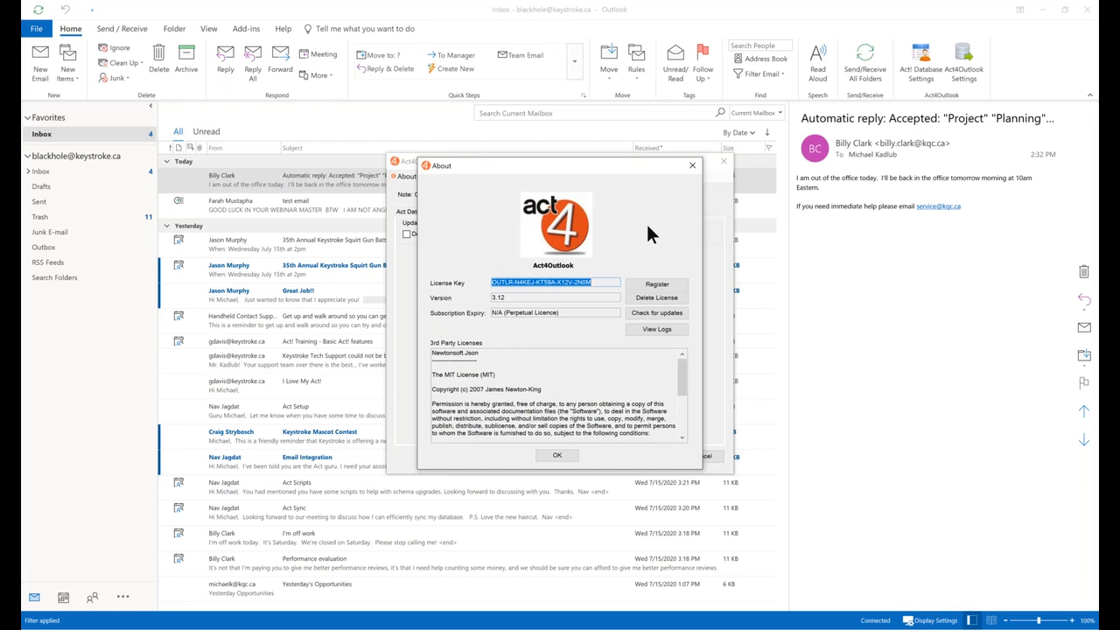
Open the Act4Outlook log folder, select the three newest logs (7/14–7/16), then close it.
{"action": "left_click", "coordinate": [655, 329]}
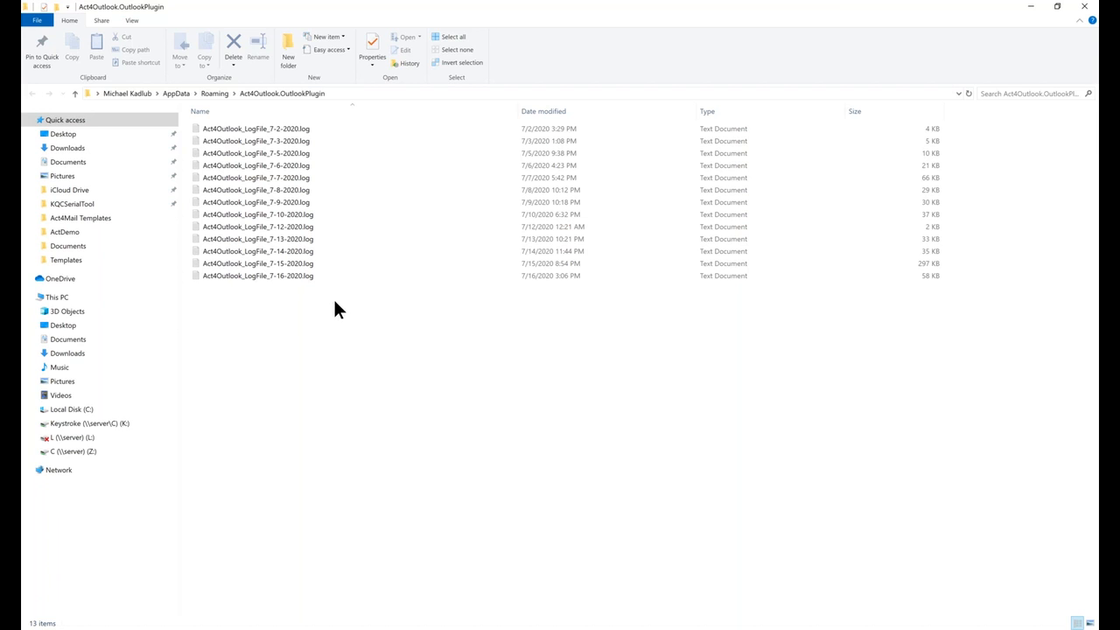
{"action": "left_click_drag", "start_coordinate": [334, 301], "coordinate": [276, 254]}
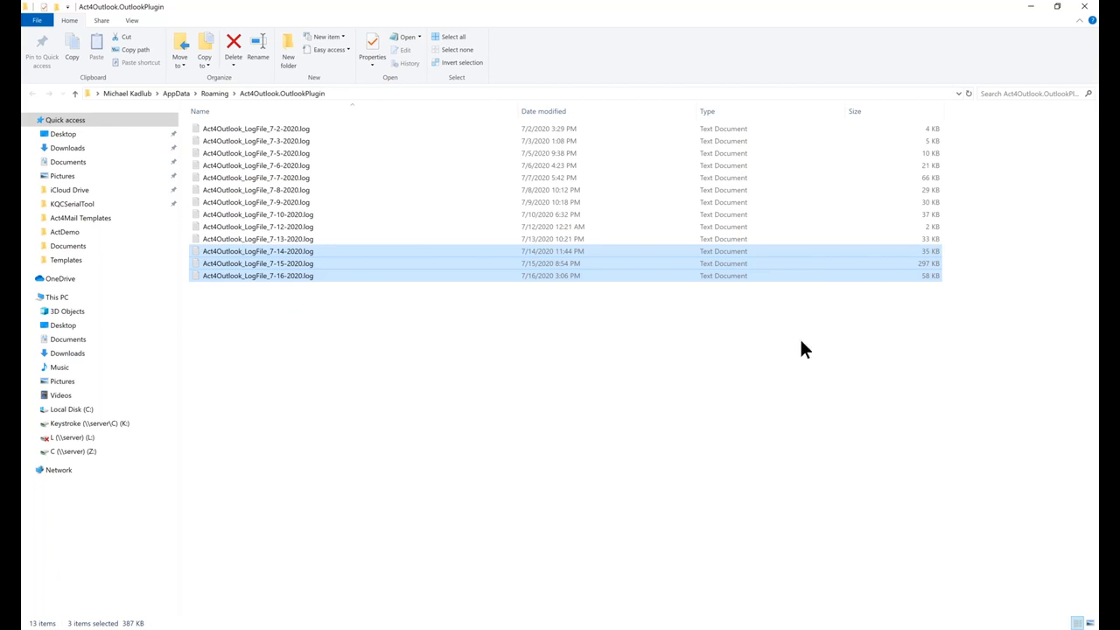
{"action": "left_click", "coordinate": [1085, 8]}
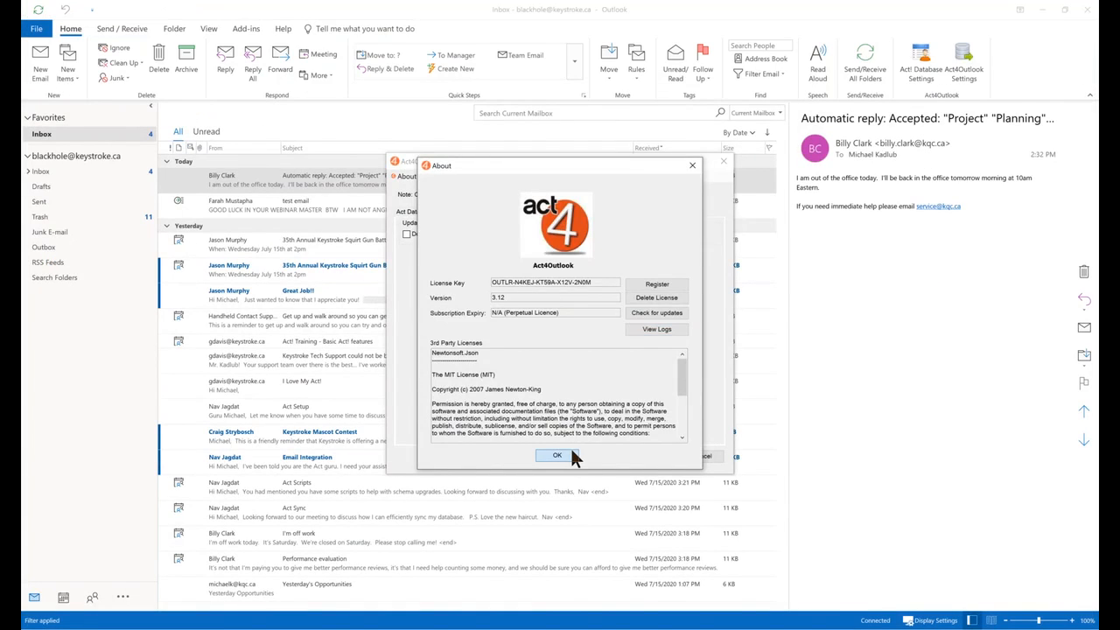
Dismiss the About window and save and close the Act4Outlook Settings.
{"action": "left_click", "coordinate": [556, 455]}
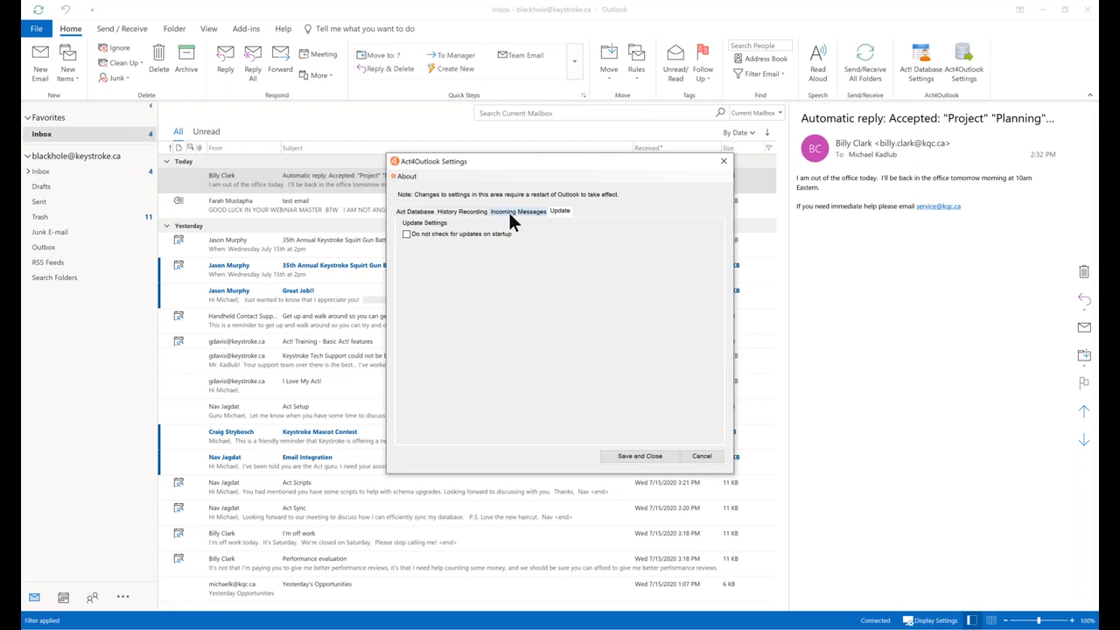
{"action": "left_click", "coordinate": [640, 456]}
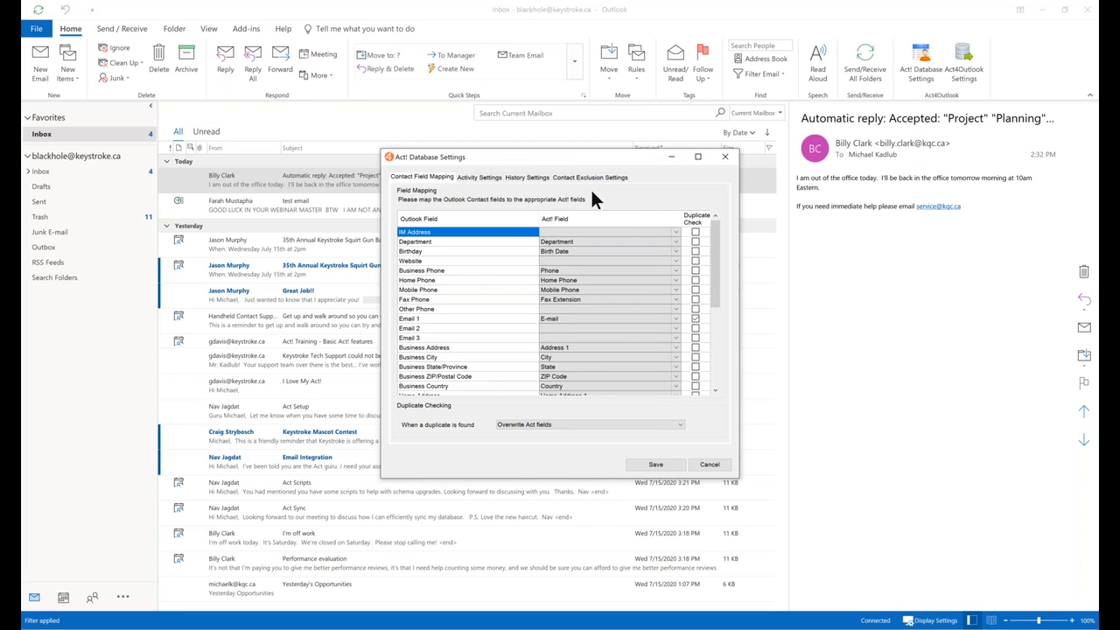
Leave Meeting as the Act! activity type for calendar items, then view History Settings.
{"action": "left_click", "coordinate": [477, 178]}
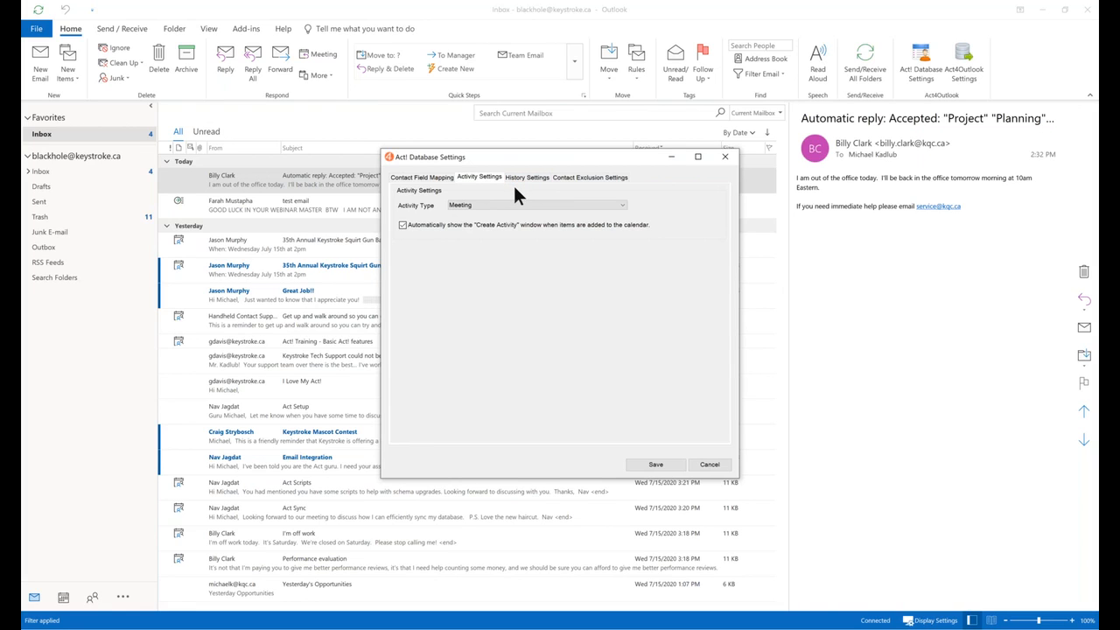
{"action": "left_click", "coordinate": [622, 204]}
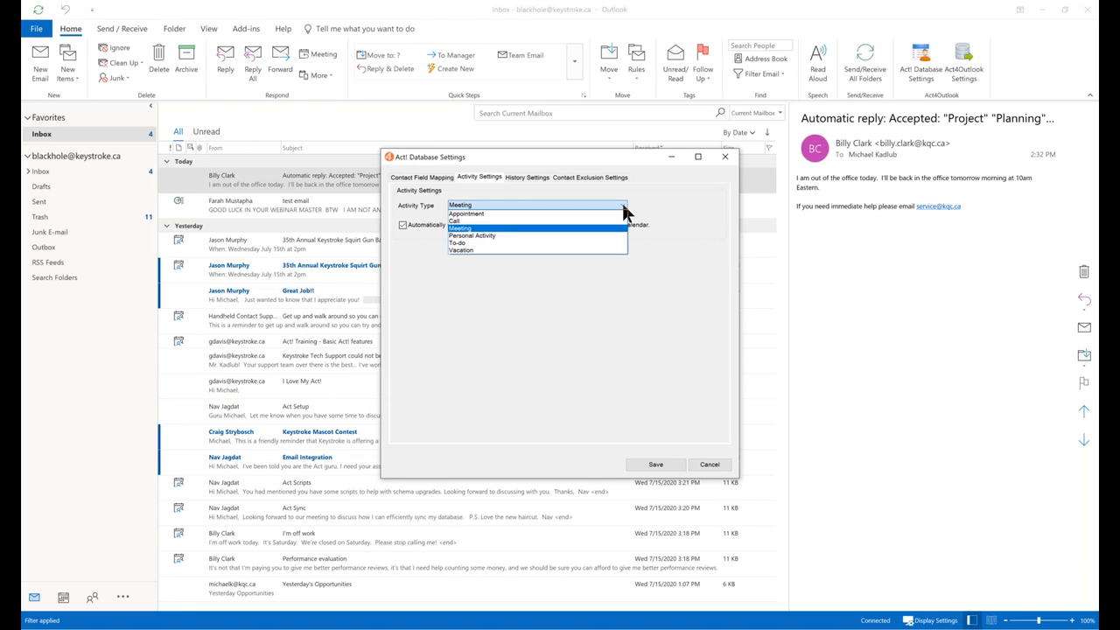
{"action": "left_click", "coordinate": [675, 186]}
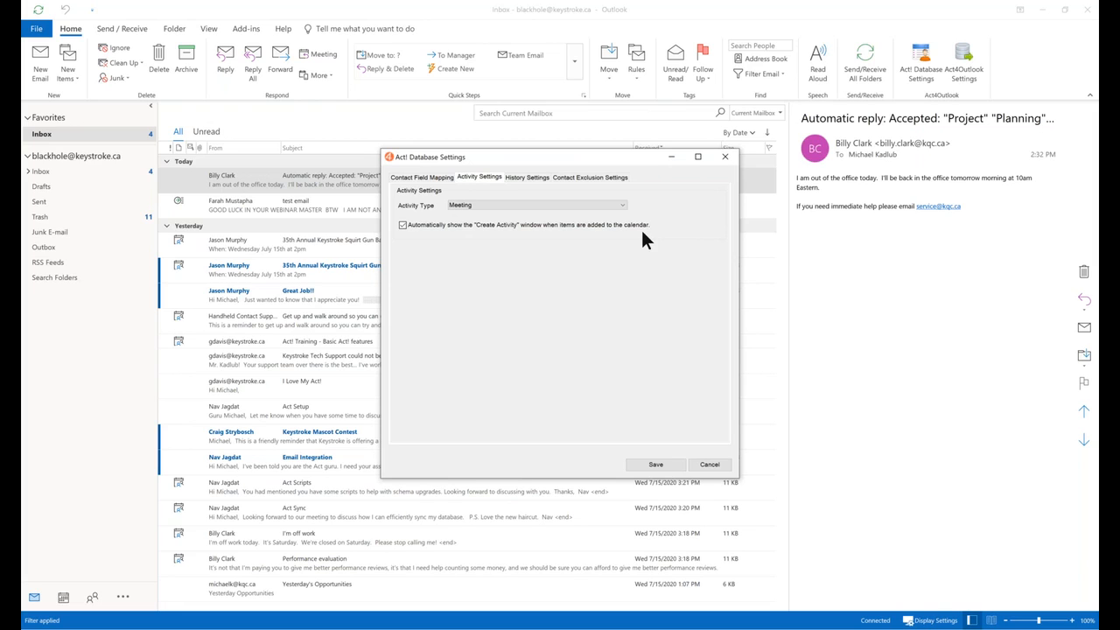
{"action": "left_click", "coordinate": [524, 178]}
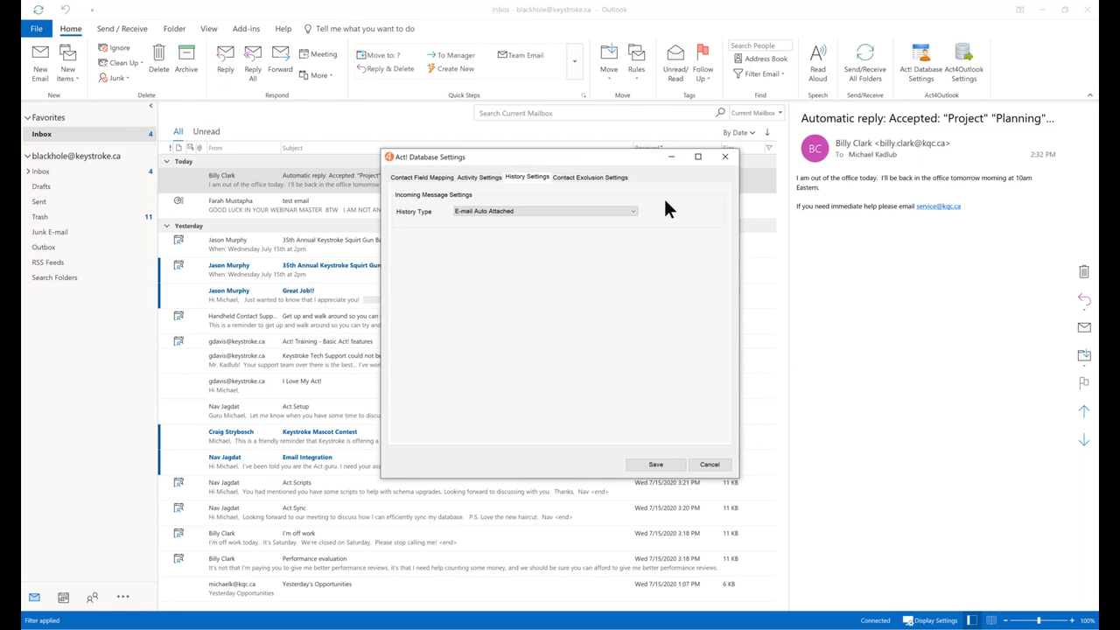
Keep 'E-mail Auto Attached' as the incoming-message History Type, then view Contact Exclusion Settings.
{"action": "left_click", "coordinate": [632, 212]}
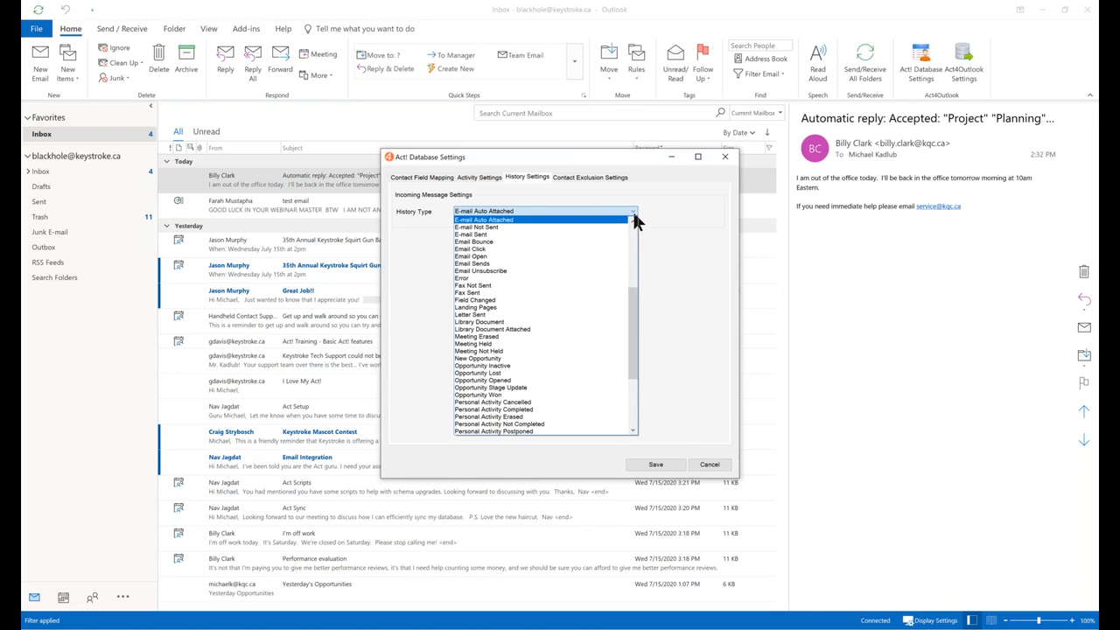
{"action": "left_click", "coordinate": [682, 210]}
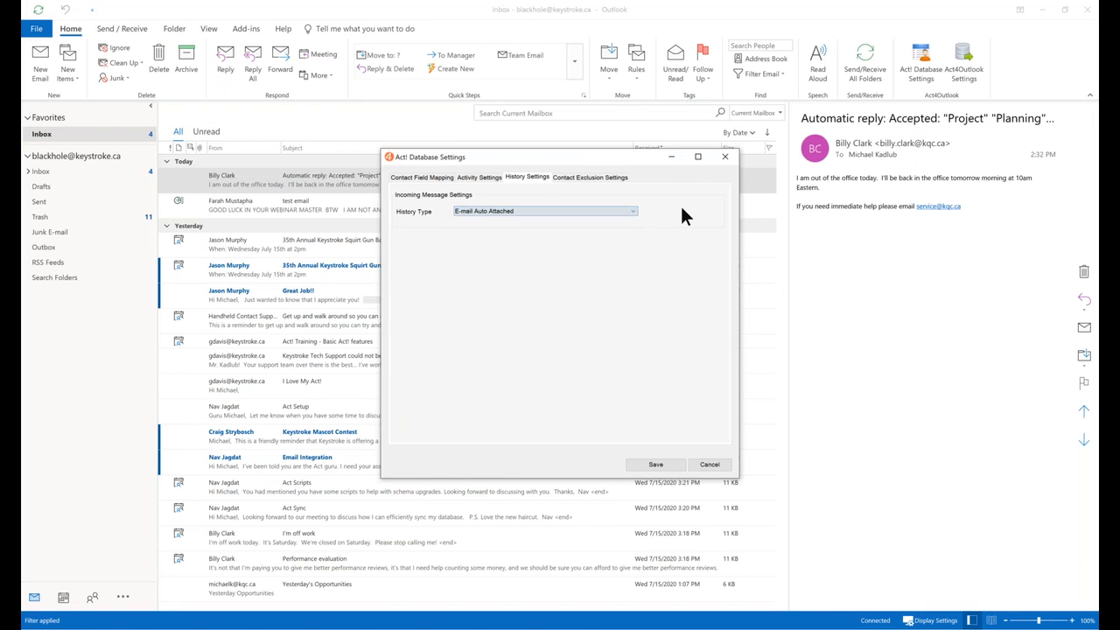
{"action": "left_click", "coordinate": [582, 178]}
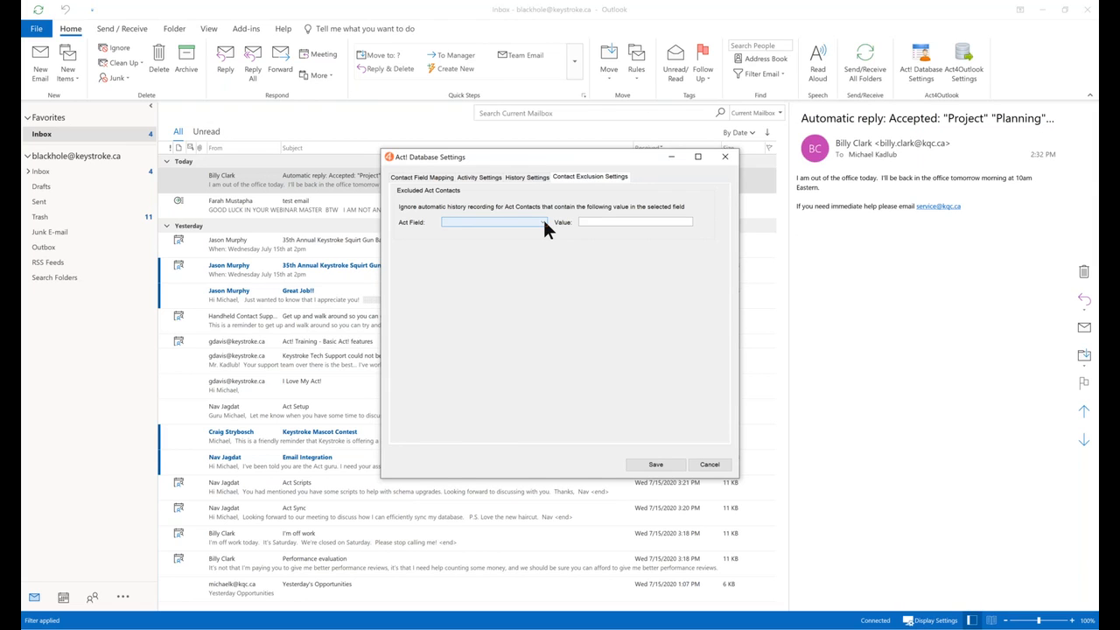
Leave the contact exclusion Act Field unset and save the Act! Database Settings.
{"action": "left_click", "coordinate": [542, 223]}
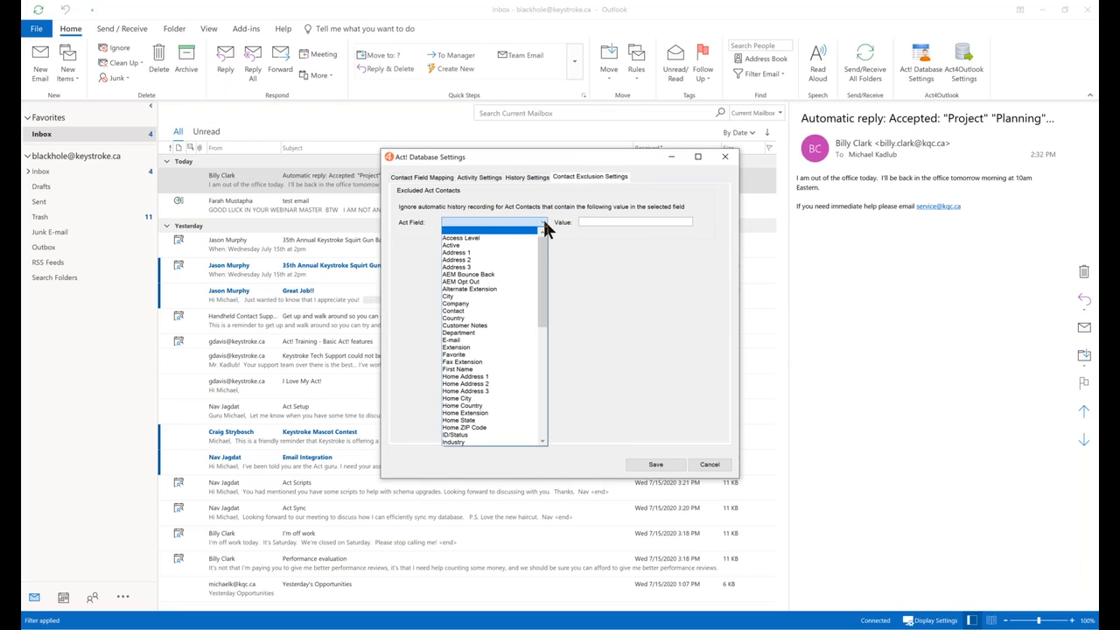
{"action": "left_click", "coordinate": [611, 221]}
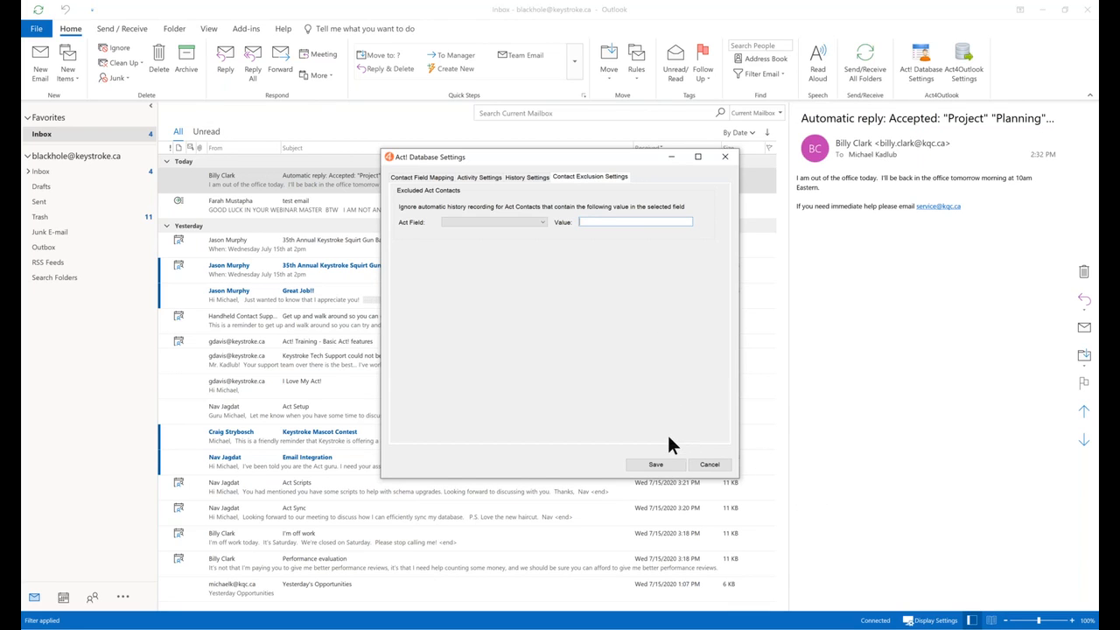
{"action": "left_click", "coordinate": [655, 468]}
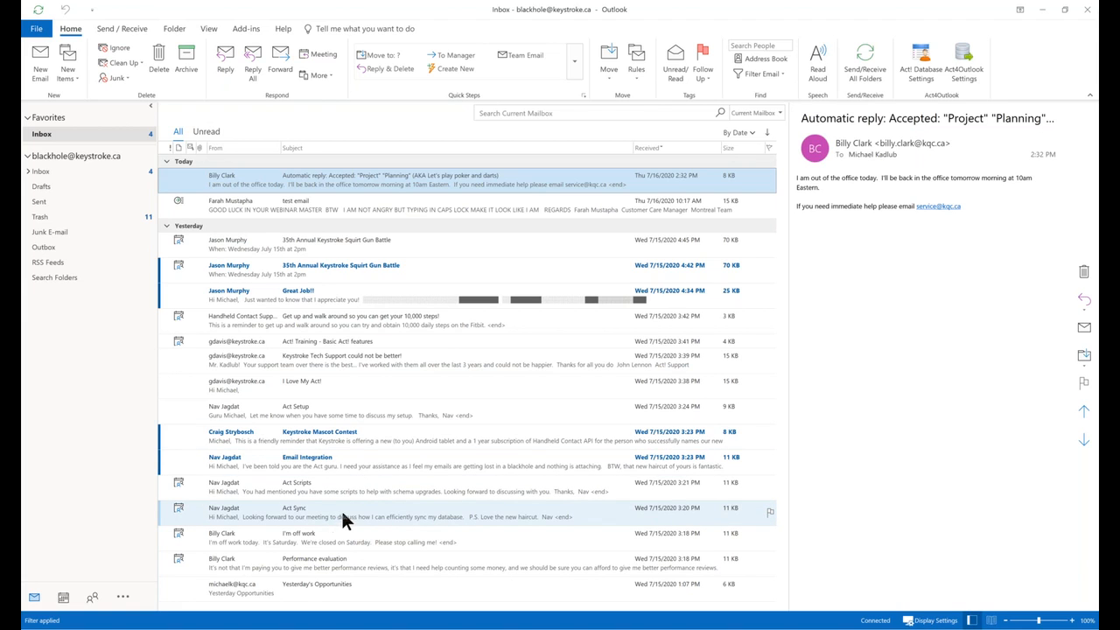
Open the 'Act Setup' email in the inbox and bring up its context menu.
{"action": "left_click", "coordinate": [332, 418]}
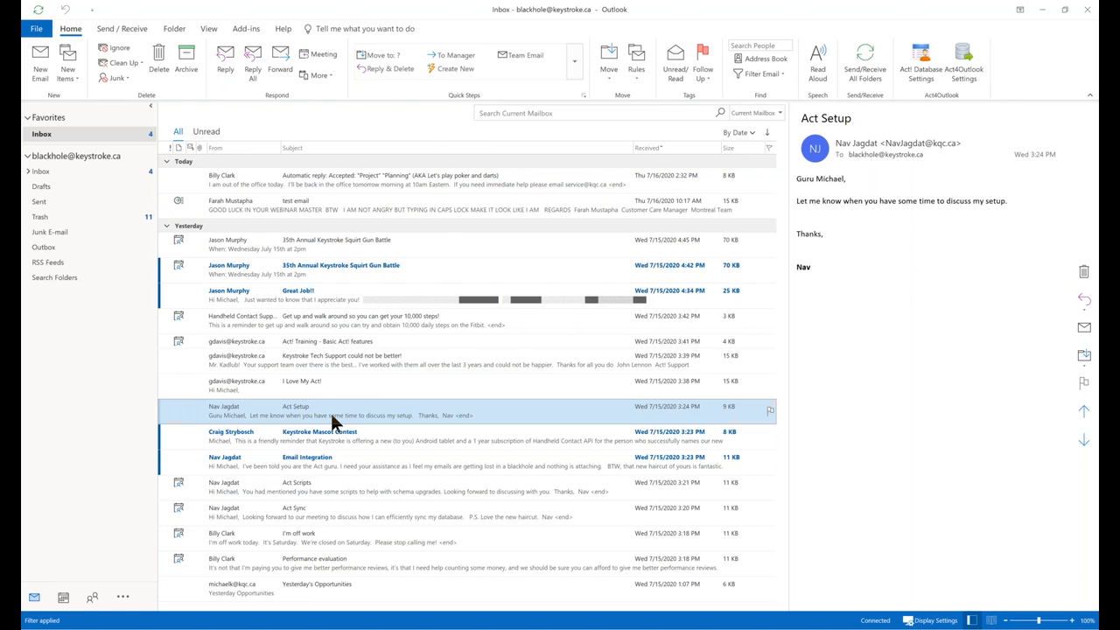
{"action": "right_click", "coordinate": [332, 414]}
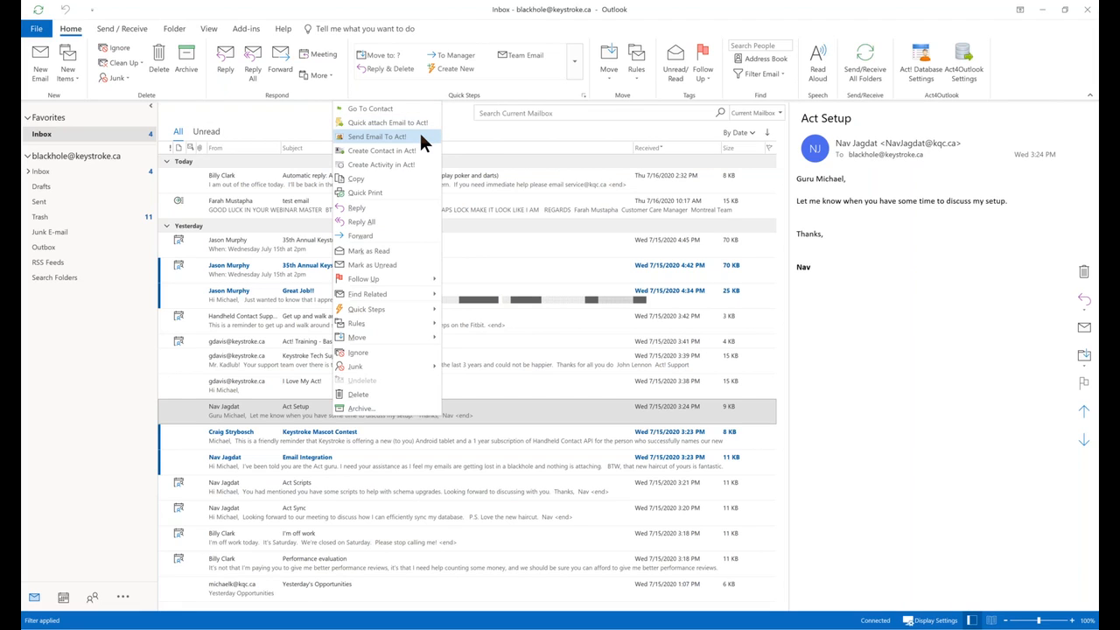
Start sending the Act Setup email to Act! and link it to the sender's contact.
{"action": "left_click", "coordinate": [421, 136]}
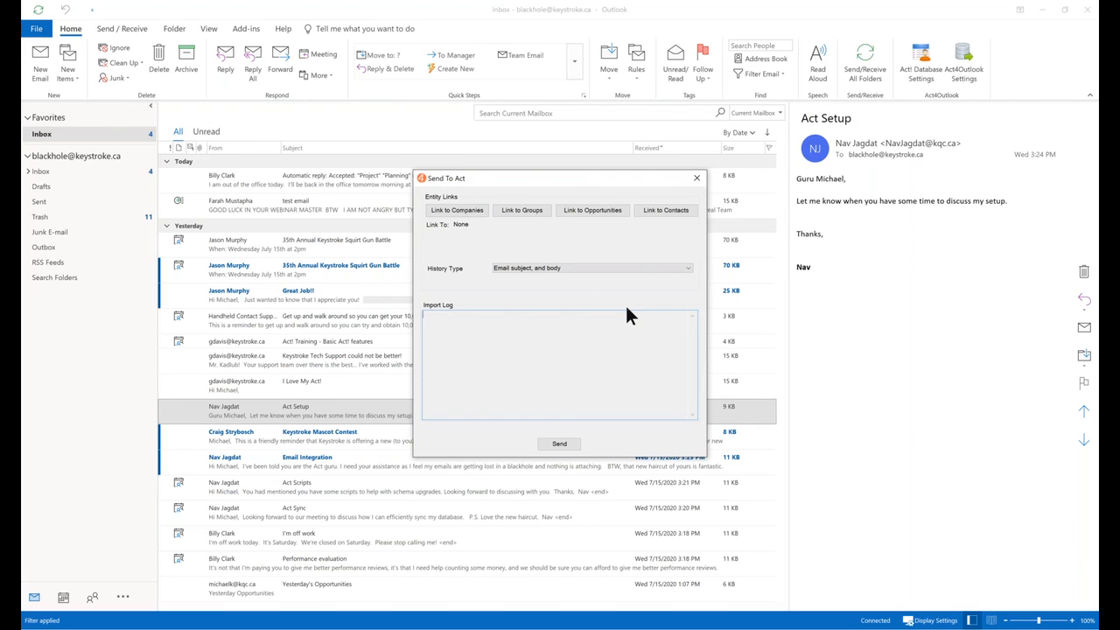
{"action": "left_click", "coordinate": [656, 211]}
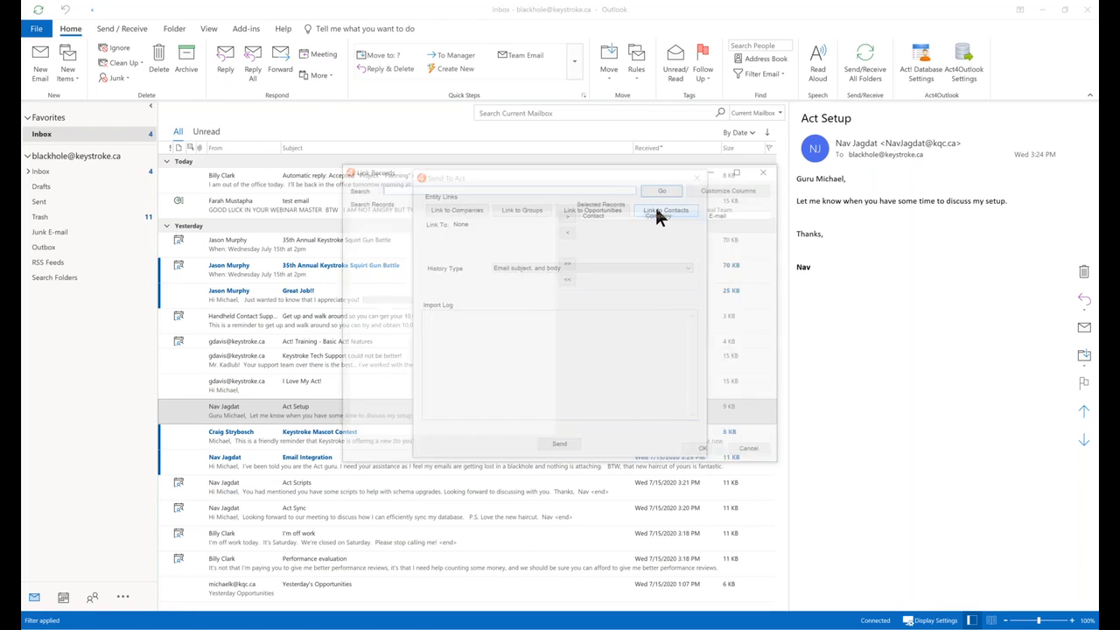
{"action": "left_click_drag", "start_coordinate": [554, 234], "coordinate": [551, 293]}
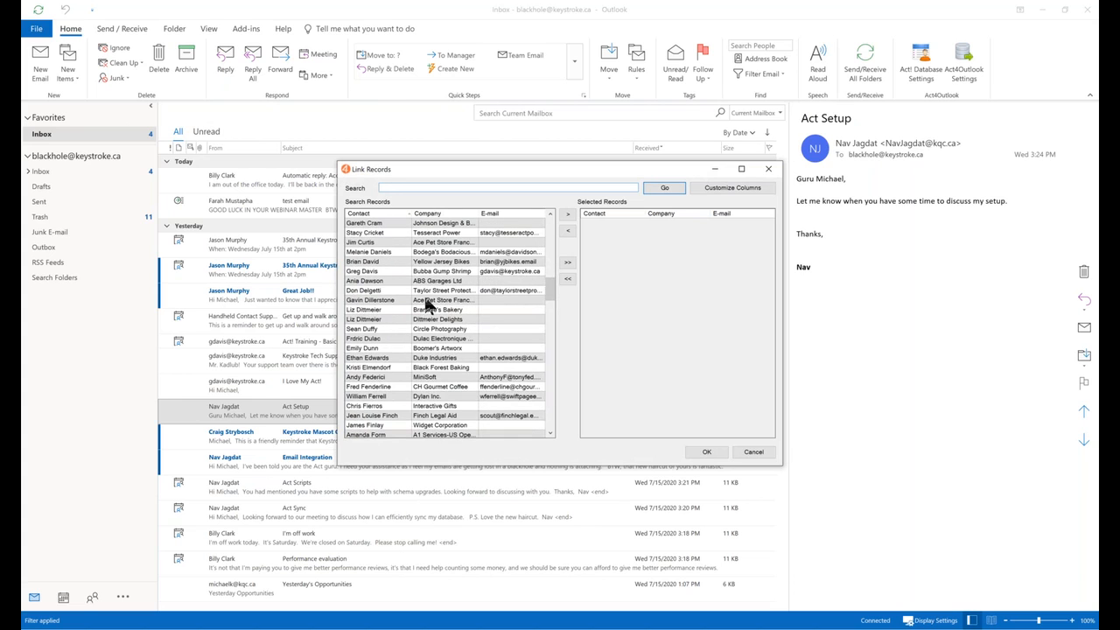
{"action": "left_click", "coordinate": [431, 291]}
{"action": "left_click", "coordinate": [567, 217]}
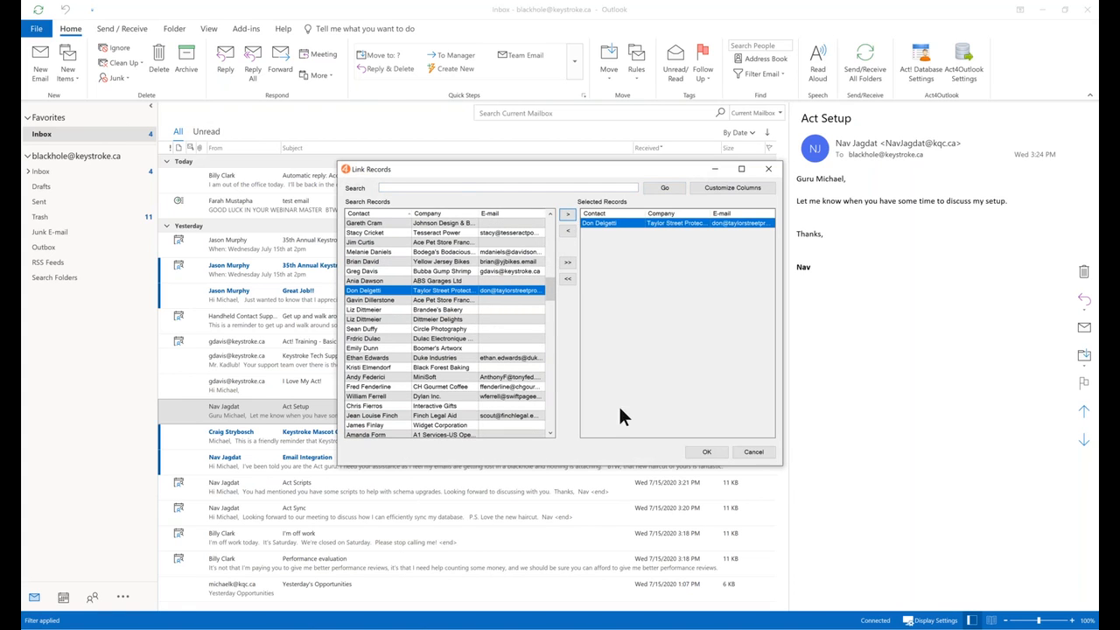
{"action": "left_click", "coordinate": [719, 454]}
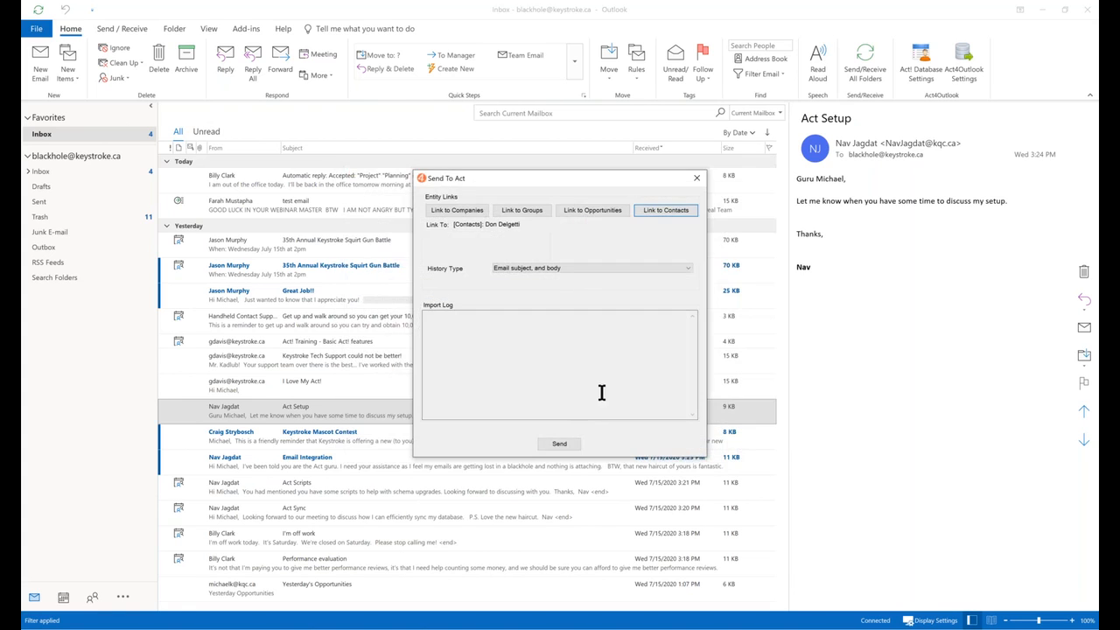
Link the email to the 'A1 Services of UK-Portable Unit' opportunity and send it to Act!
{"action": "left_click", "coordinate": [578, 213]}
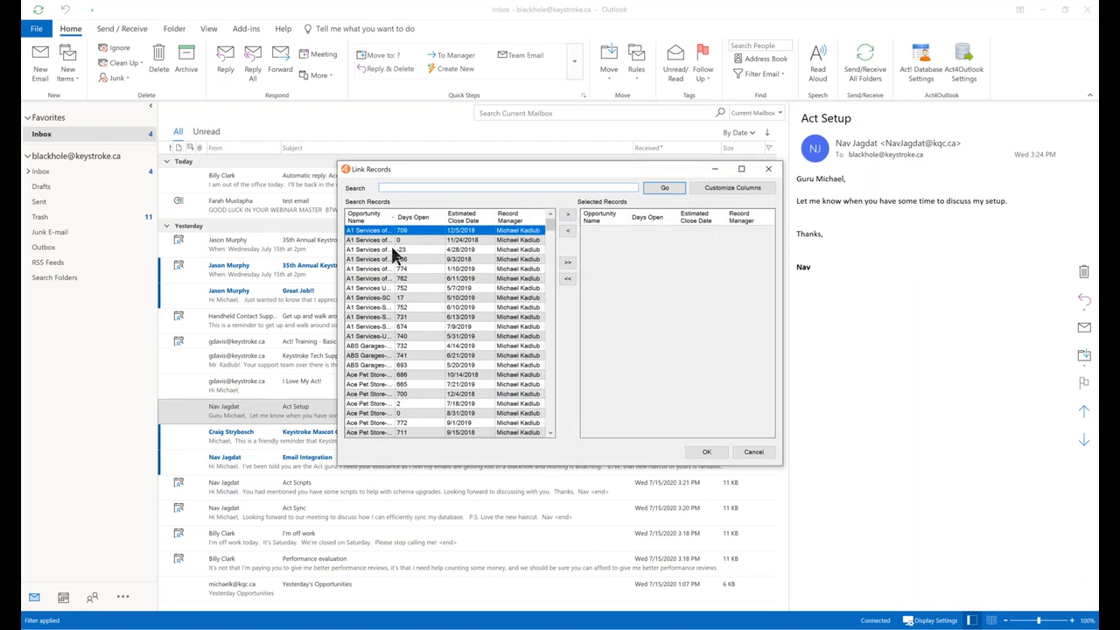
{"action": "left_click", "coordinate": [388, 239]}
{"action": "left_click", "coordinate": [567, 214]}
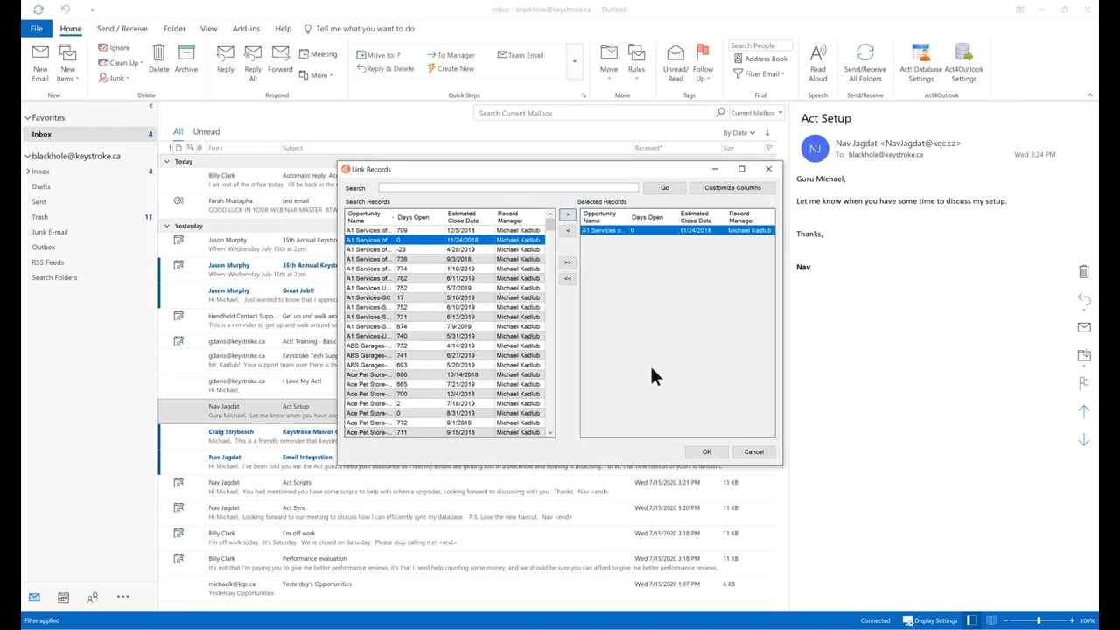
{"action": "left_click", "coordinate": [706, 452]}
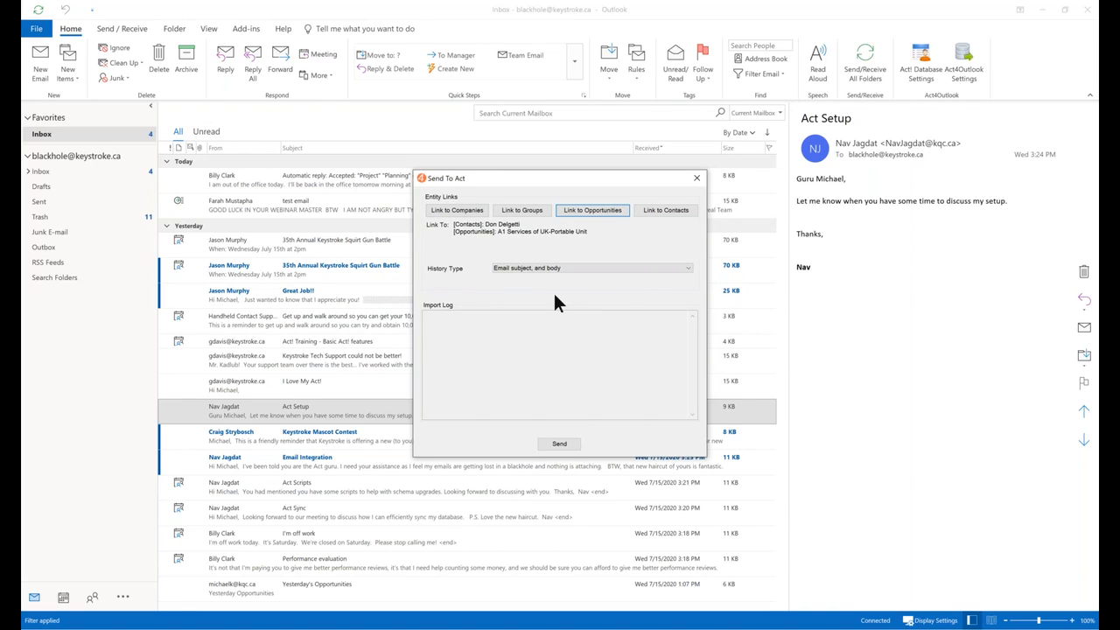
{"action": "left_click", "coordinate": [557, 444]}
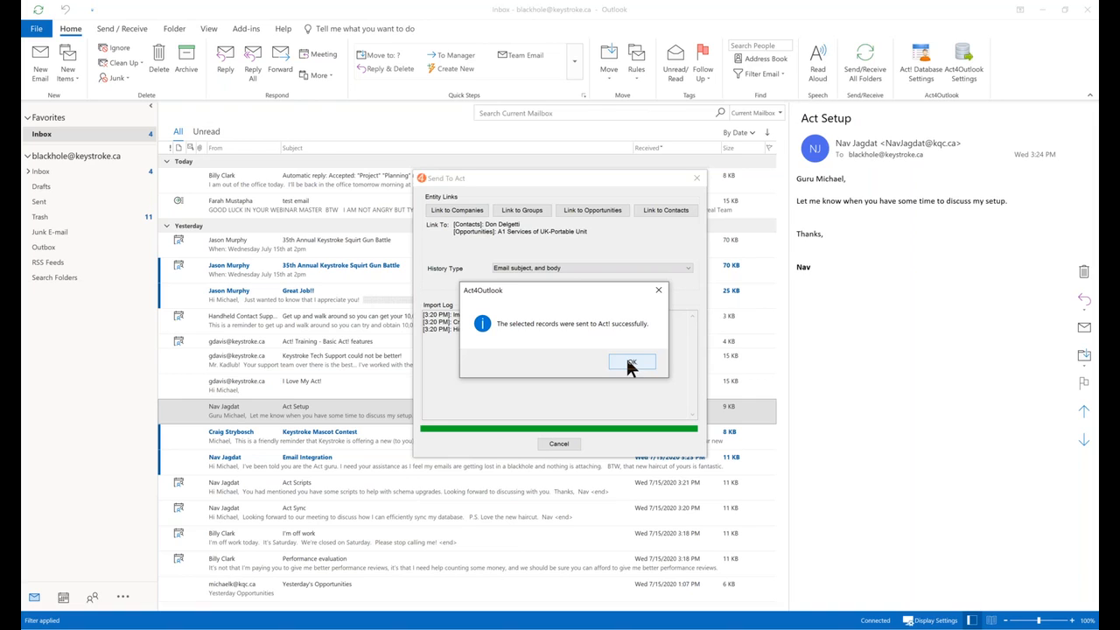
{"action": "left_click", "coordinate": [627, 362]}
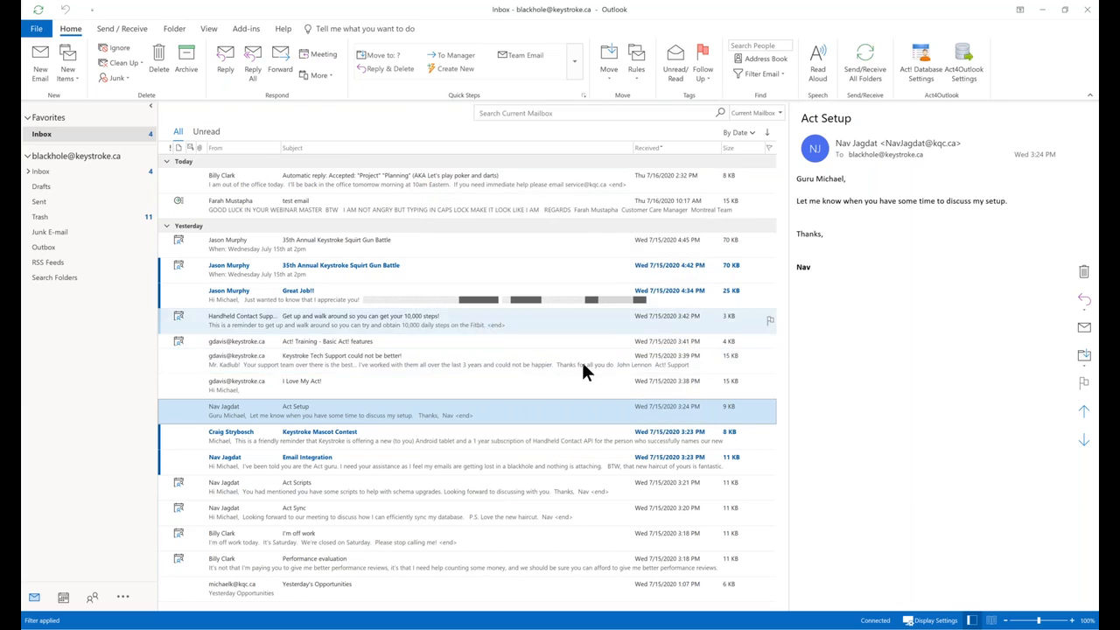
{"action": "right_click", "coordinate": [388, 413]}
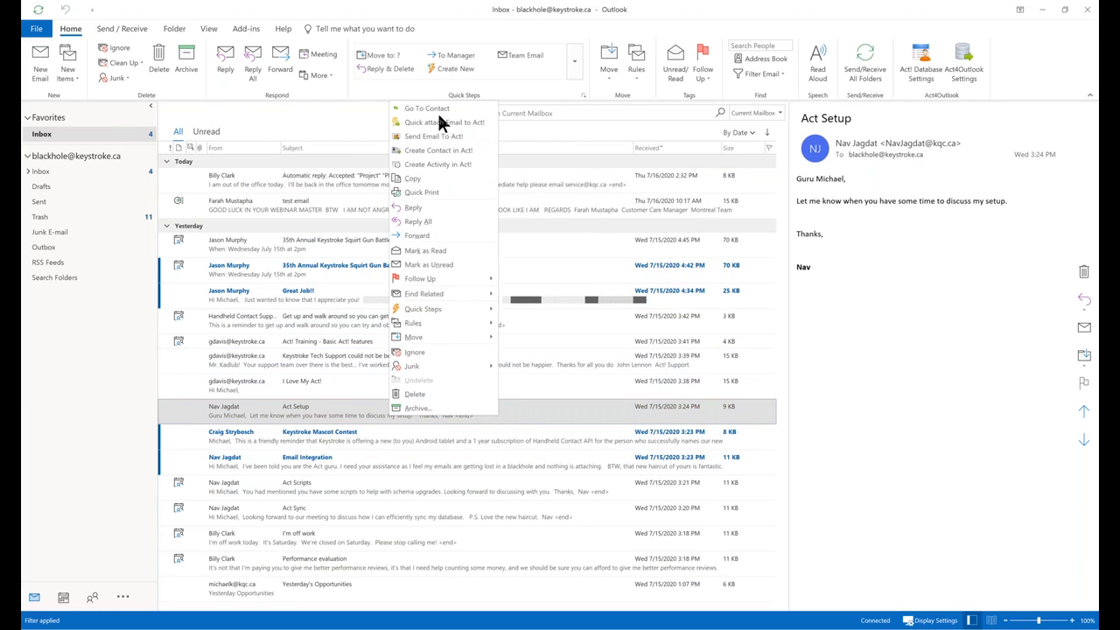
{"action": "left_click", "coordinate": [446, 140]}
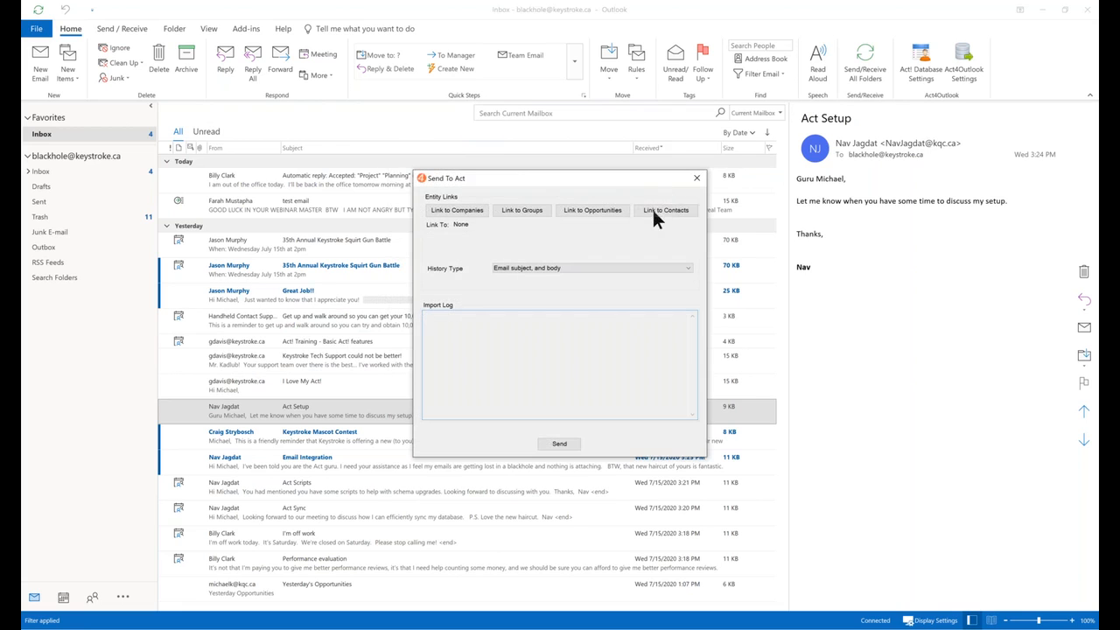
{"action": "left_click", "coordinate": [652, 212]}
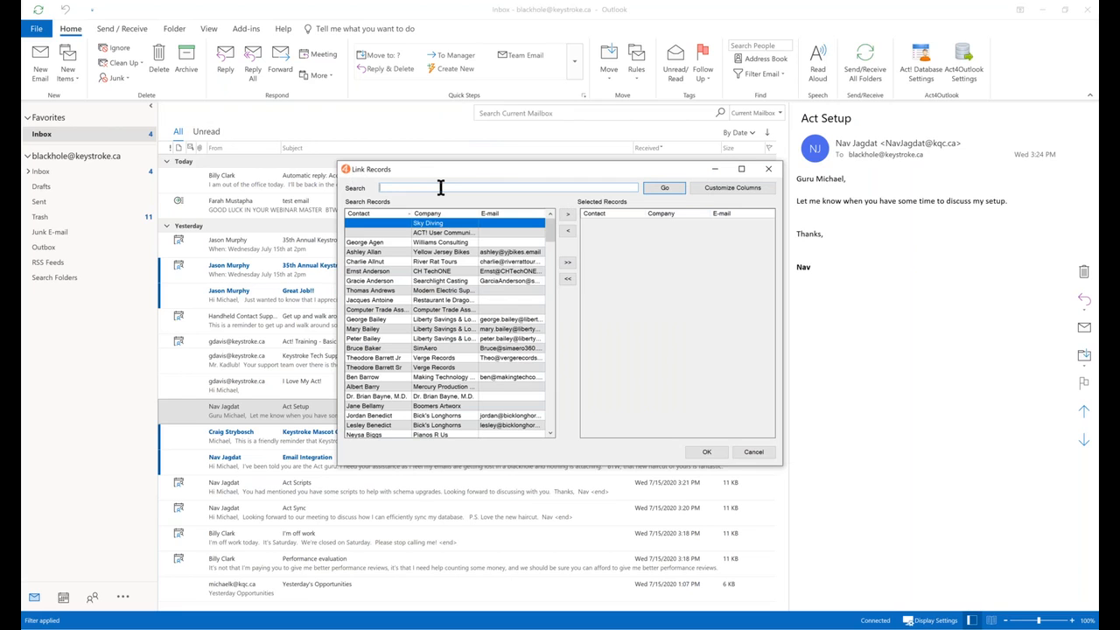
{"action": "type", "text": "der"}
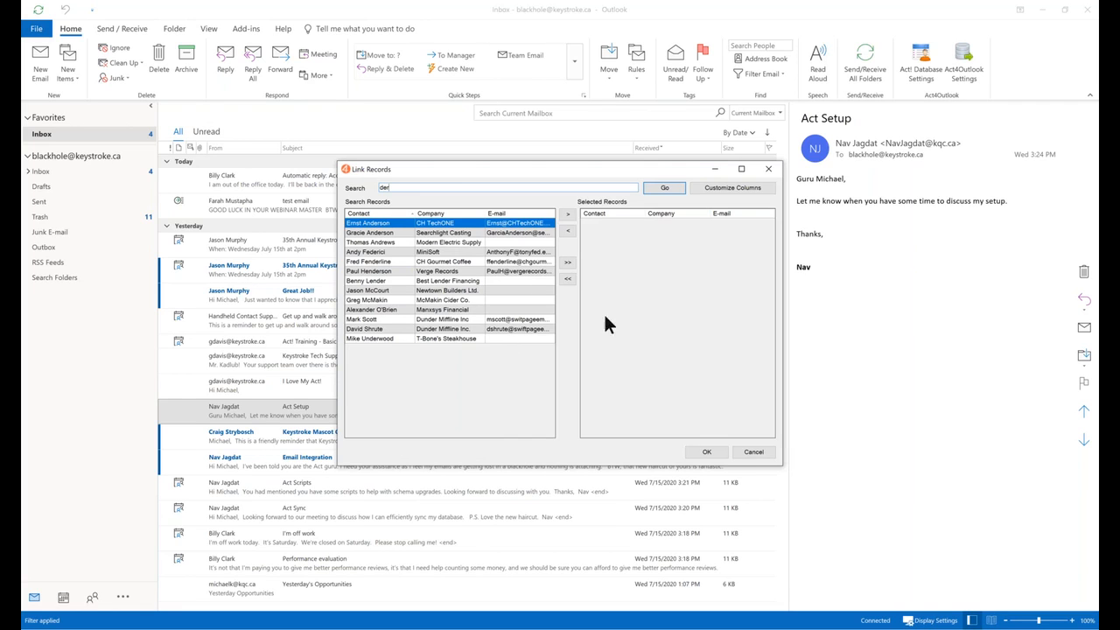
{"action": "left_click", "coordinate": [745, 453]}
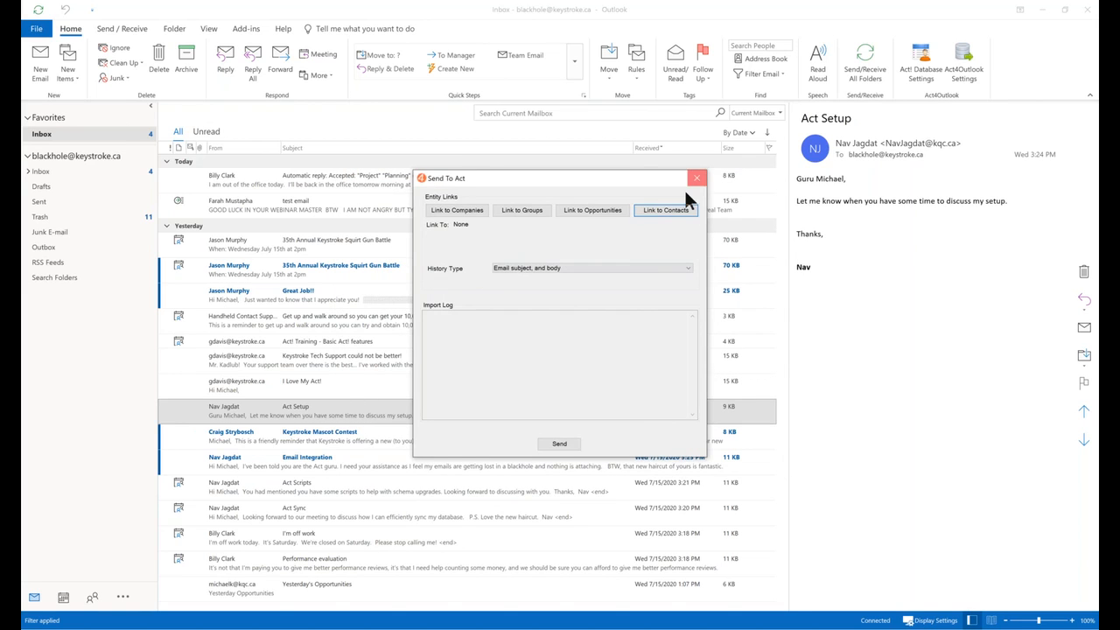
{"action": "left_click", "coordinate": [696, 179]}
Create an Act! contact for the email's sender with company Keystroke, also creating and linking that company.
{"action": "right_click", "coordinate": [355, 421]}
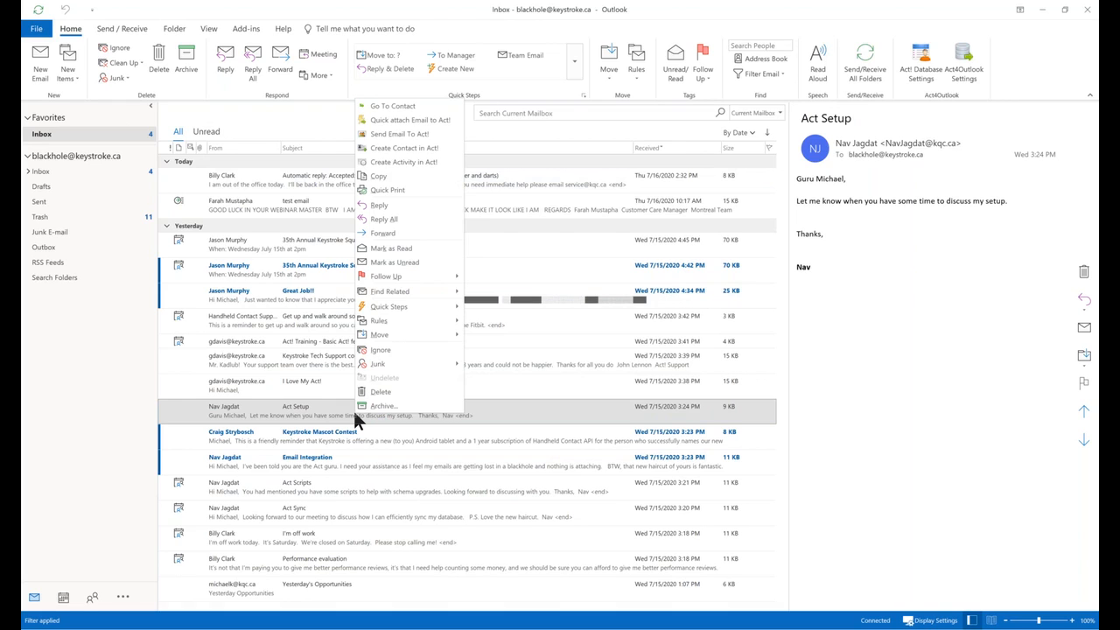
{"action": "left_click", "coordinate": [411, 147]}
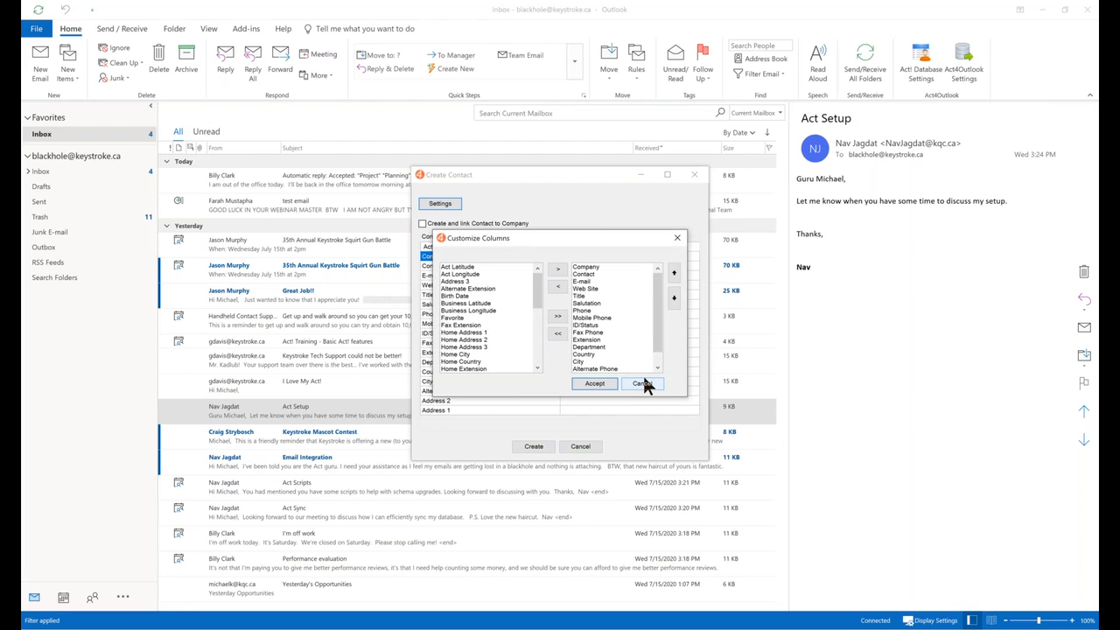
{"action": "left_click", "coordinate": [644, 384]}
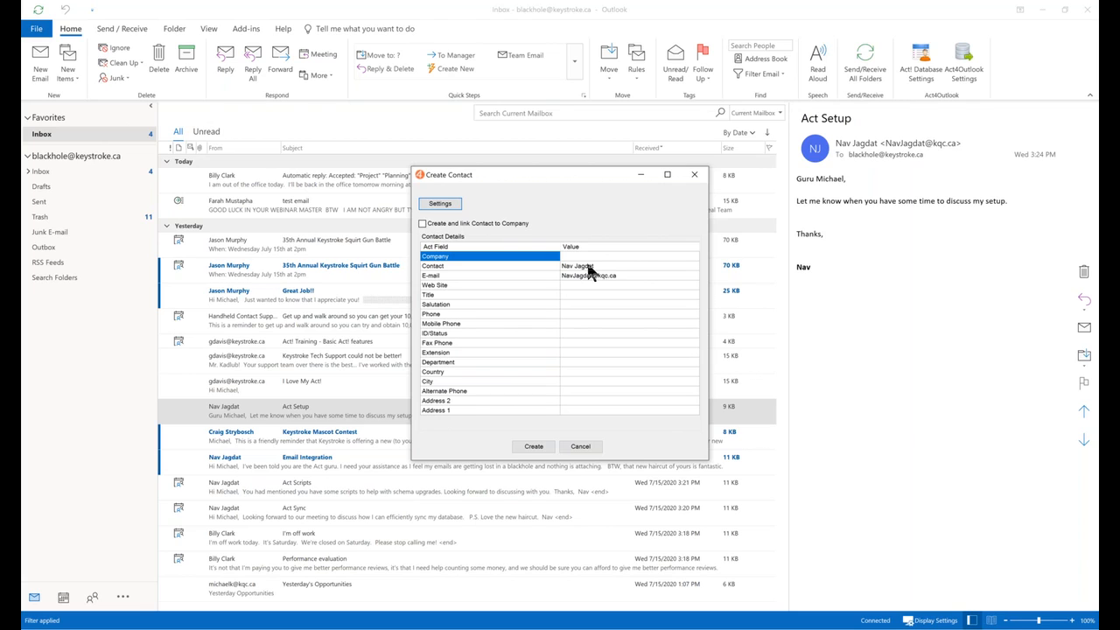
{"action": "left_click", "coordinate": [598, 256]}
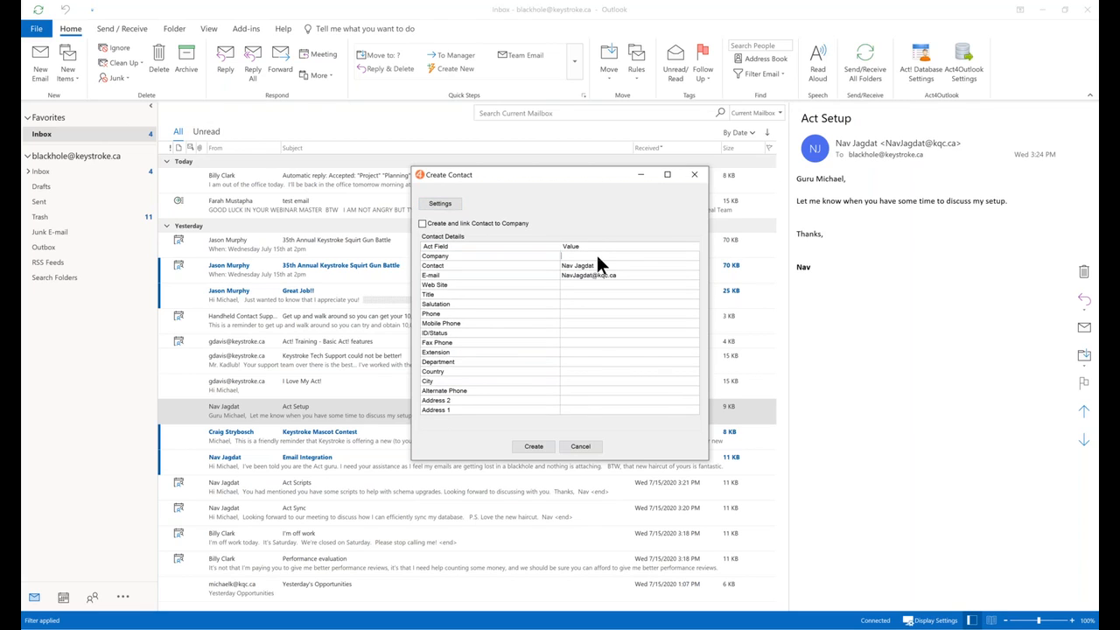
{"action": "type", "text": "Keystroke"}
{"action": "double_click", "coordinate": [583, 256]}
{"action": "type", "text": "Keystroke"}
{"action": "key", "text": "Tab"}
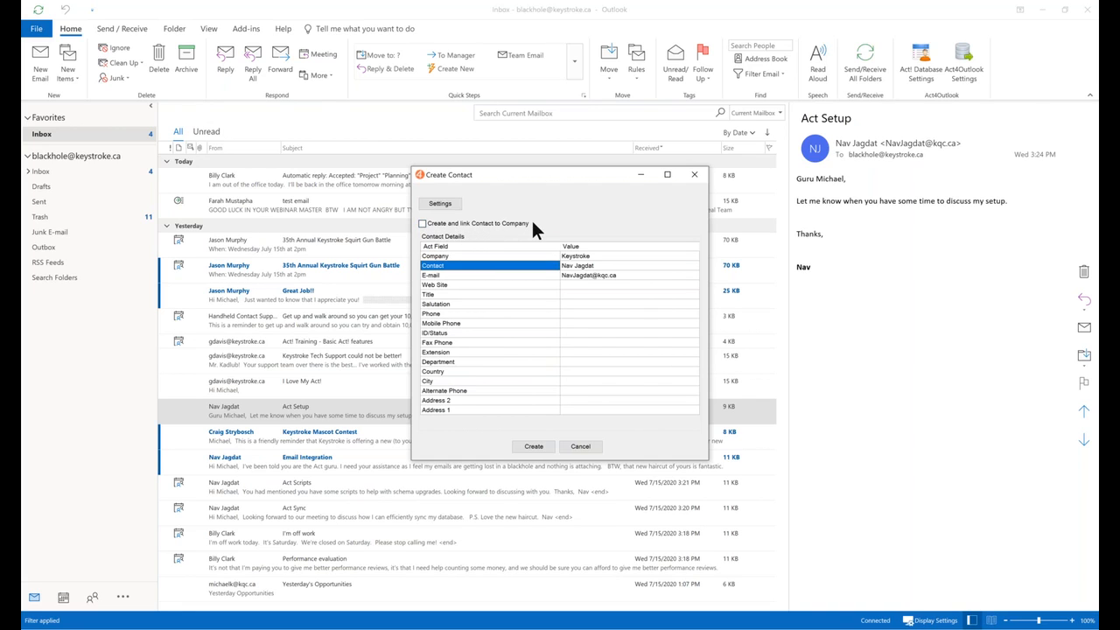
{"action": "left_click", "coordinate": [423, 222]}
{"action": "left_click", "coordinate": [533, 446]}
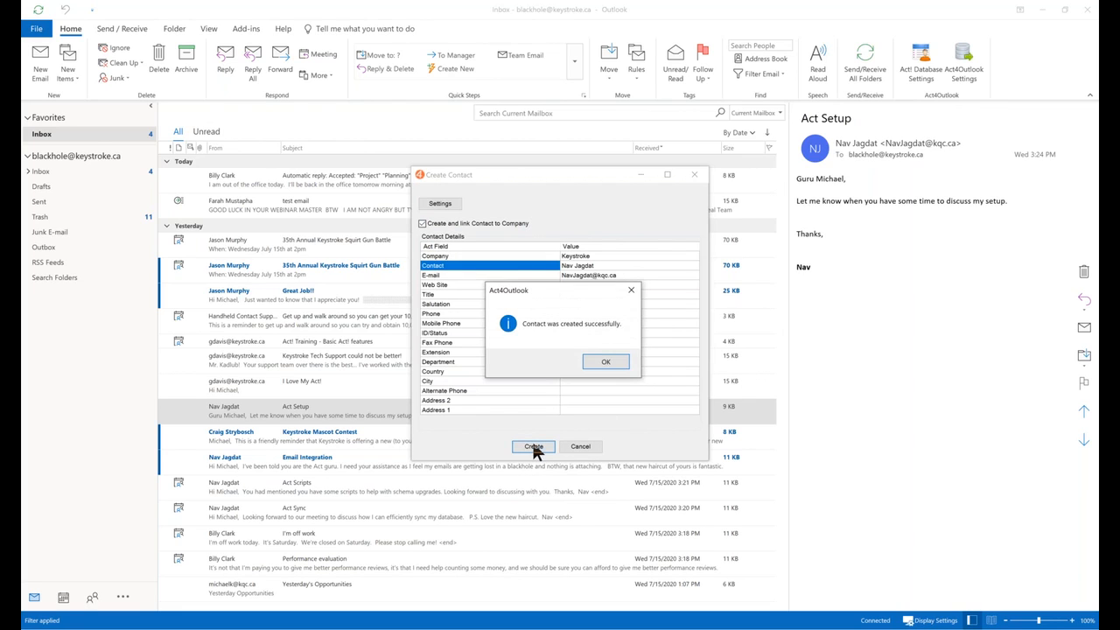
{"action": "left_click", "coordinate": [605, 362]}
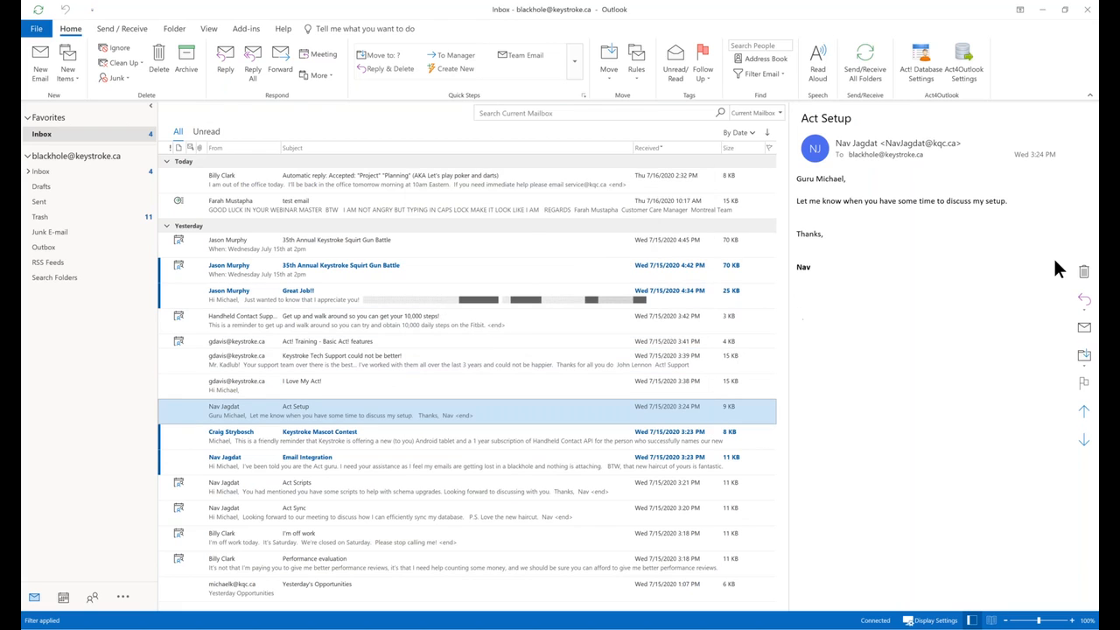
{"action": "mouse_move", "coordinate": [1108, 300]}
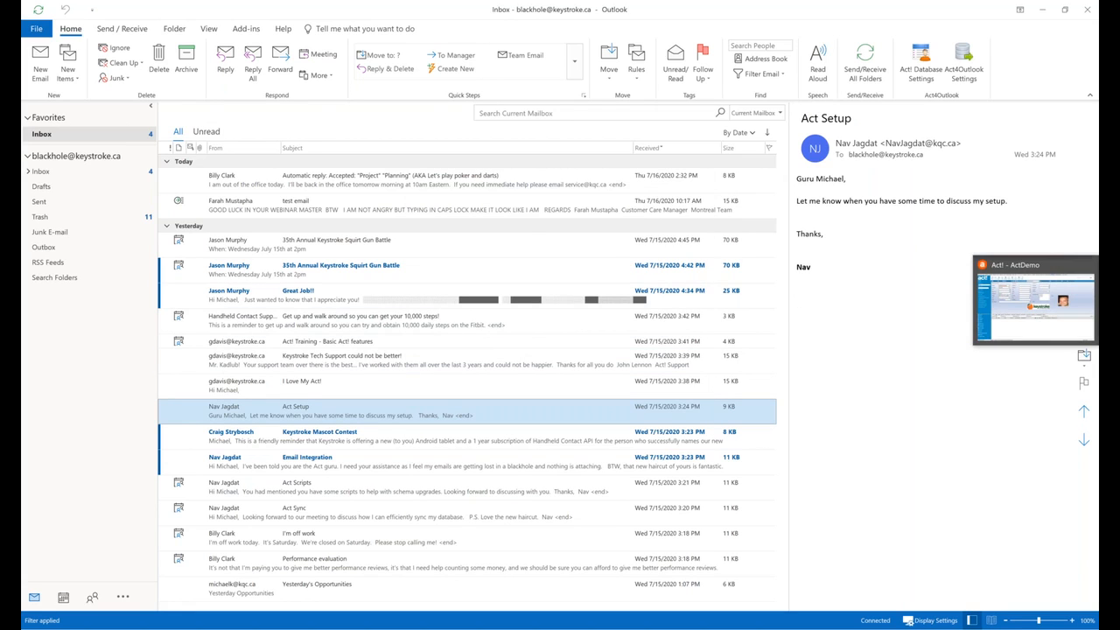
{"action": "left_click", "coordinate": [1032, 302]}
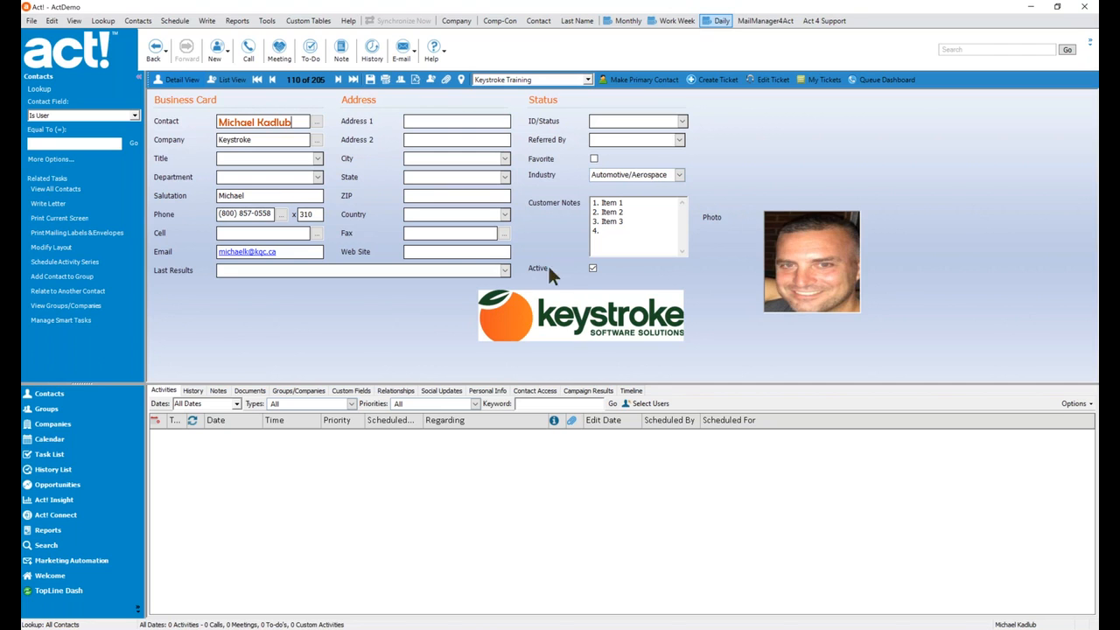
{"action": "left_click", "coordinate": [102, 20]}
{"action": "left_click", "coordinate": [94, 111]}
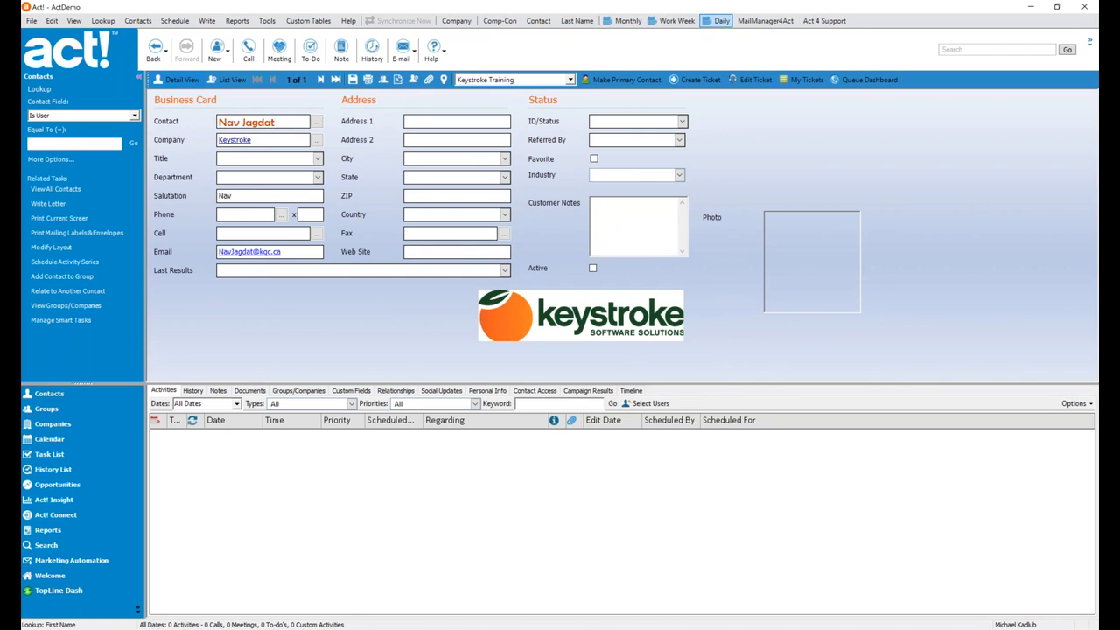
{"action": "left_click", "coordinate": [233, 140]}
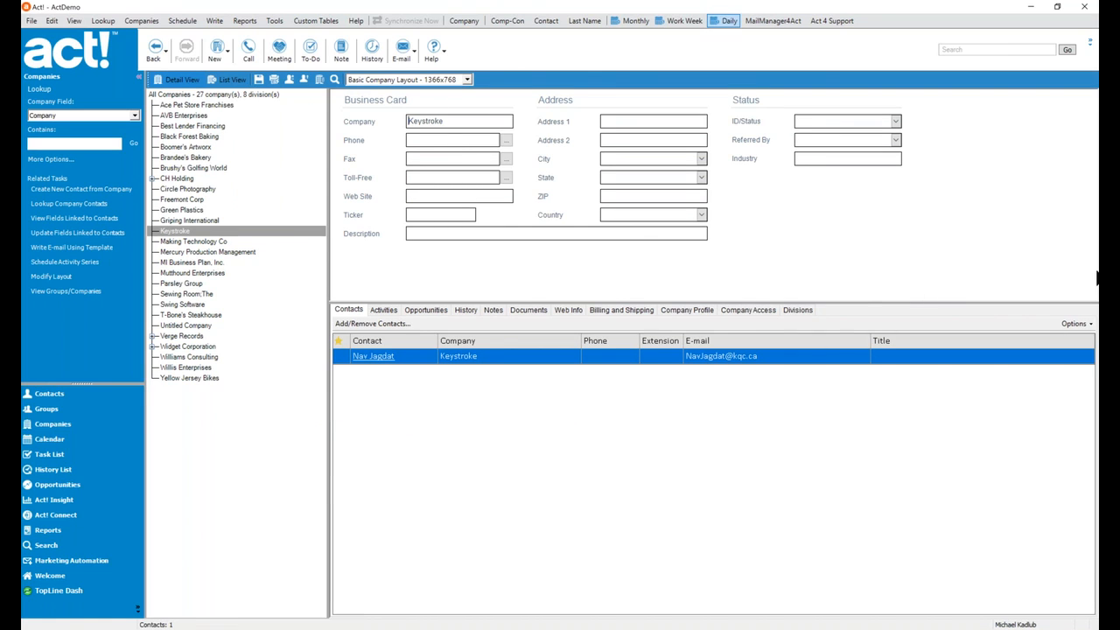
{"action": "key", "text": "alt+Tab"}
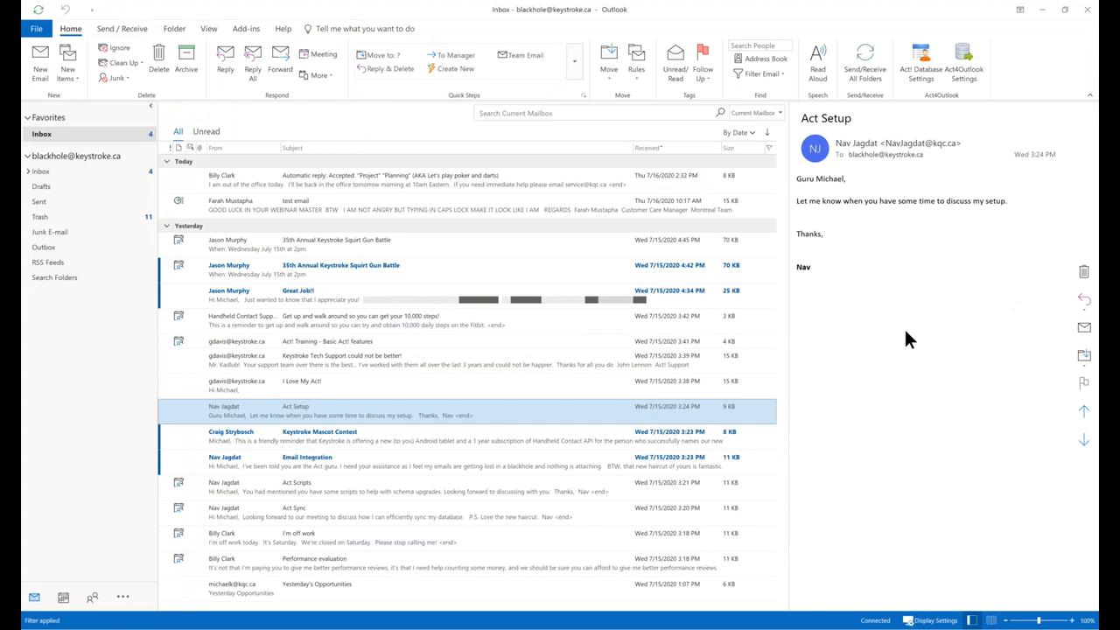
Create an Act! activity from the email dated July 17, 2020, starting at 12:00 PM.
{"action": "right_click", "coordinate": [293, 404]}
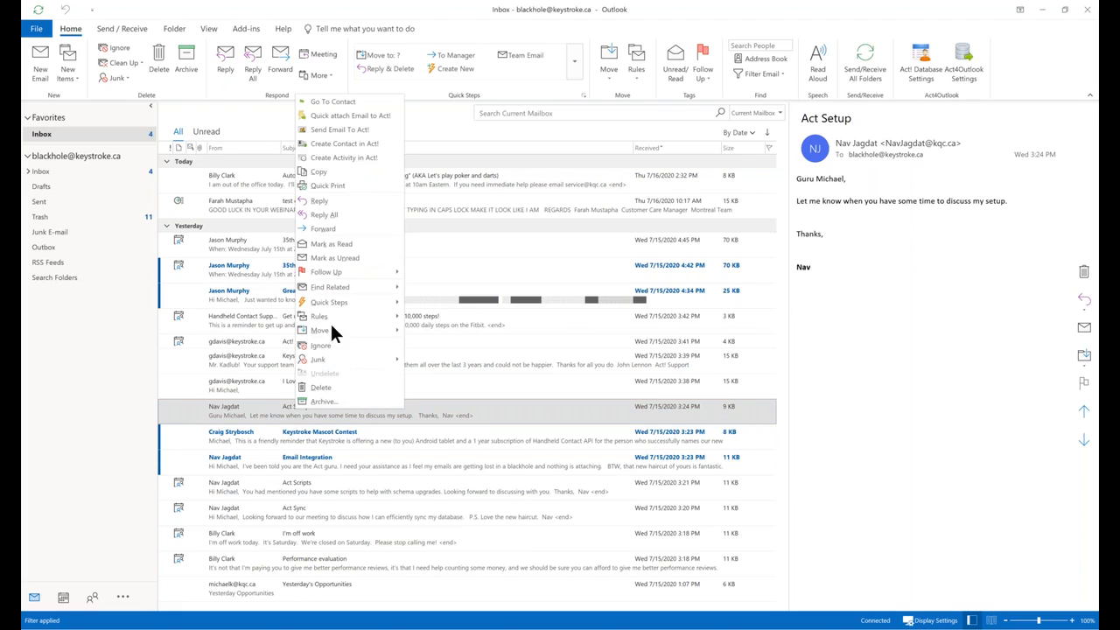
{"action": "left_click", "coordinate": [349, 158]}
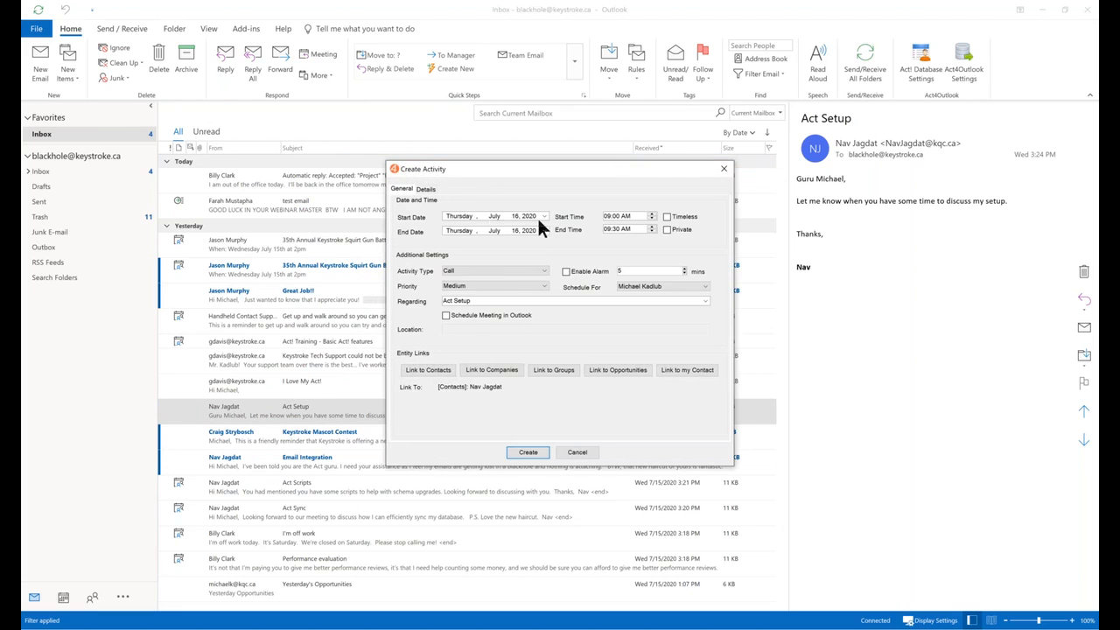
{"action": "left_click", "coordinate": [544, 217]}
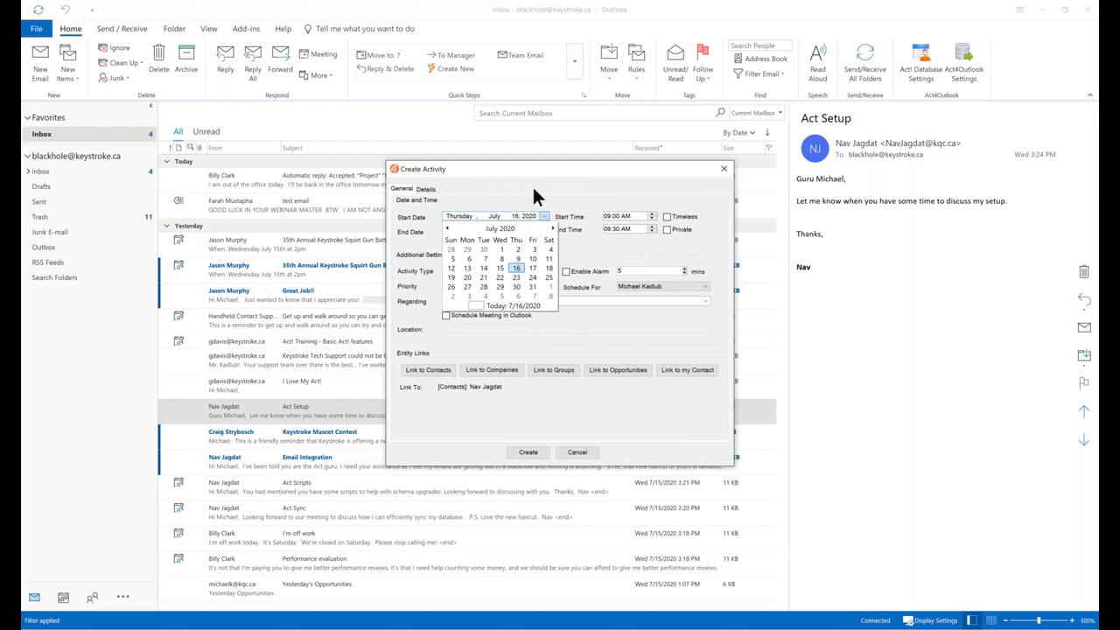
{"action": "left_click", "coordinate": [531, 270]}
{"action": "left_click", "coordinate": [610, 218]}
{"action": "type", "text": "12"}
{"action": "key", "text": "Tab"}
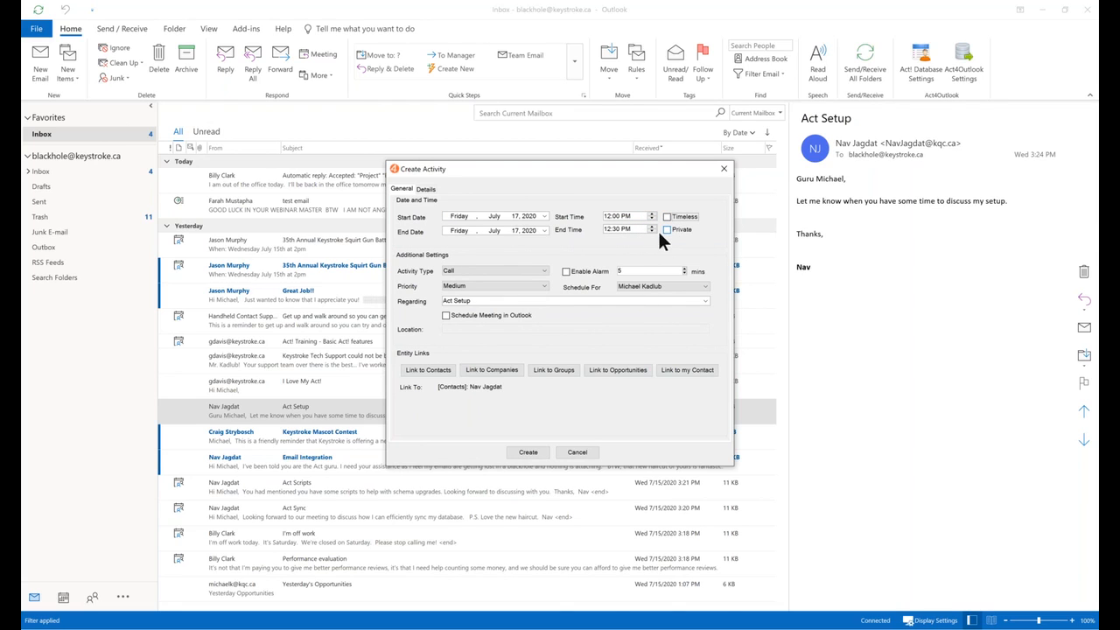
Make it a Call with alarm on, Medium priority, for the current user, regarding Act Setup.
{"action": "left_click", "coordinate": [544, 270]}
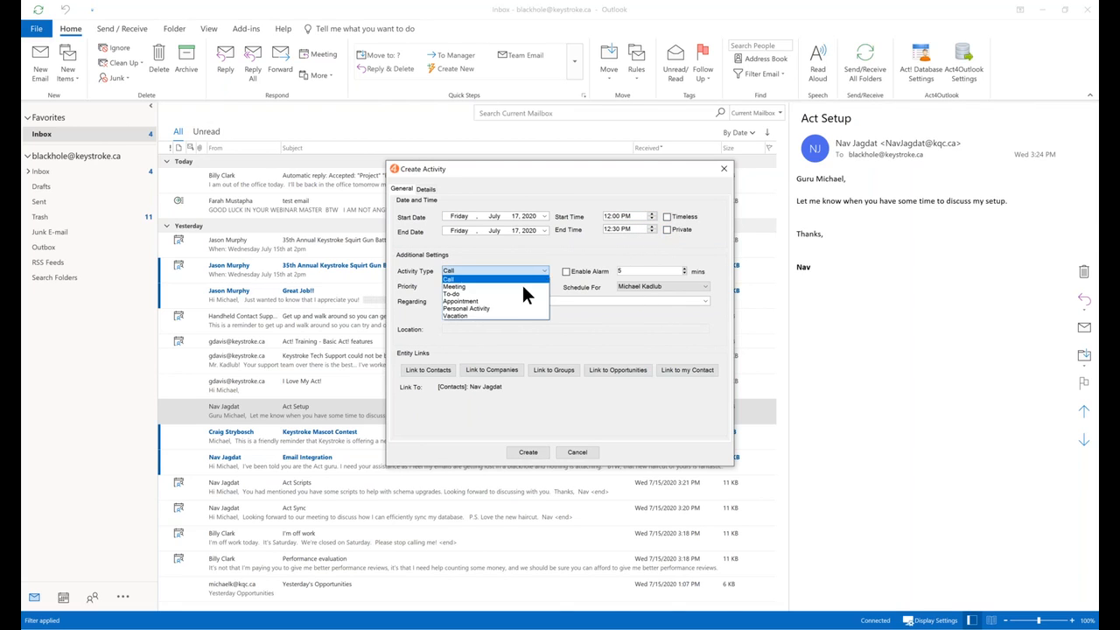
{"action": "left_click", "coordinate": [564, 267]}
{"action": "left_click", "coordinate": [567, 271]}
{"action": "left_click", "coordinate": [543, 284]}
{"action": "left_click", "coordinate": [543, 285]}
{"action": "left_click", "coordinate": [684, 292]}
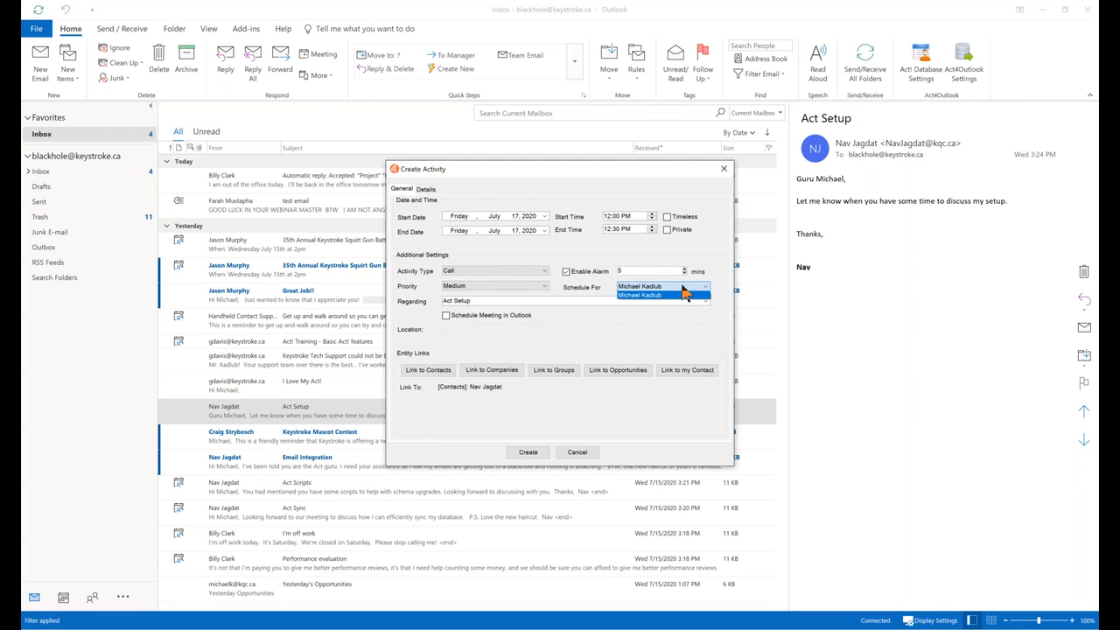
{"action": "left_click", "coordinate": [684, 295]}
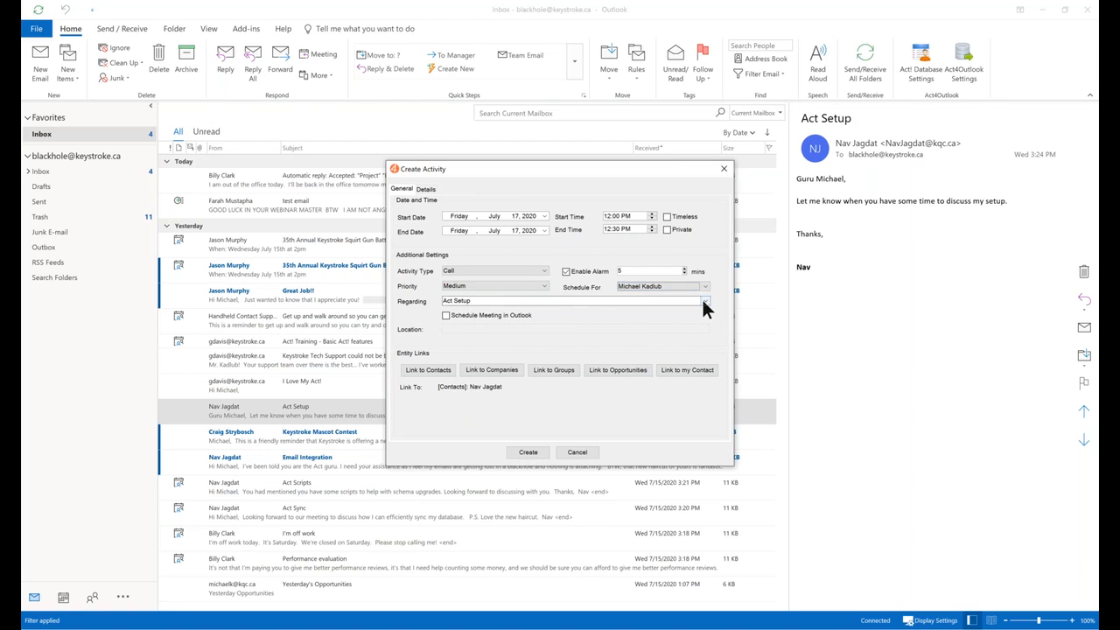
{"action": "left_click", "coordinate": [704, 301]}
{"action": "left_click", "coordinate": [704, 303]}
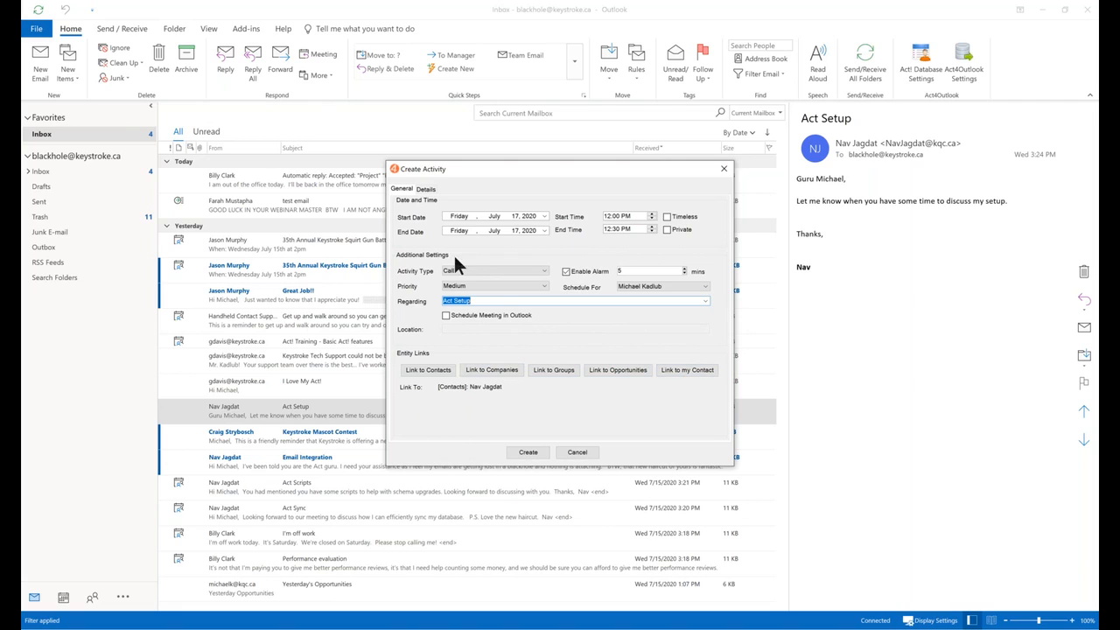
Review the stored email text, then create the July 17 Act! call activity and confirm.
{"action": "left_click", "coordinate": [426, 190]}
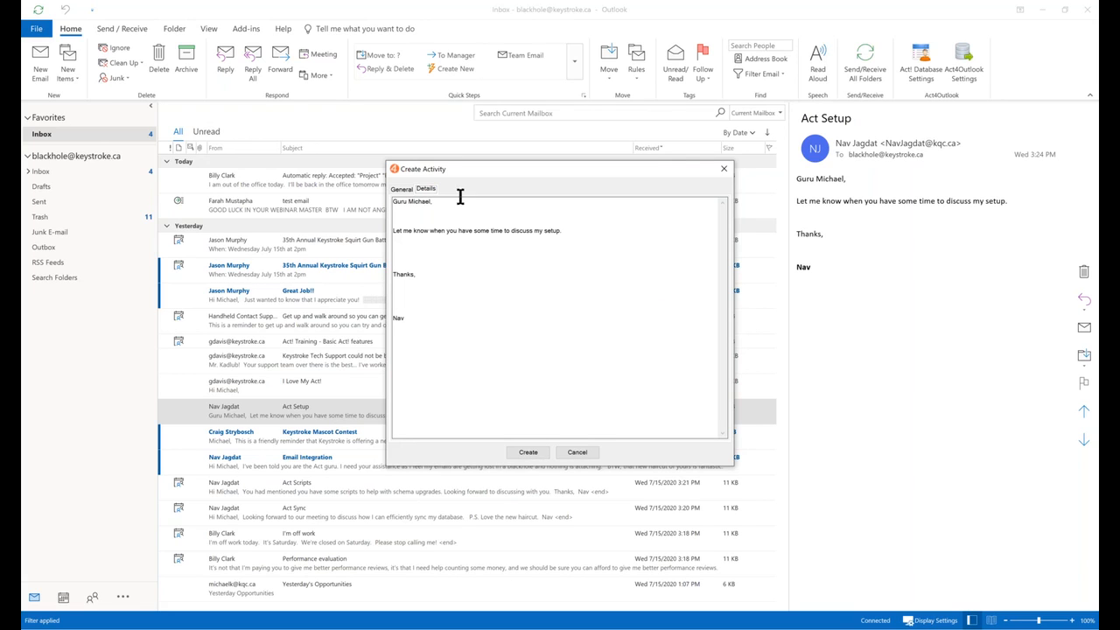
{"action": "left_click", "coordinate": [398, 191]}
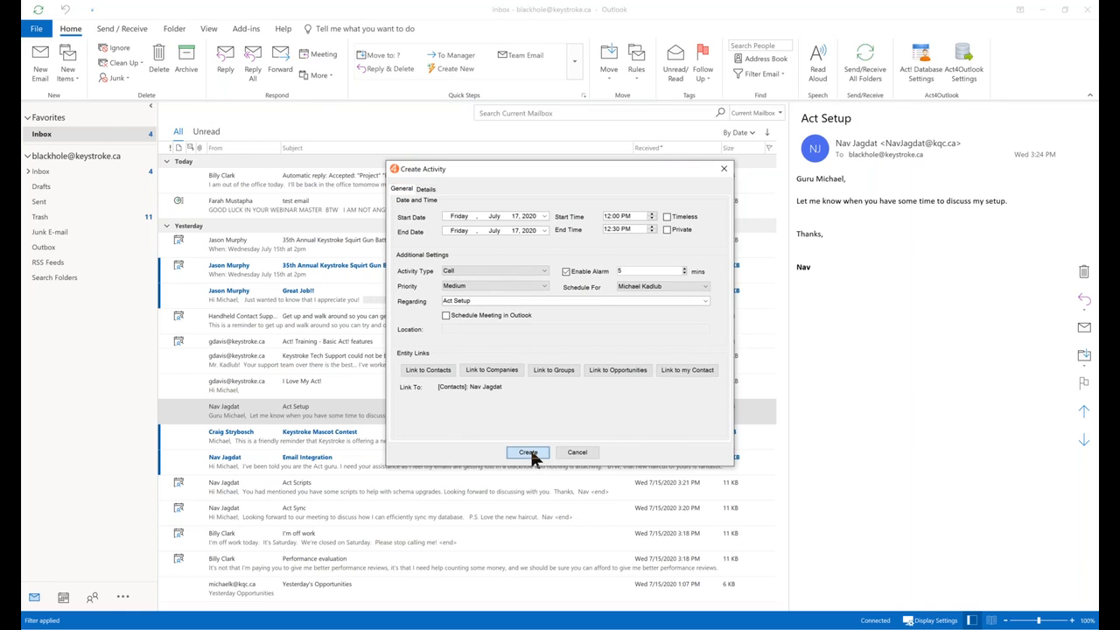
{"action": "left_click", "coordinate": [529, 453]}
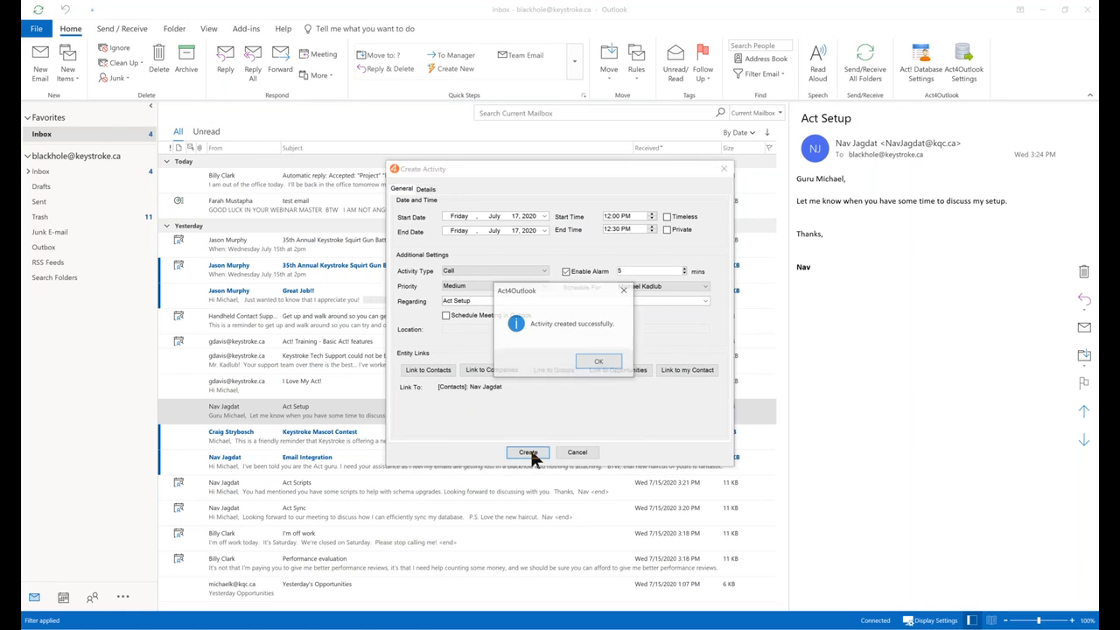
{"action": "left_click", "coordinate": [599, 363]}
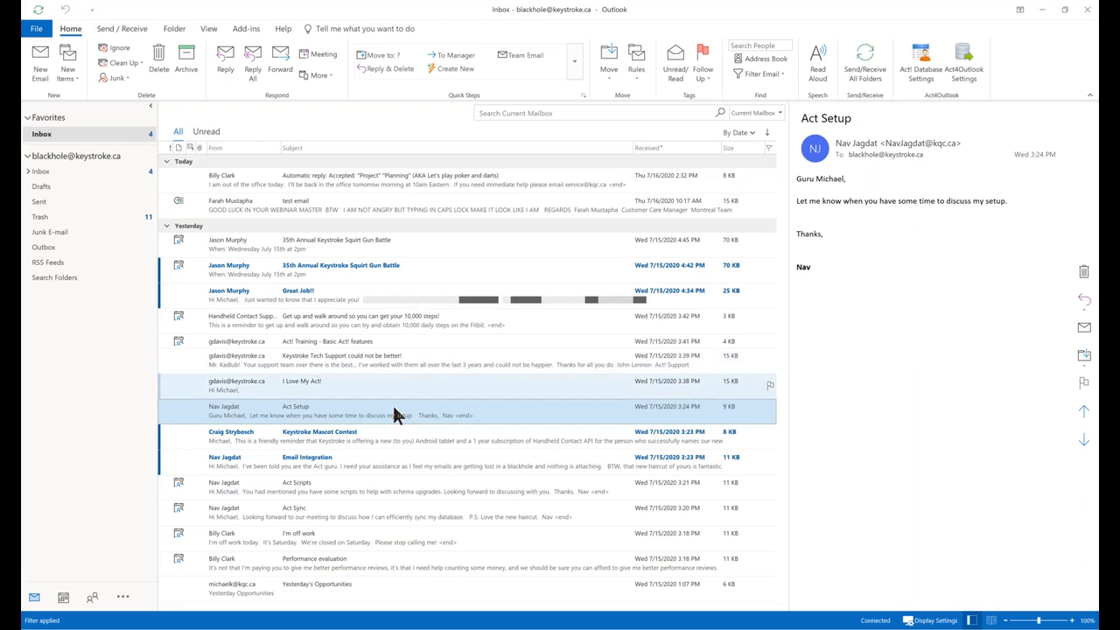
Send a reply to Act Setup thanking the sender by first name and suggesting talking tomorrow.
{"action": "left_click", "coordinate": [228, 55]}
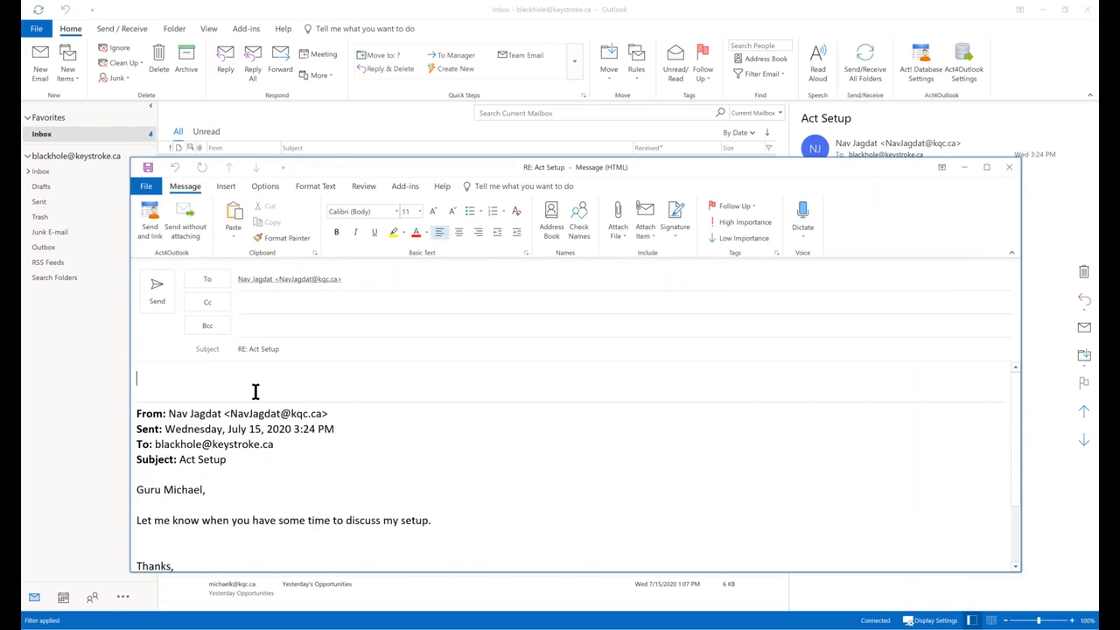
{"action": "type", "text": "Thanks Nav, lets talk tomorrow."}
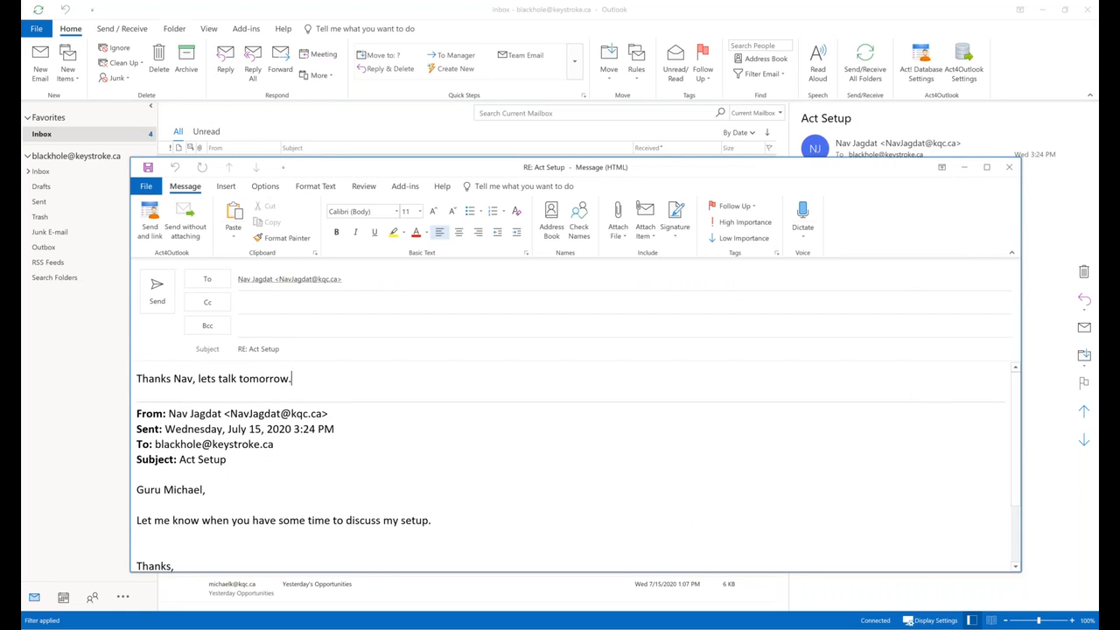
{"action": "left_click", "coordinate": [155, 288]}
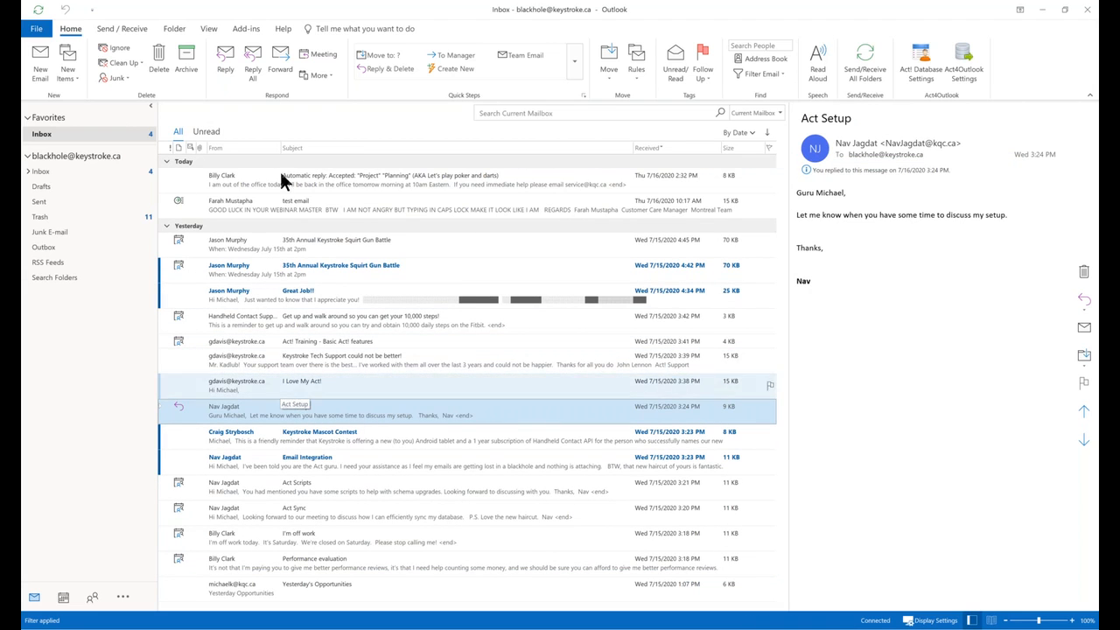
Send the reply 'This one is not being recorded' to Act Setup without logging it to Act!
{"action": "left_click", "coordinate": [225, 63]}
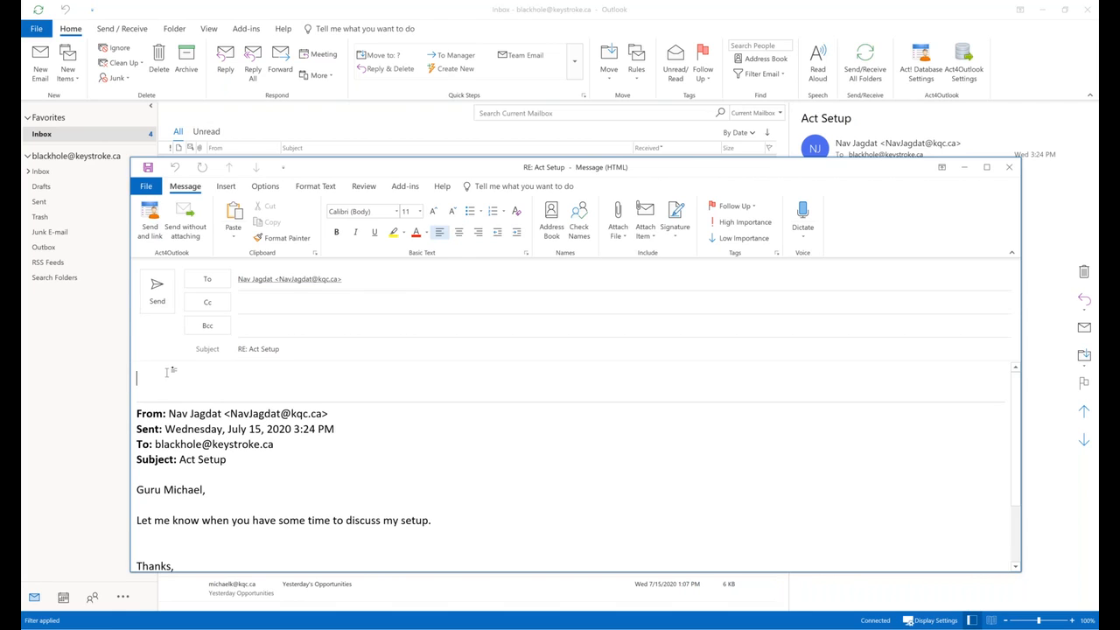
{"action": "type", "text": "This one is not being re"}
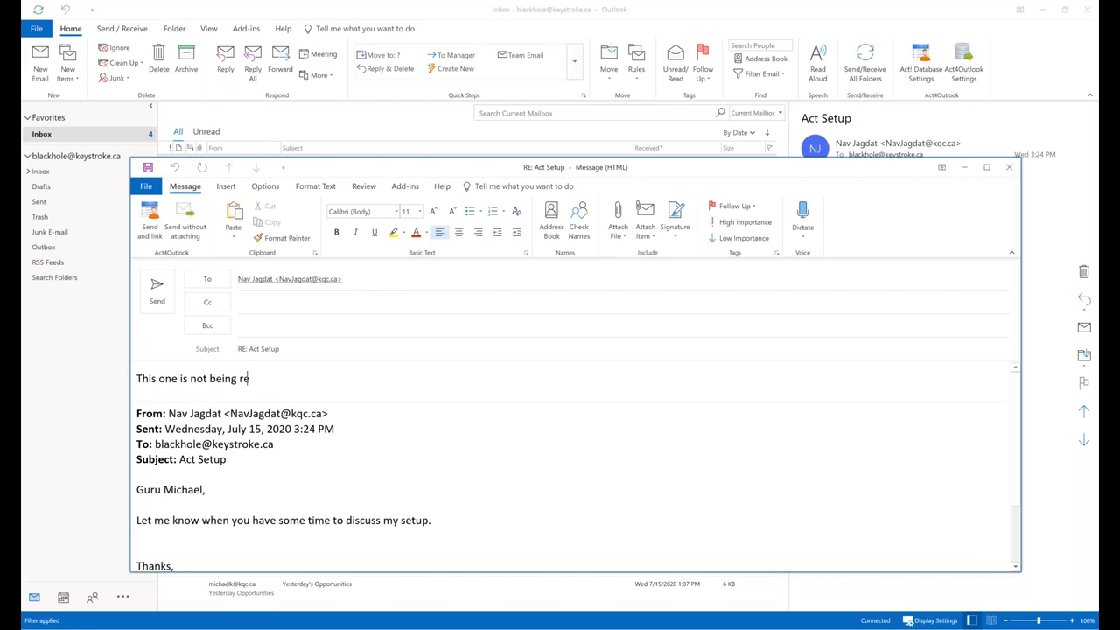
{"action": "type", "text": "corded"}
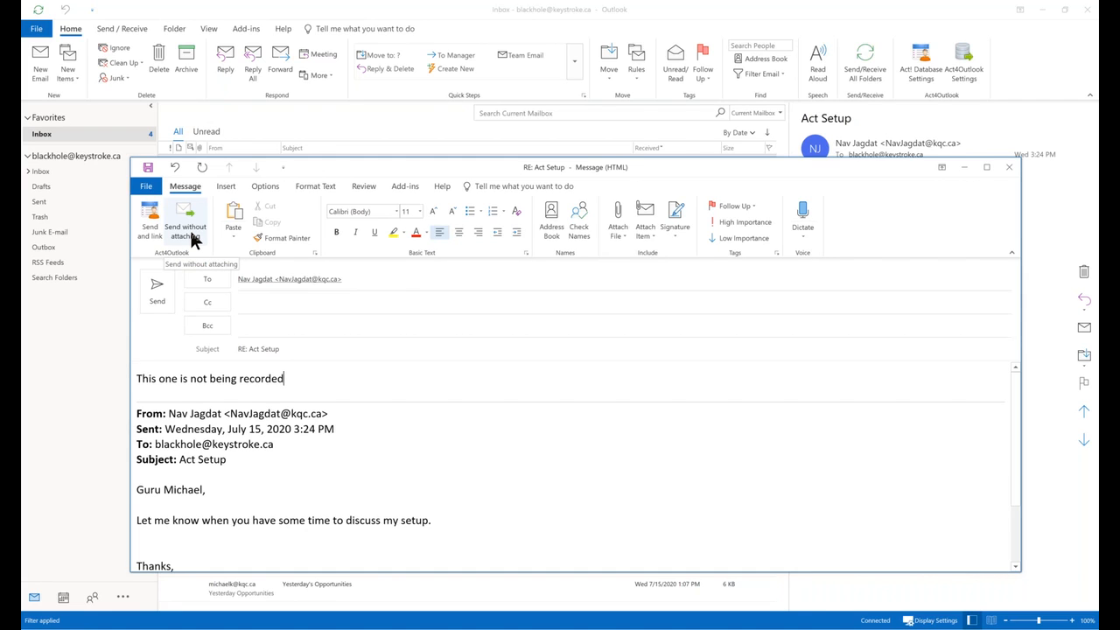
{"action": "left_click", "coordinate": [197, 229]}
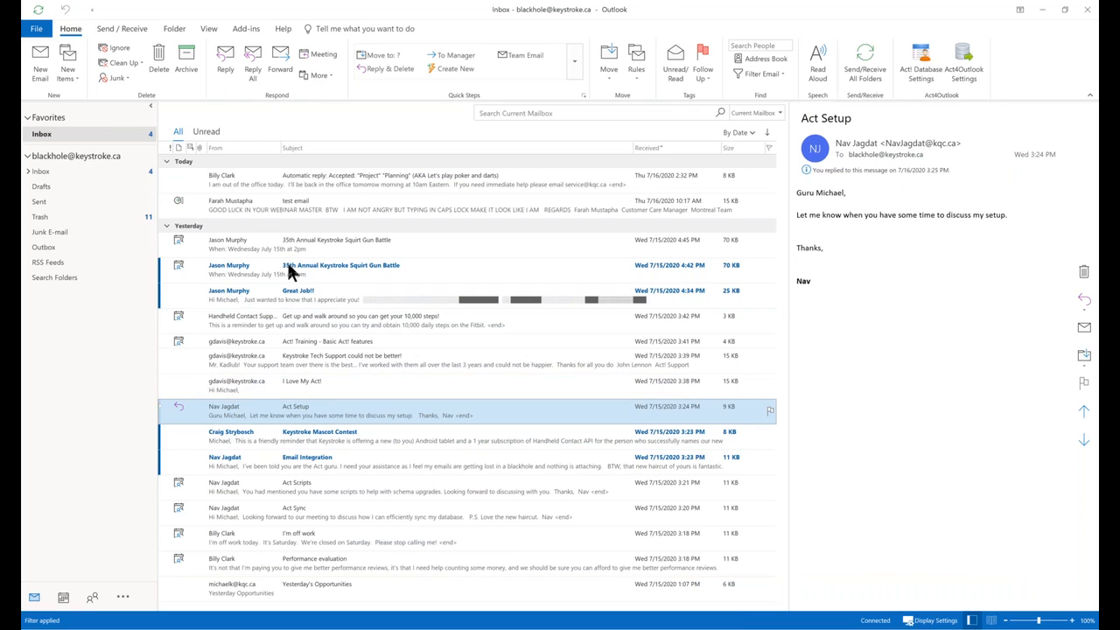
Write the reply 'Recorded to additional contacts' and send it with Act! linking.
{"action": "left_click", "coordinate": [221, 62]}
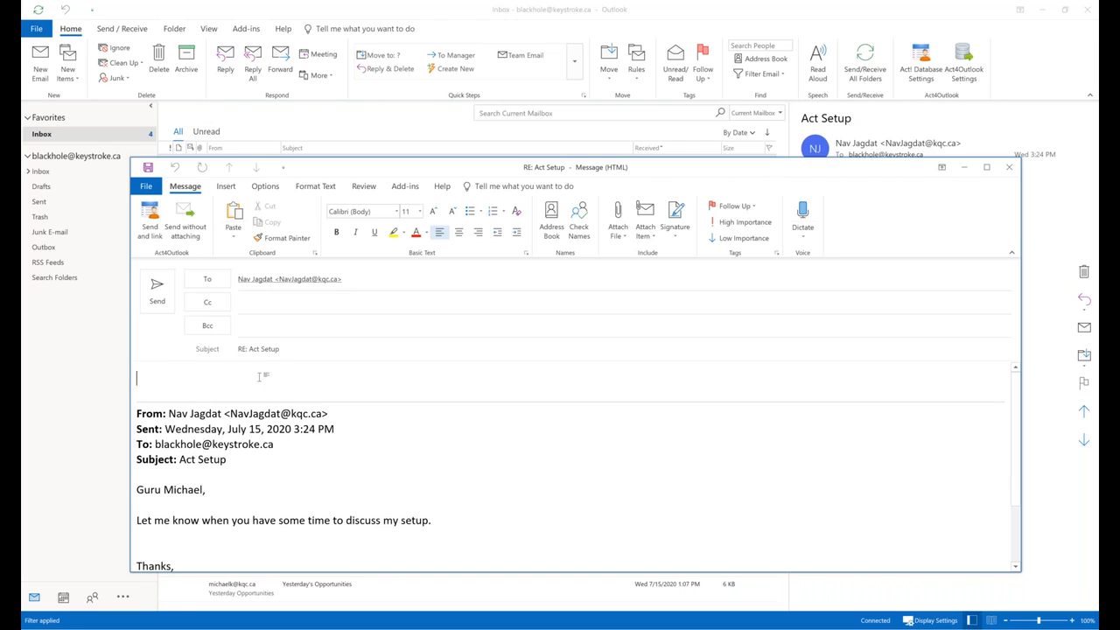
{"action": "type", "text": "Recorded to additio"}
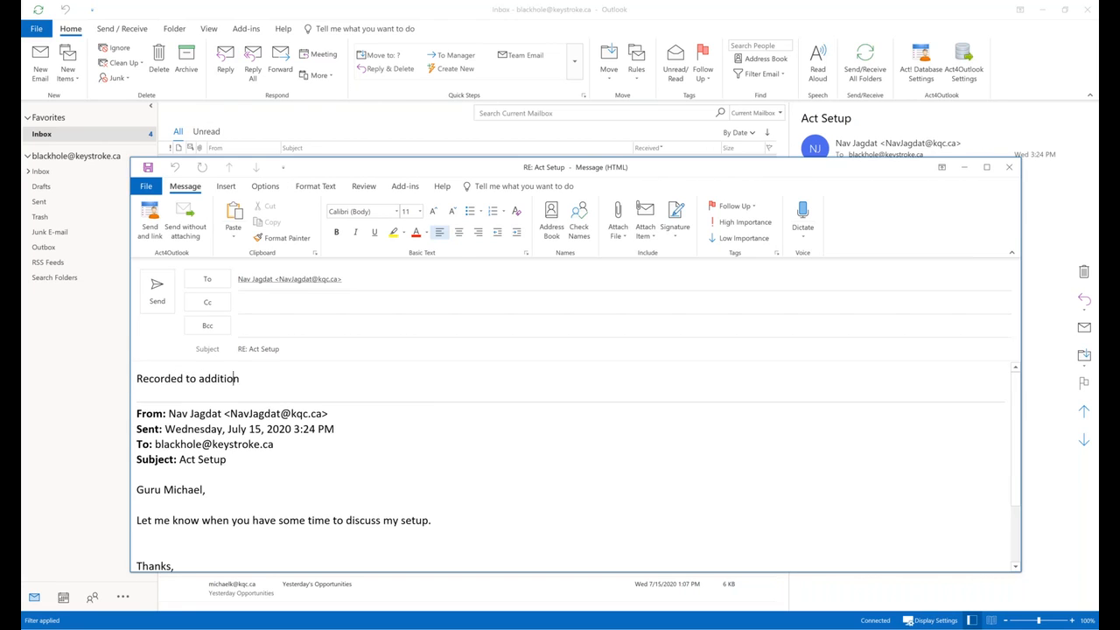
{"action": "type", "text": "nal contacts"}
{"action": "left_click", "coordinate": [152, 219]}
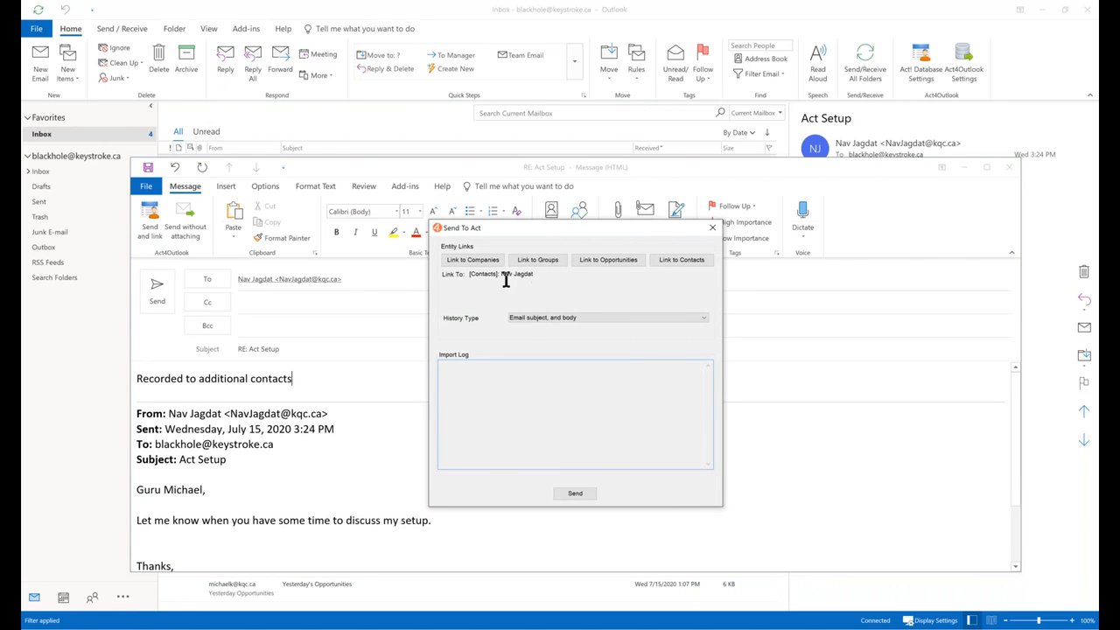
Link the reply to the Williams Consulting and Yellow Jersey Bikes contacts as well as the sender.
{"action": "left_click", "coordinate": [690, 261]}
{"action": "left_click", "coordinate": [452, 292]}
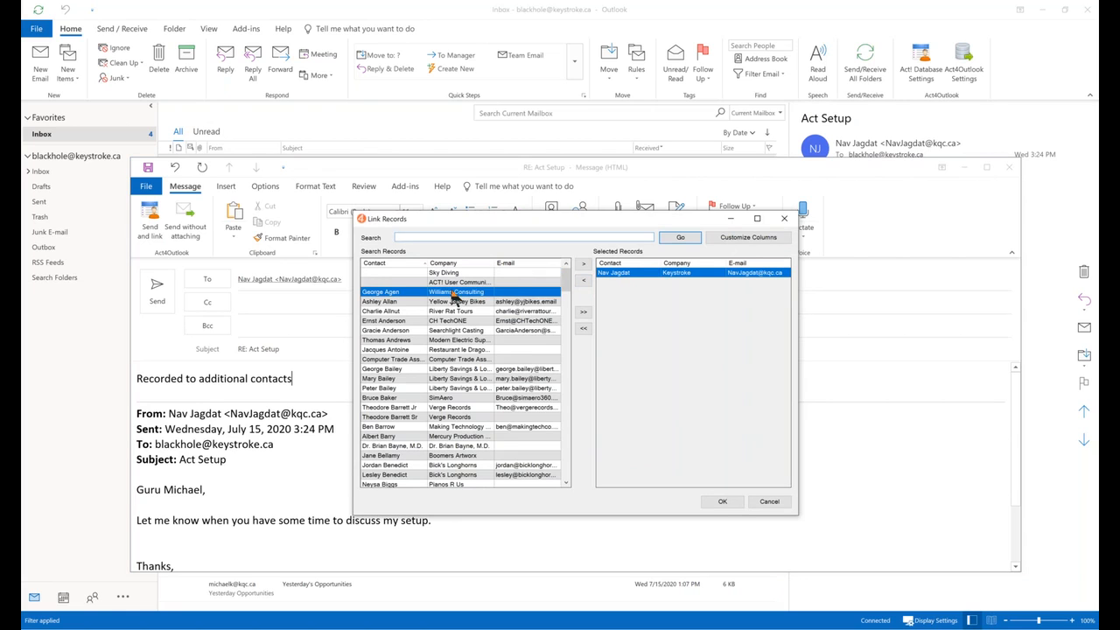
{"action": "left_click", "coordinate": [583, 265]}
{"action": "left_click", "coordinate": [432, 302]}
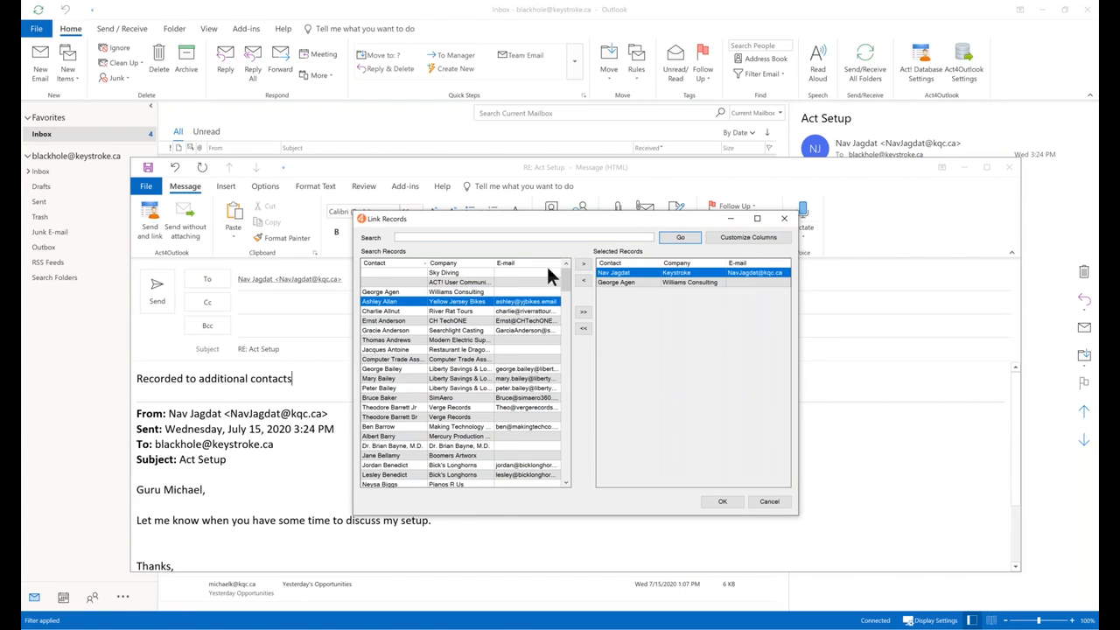
{"action": "left_click", "coordinate": [583, 264]}
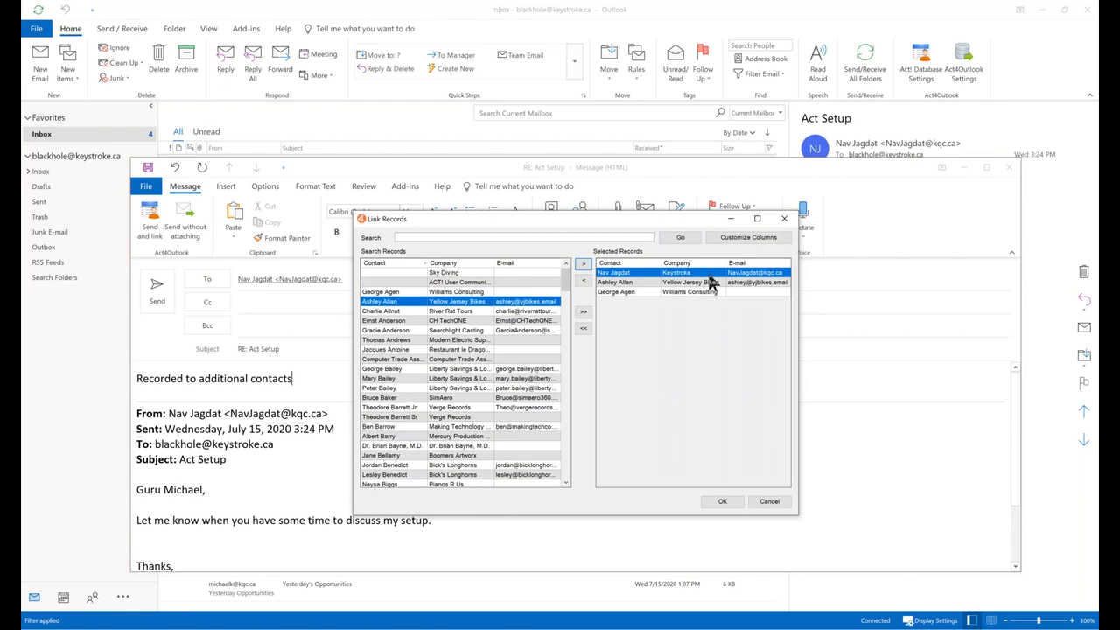
{"action": "left_click", "coordinate": [721, 502]}
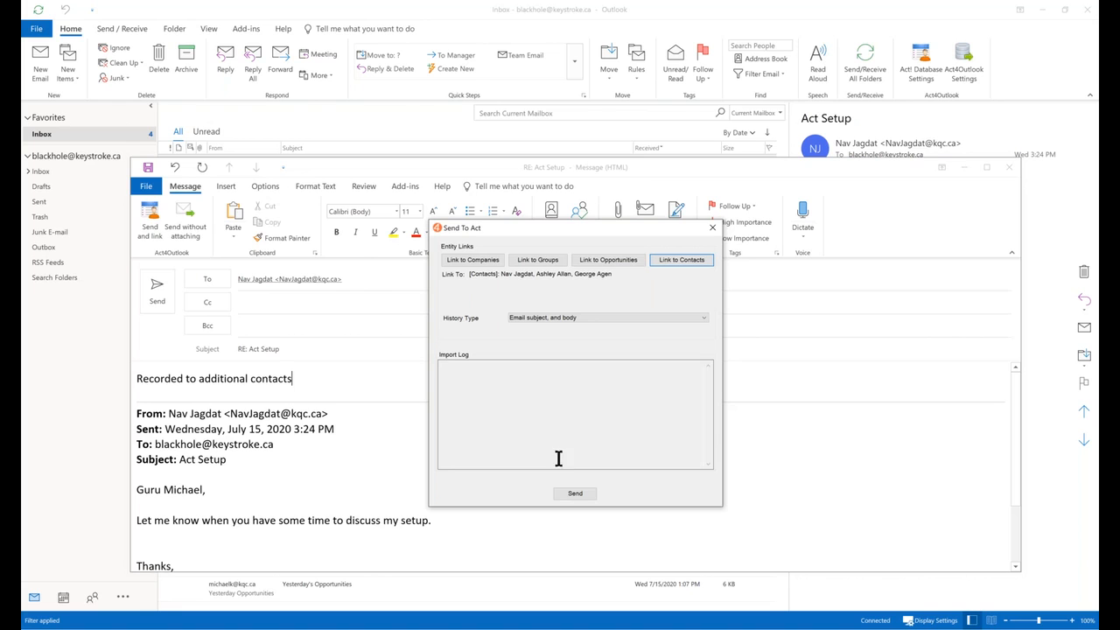
Set History Type to 'Email subject, body, and attachments' and send the history to Act!
{"action": "left_click", "coordinate": [552, 320]}
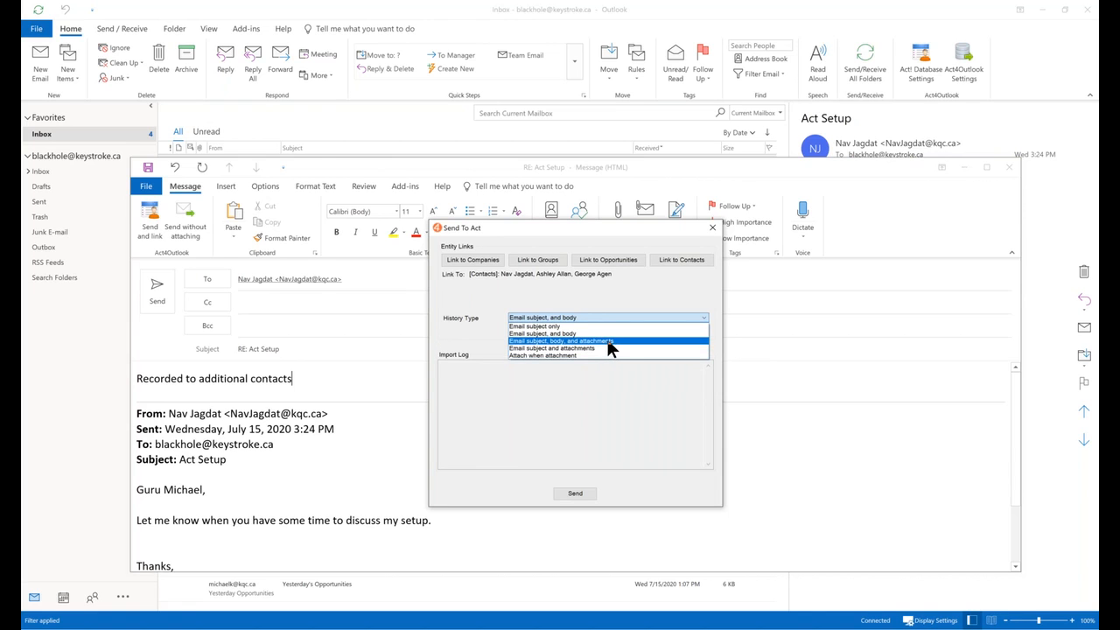
{"action": "left_click", "coordinate": [609, 343]}
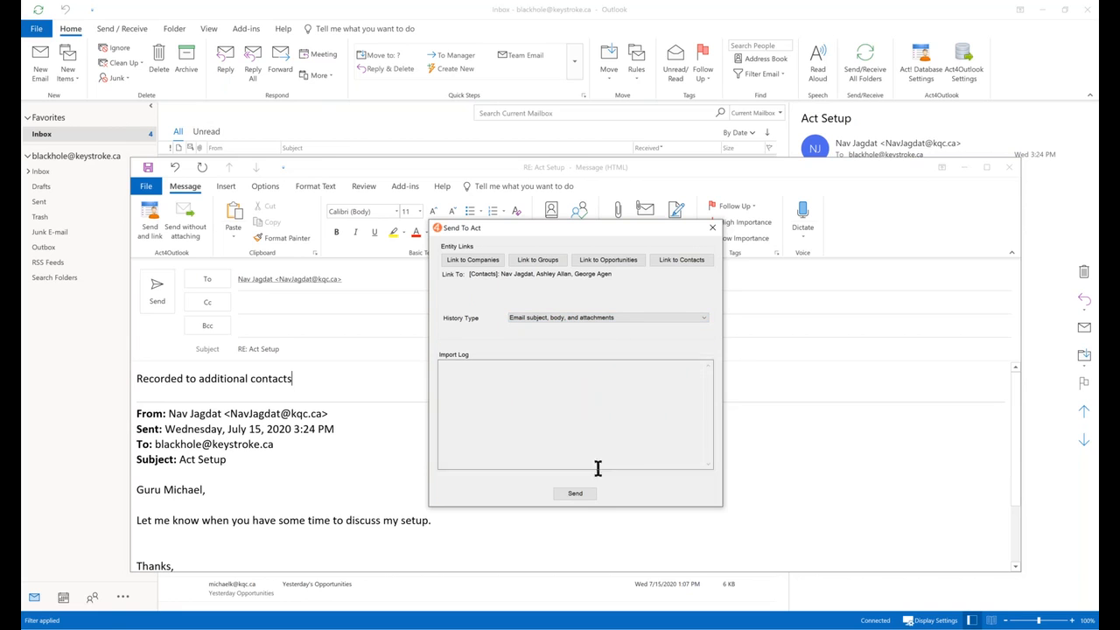
{"action": "left_click", "coordinate": [575, 489]}
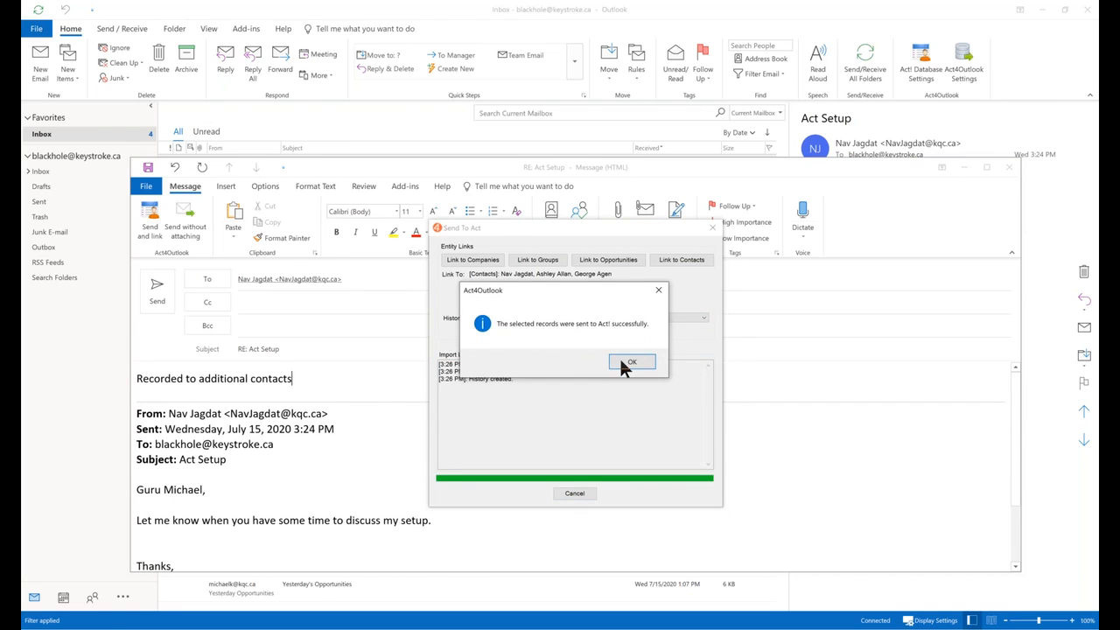
{"action": "left_click", "coordinate": [631, 363]}
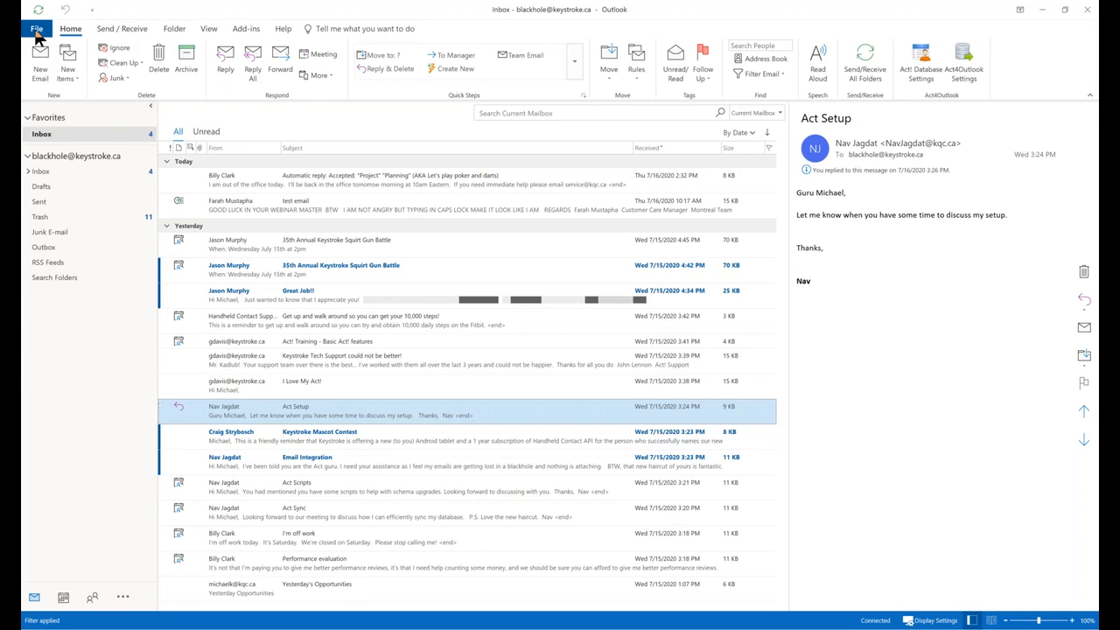
Inspect the Mail category's Replies and forwards options in Outlook Options, then cancel unchanged.
{"action": "left_click", "coordinate": [37, 30]}
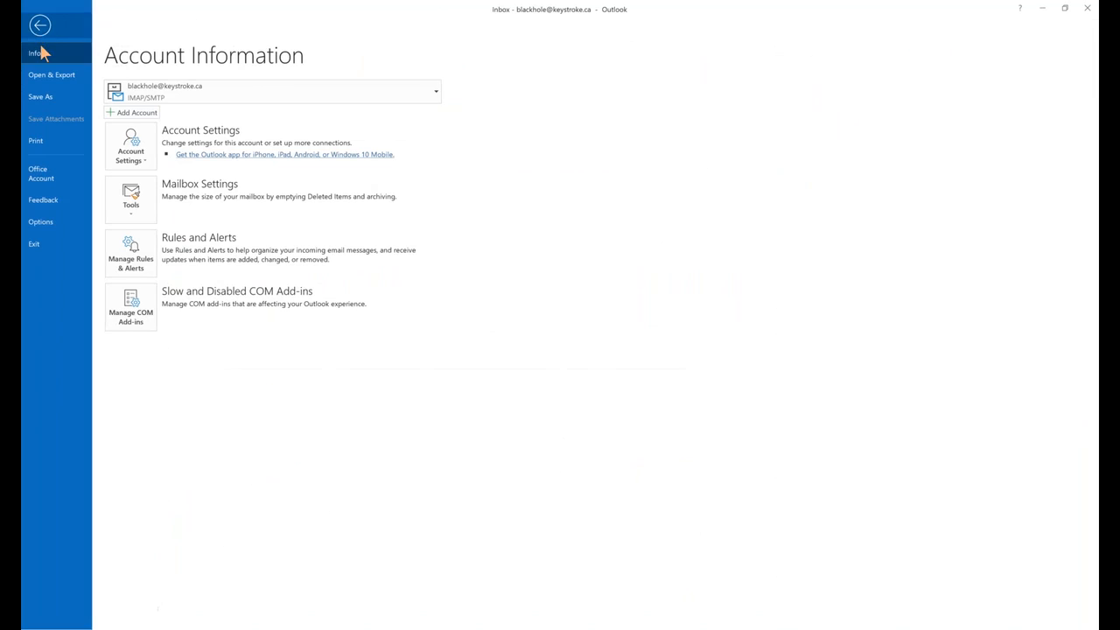
{"action": "left_click", "coordinate": [52, 225]}
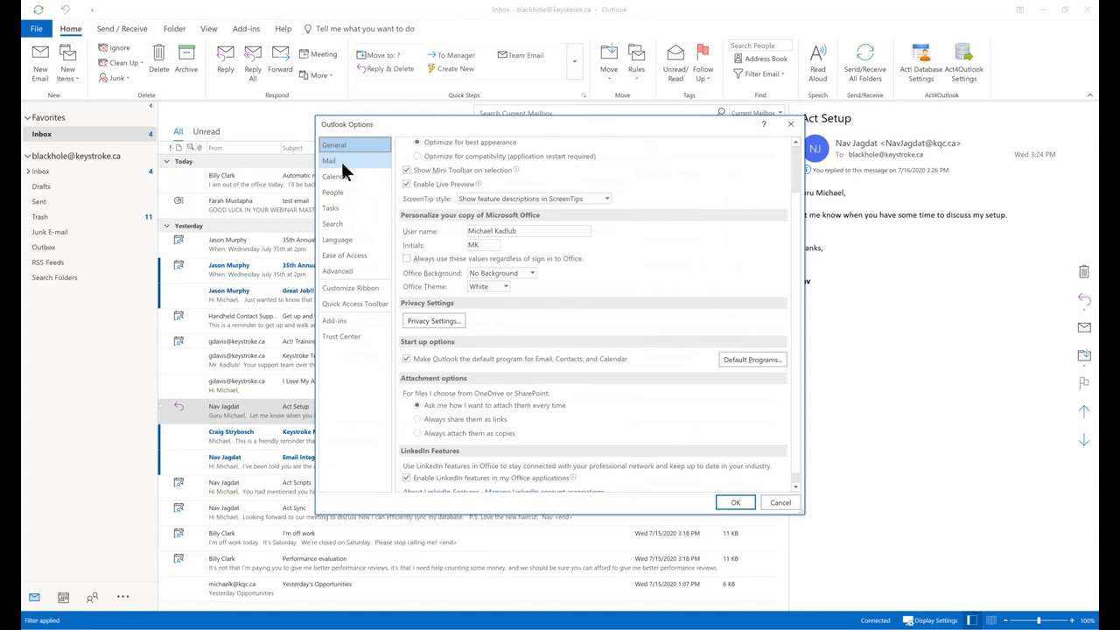
{"action": "left_click", "coordinate": [341, 160]}
{"action": "scroll", "coordinate": [634, 366], "scroll_direction": "down", "scroll_amount": 5}
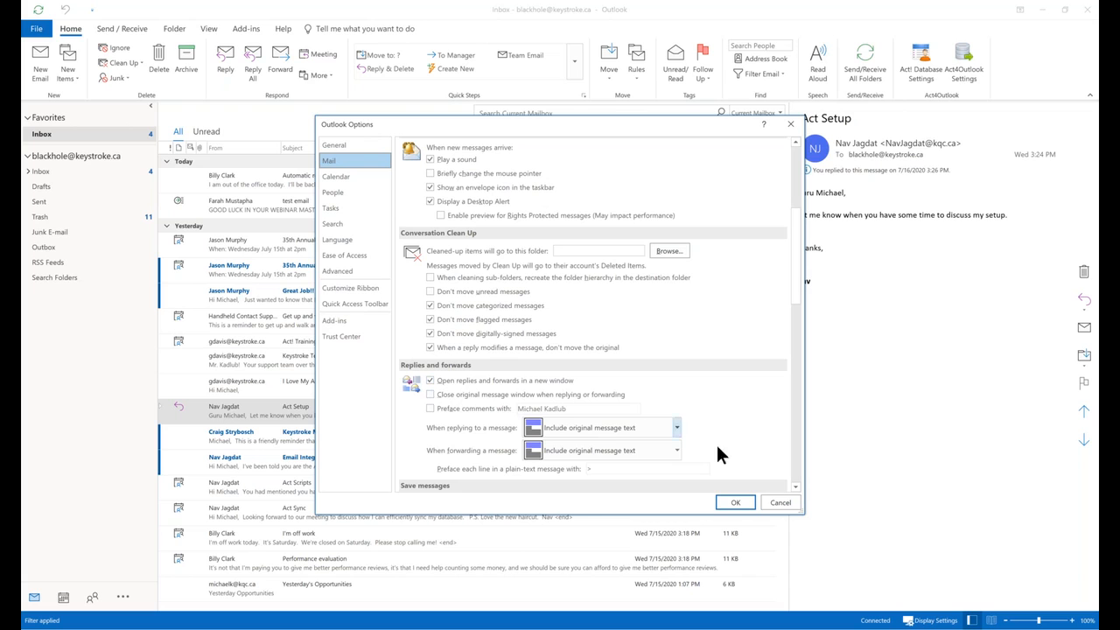
{"action": "left_click", "coordinate": [778, 509]}
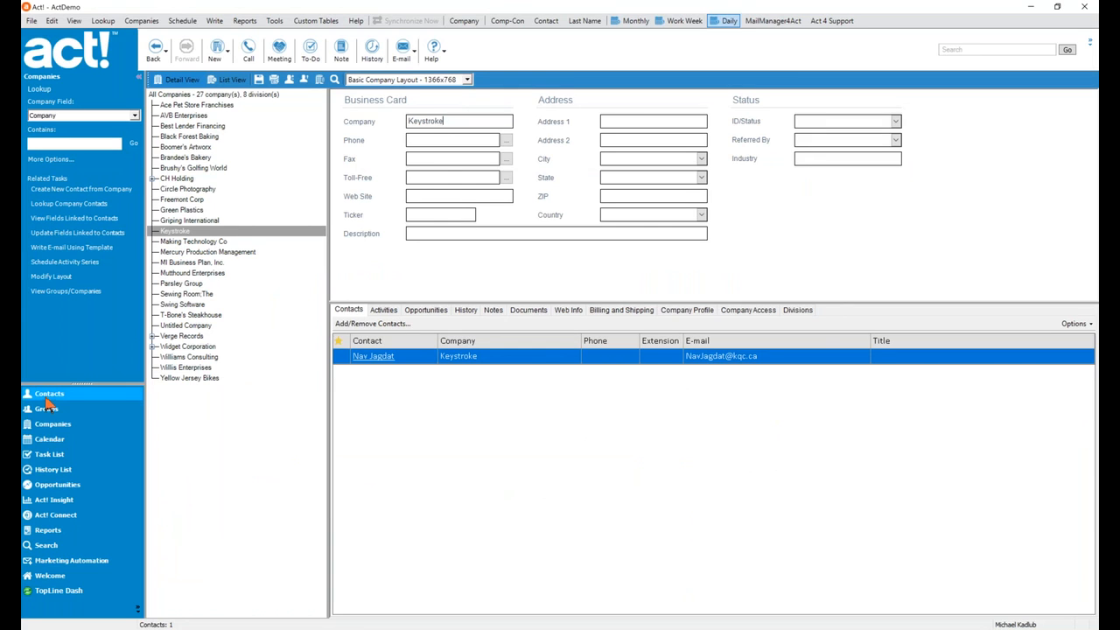
Open the Keystroke contact's Act Setup activity, check its Details note, and close it unchanged.
{"action": "left_click", "coordinate": [46, 398]}
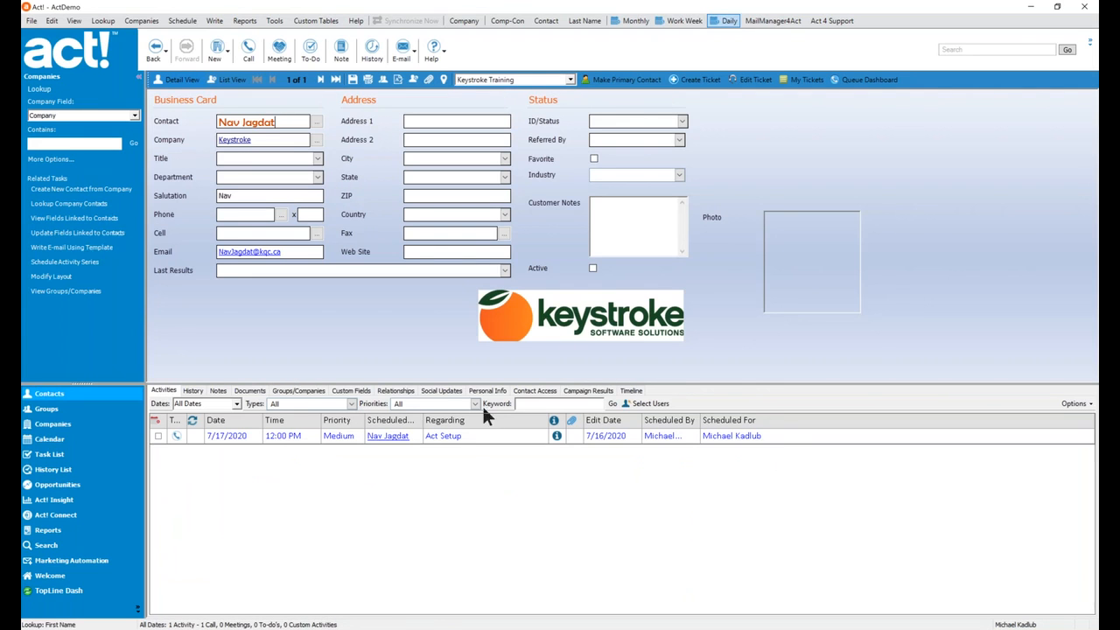
{"action": "left_click", "coordinate": [479, 441]}
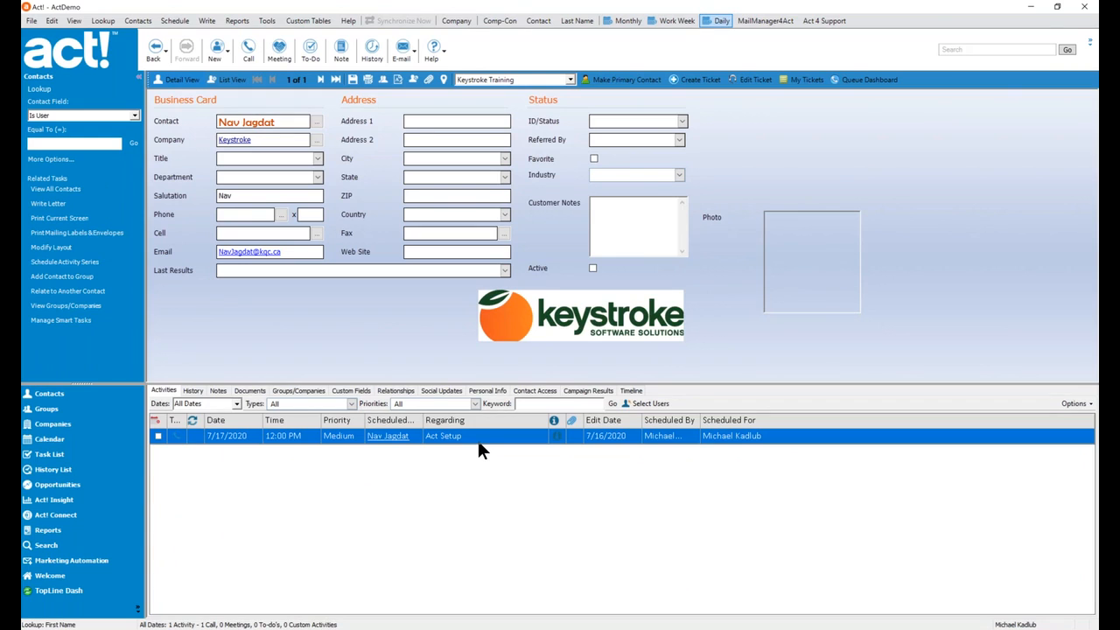
{"action": "double_click", "coordinate": [479, 440]}
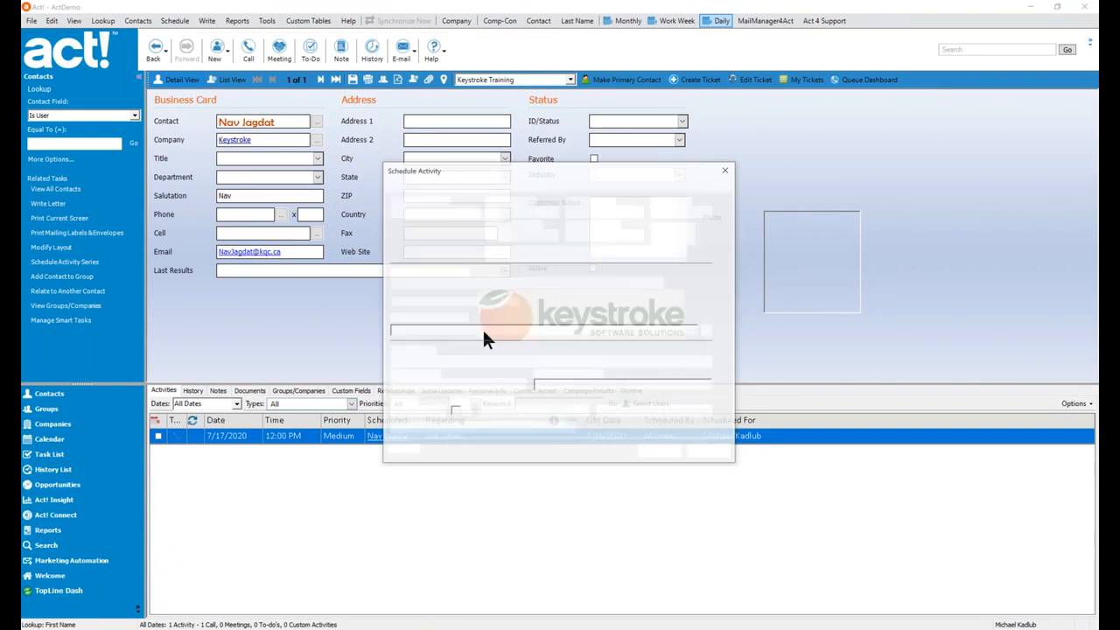
{"action": "left_click", "coordinate": [425, 186]}
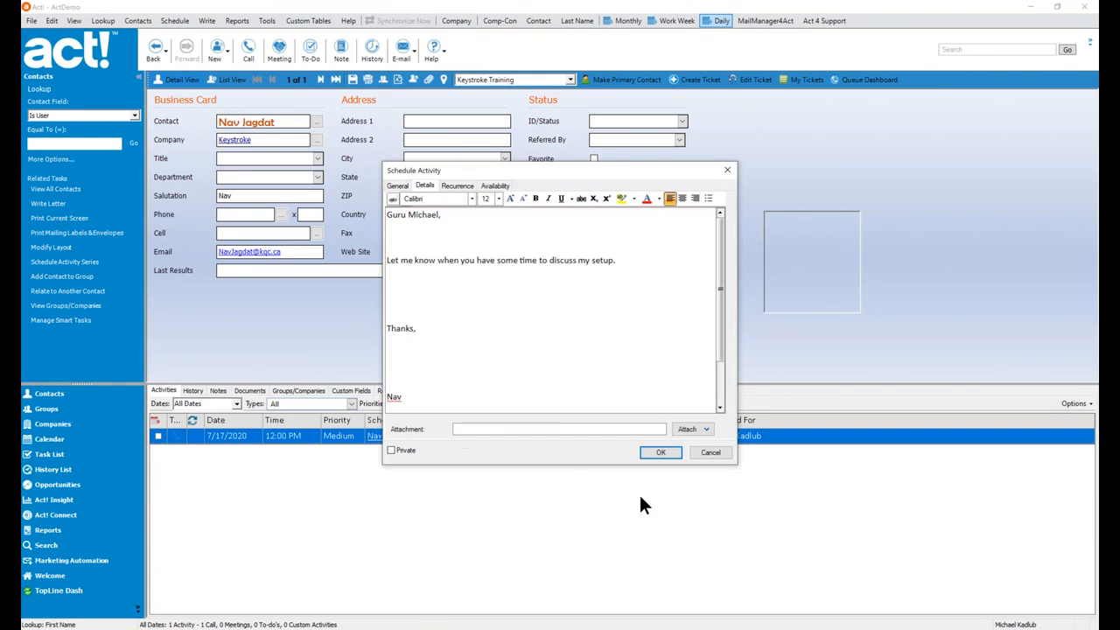
{"action": "left_click", "coordinate": [709, 452]}
Preview the 3:25 PM and 3:26 PM sent-email history records and open the attached email.
{"action": "left_click", "coordinate": [192, 392]}
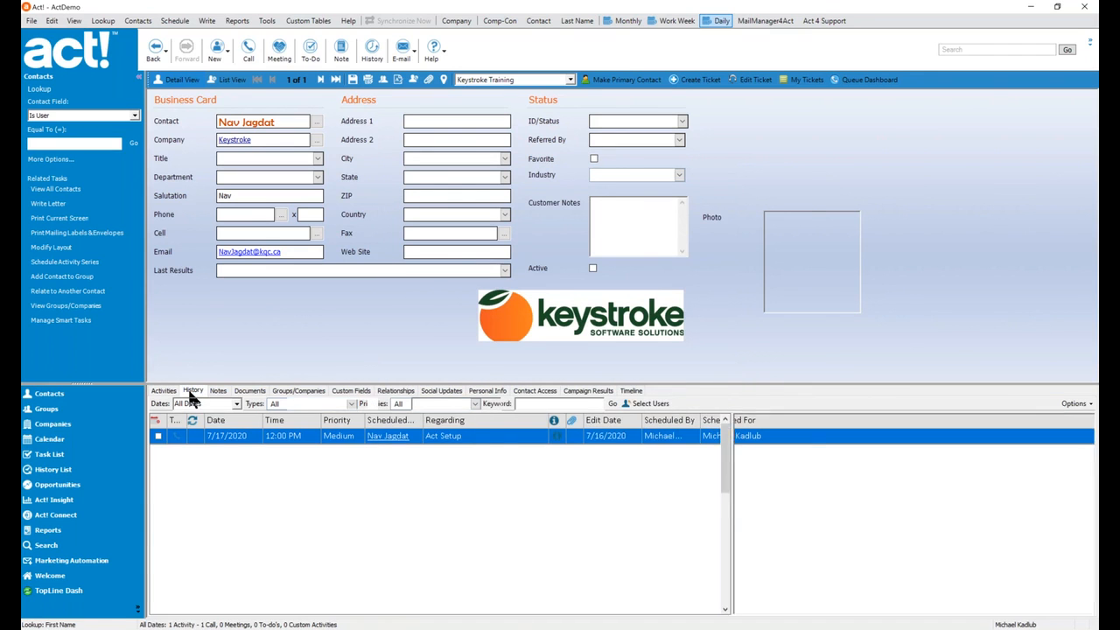
{"action": "left_click", "coordinate": [348, 510]}
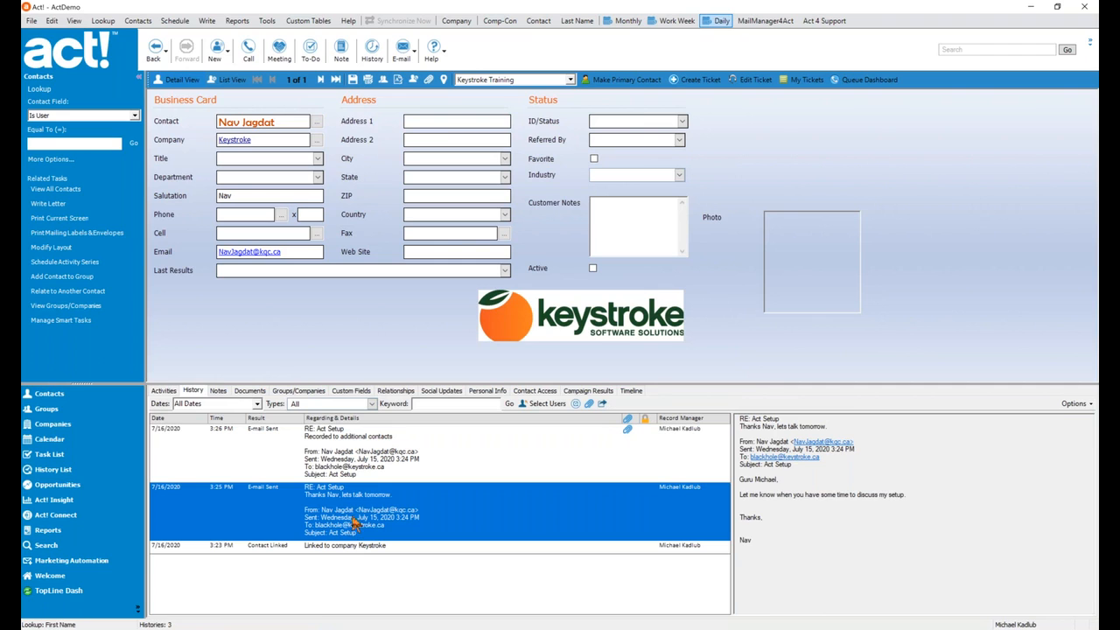
{"action": "left_click", "coordinate": [323, 432]}
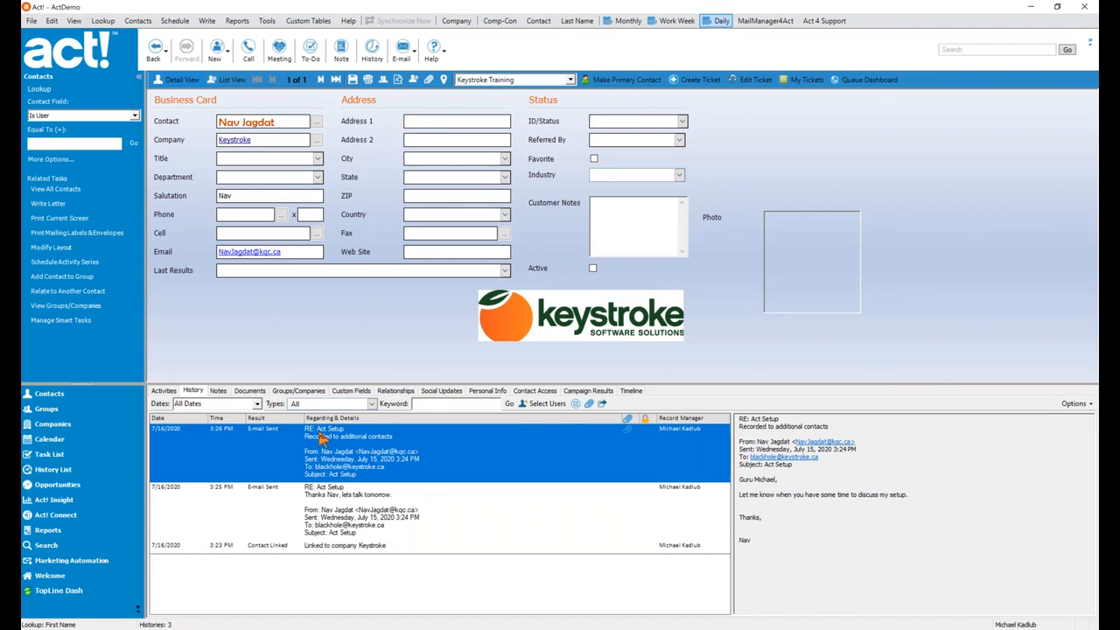
{"action": "left_click", "coordinate": [627, 432]}
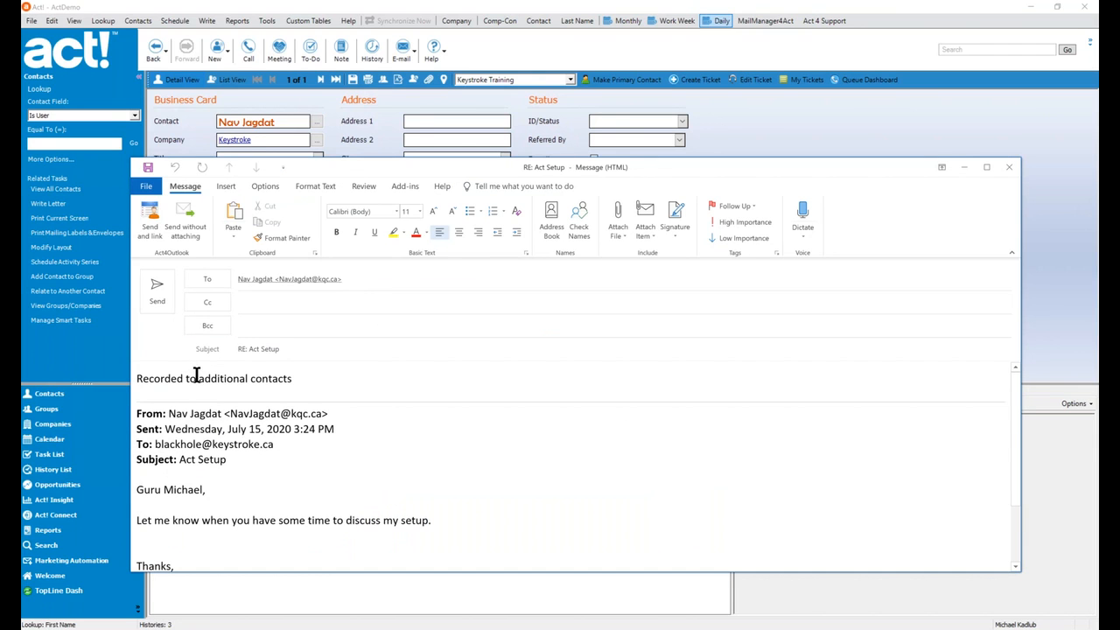
Close the attached message, look up the Williams Consulting contact by name, then reselect Outlook's Act Setup email.
{"action": "left_click", "coordinate": [1008, 167]}
{"action": "left_click", "coordinate": [102, 20]}
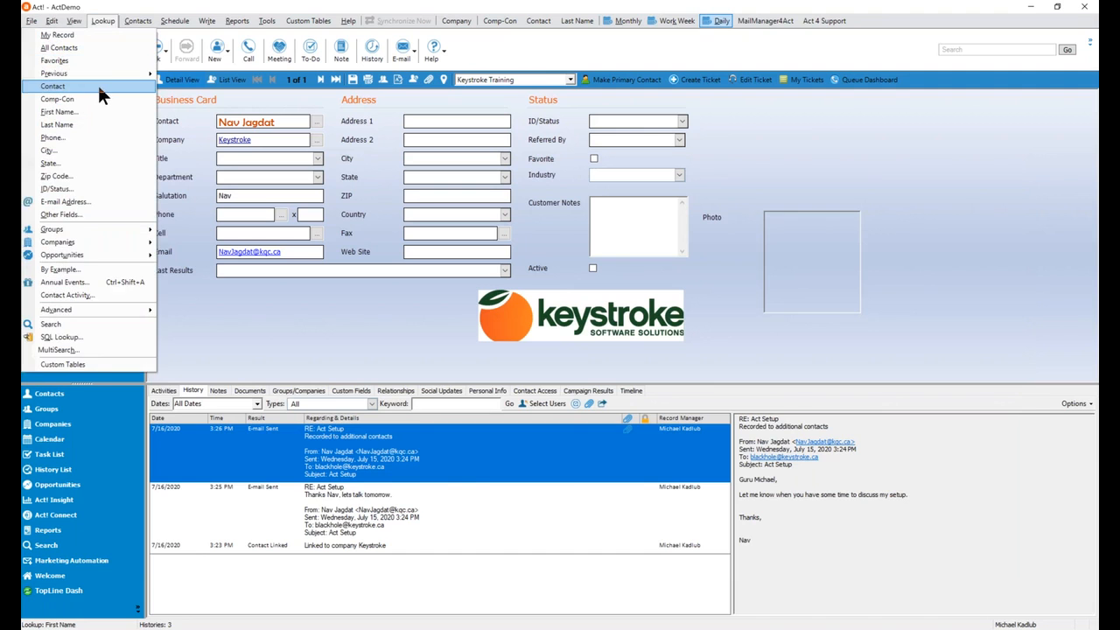
{"action": "left_click", "coordinate": [52, 85]}
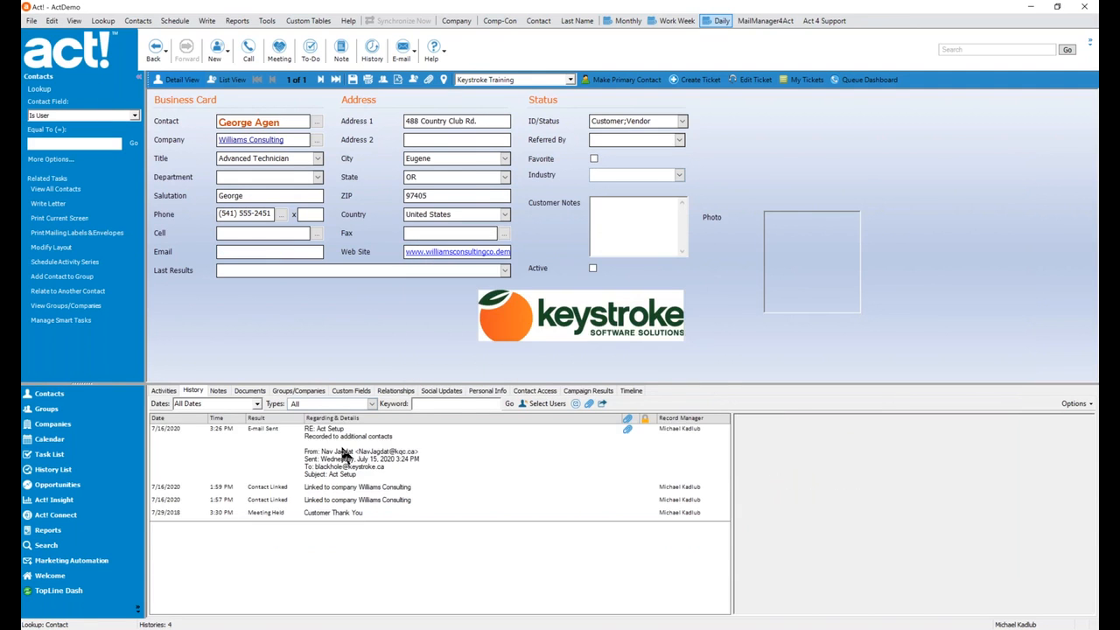
{"action": "left_click", "coordinate": [345, 455]}
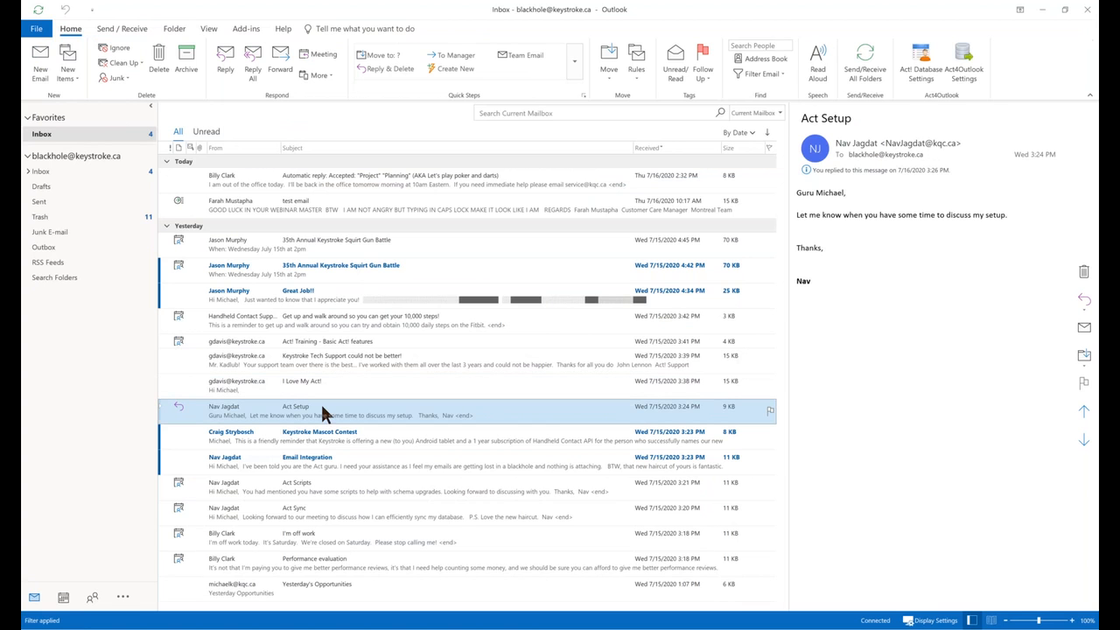
{"action": "left_click", "coordinate": [322, 406]}
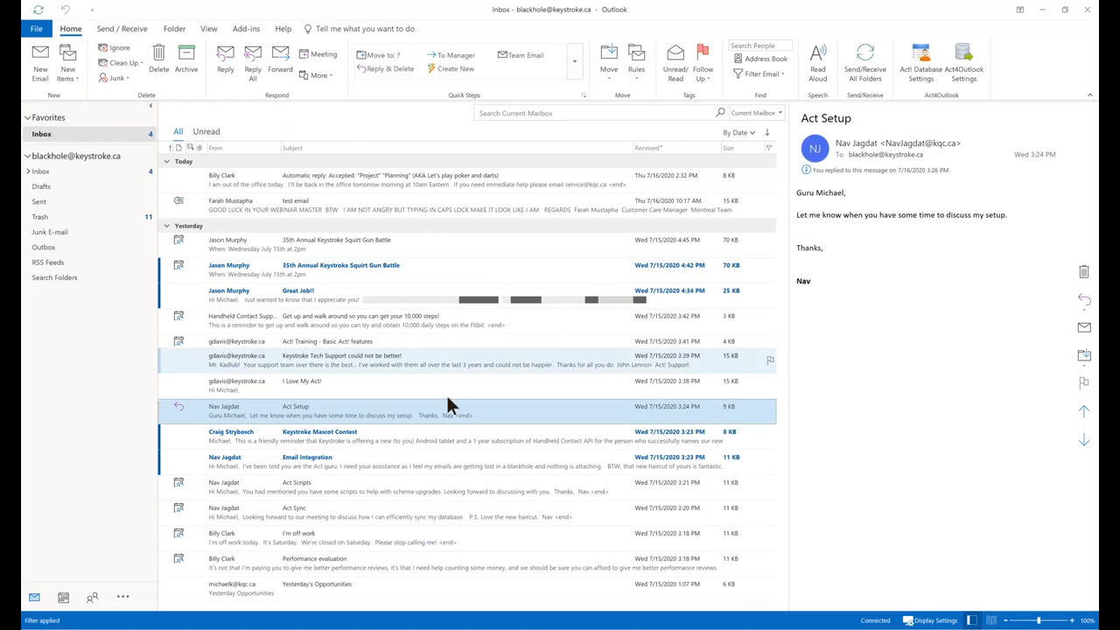
{"action": "right_click", "coordinate": [317, 411]}
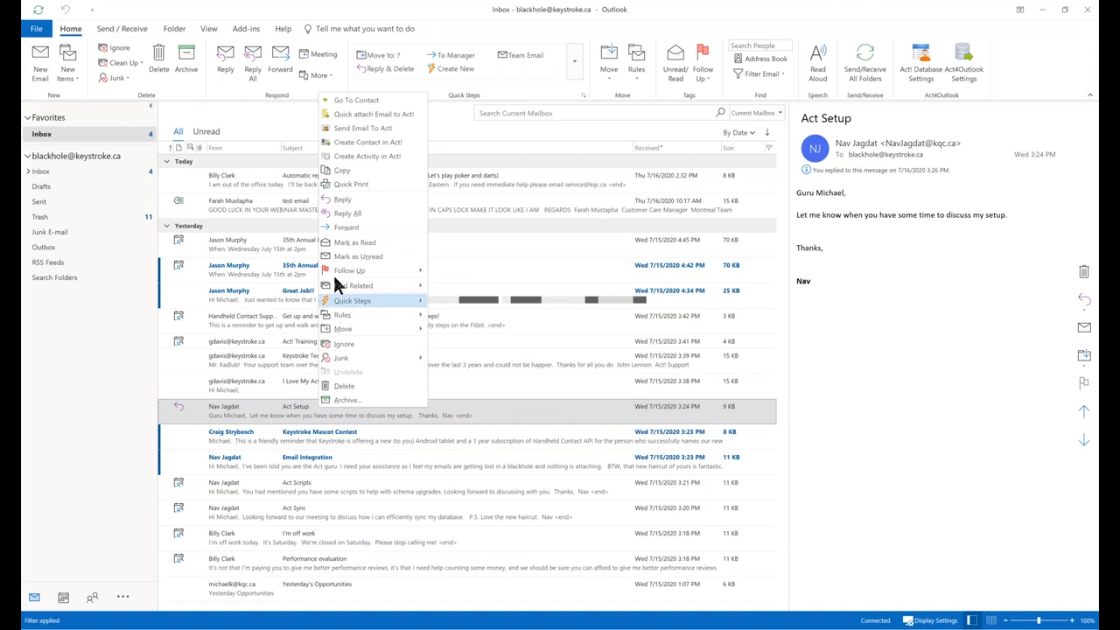
{"action": "left_click", "coordinate": [343, 100]}
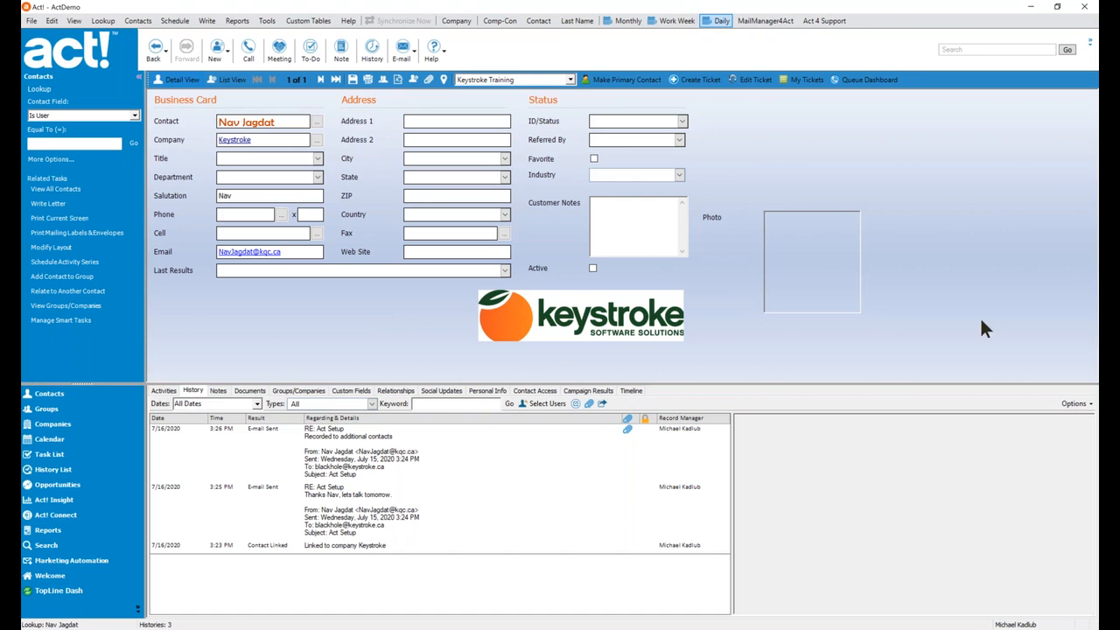
{"action": "left_click", "coordinate": [1098, 268]}
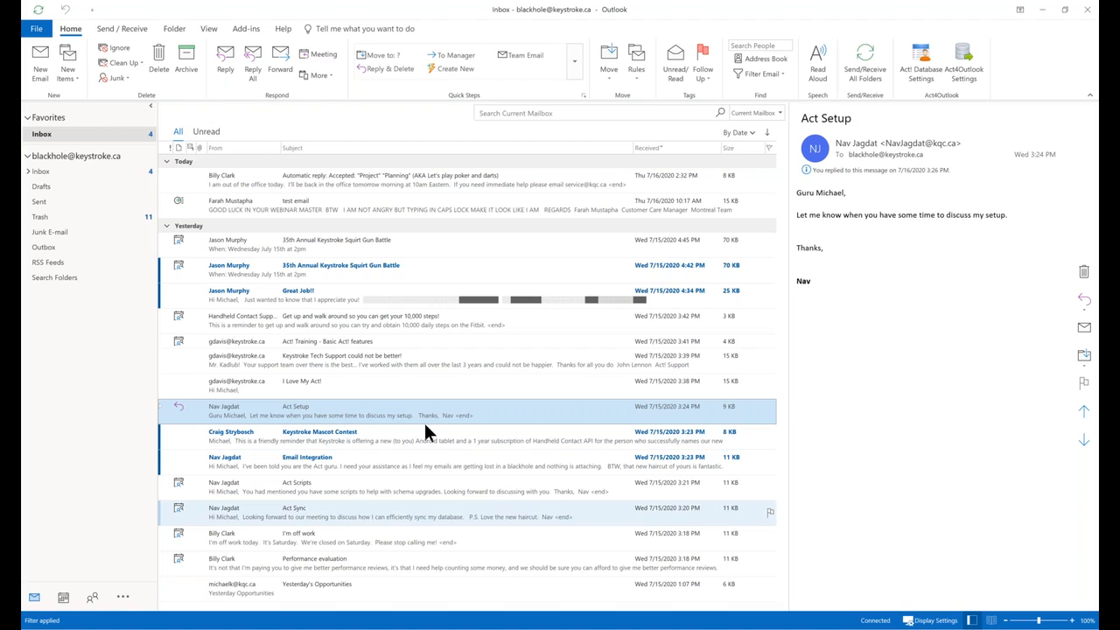
Create an Act! contact from the Keystroke Mascot Contest sender, then also select the Act Setup email.
{"action": "left_click", "coordinate": [314, 443]}
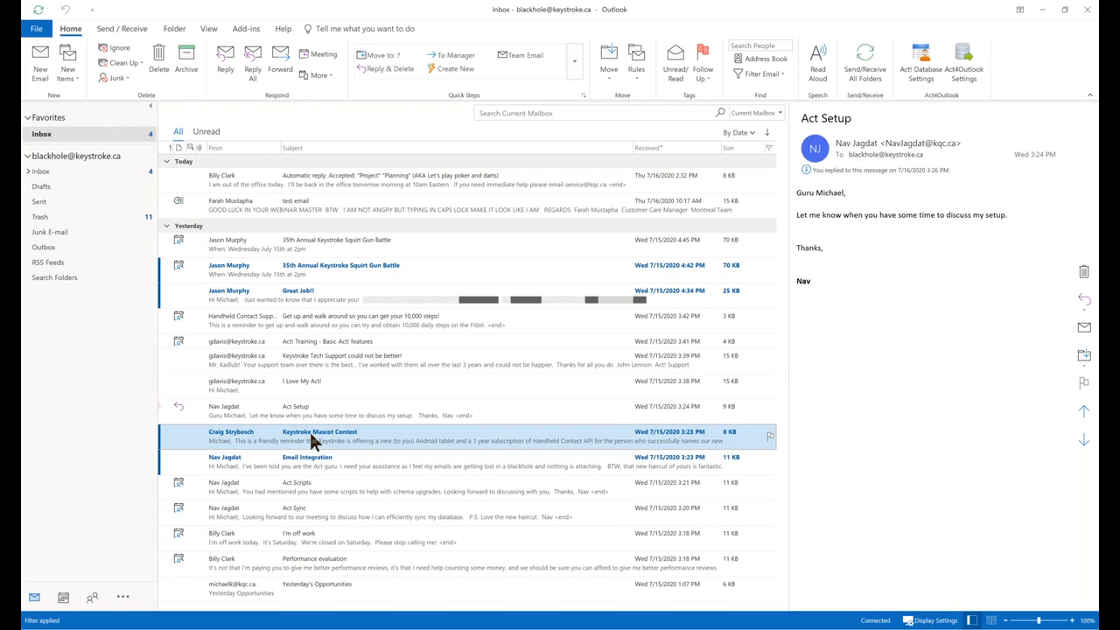
{"action": "right_click", "coordinate": [313, 443]}
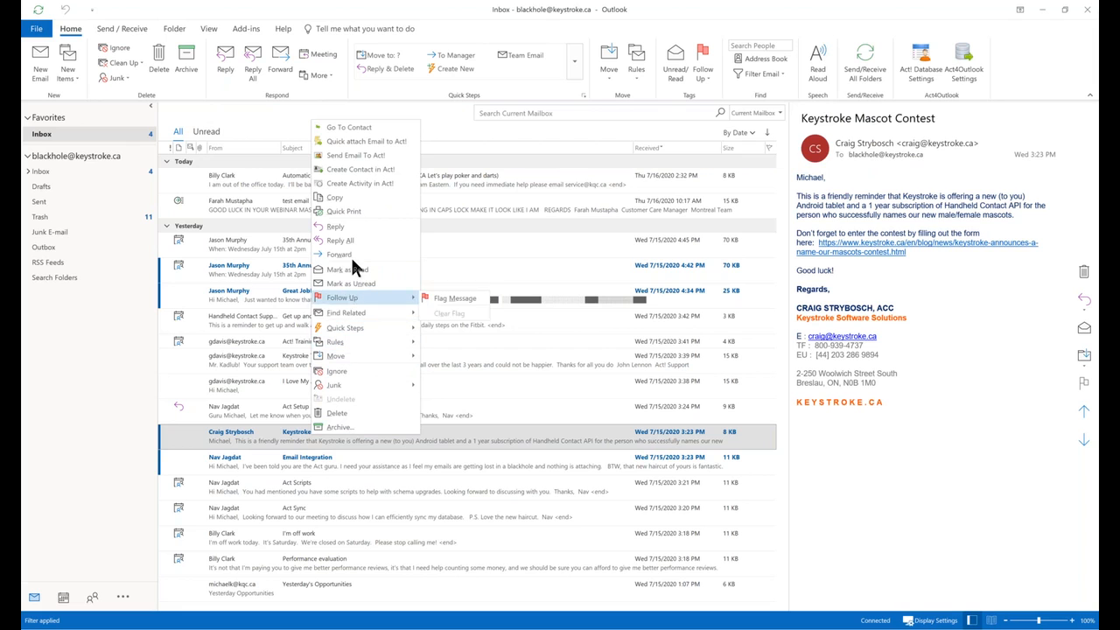
{"action": "left_click", "coordinate": [366, 169]}
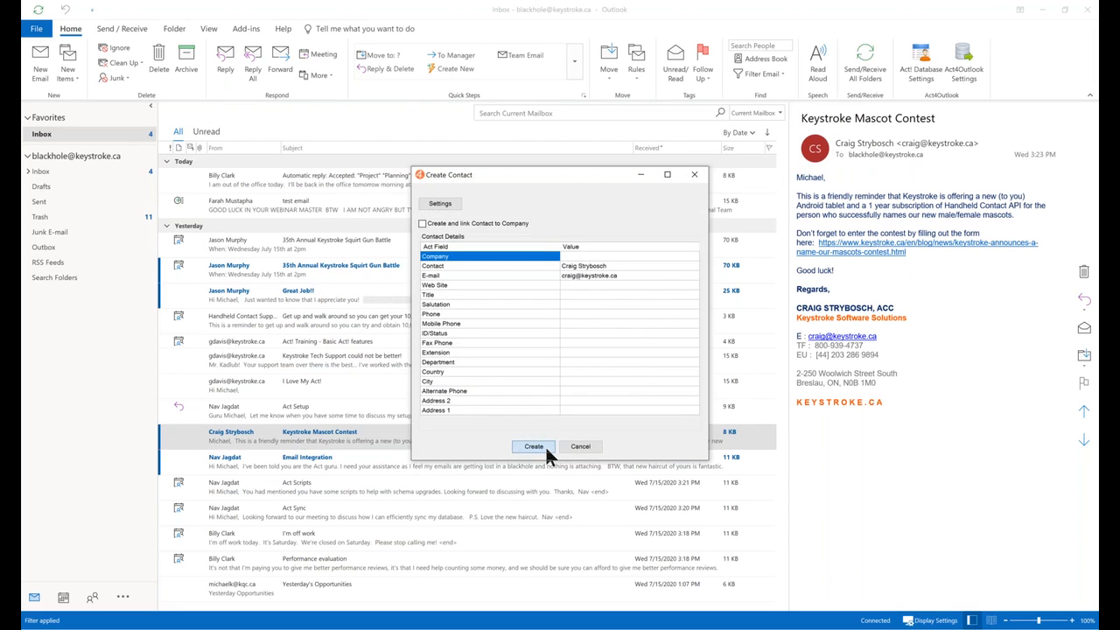
{"action": "left_click", "coordinate": [545, 444]}
{"action": "left_click", "coordinate": [603, 362]}
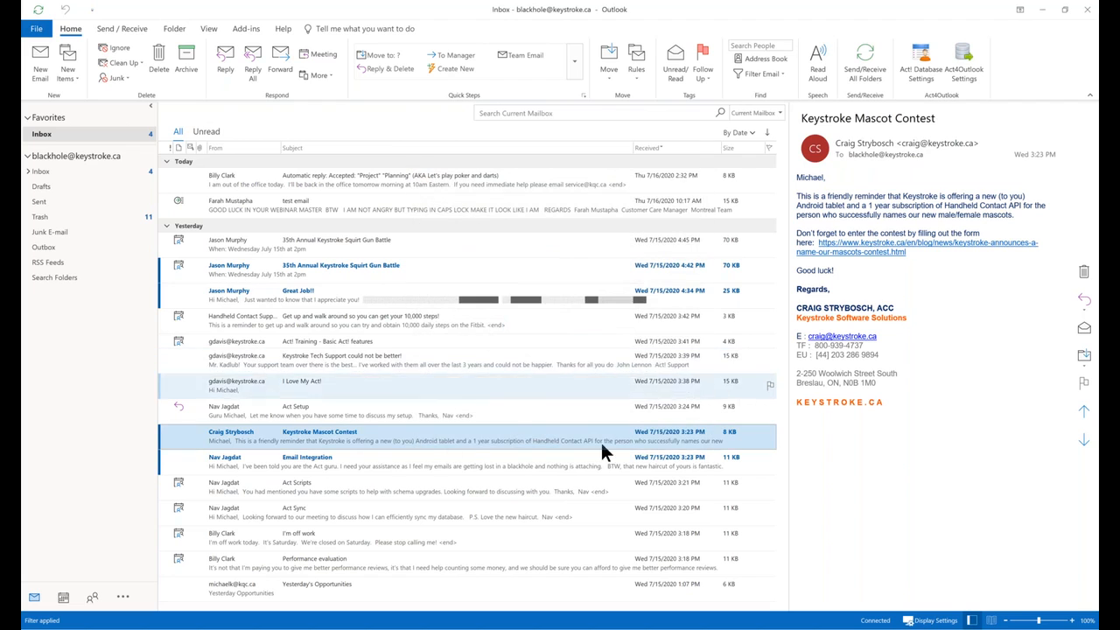
{"action": "left_click", "coordinate": [348, 418], "text": "ctrl"}
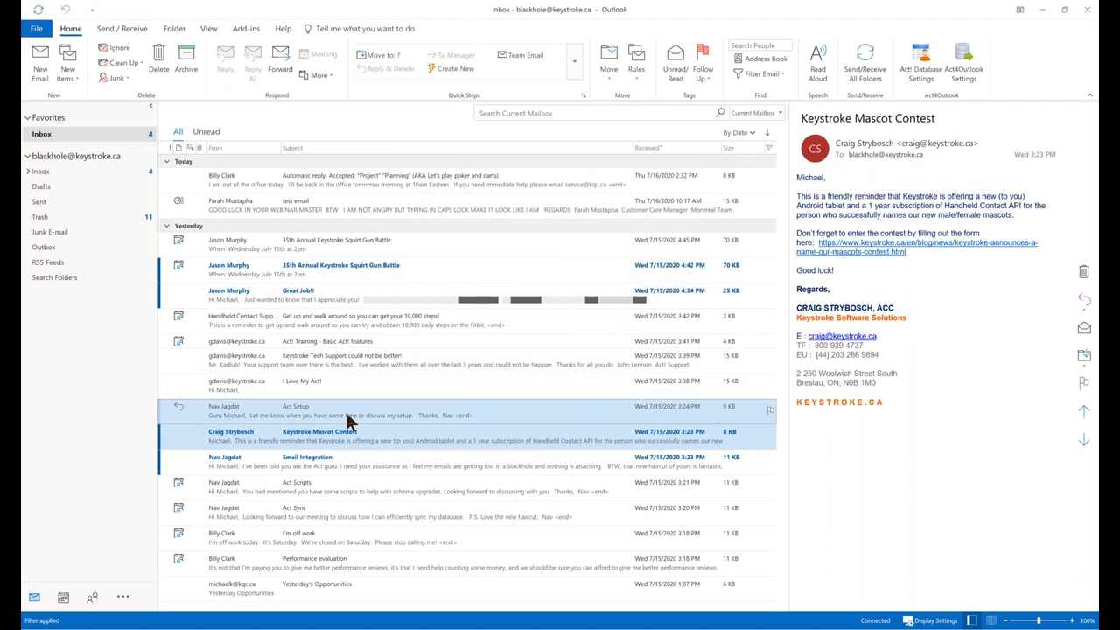
Run Create Lookup in Act! on both selected emails, then switch Outlook to the People list.
{"action": "right_click", "coordinate": [349, 421]}
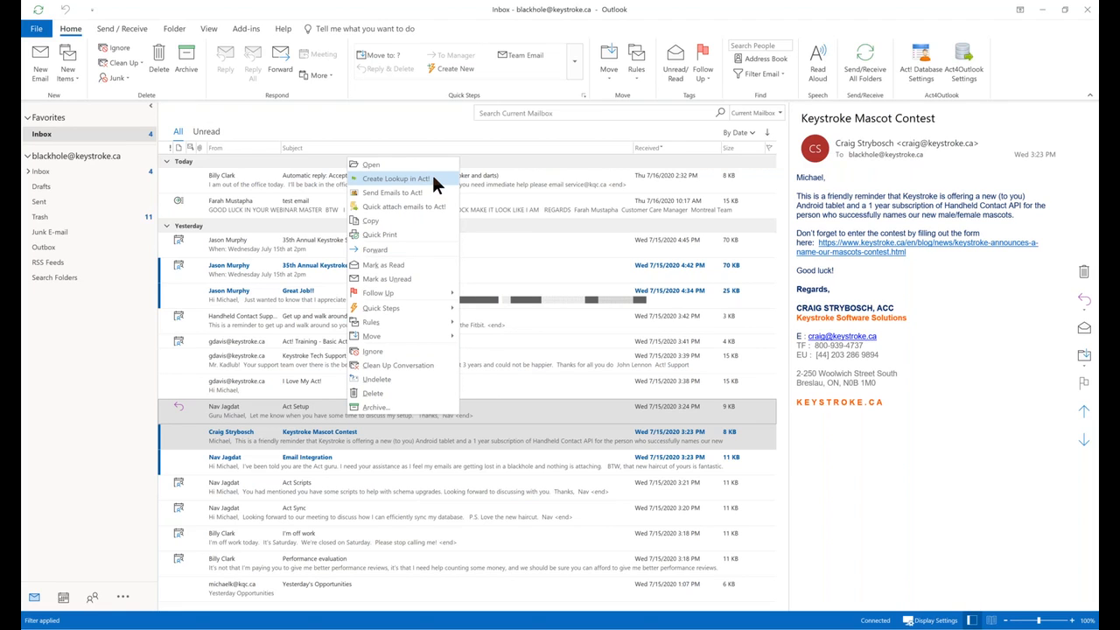
{"action": "left_click", "coordinate": [431, 176]}
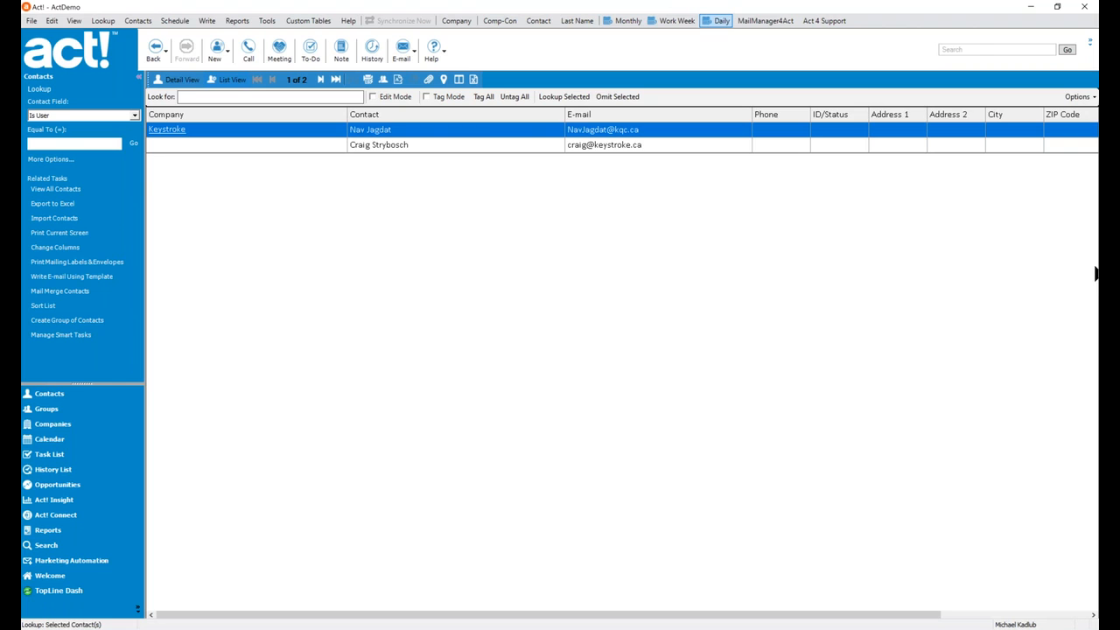
{"action": "left_click", "coordinate": [1098, 275]}
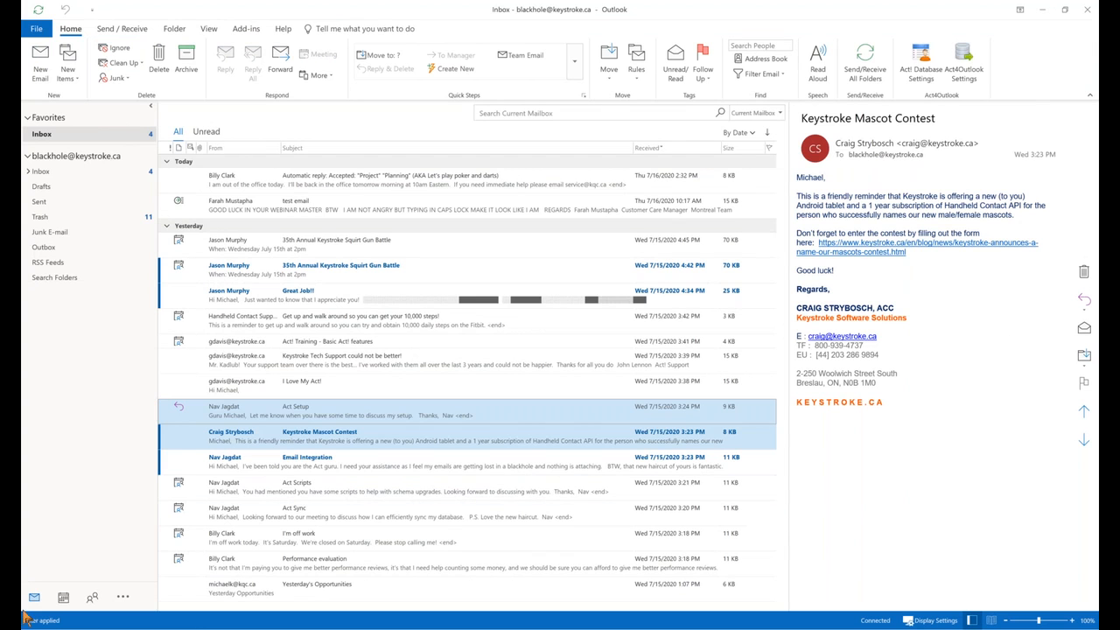
{"action": "mouse_move", "coordinate": [93, 598]}
{"action": "left_click", "coordinate": [93, 598]}
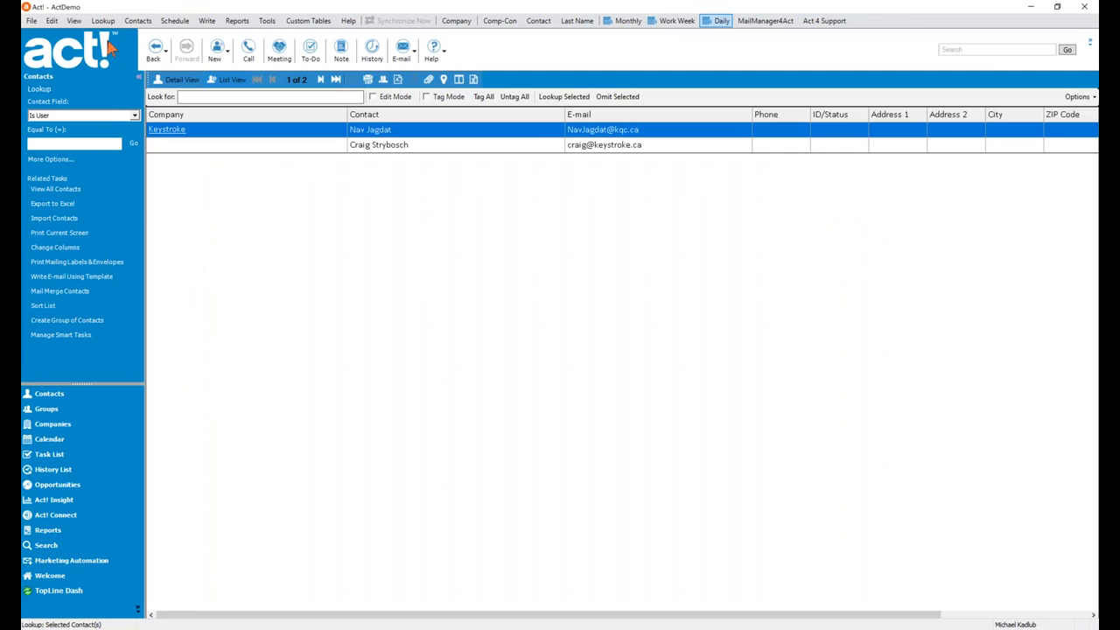
Look up the Bubba Gump Shrimp contact in Act! by its contact name.
{"action": "left_click", "coordinate": [103, 20]}
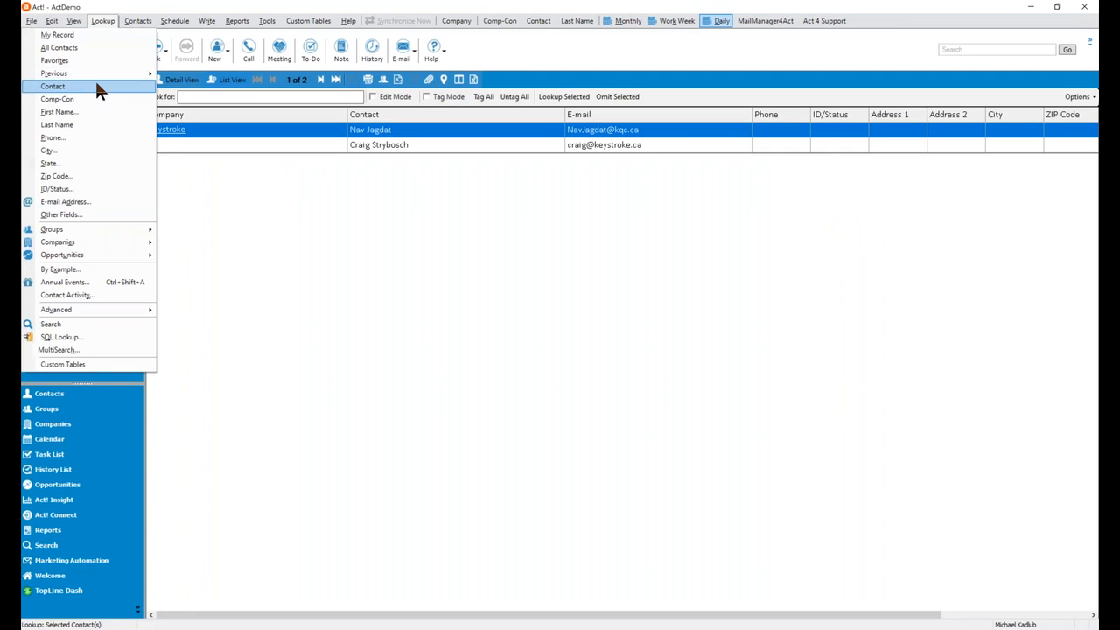
{"action": "left_click", "coordinate": [95, 85]}
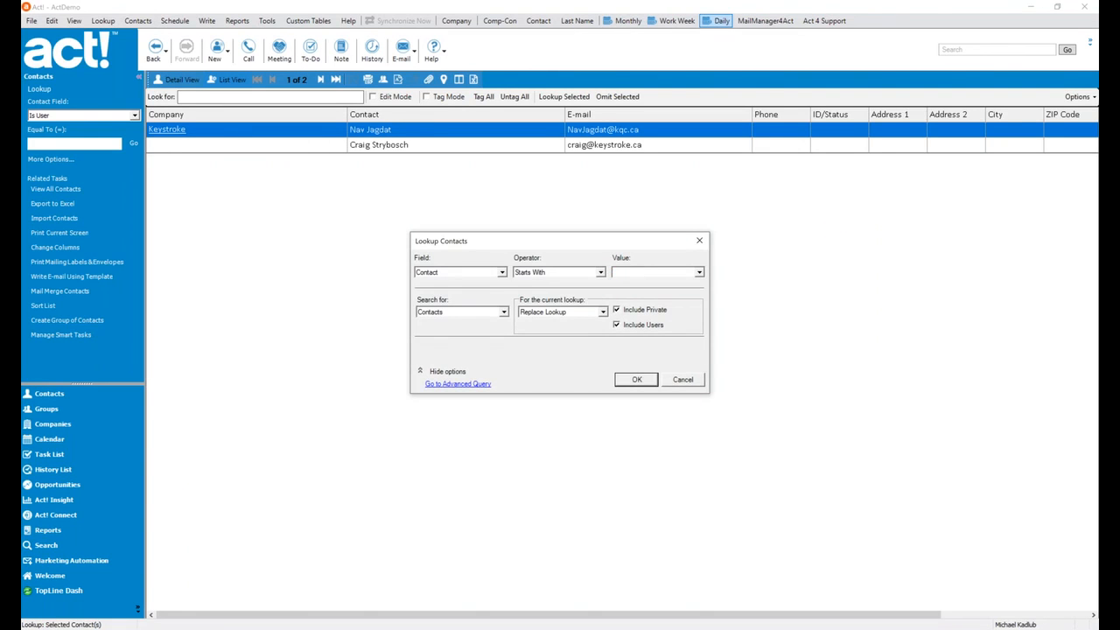
{"action": "key", "text": "Return"}
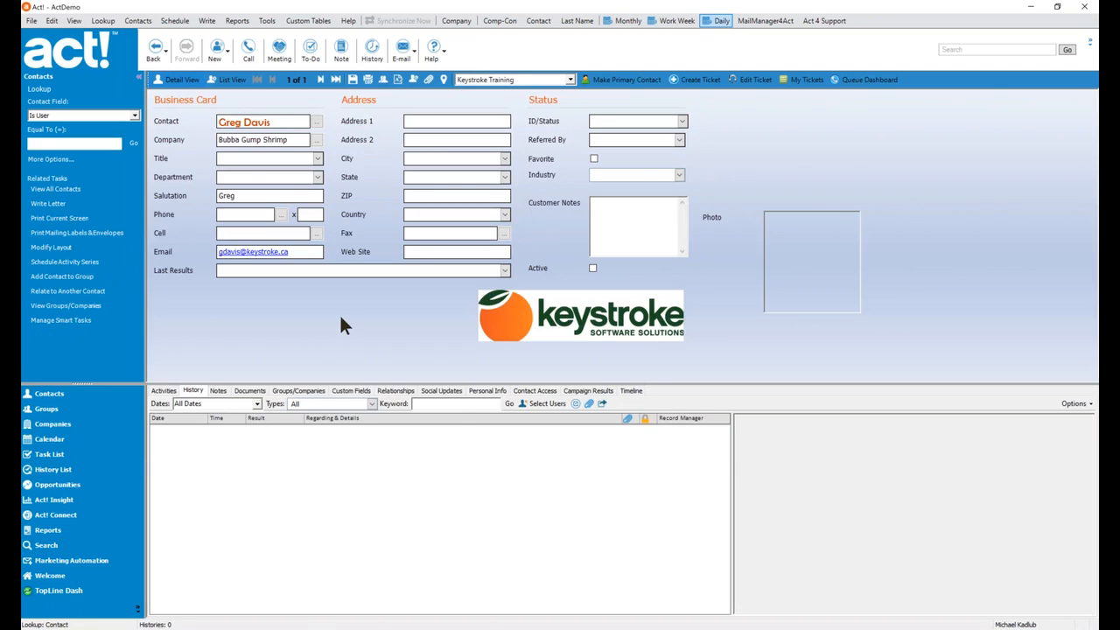
Delete only the current contact and confirm, restoring the full 206-contact lookup.
{"action": "right_click", "coordinate": [340, 313]}
{"action": "left_click", "coordinate": [392, 345]}
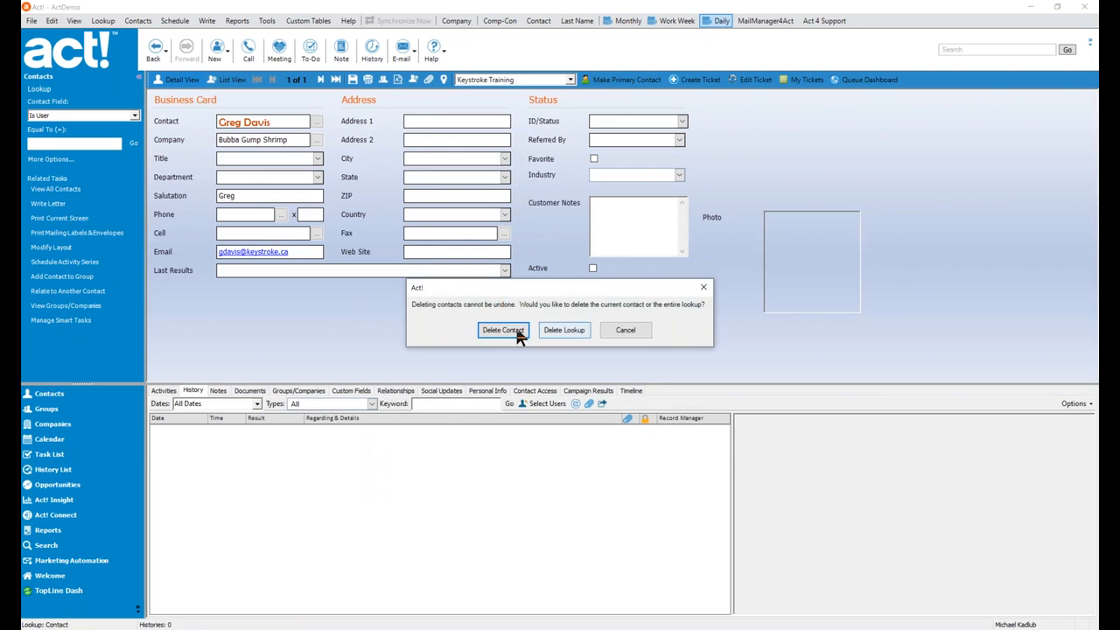
{"action": "left_click", "coordinate": [510, 327]}
{"action": "left_click", "coordinate": [570, 376]}
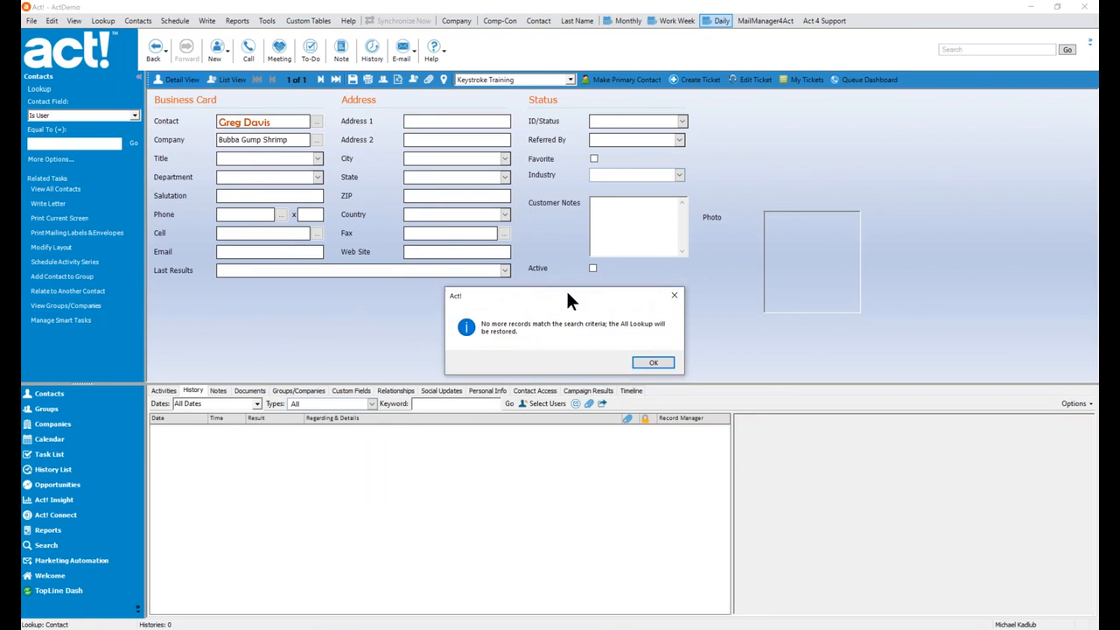
{"action": "left_click", "coordinate": [640, 359]}
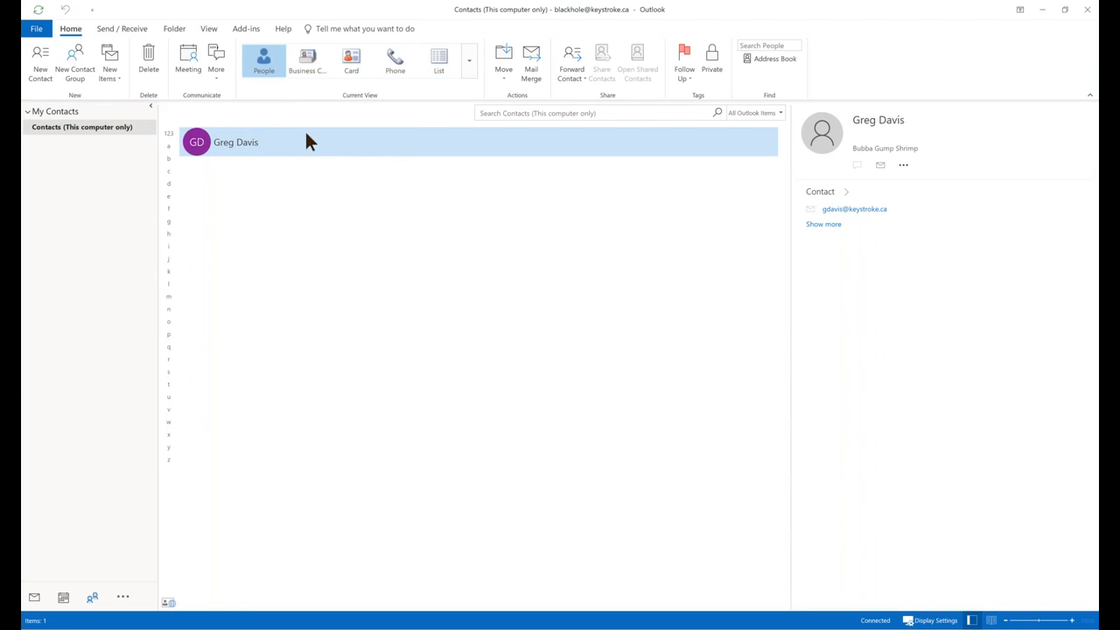
Send the Outlook contact Bubba Gump Shrimp with Send Contact to Act! and OK the success message.
{"action": "right_click", "coordinate": [268, 147]}
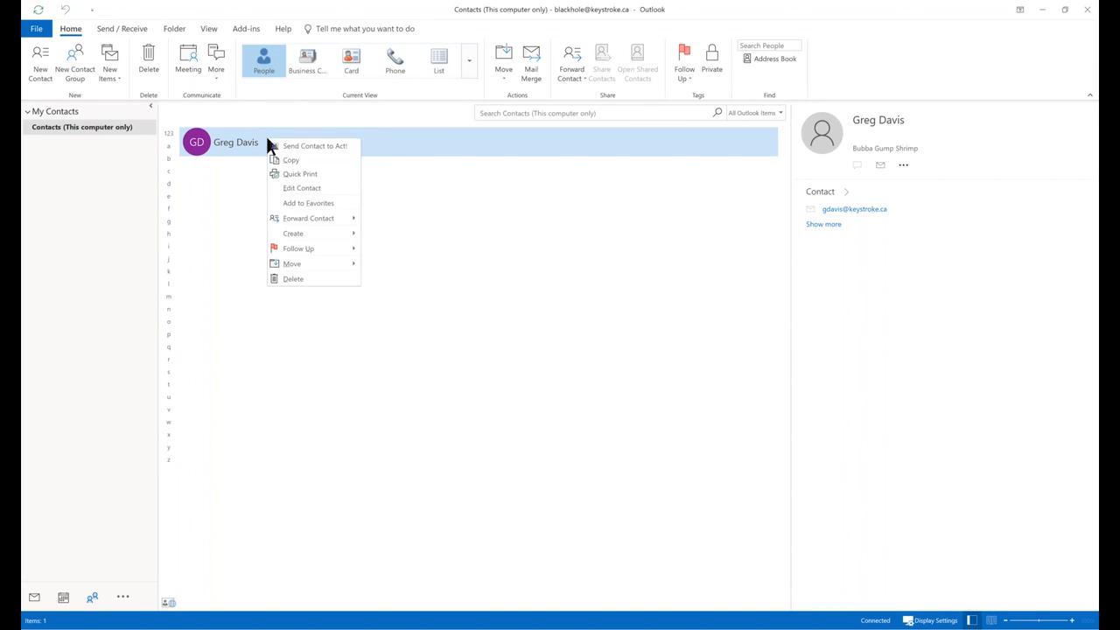
{"action": "left_click", "coordinate": [312, 149]}
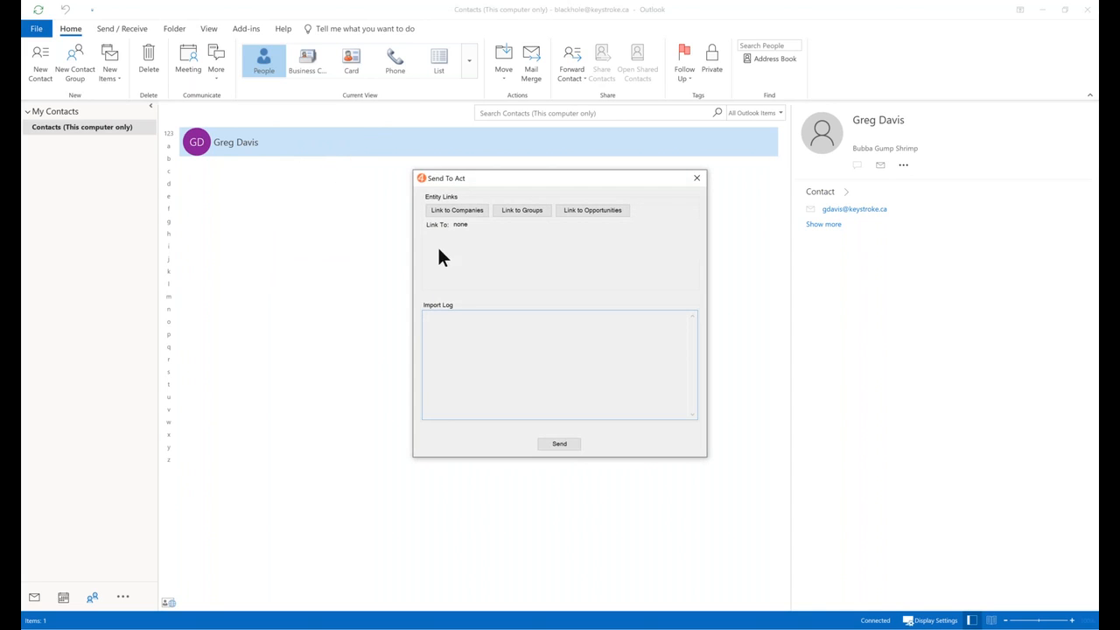
{"action": "left_click", "coordinate": [560, 444]}
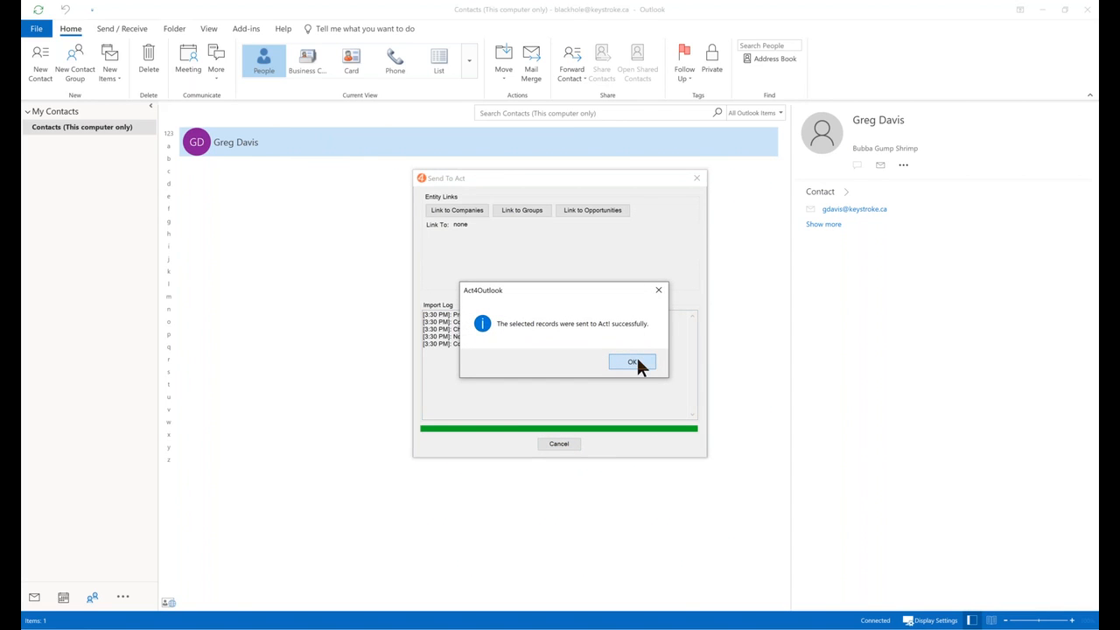
{"action": "left_click", "coordinate": [636, 362]}
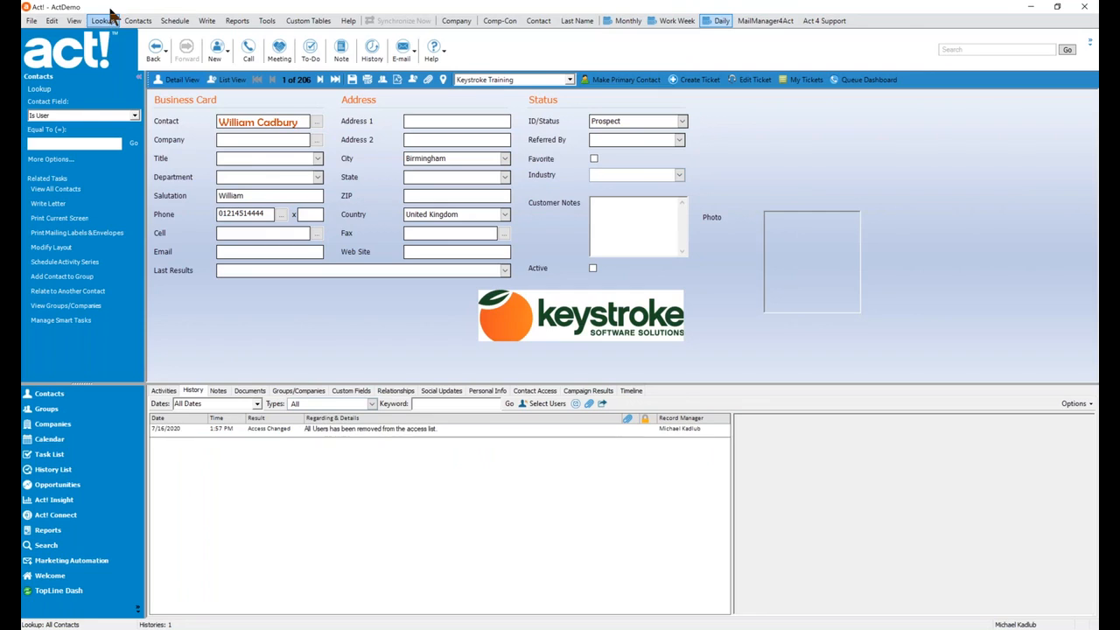
Look up the re-sent Bubba Gump Shrimp contact, view its Activities, then return to Outlook.
{"action": "left_click", "coordinate": [102, 20]}
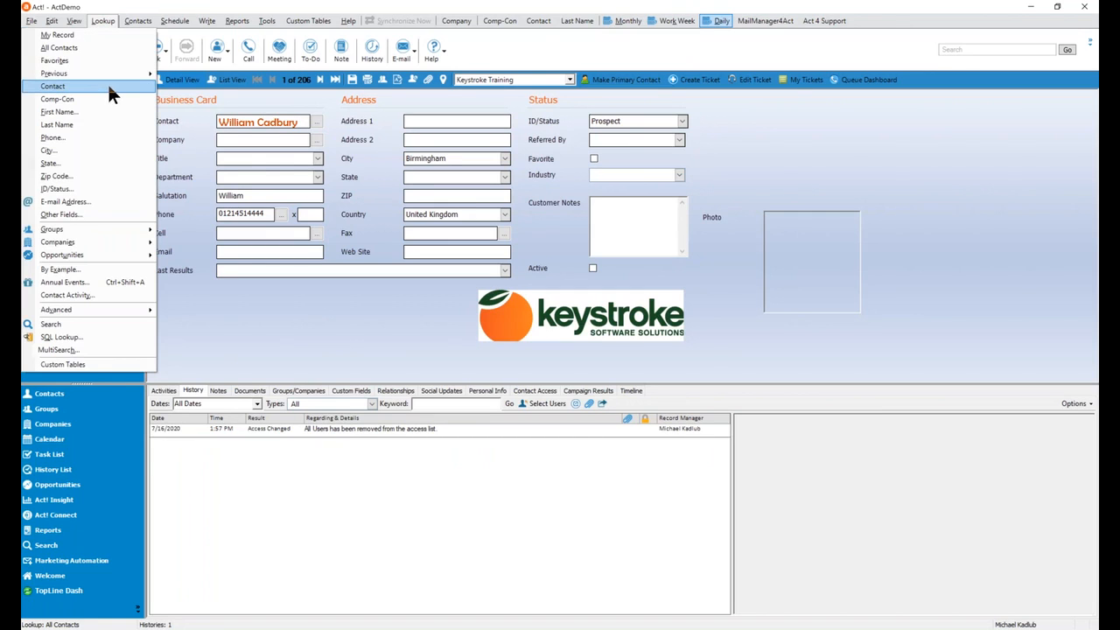
{"action": "left_click", "coordinate": [107, 85]}
{"action": "key", "text": "Return"}
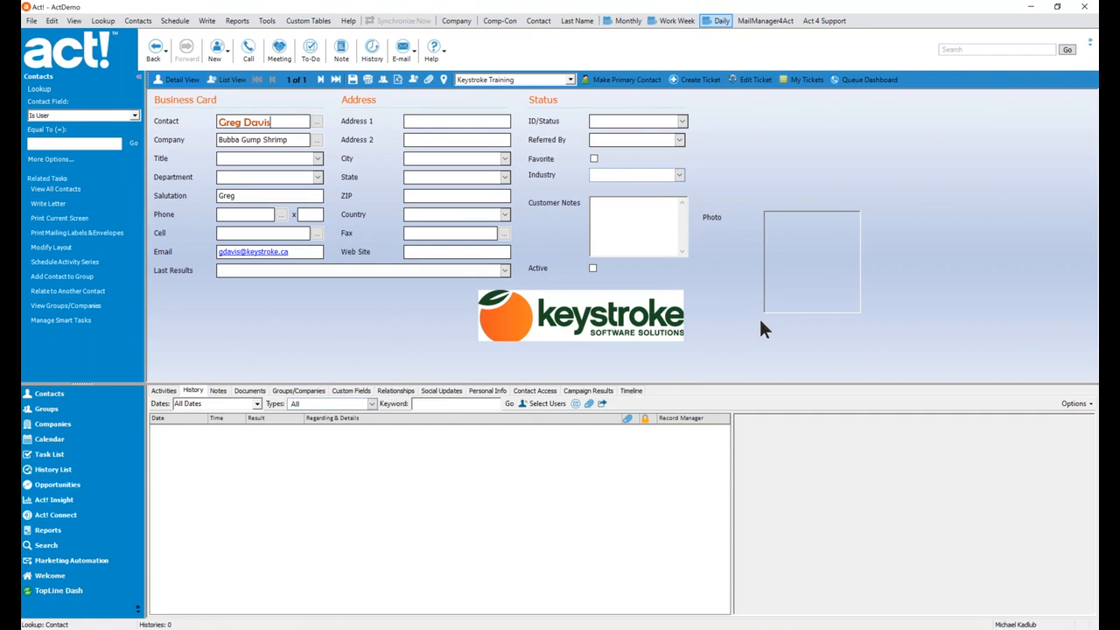
{"action": "left_click", "coordinate": [166, 391]}
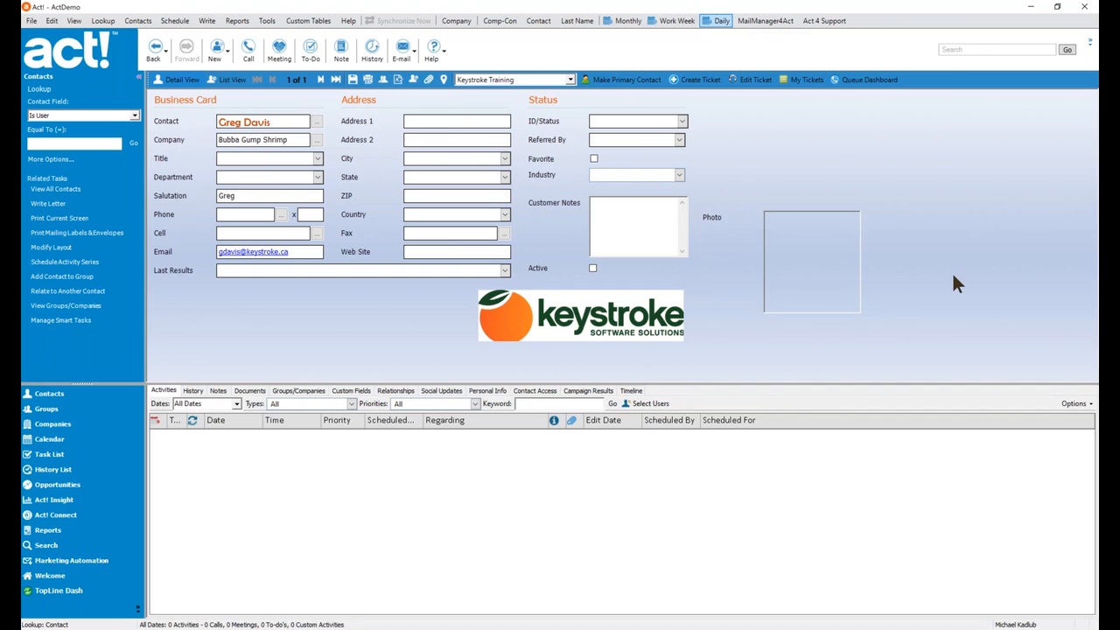
{"action": "left_click", "coordinate": [1108, 274]}
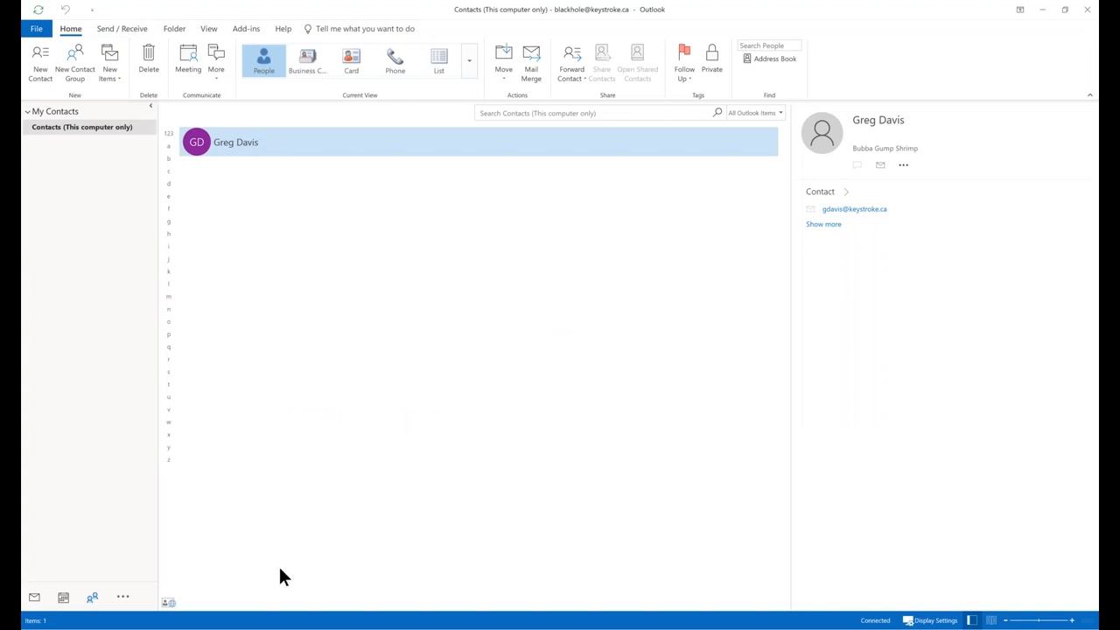
Show July 16 in the Outlook calendar, cancelling the accidental empty appointment.
{"action": "left_click", "coordinate": [63, 598]}
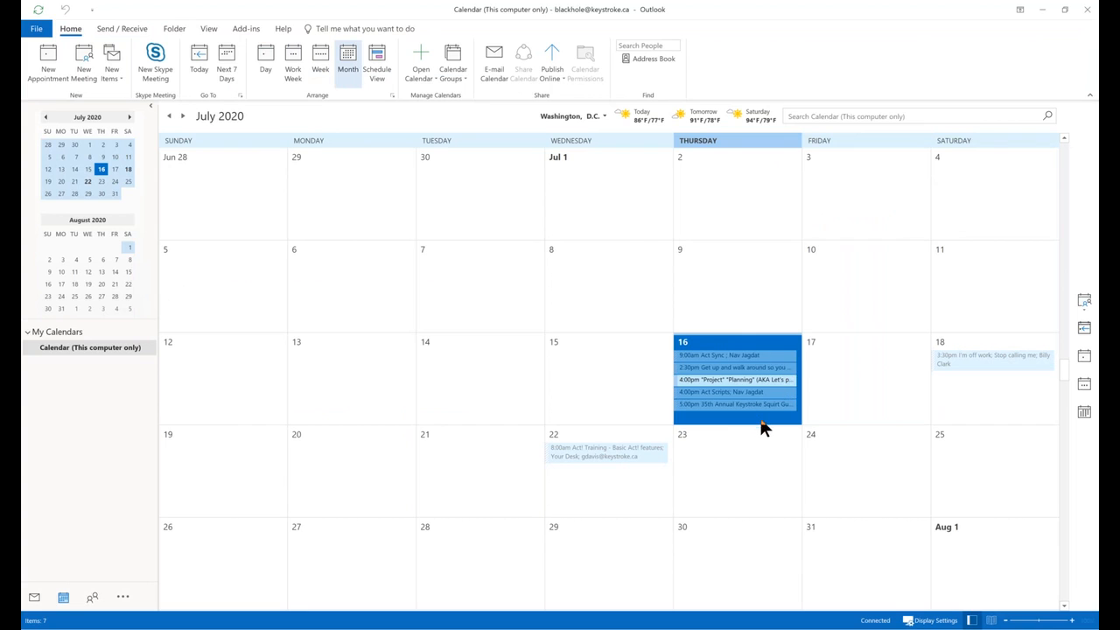
{"action": "left_click", "coordinate": [782, 420]}
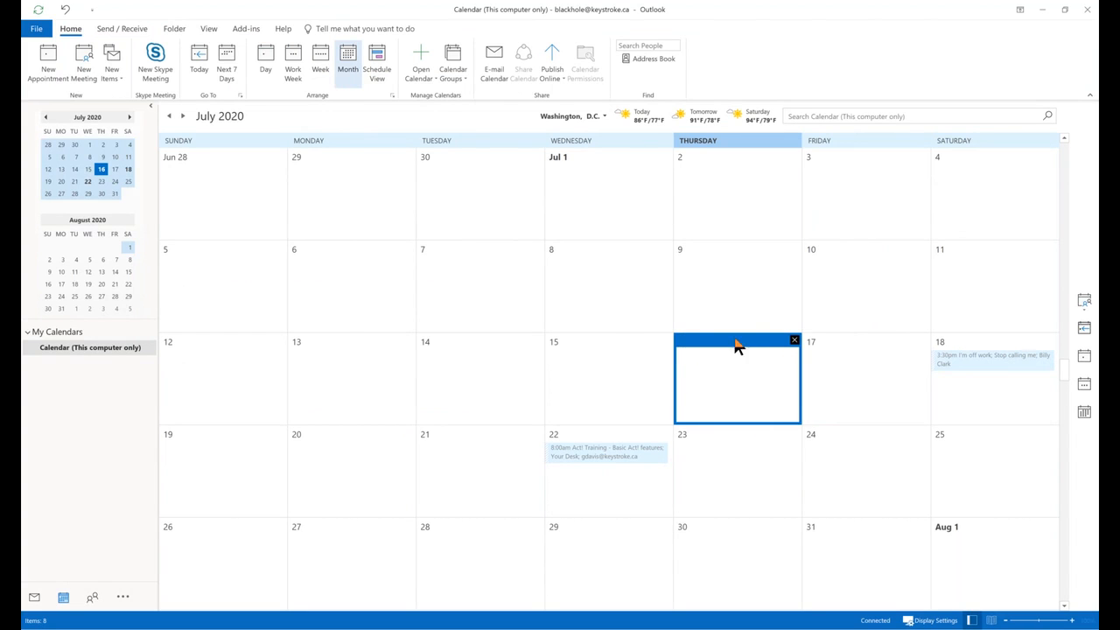
{"action": "left_click", "coordinate": [623, 468]}
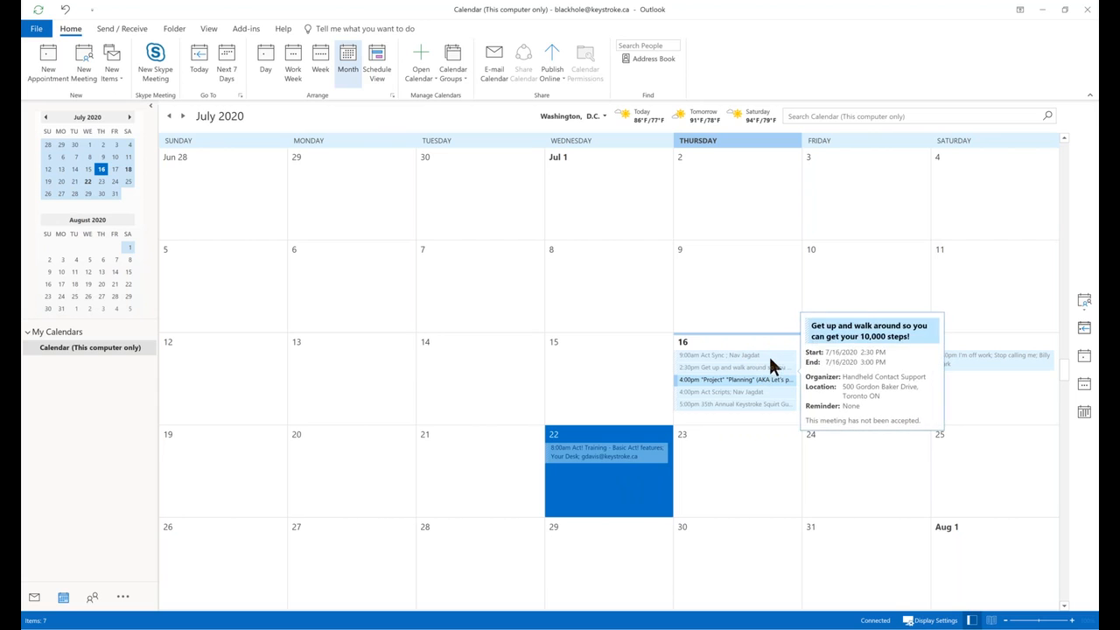
{"action": "left_click", "coordinate": [758, 406]}
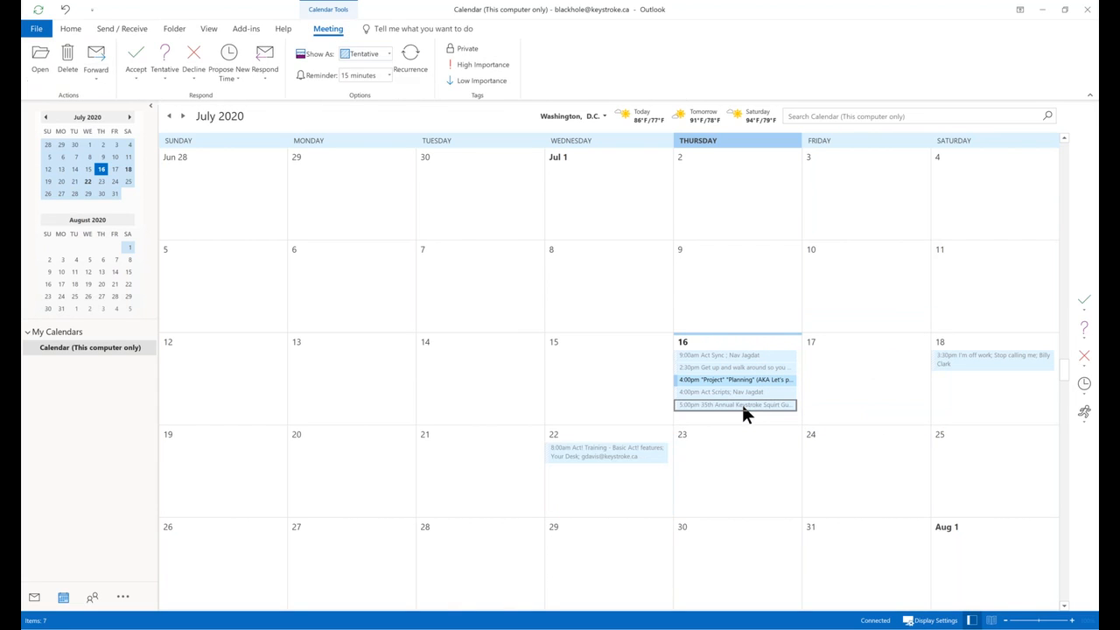
Send the 4:00pm Act Scripts meeting to Act! and dismiss the confirmation.
{"action": "left_click", "coordinate": [731, 393]}
{"action": "right_click", "coordinate": [733, 399]}
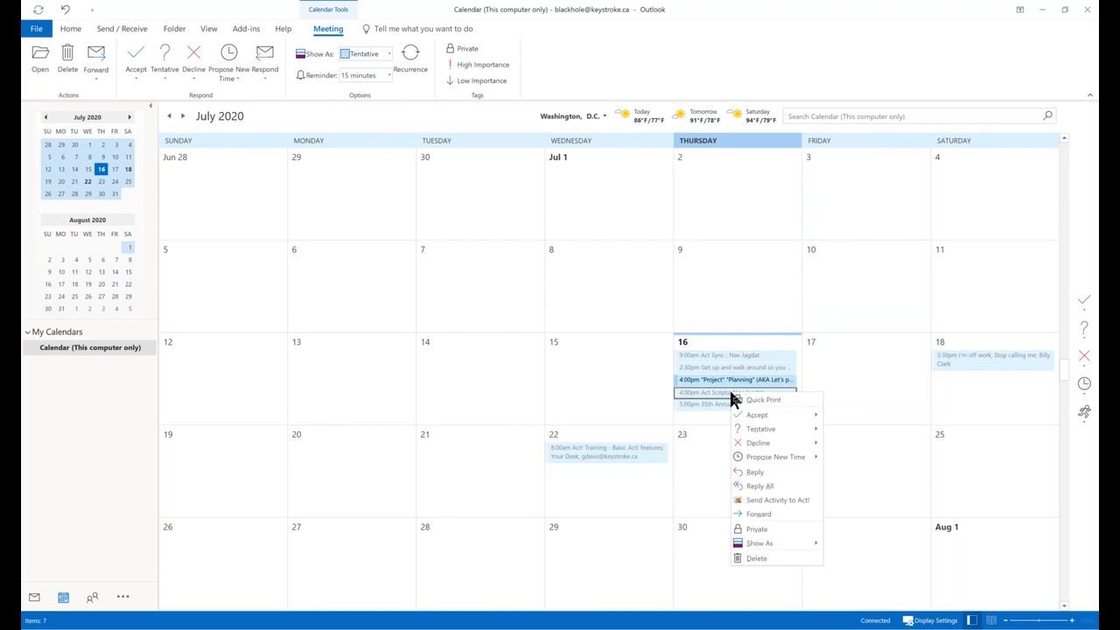
{"action": "left_click", "coordinate": [786, 499]}
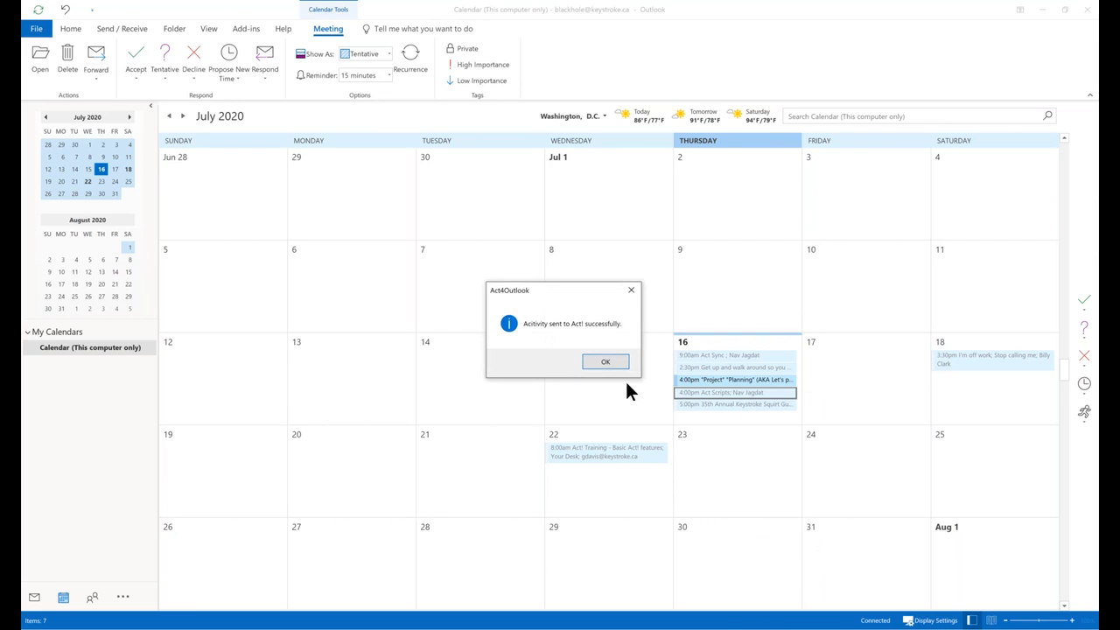
{"action": "left_click", "coordinate": [604, 363]}
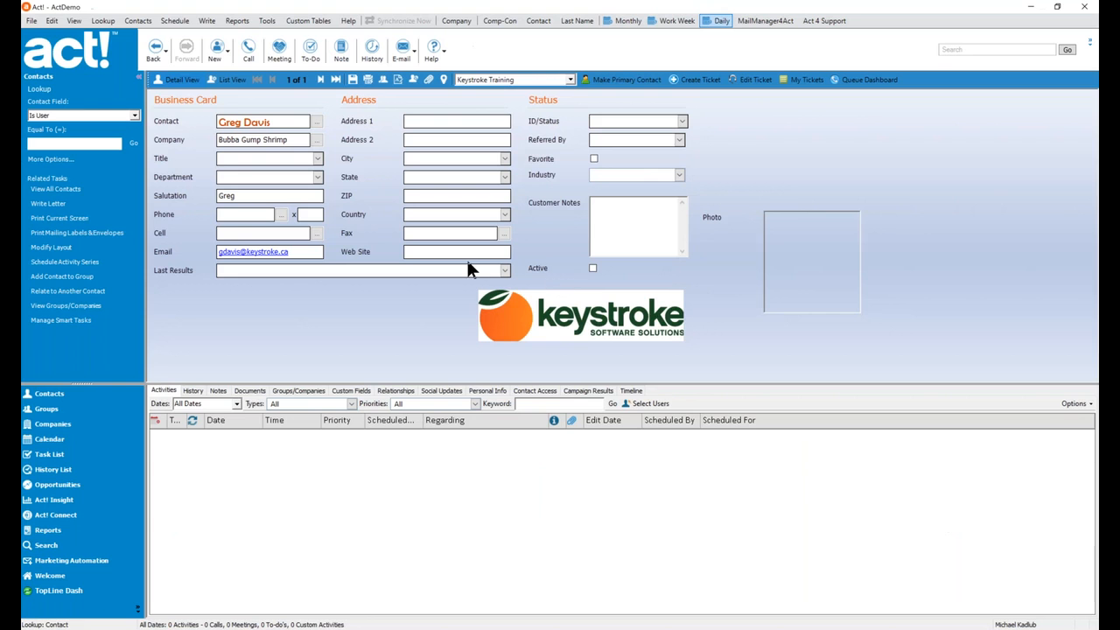
Look up the Keystroke contact by last name and select its 7/16 Act Scripts activity.
{"action": "left_click", "coordinate": [103, 21]}
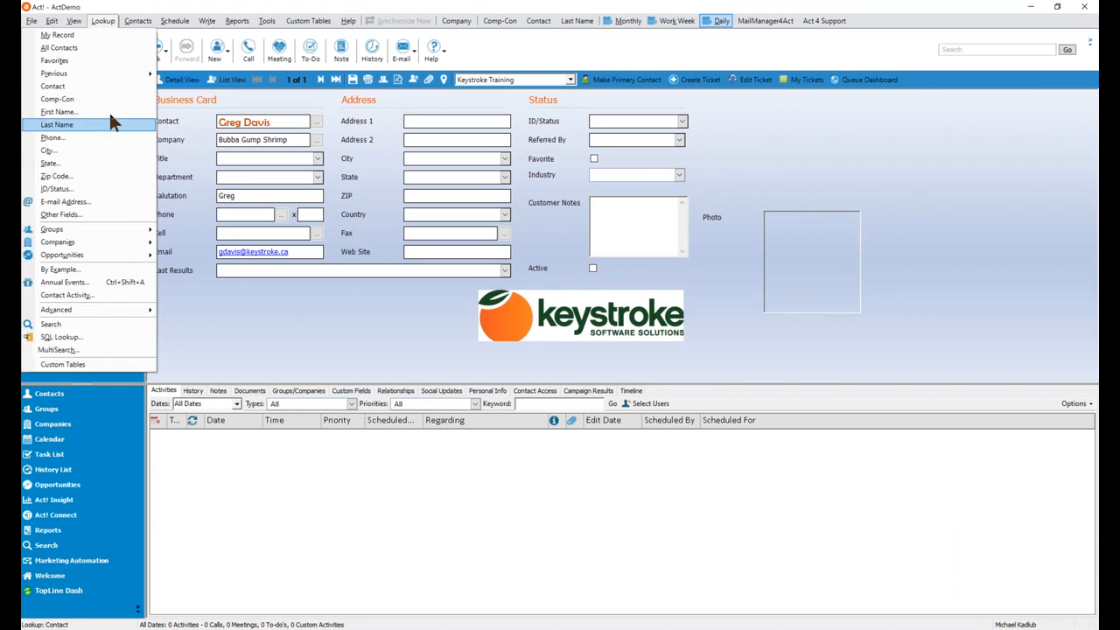
{"action": "left_click", "coordinate": [101, 85]}
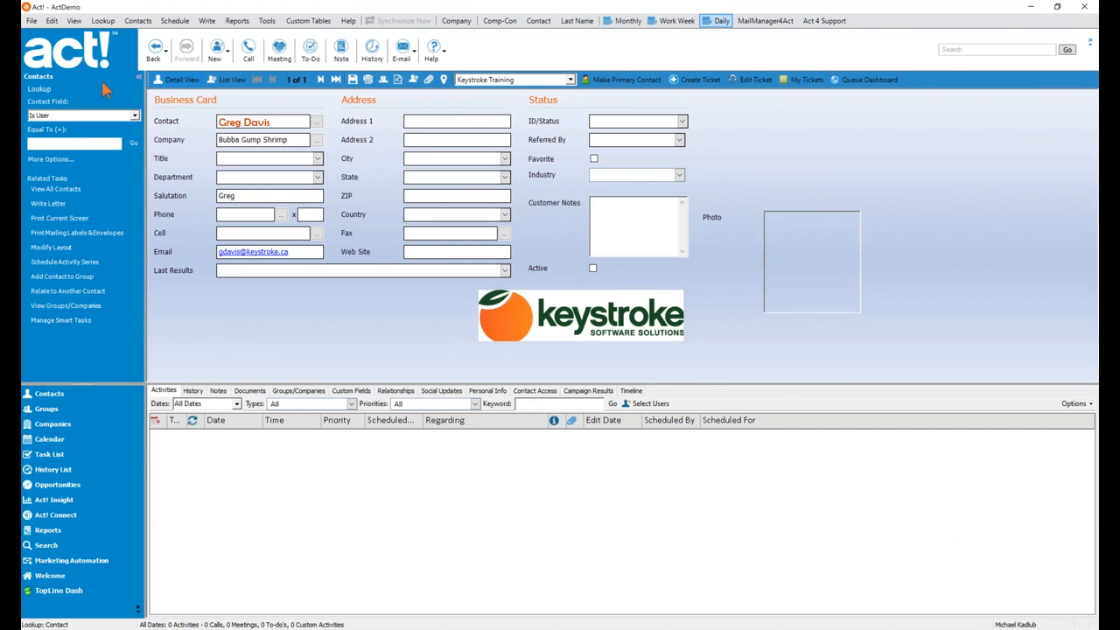
{"action": "key", "text": "Return"}
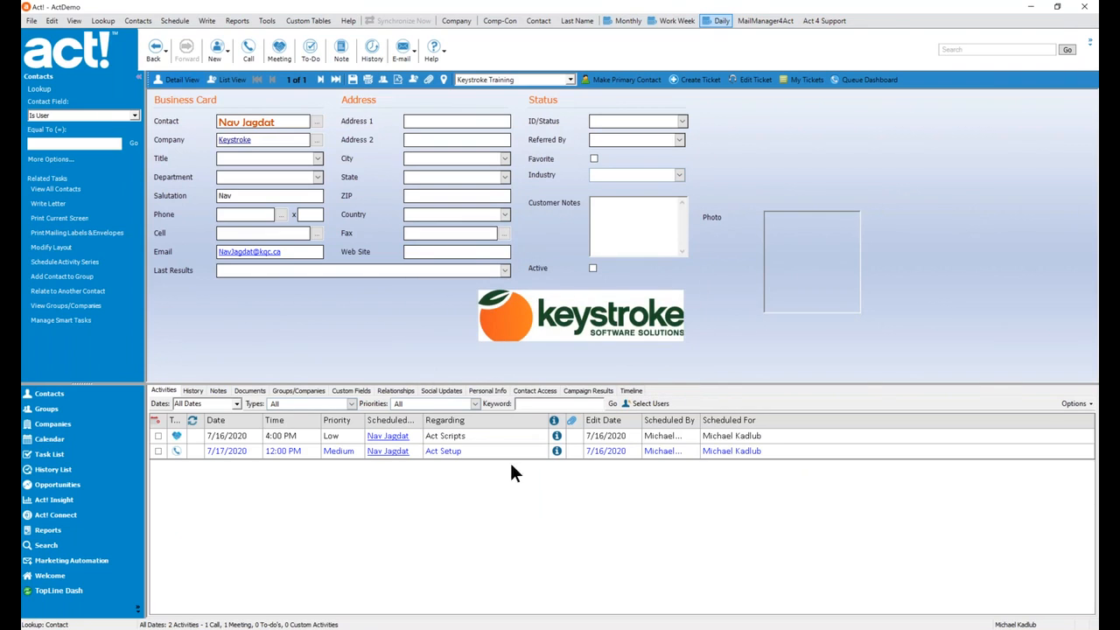
{"action": "left_click", "coordinate": [518, 435]}
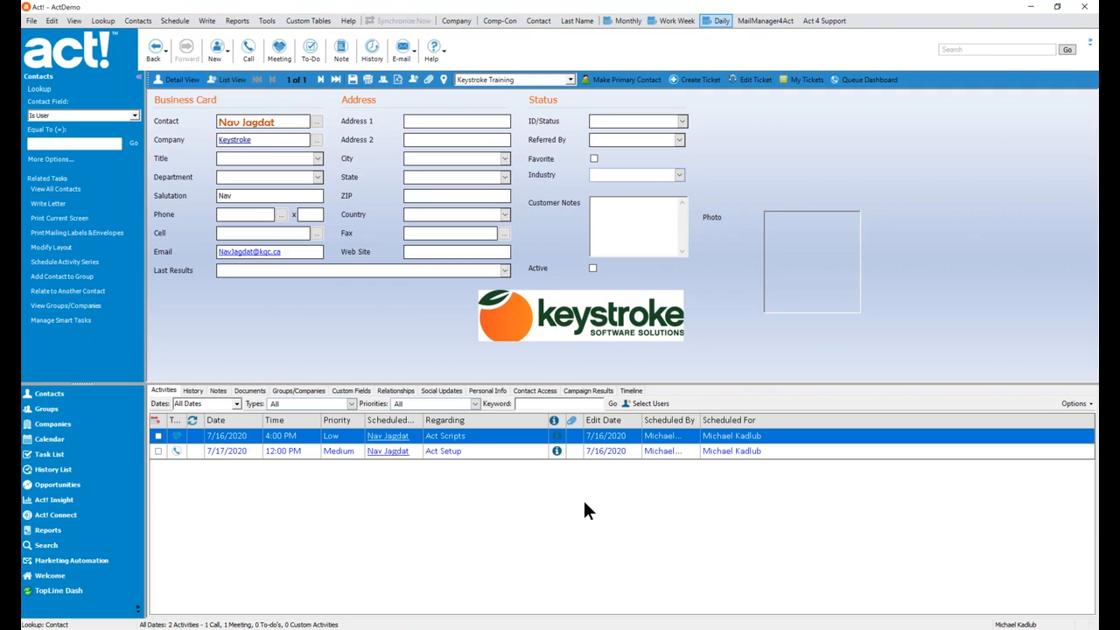
Enter the contact's personal e-mail address in Pers. Email on the Personal Info tab.
{"action": "left_click", "coordinate": [491, 391]}
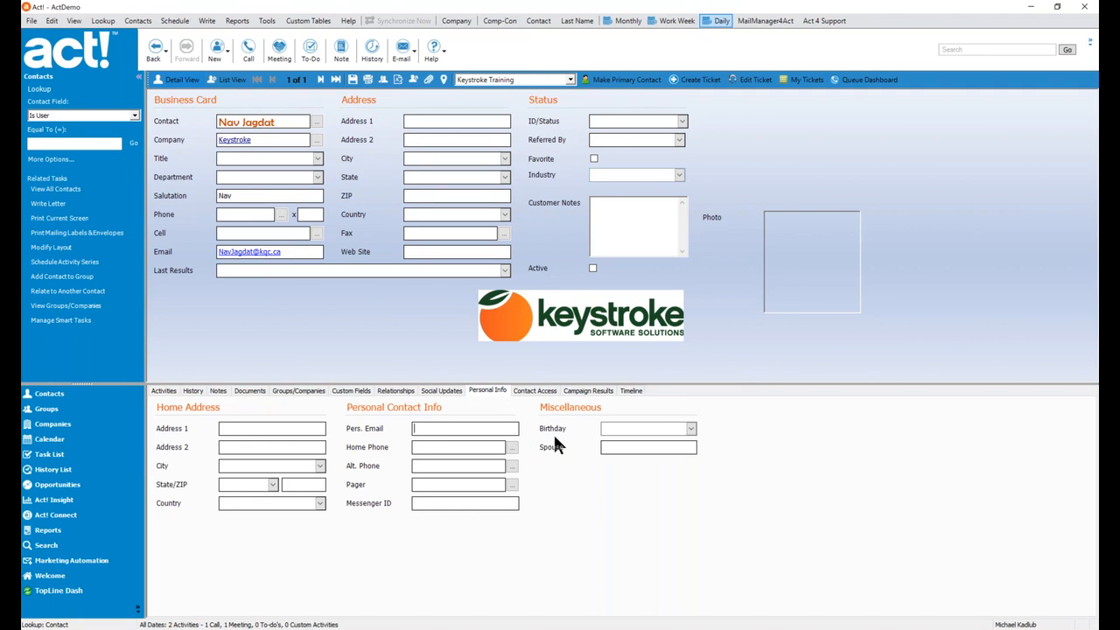
{"action": "type", "text": "michael"}
{"action": "key", "text": "BackSpace"}
{"action": "key", "text": "BackSpace"}
{"action": "key", "text": "BackSpace"}
{"action": "key", "text": "BackSpace"}
{"action": "key", "text": "BackSpace"}
{"action": "key", "text": "BackSpace"}
{"action": "key", "text": "BackSpace"}
{"action": "key", "text": "Tab"}
Send a test e-mail with a test subject and body 'Testing' to the personal address.
{"action": "left_click", "coordinate": [1085, 288]}
{"action": "left_click", "coordinate": [273, 348]}
{"action": "type", "text": "Test to"}
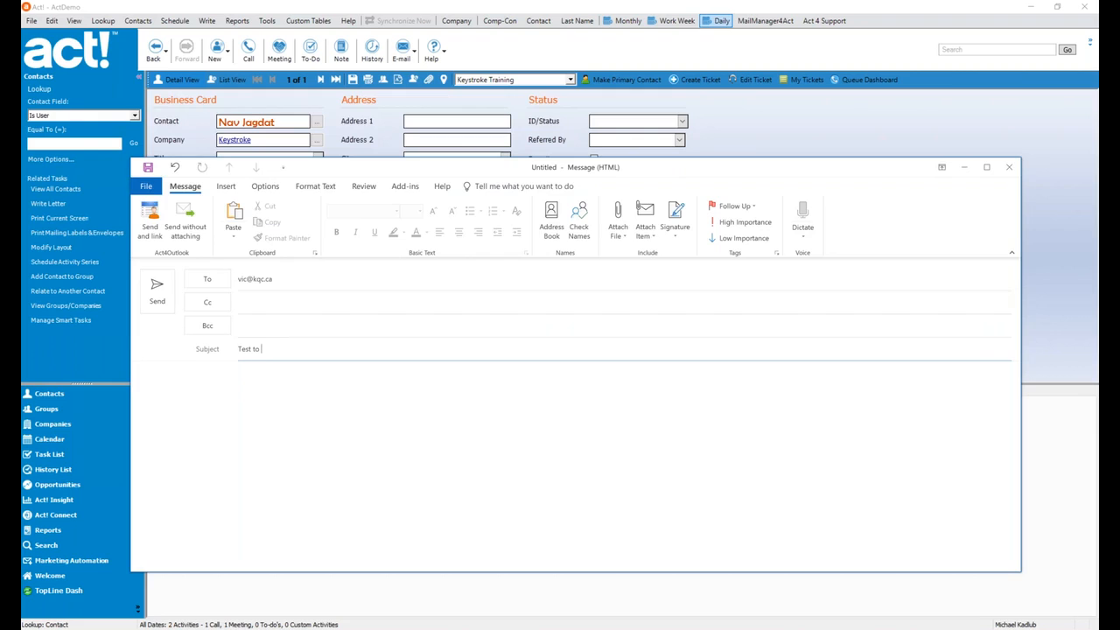
{"action": "type", "text": " Vic - Nav"}
{"action": "key", "text": "Tab"}
{"action": "type", "text": "Testing"}
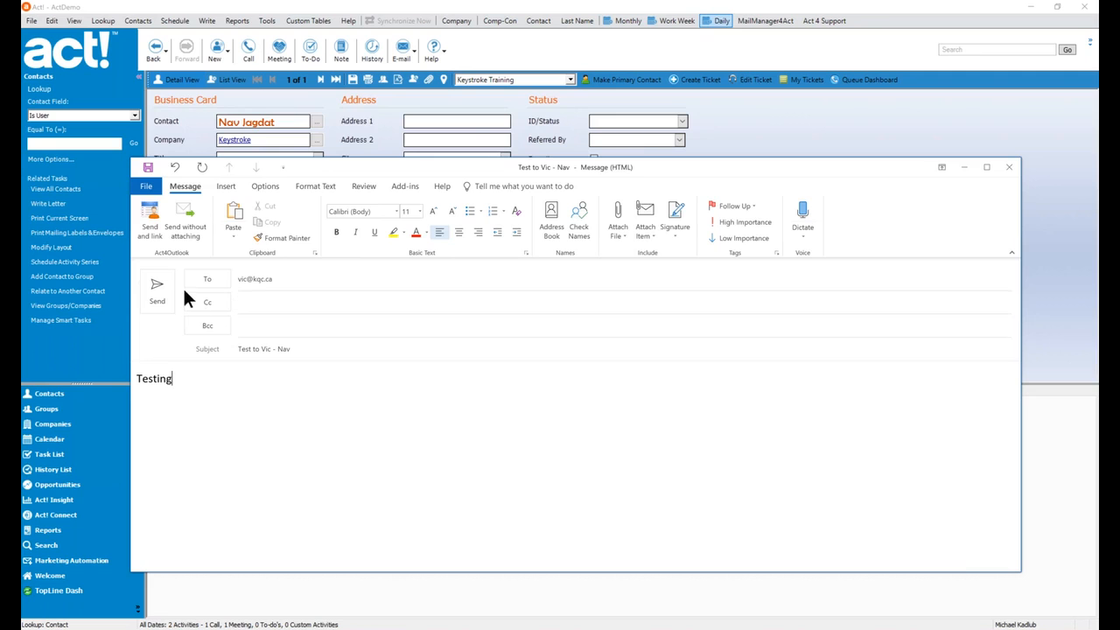
{"action": "left_click", "coordinate": [159, 290]}
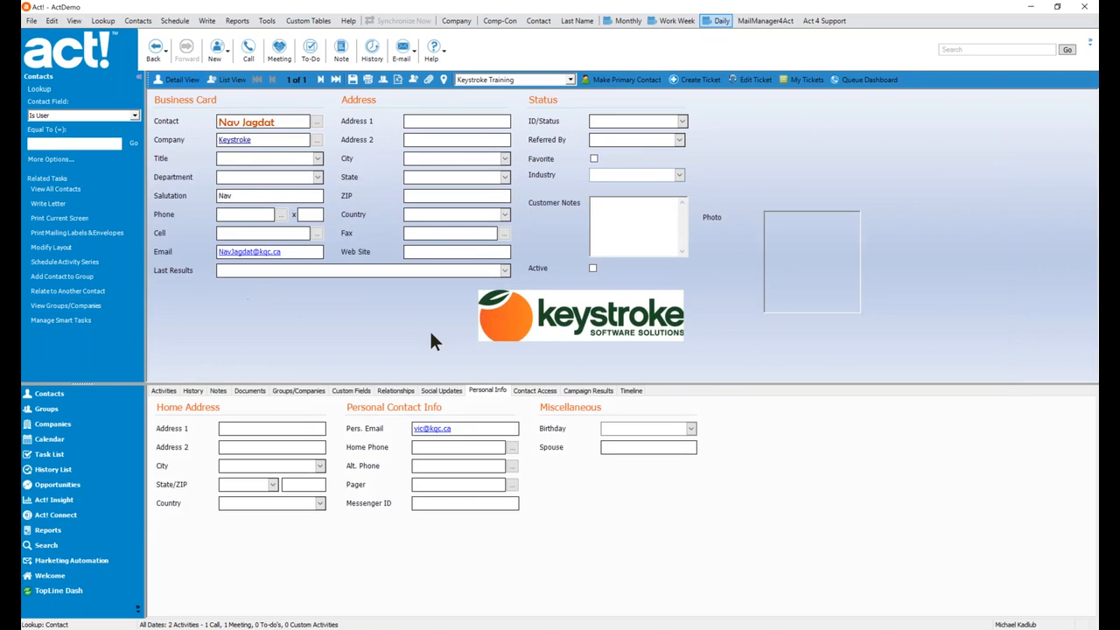
Check the contact's History for the new 3:32 PM E-mail Sent entry.
{"action": "left_click", "coordinate": [192, 390]}
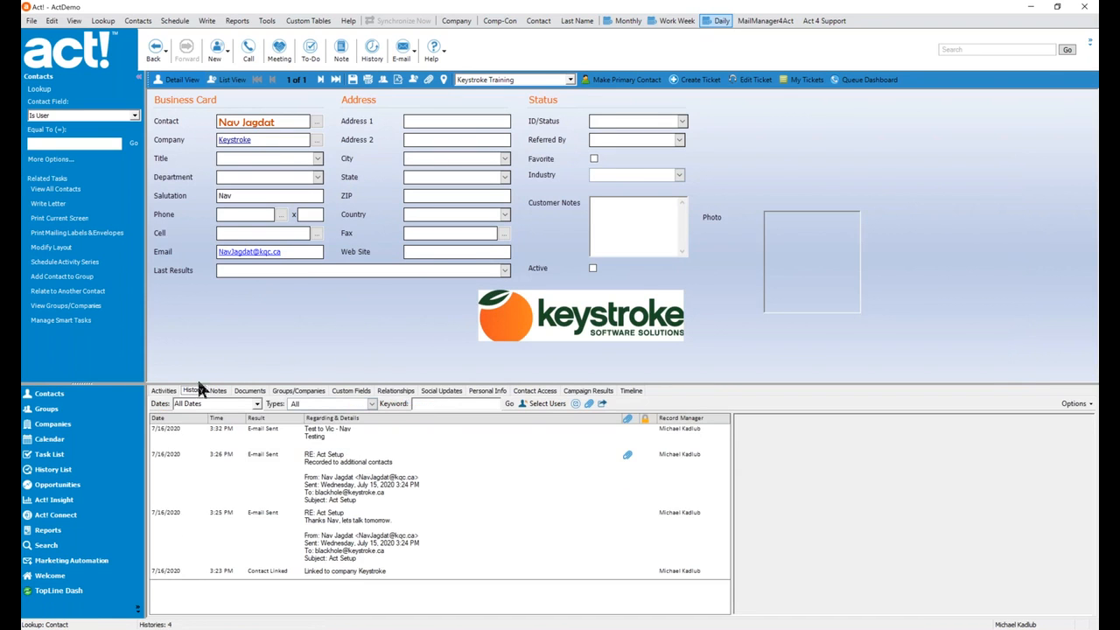
{"action": "left_click", "coordinate": [340, 430]}
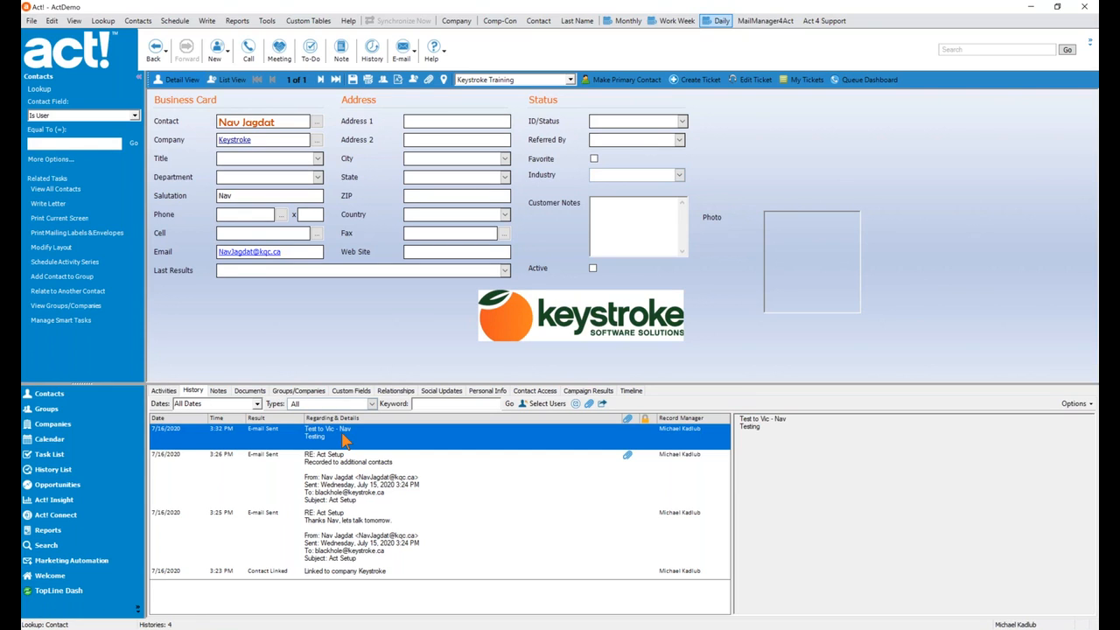
{"action": "left_click", "coordinate": [266, 21]}
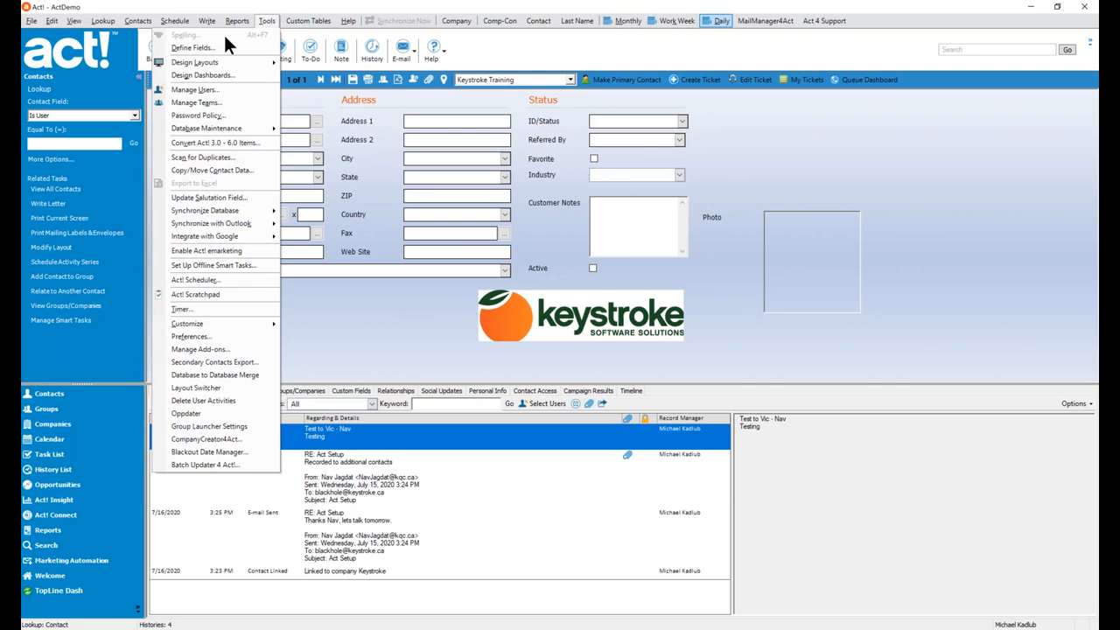
{"action": "left_click", "coordinate": [193, 48]}
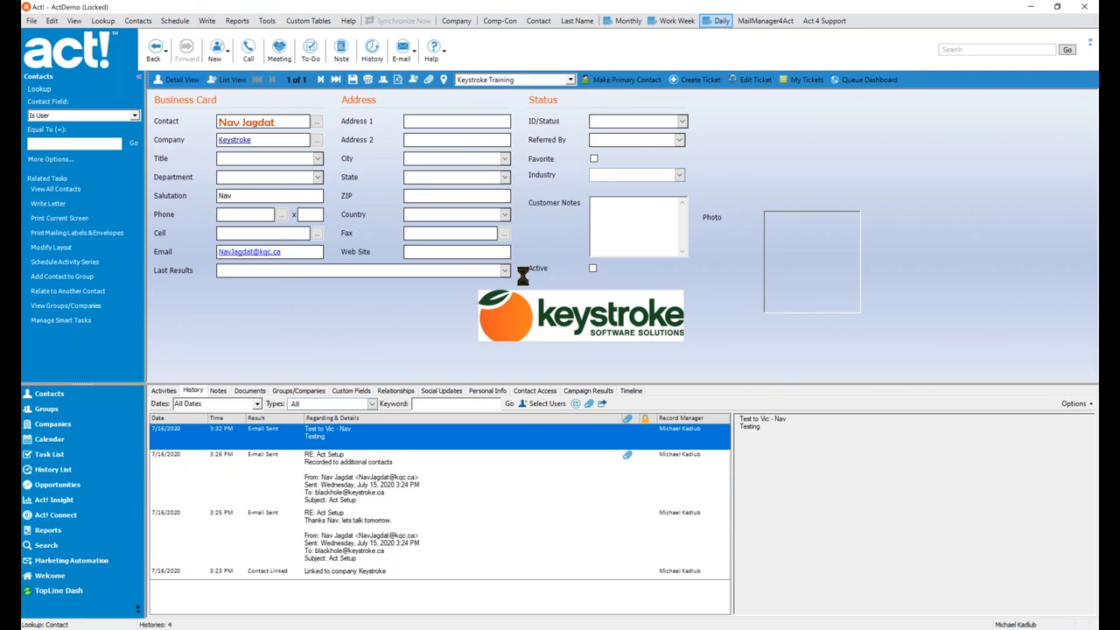
{"action": "left_click", "coordinate": [528, 351]}
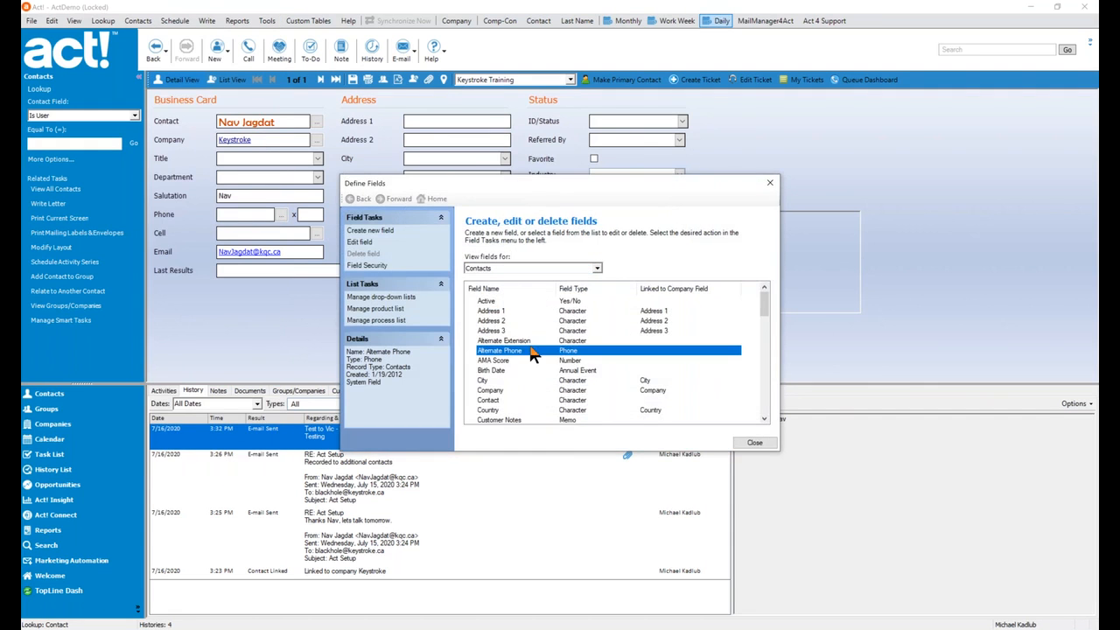
{"action": "left_click", "coordinate": [603, 288]}
{"action": "scroll", "coordinate": [600, 347], "scroll_direction": "down", "scroll_amount": 5}
{"action": "scroll", "coordinate": [601, 347], "scroll_direction": "up", "scroll_amount": 3}
{"action": "left_click", "coordinate": [572, 374]}
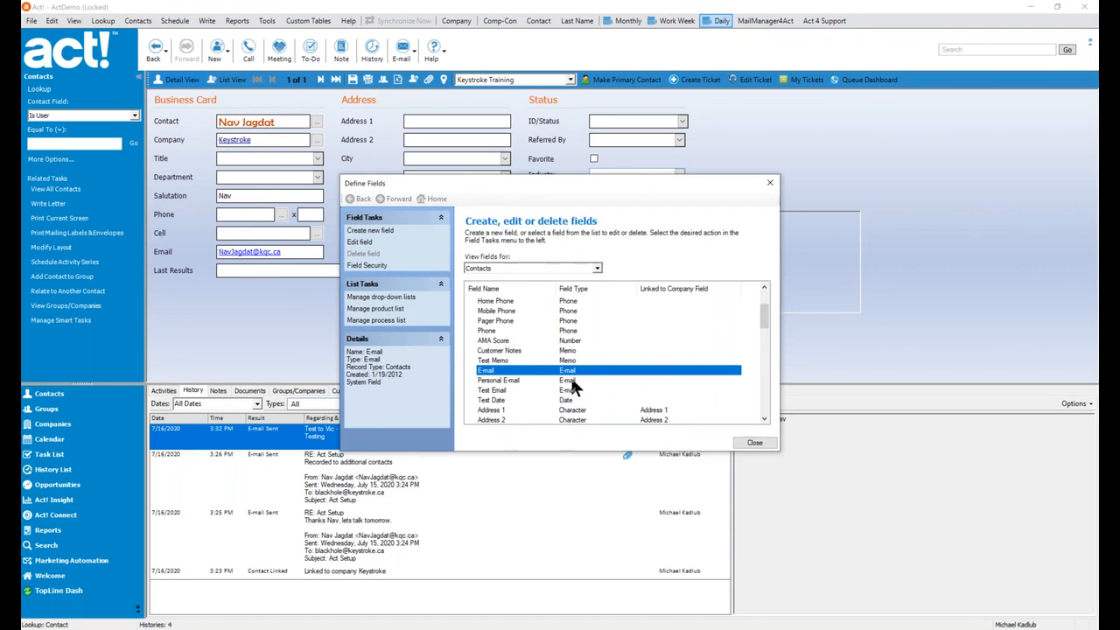
{"action": "left_click", "coordinate": [570, 379]}
{"action": "left_click", "coordinate": [568, 390]}
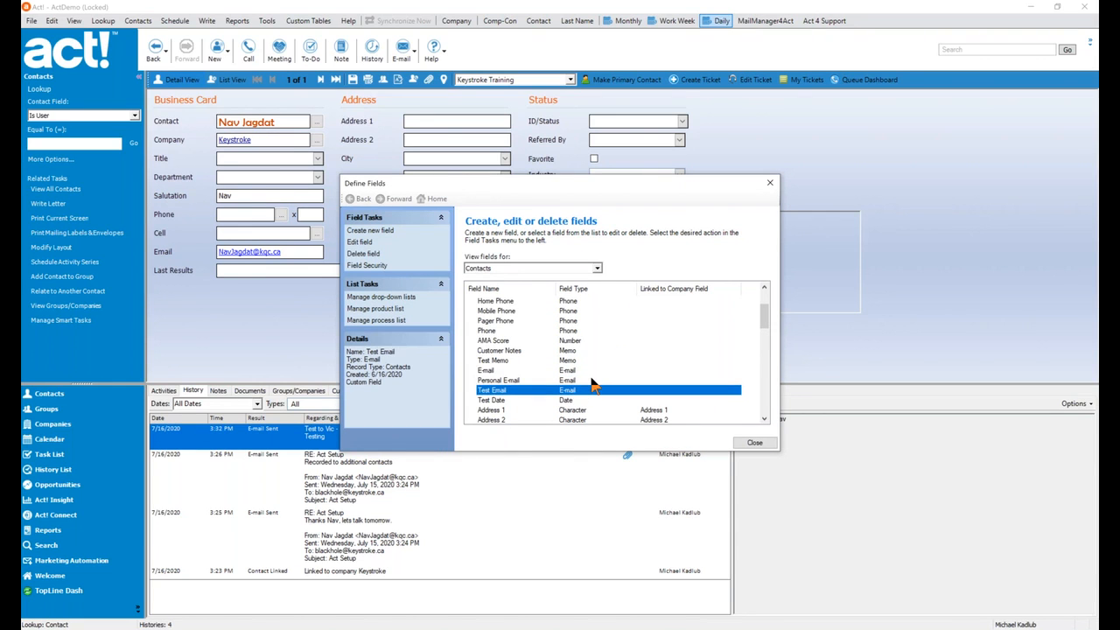
{"action": "left_click", "coordinate": [595, 372]}
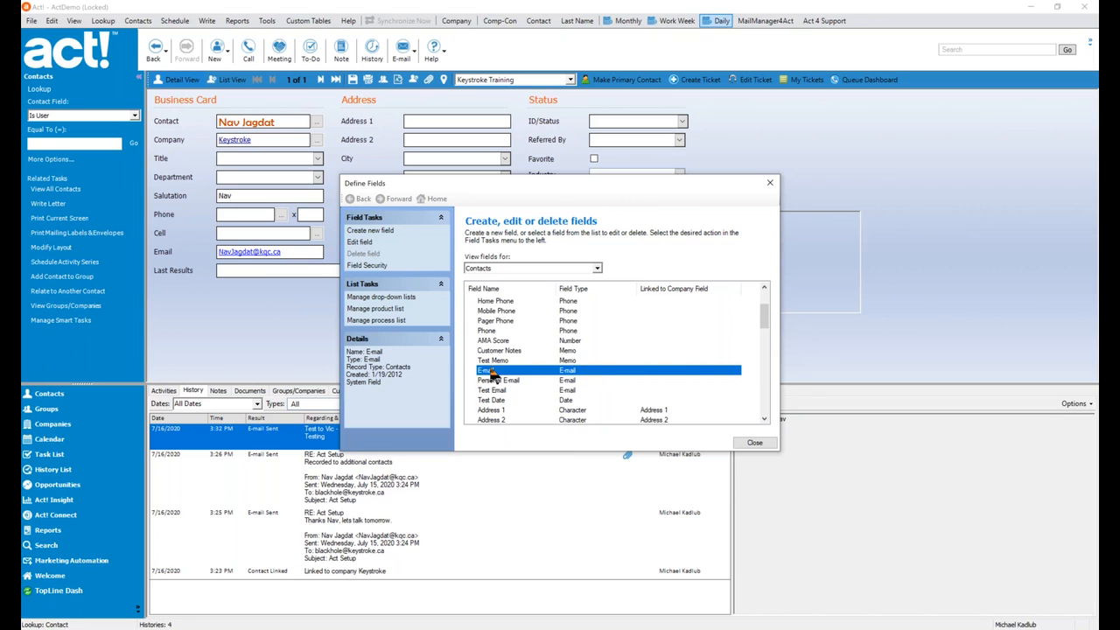
{"action": "left_click", "coordinate": [770, 445]}
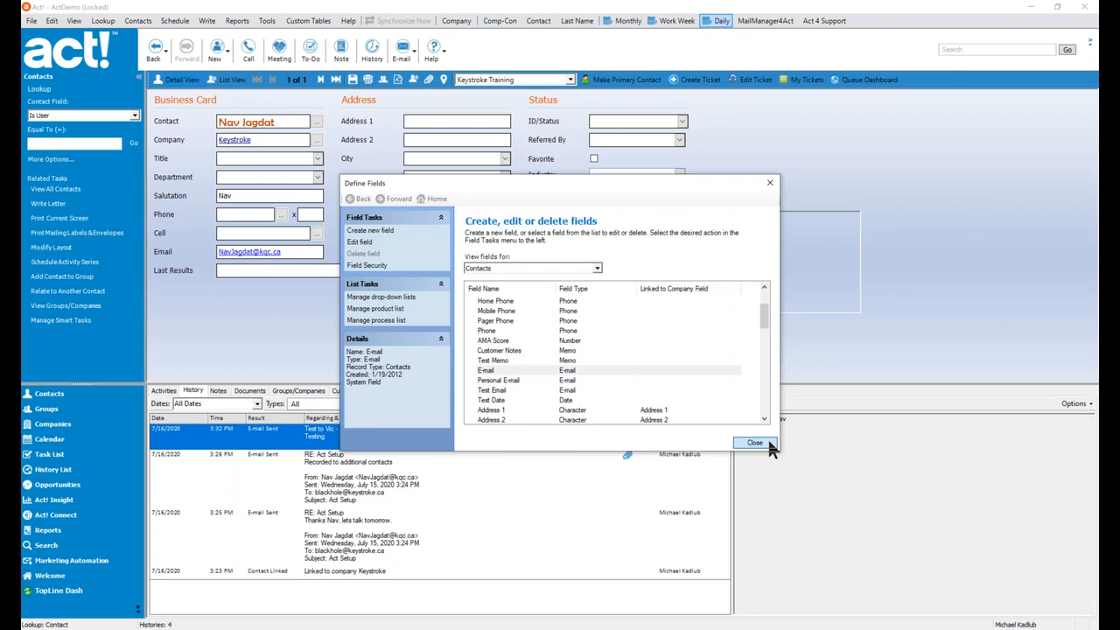
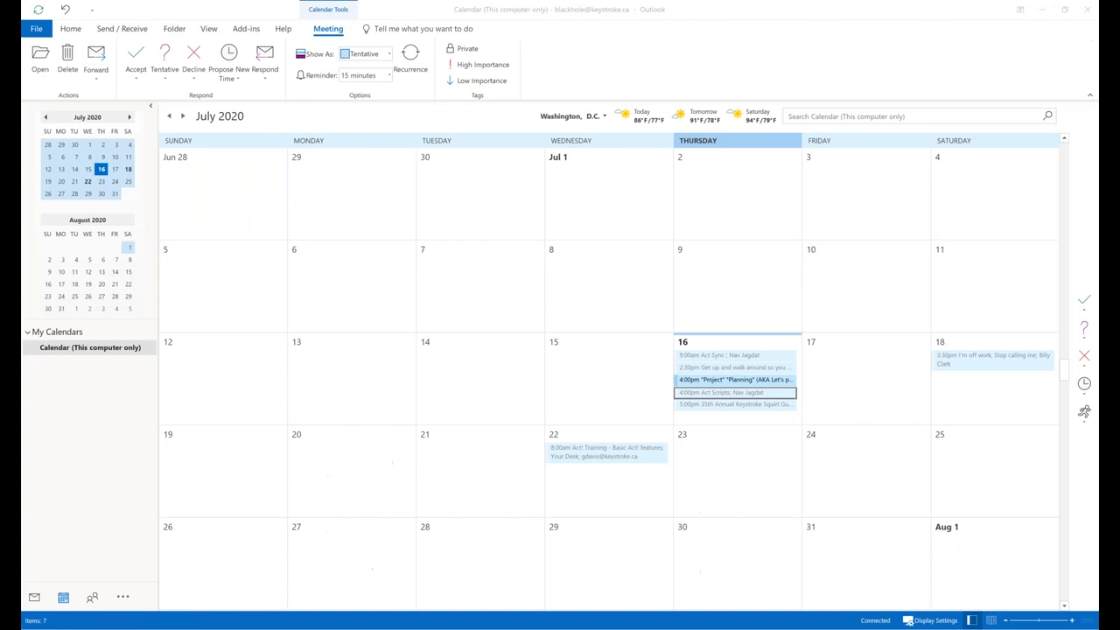
Switch to Outlook's Mail inbox, showing the Keystroke Mascot Contest email.
{"action": "left_click", "coordinate": [34, 597]}
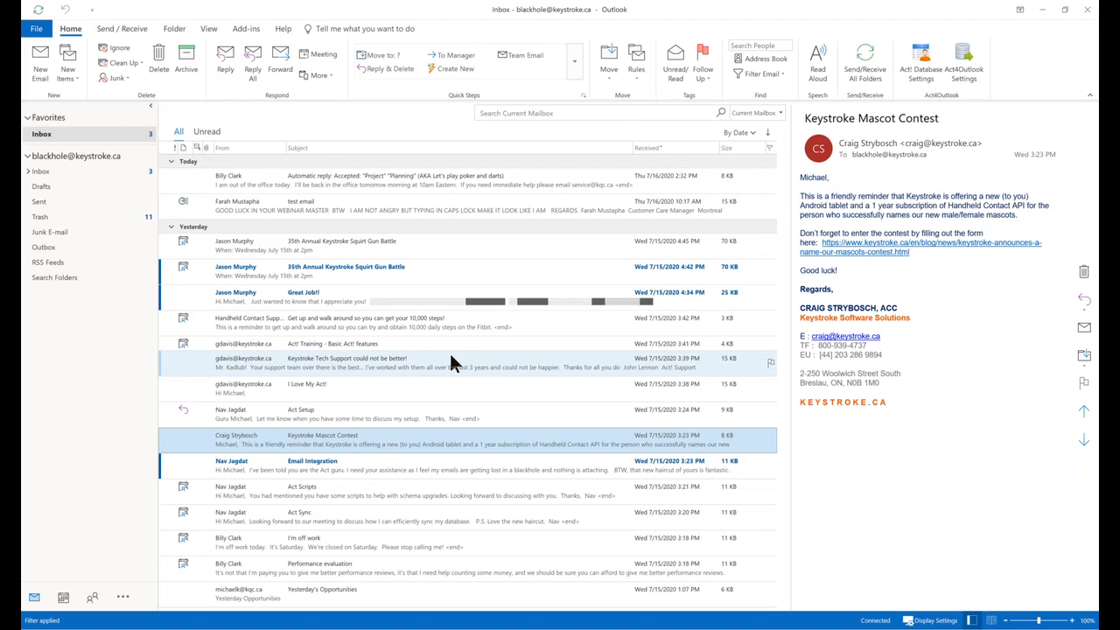
Reply to the Keystroke Mascot Contest email and send it using Send without attaching.
{"action": "left_click", "coordinate": [230, 67]}
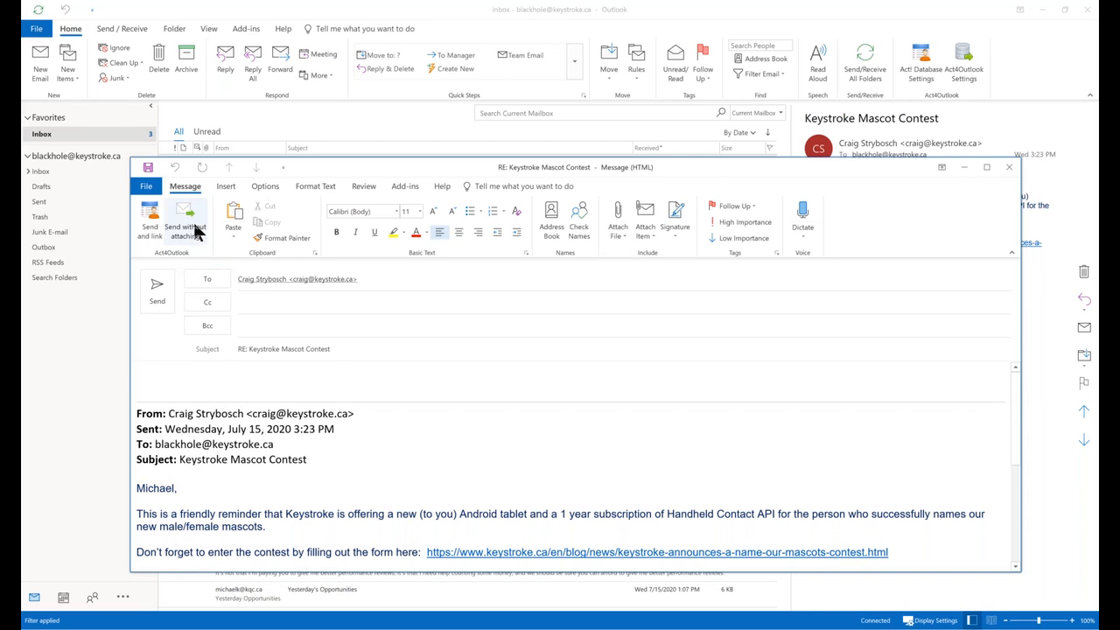
{"action": "left_click", "coordinate": [182, 222]}
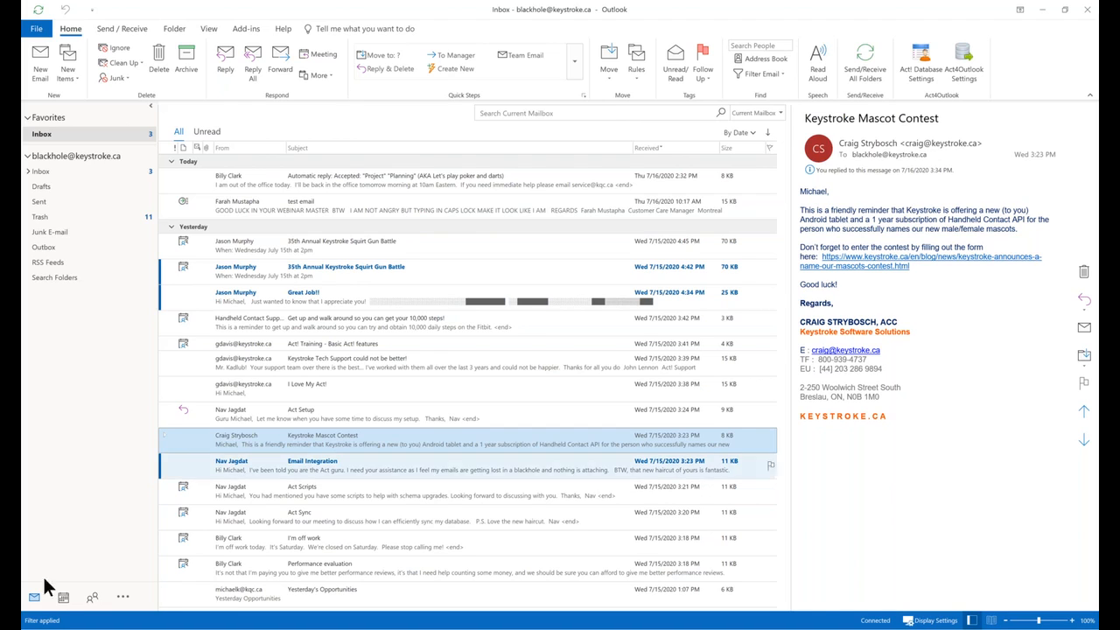
Open Outlook's People view to show the single-contact Contacts folder.
{"action": "mouse_move", "coordinate": [91, 599]}
{"action": "left_click", "coordinate": [91, 599]}
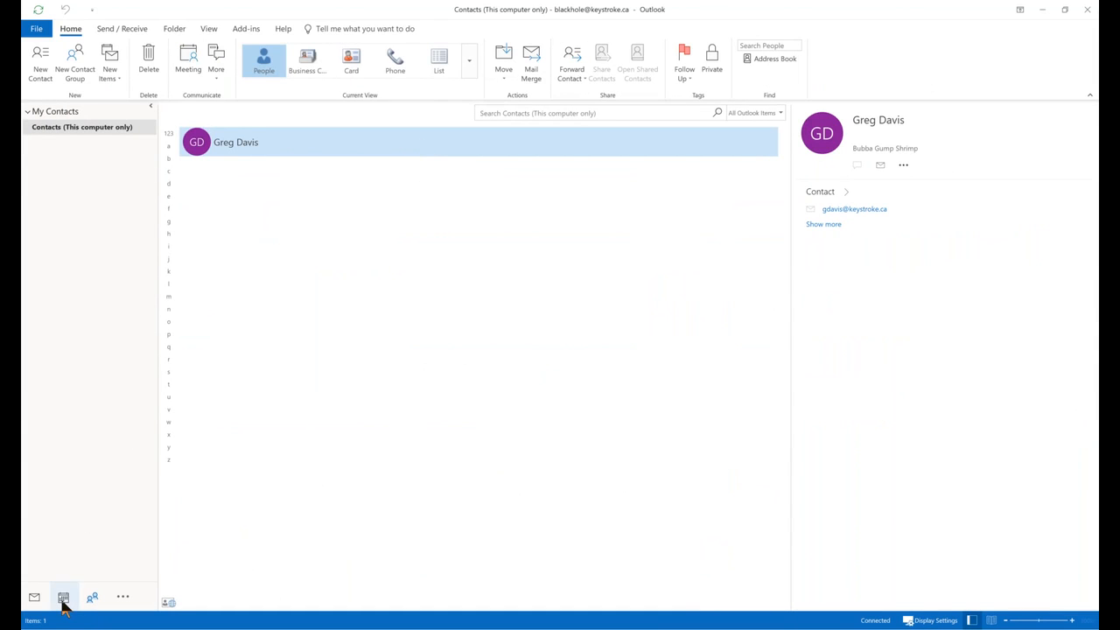
{"action": "mouse_move", "coordinate": [63, 600]}
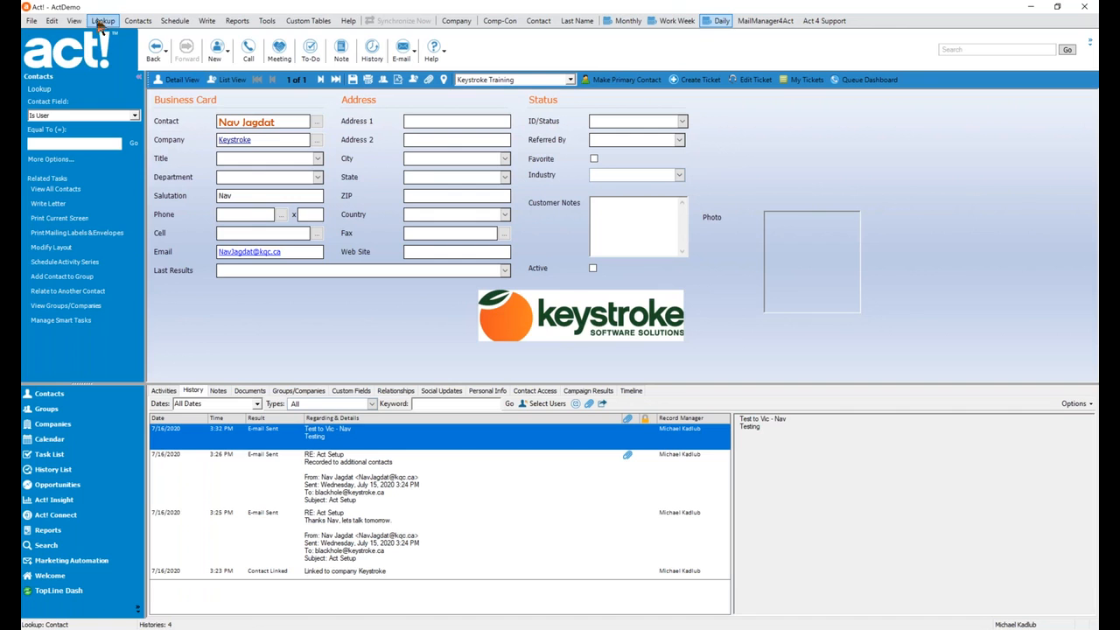
Look up contacts by first name 'greg', open the match, and show its Activities tab.
{"action": "left_click", "coordinate": [102, 21]}
{"action": "left_click", "coordinate": [73, 106]}
{"action": "type", "text": "greg"}
{"action": "key", "text": "Return"}
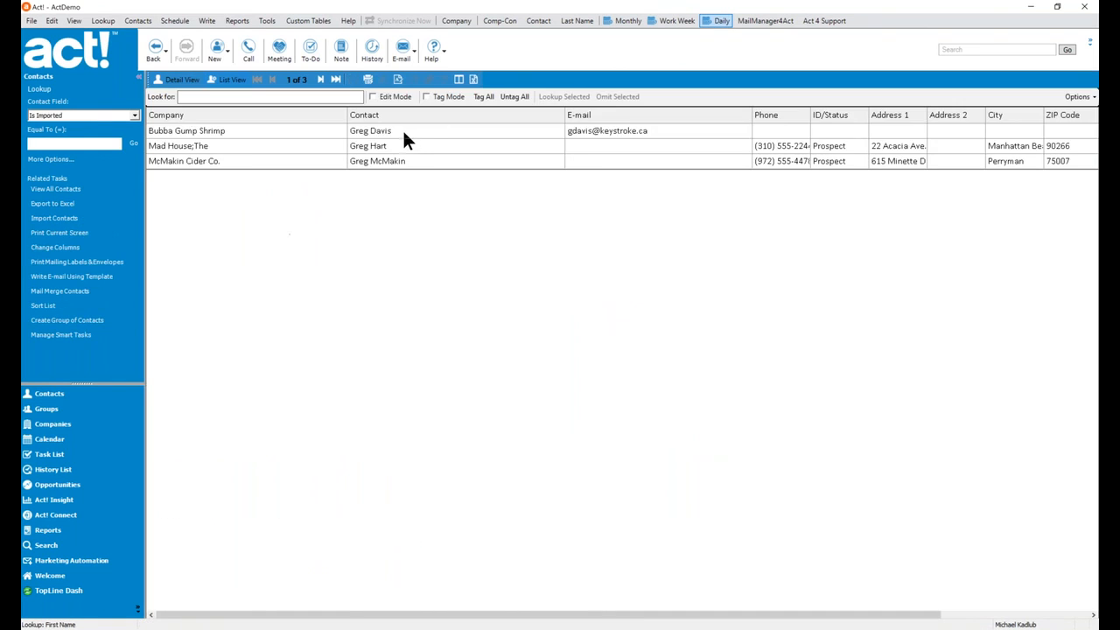
{"action": "double_click", "coordinate": [404, 134]}
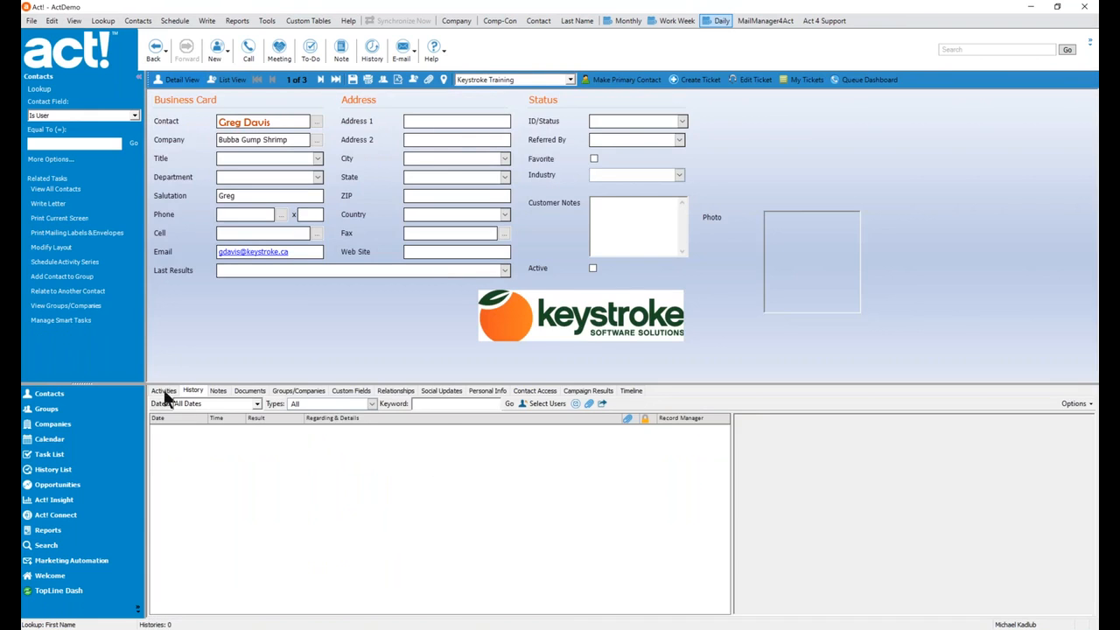
{"action": "left_click", "coordinate": [164, 391]}
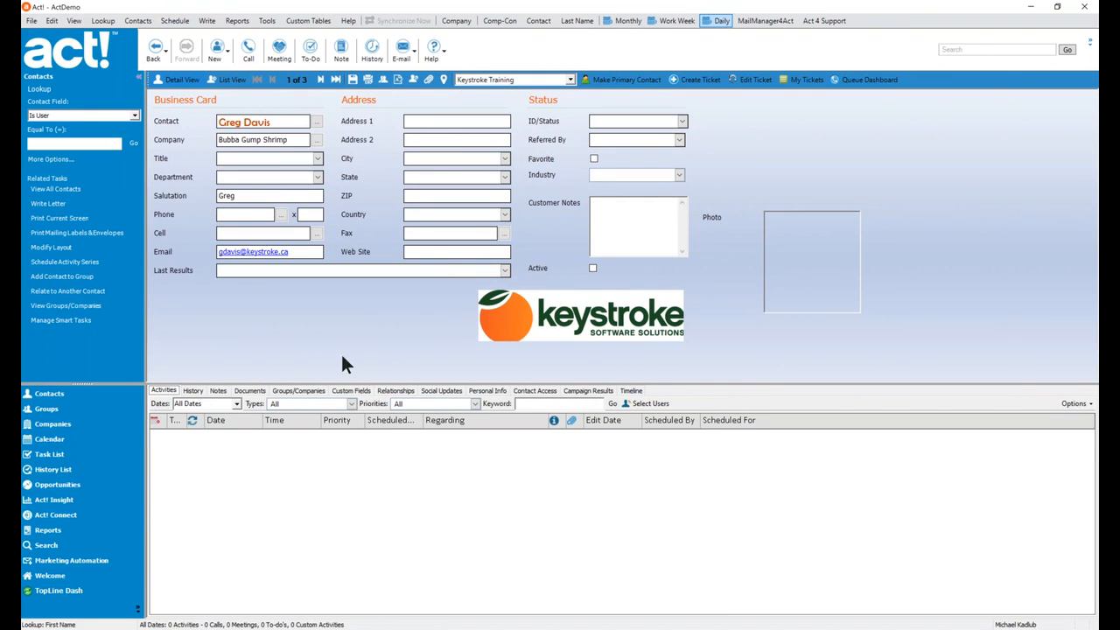
Look up the Keystroke contact and view its Act Scripts activity, closing without saving.
{"action": "left_click", "coordinate": [102, 20]}
{"action": "left_click", "coordinate": [53, 86]}
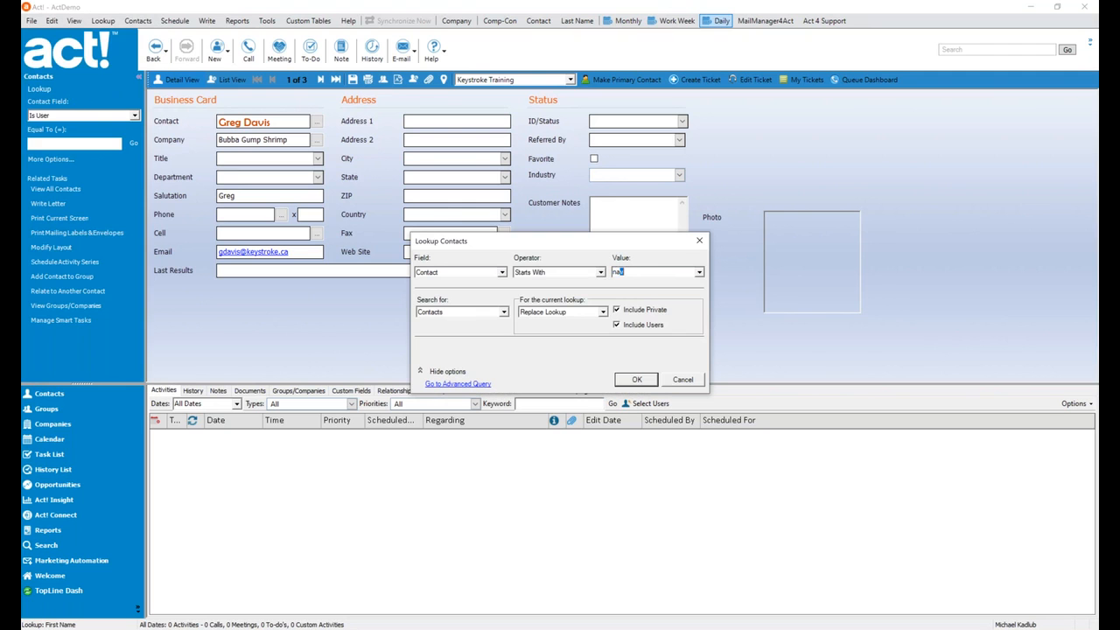
{"action": "key", "text": "Return"}
{"action": "left_click", "coordinate": [493, 437]}
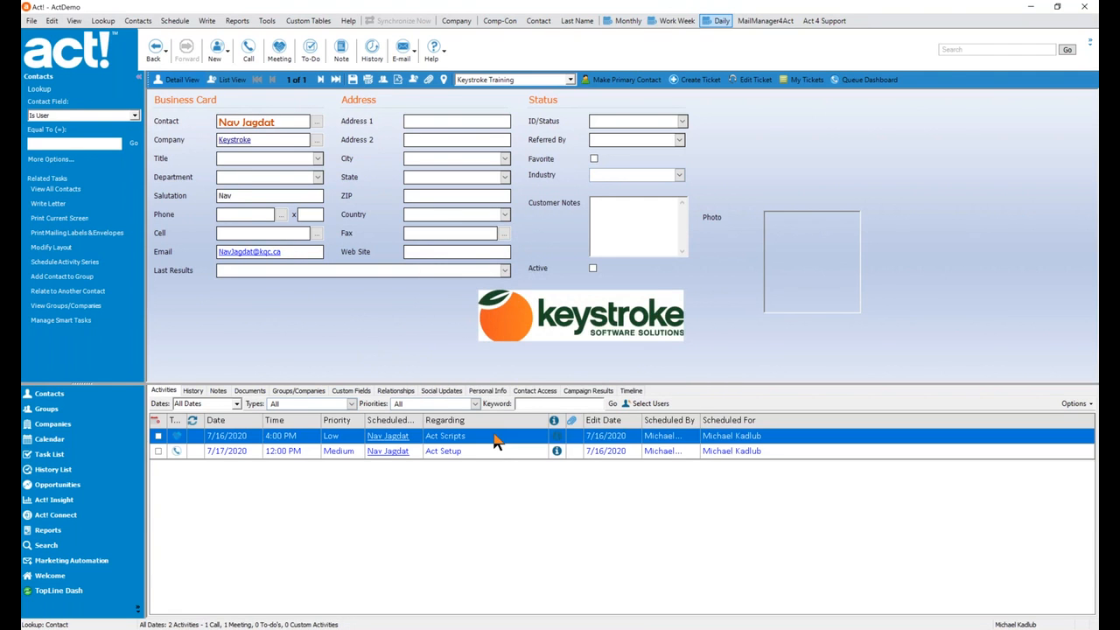
{"action": "right_click", "coordinate": [493, 436]}
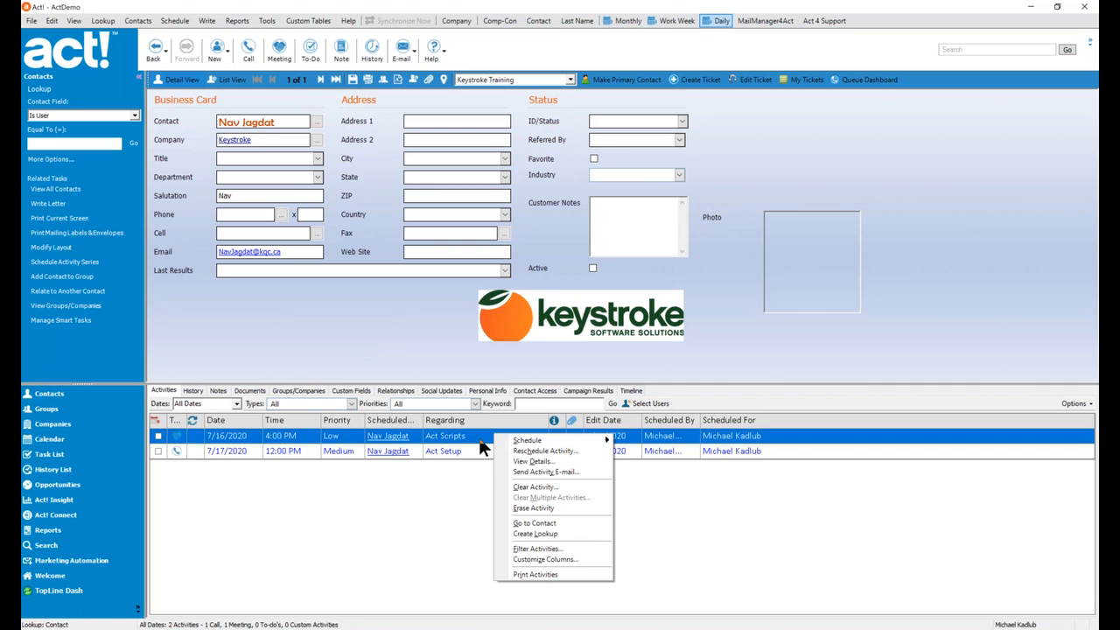
{"action": "left_click", "coordinate": [483, 448]}
{"action": "left_click", "coordinate": [709, 452]}
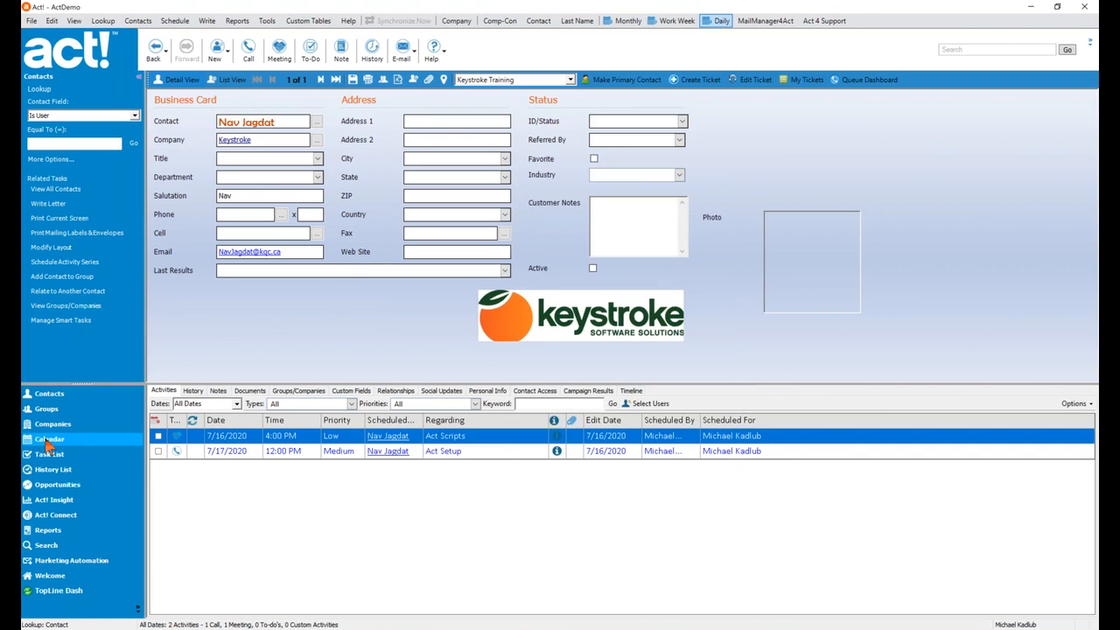
{"action": "left_click", "coordinate": [47, 440]}
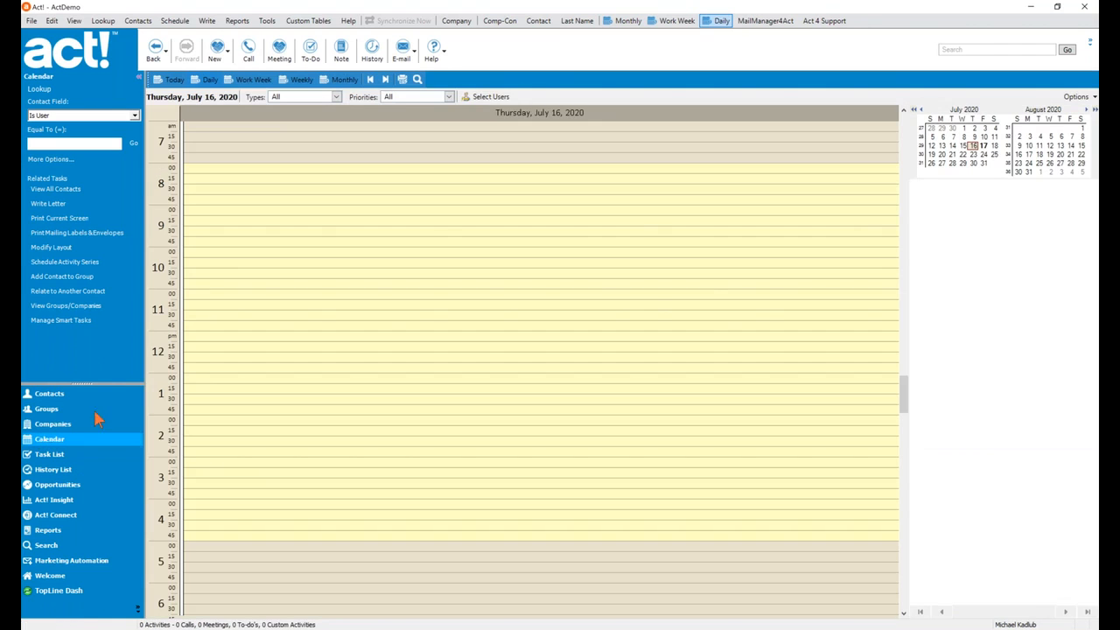
{"action": "left_click", "coordinate": [983, 145]}
{"action": "right_click", "coordinate": [339, 352]}
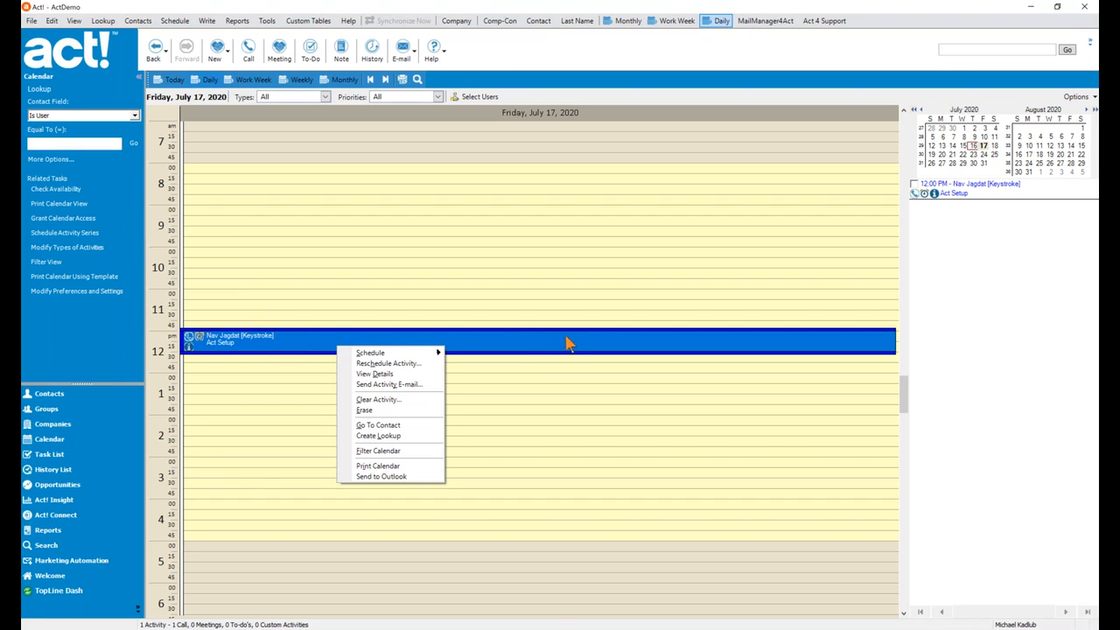
{"action": "left_click", "coordinate": [610, 267]}
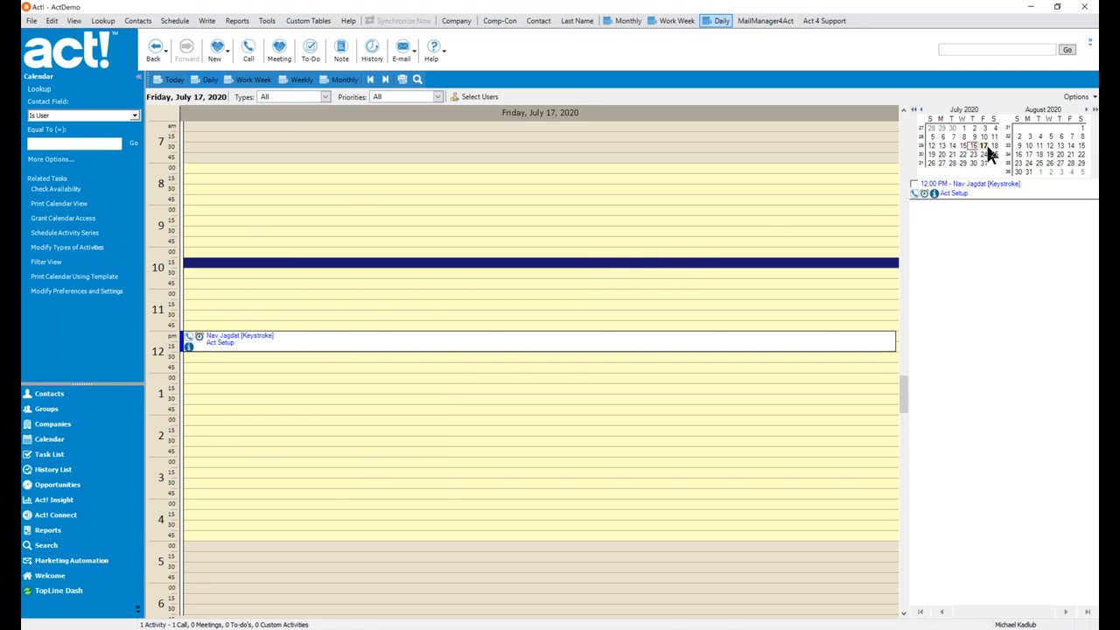
{"action": "left_click", "coordinate": [65, 395]}
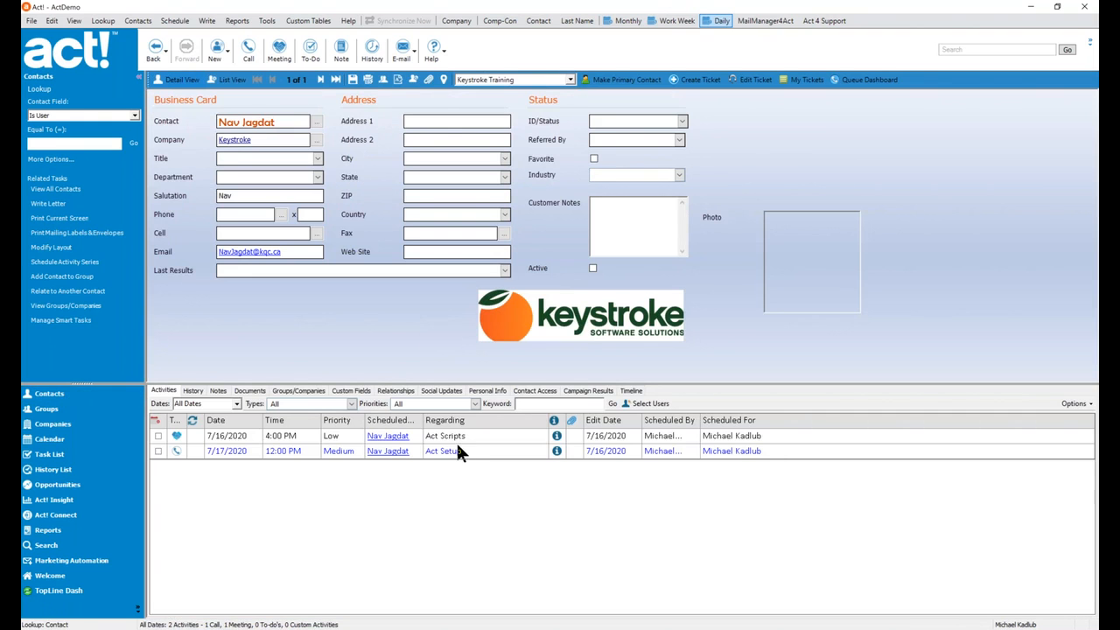
{"action": "left_click", "coordinate": [460, 451]}
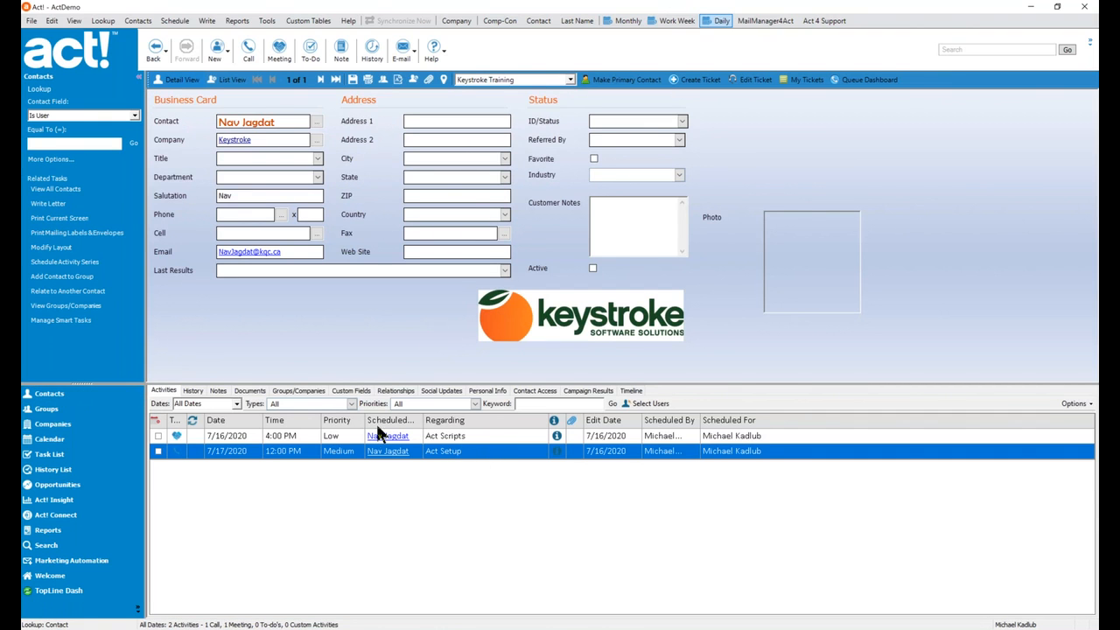
Schedule a one-hour to-do on 7/20/2020 at 12:00 PM regarding 'Testing from Act! to Outlook'.
{"action": "left_click", "coordinate": [308, 55]}
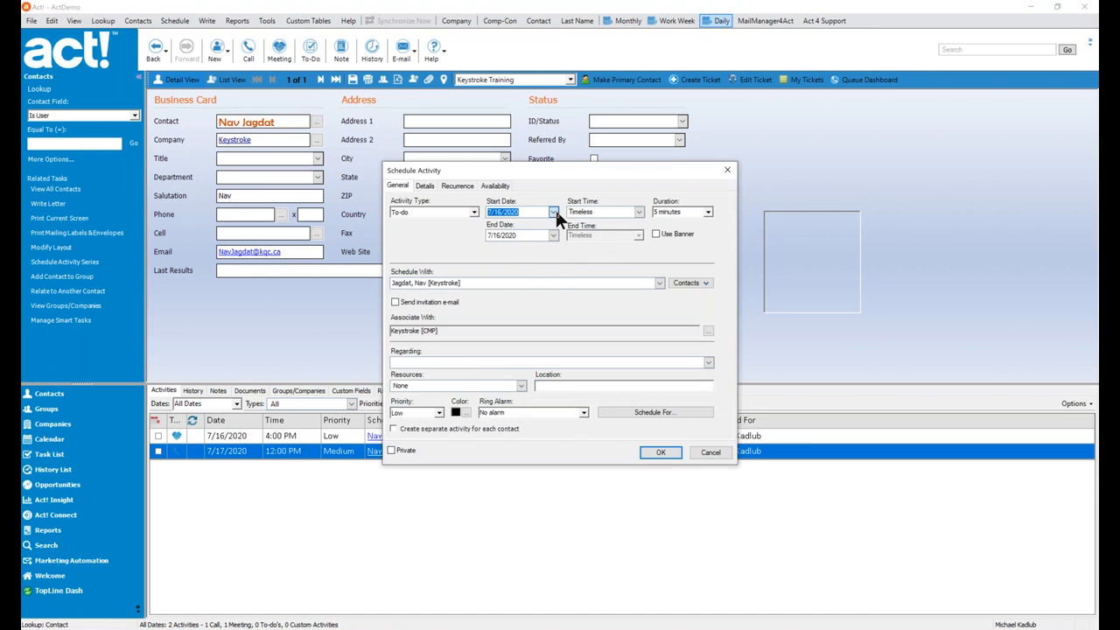
{"action": "left_click", "coordinate": [553, 212]}
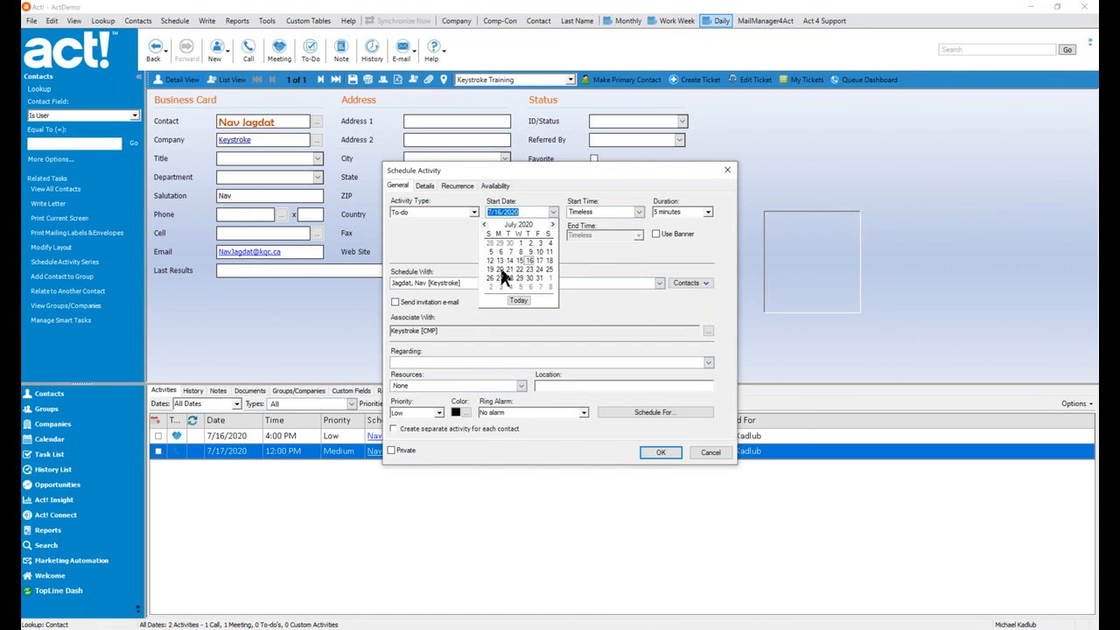
{"action": "left_click", "coordinate": [500, 268]}
{"action": "left_click", "coordinate": [607, 211]}
{"action": "type", "text": "12"}
{"action": "key", "text": "Tab"}
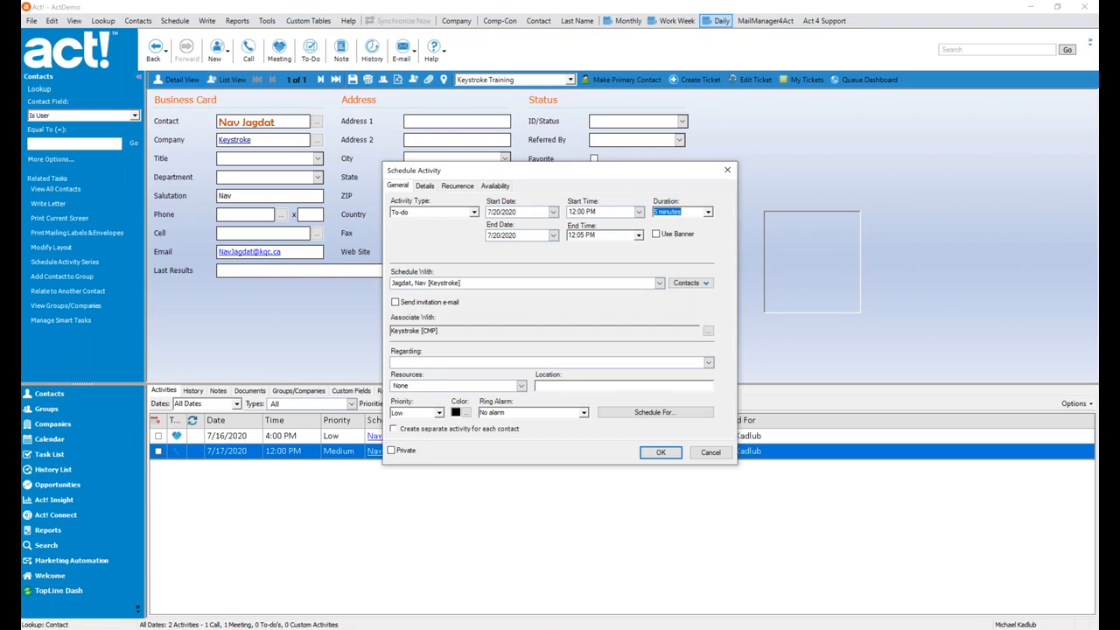
{"action": "type", "text": "1 hour"}
{"action": "key", "text": "Tab"}
{"action": "left_click", "coordinate": [473, 363]}
{"action": "type", "text": "Testing from A"}
{"action": "type", "text": "ct1"}
{"action": "type", "text": "to Outlook"}
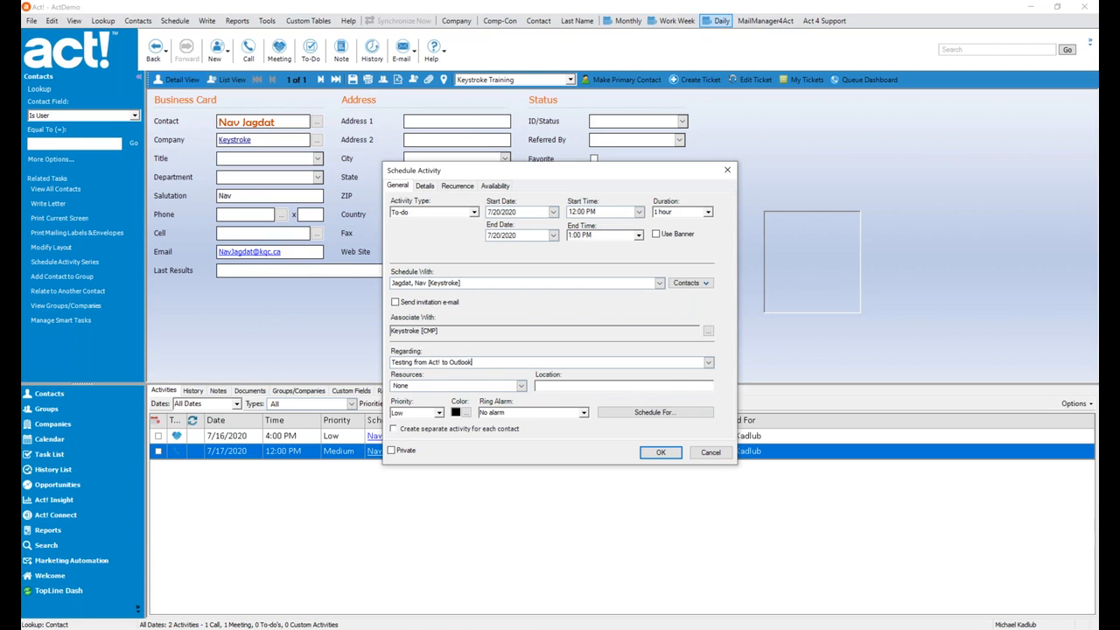
{"action": "left_click", "coordinate": [658, 452]}
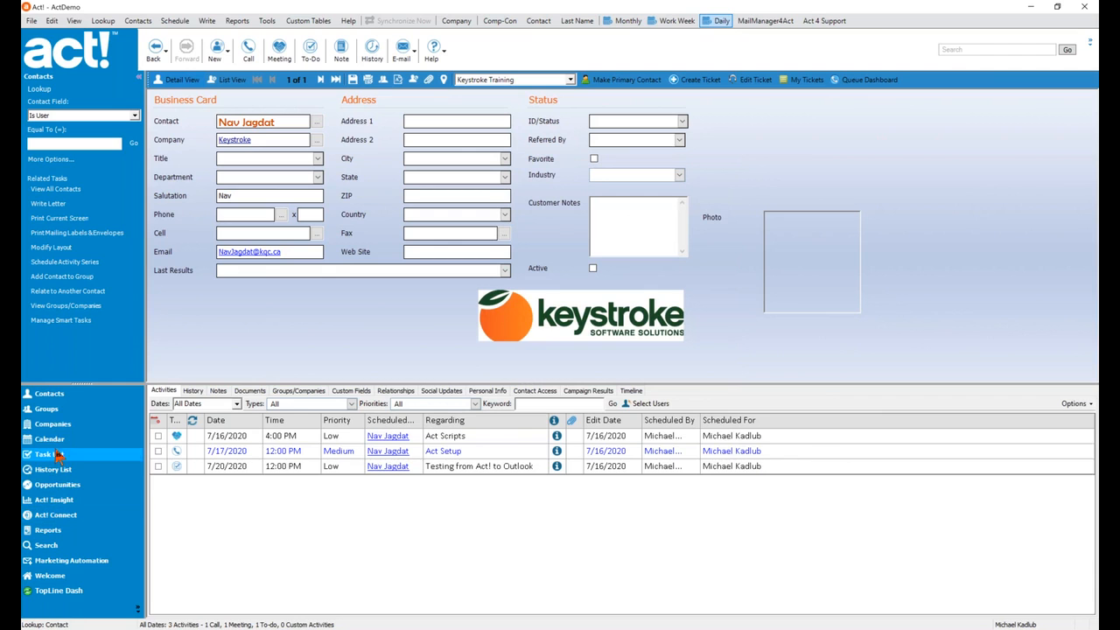
{"action": "left_click", "coordinate": [51, 439]}
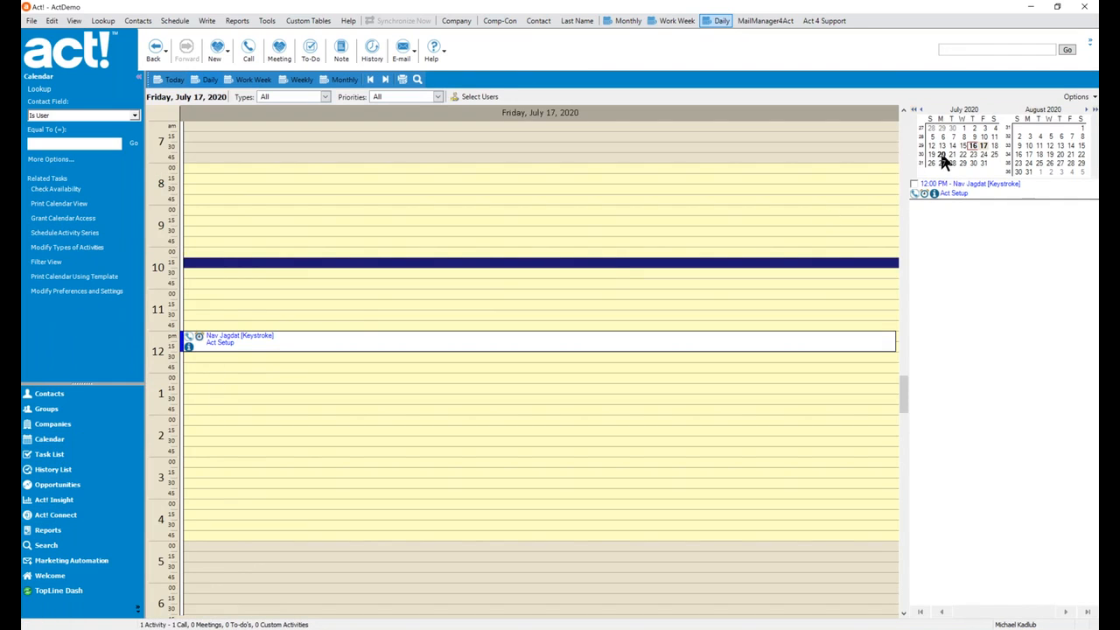
Send the July 20 to-do to Outlook from the Act! calendar and acknowledge the confirmation.
{"action": "left_click", "coordinate": [941, 155]}
{"action": "right_click", "coordinate": [253, 353]}
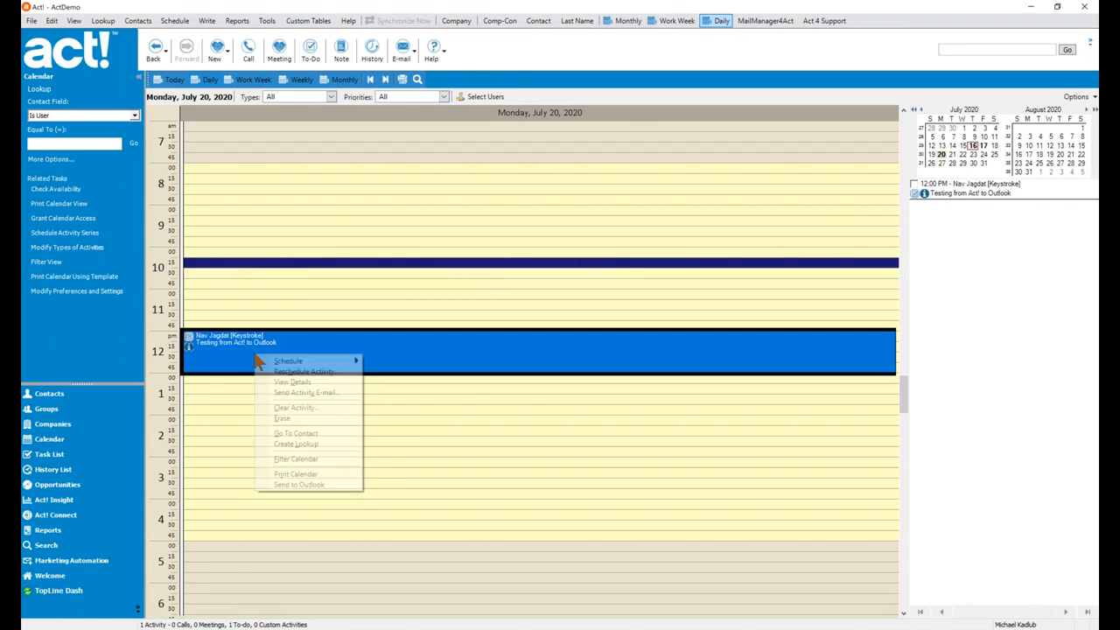
{"action": "left_click", "coordinate": [320, 484]}
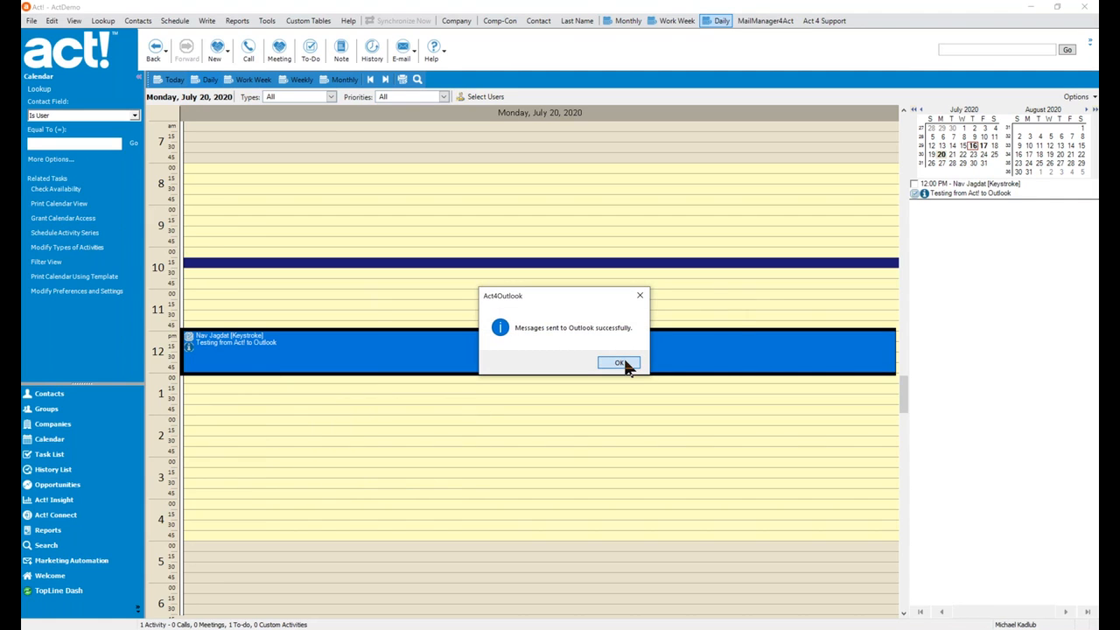
{"action": "left_click", "coordinate": [623, 362]}
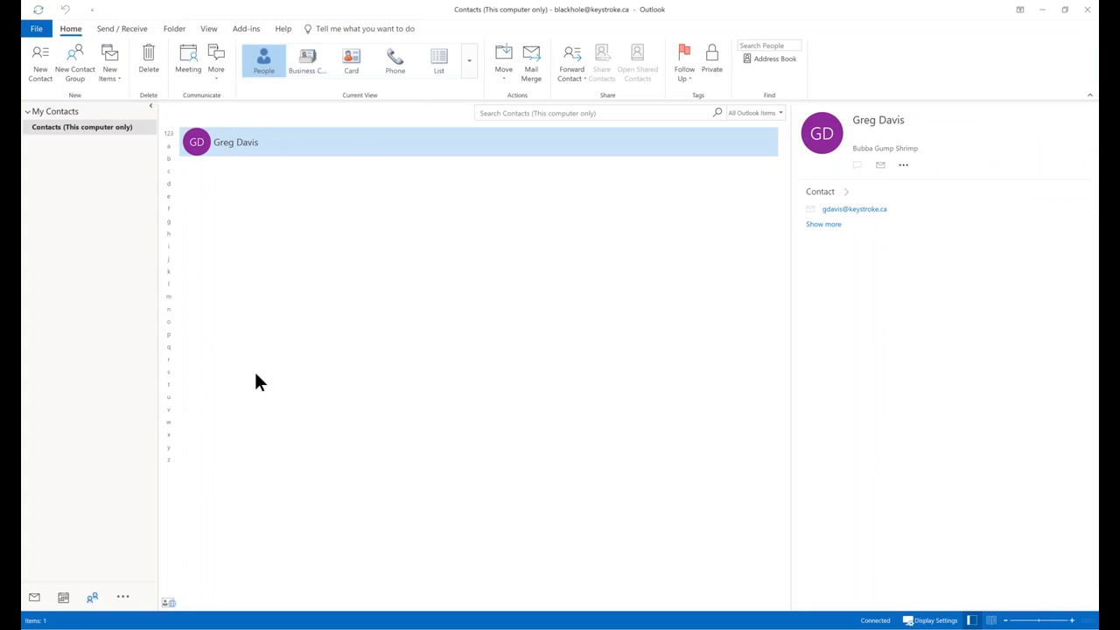
{"action": "left_click", "coordinate": [64, 599]}
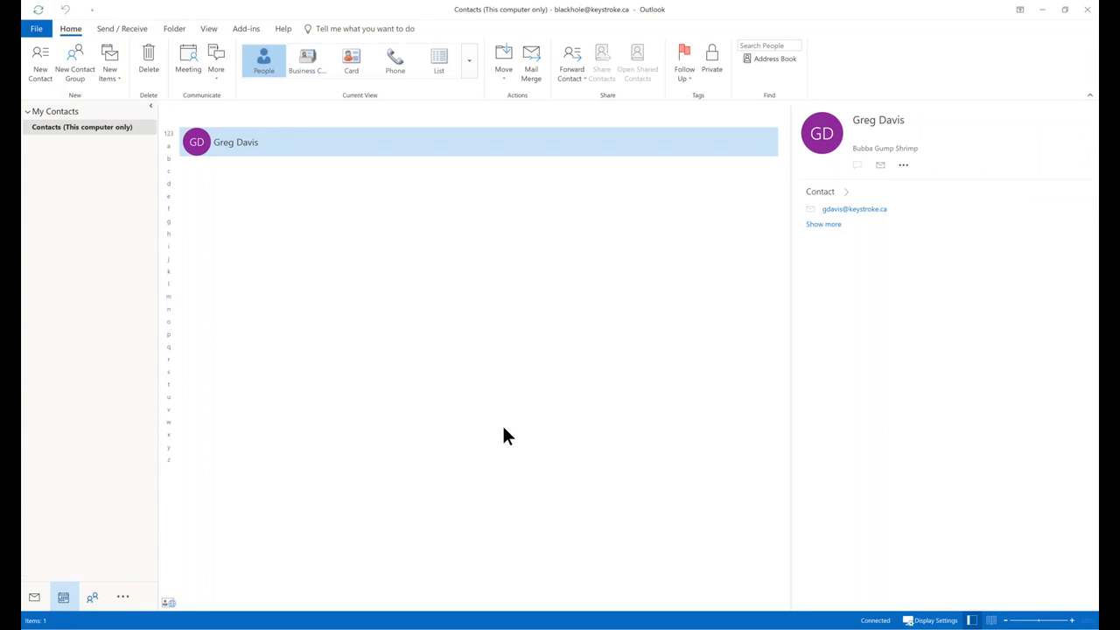
{"action": "left_click", "coordinate": [363, 449]}
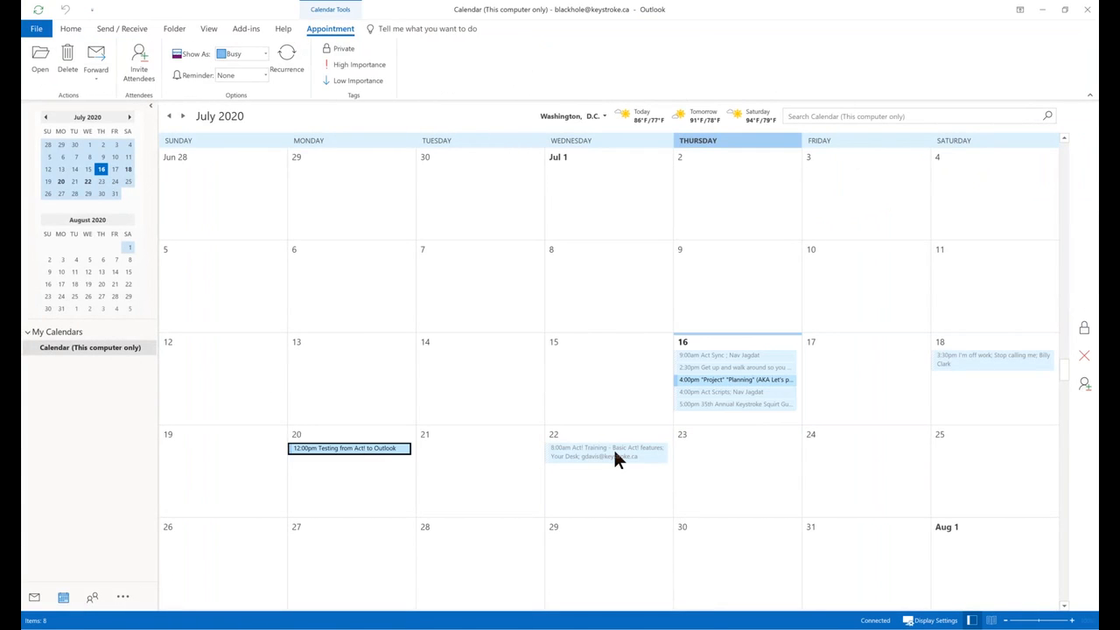
{"action": "mouse_move", "coordinate": [615, 454]}
{"action": "left_click", "coordinate": [35, 598]}
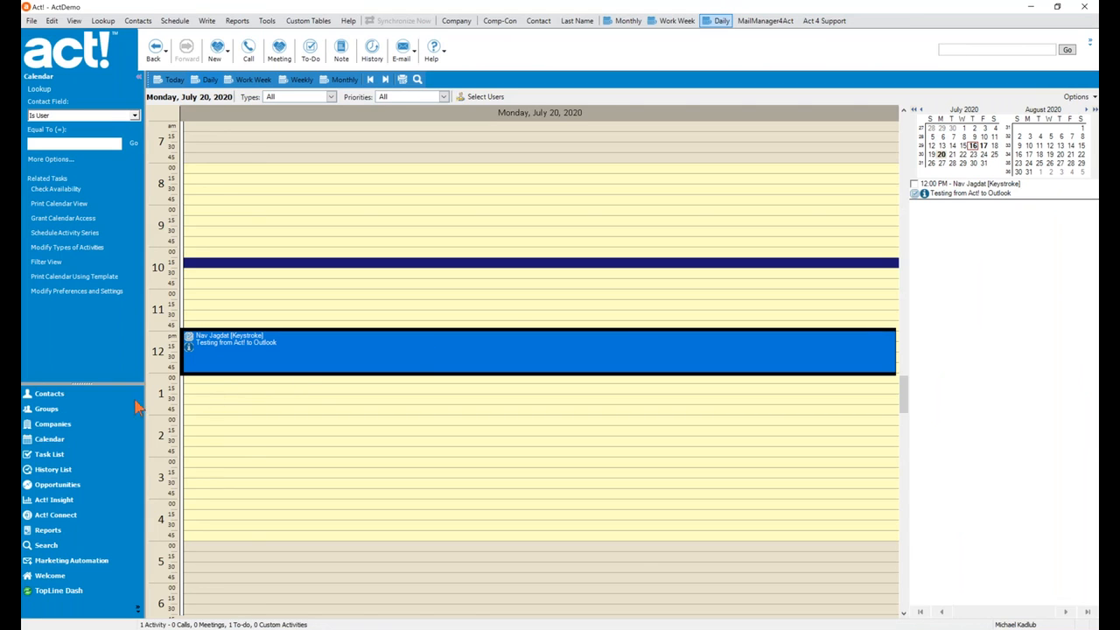
Set the Task List to show activities for all dates and all users.
{"action": "left_click", "coordinate": [49, 460]}
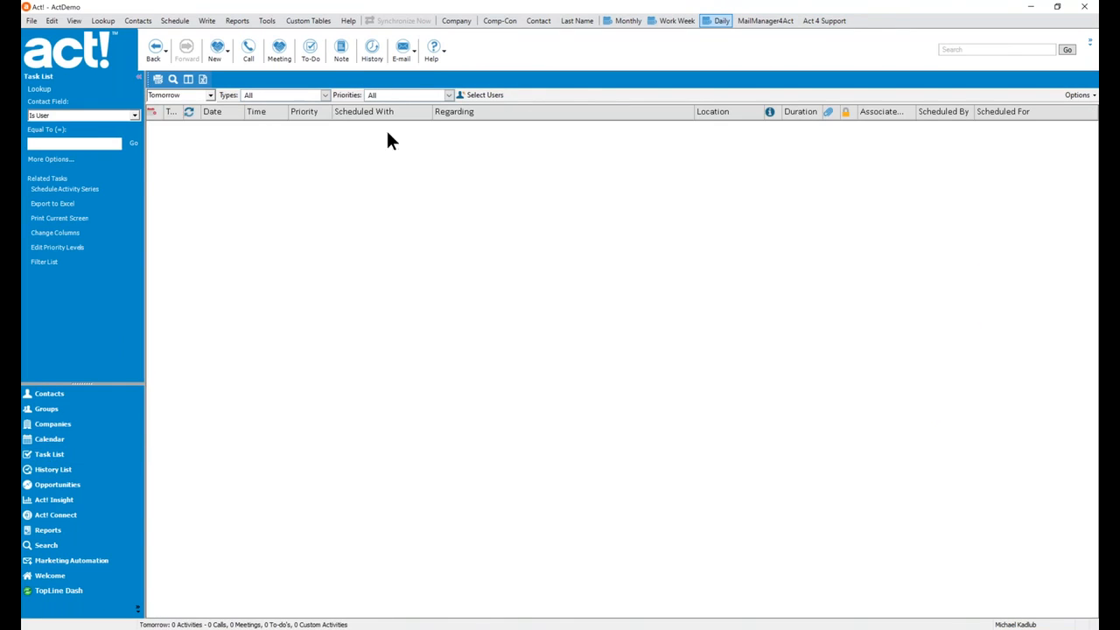
{"action": "left_click", "coordinate": [210, 94]}
{"action": "left_click", "coordinate": [175, 105]}
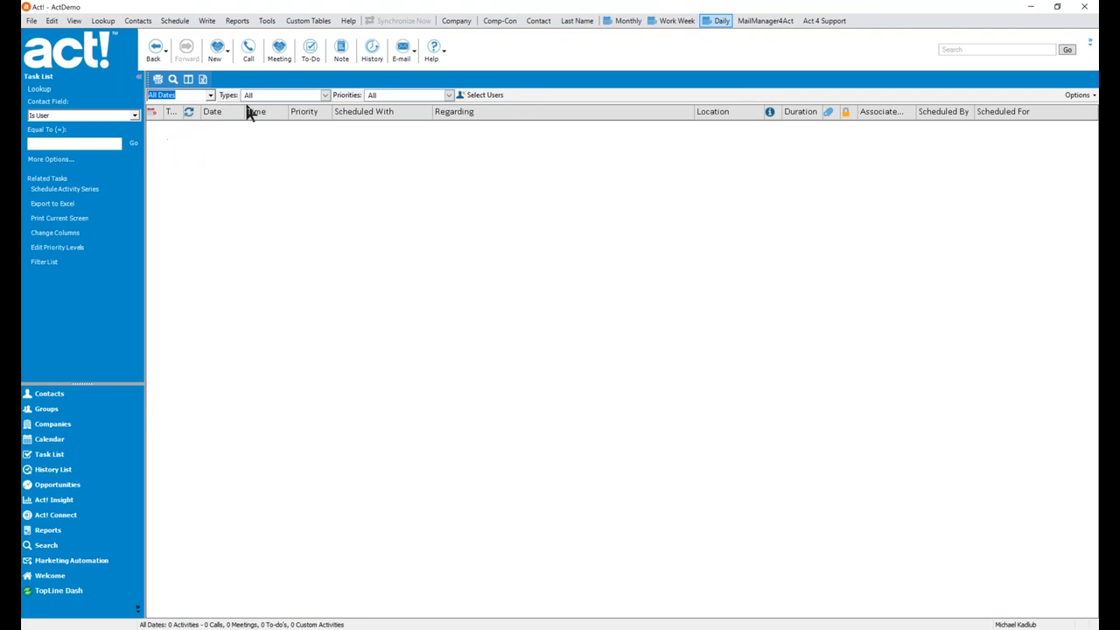
{"action": "left_click", "coordinate": [480, 97]}
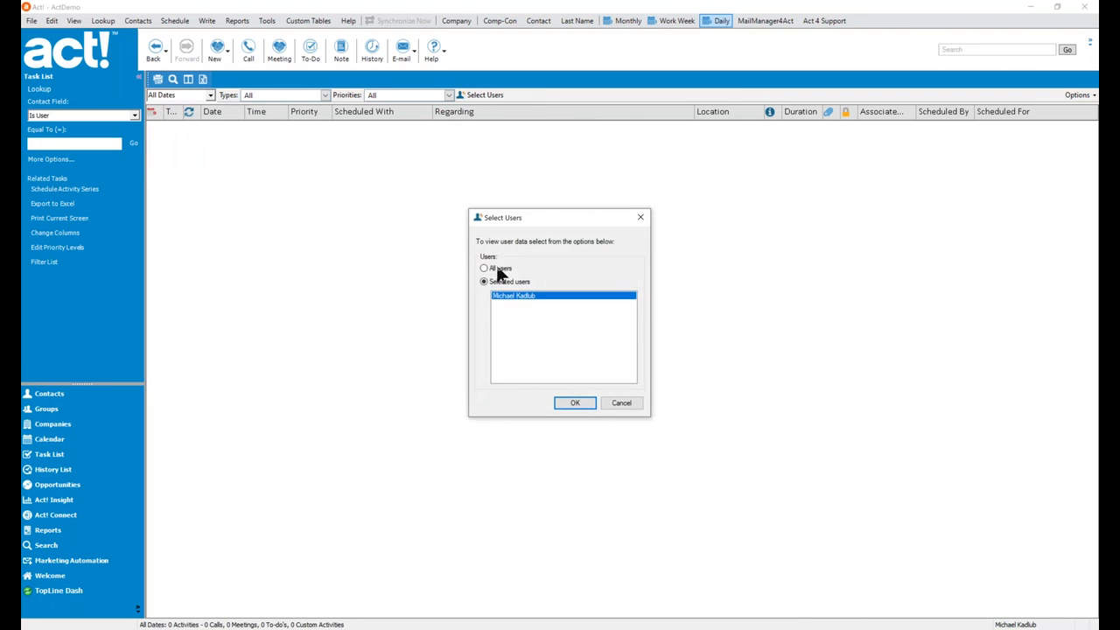
{"action": "left_click", "coordinate": [570, 404]}
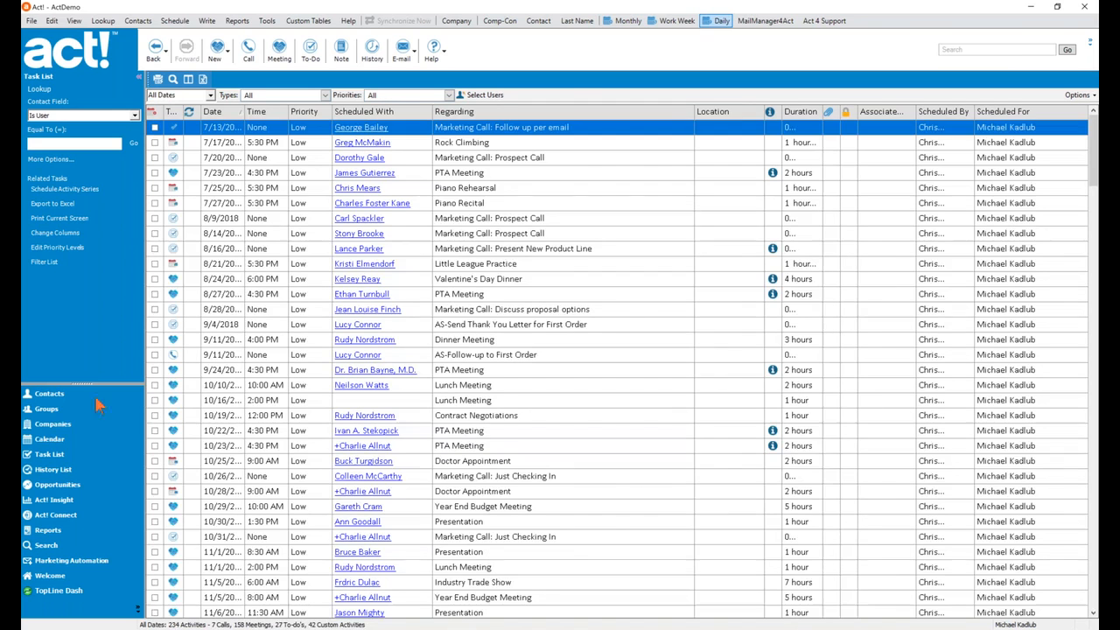
Select five activities, view their actions menu without running any, then return to the contact record.
{"action": "left_click", "coordinate": [515, 248]}
{"action": "left_click", "coordinate": [495, 311], "text": "shift"}
{"action": "right_click", "coordinate": [510, 290]}
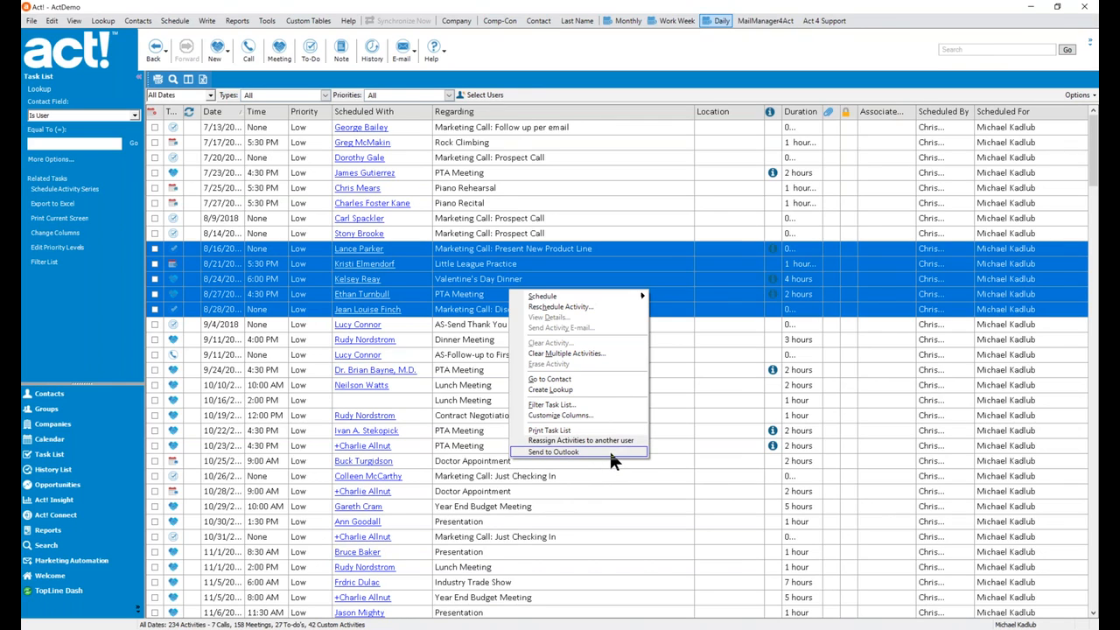
{"action": "left_click", "coordinate": [704, 284]}
{"action": "left_click", "coordinate": [704, 285]}
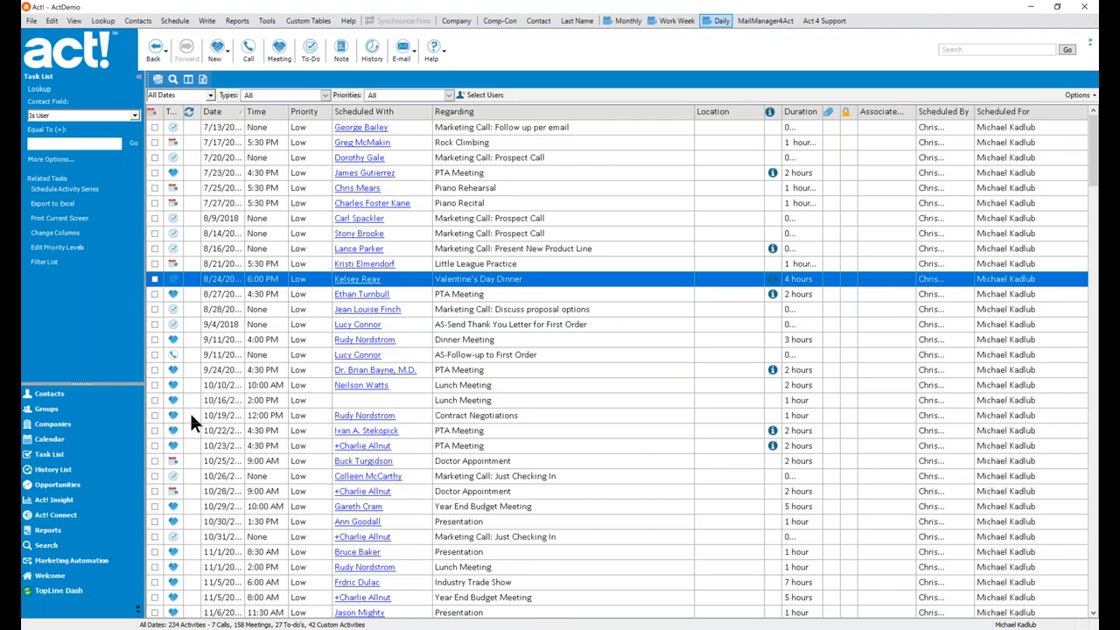
{"action": "left_click", "coordinate": [68, 391]}
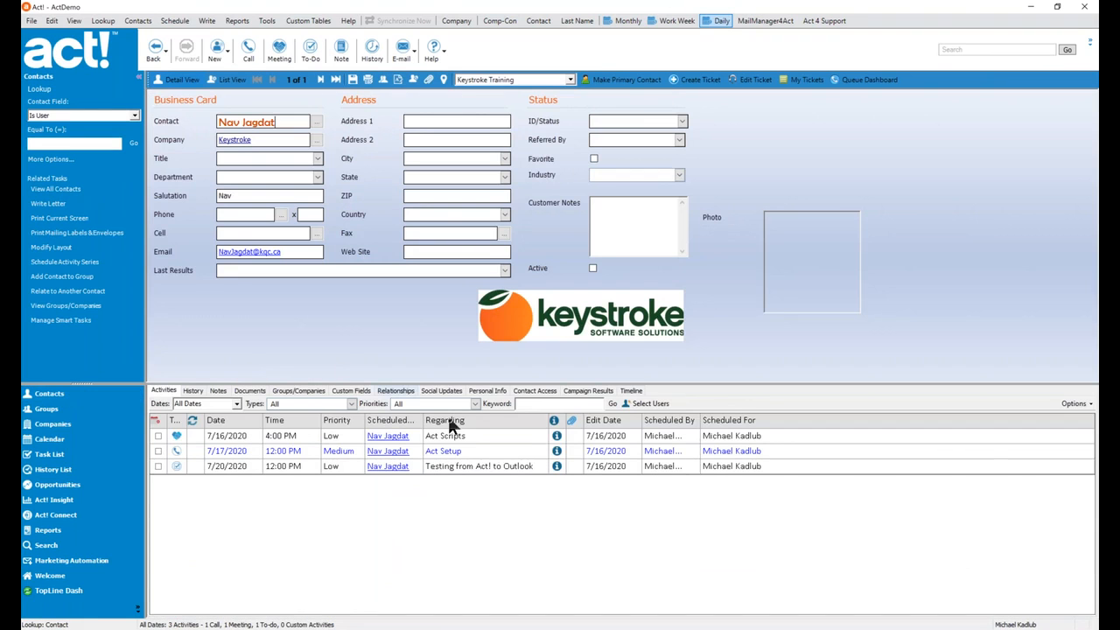
In the History tab, open the 3:26 PM RE: Act Setup email in full.
{"action": "left_click", "coordinate": [194, 391]}
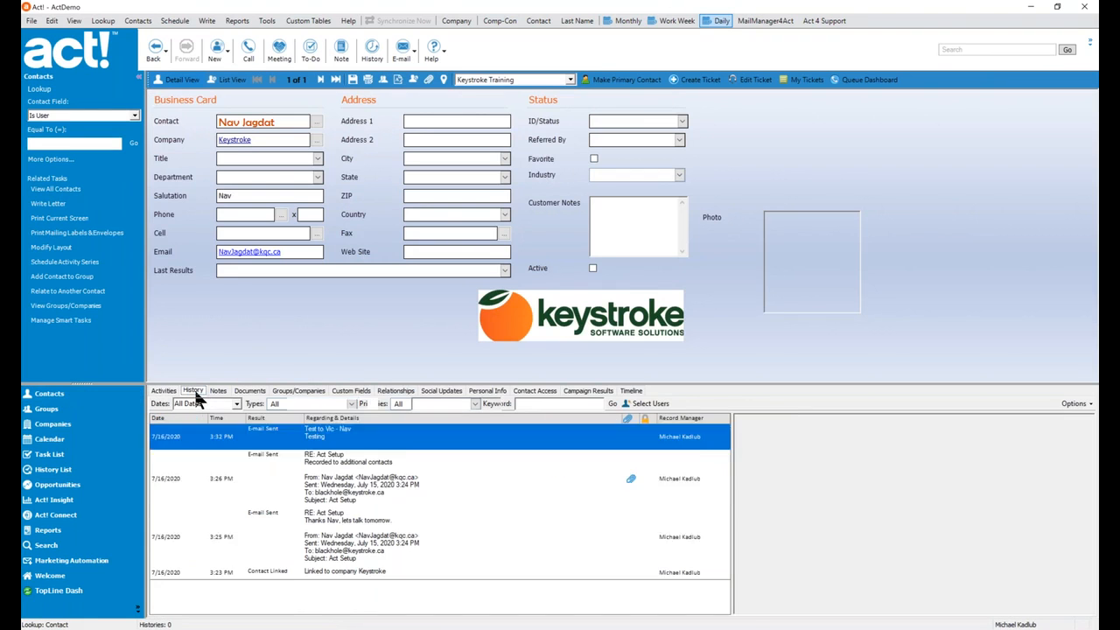
{"action": "left_click", "coordinate": [345, 535]}
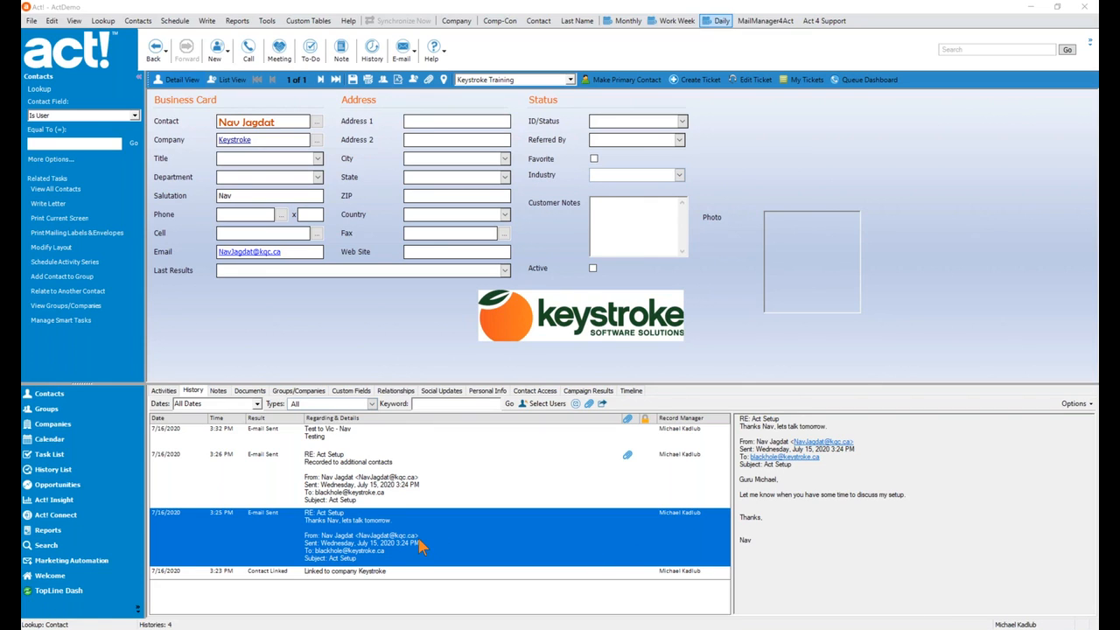
{"action": "left_click", "coordinate": [626, 457]}
{"action": "double_click", "coordinate": [627, 456]}
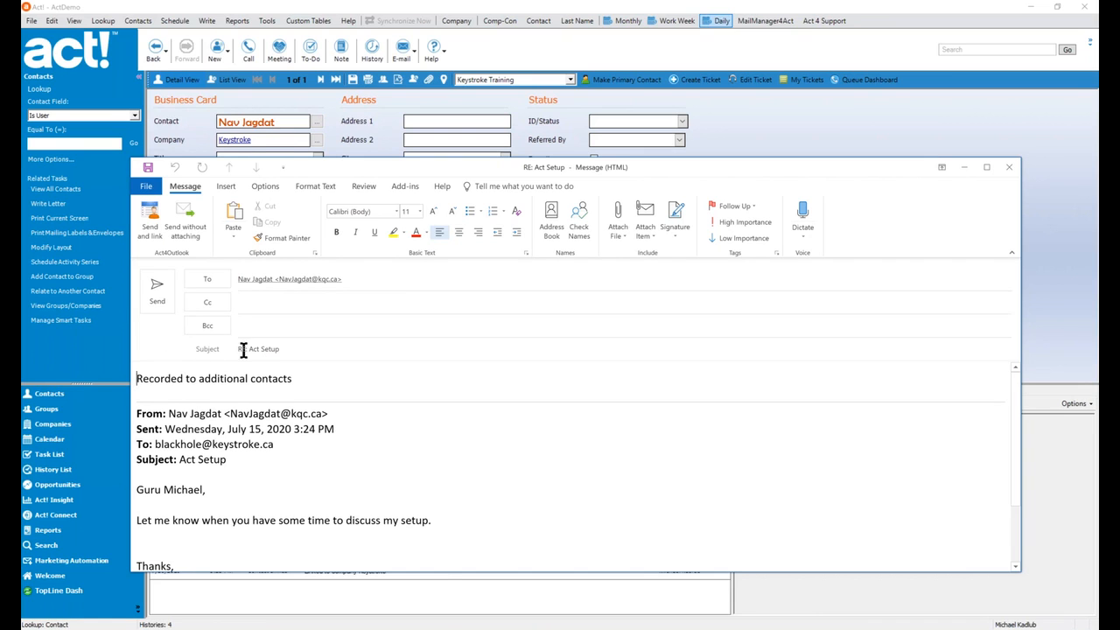
Reposition and close the email window, then switch to the Outlook inbox.
{"action": "left_click_drag", "start_coordinate": [644, 167], "coordinate": [544, 145]}
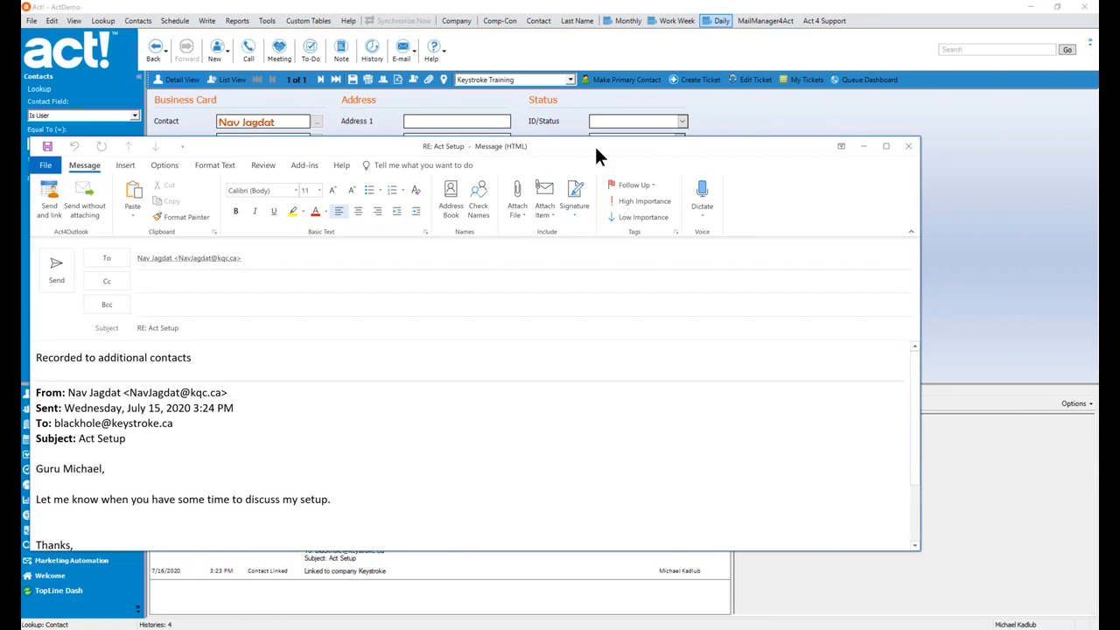
{"action": "left_click_drag", "start_coordinate": [660, 145], "coordinate": [615, 186]}
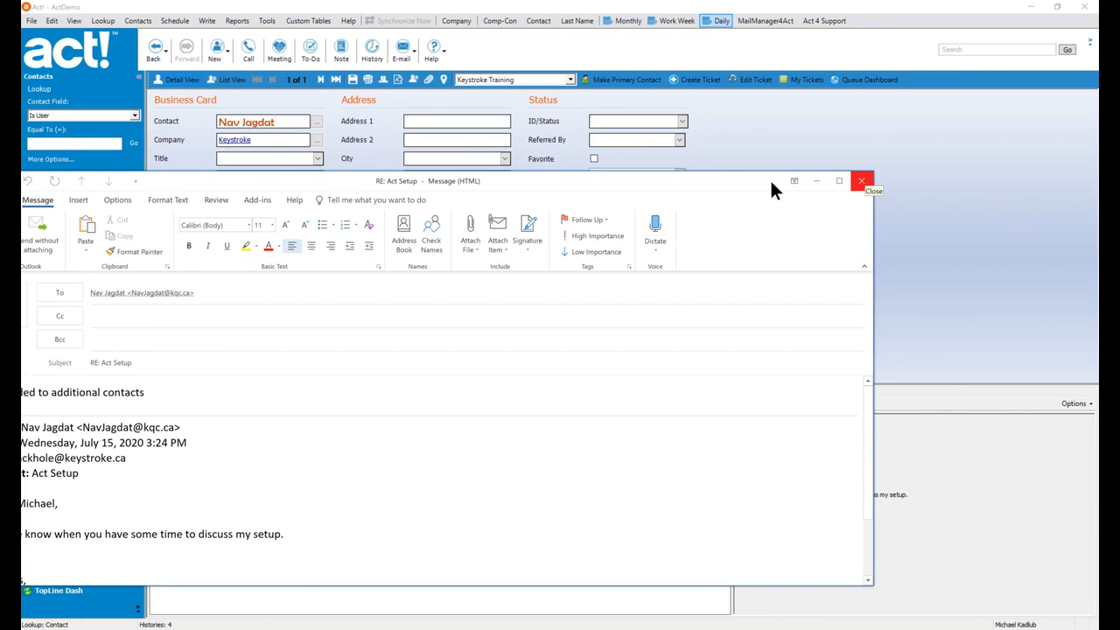
{"action": "mouse_move", "coordinate": [727, 179]}
{"action": "left_mouse_down"}
{"action": "mouse_move", "coordinate": [791, 161]}
{"action": "mouse_move", "coordinate": [730, 168]}
{"action": "left_mouse_up"}
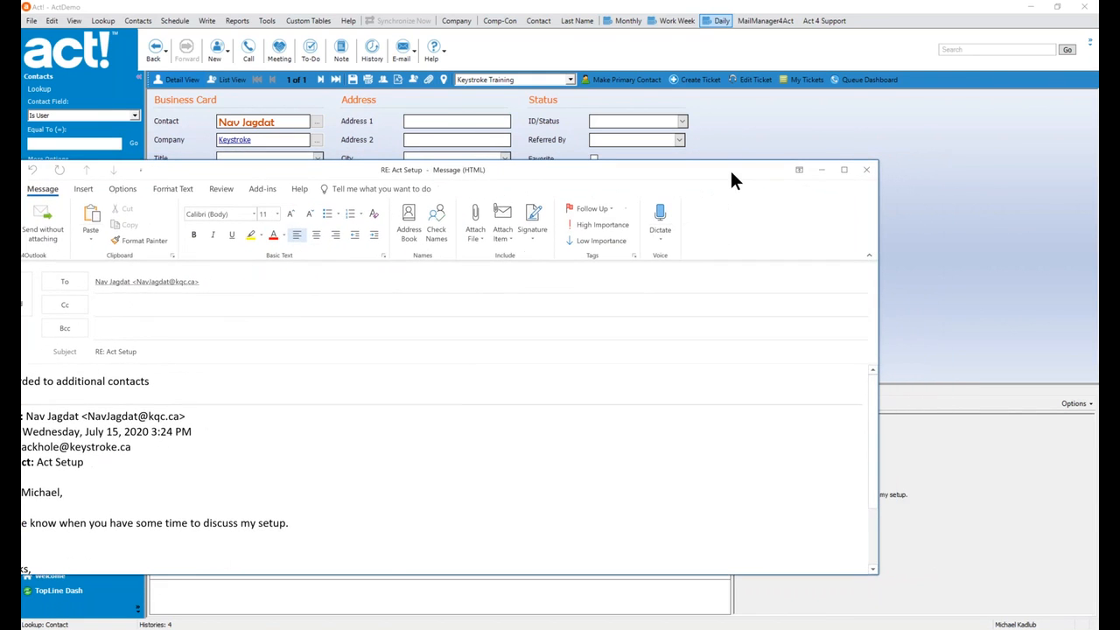
{"action": "left_click", "coordinate": [866, 175]}
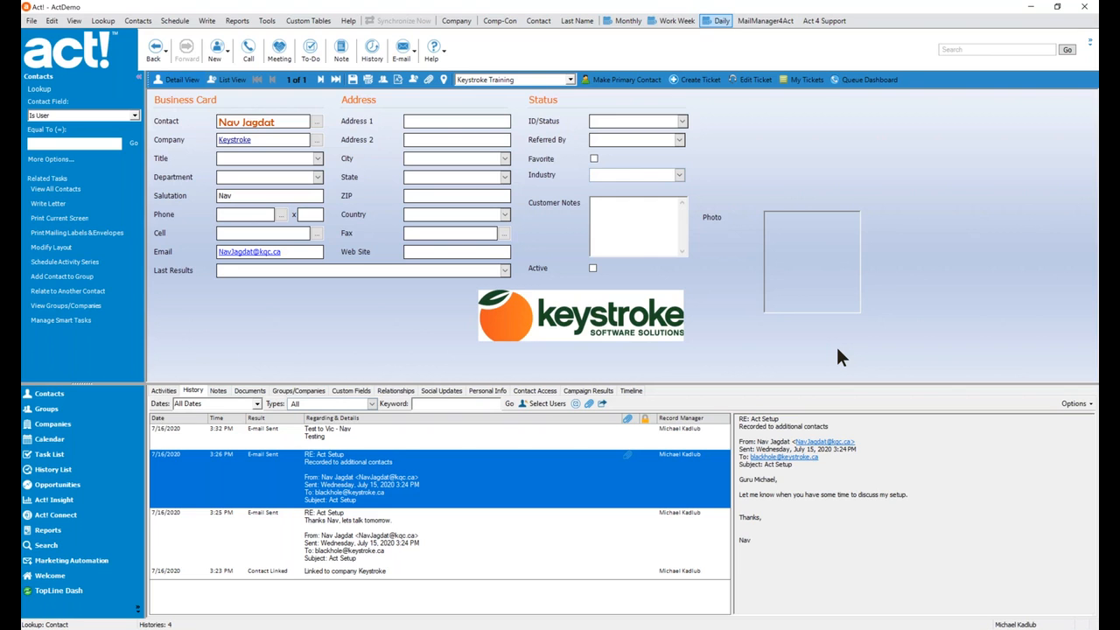
{"action": "key", "text": "alt+Tab"}
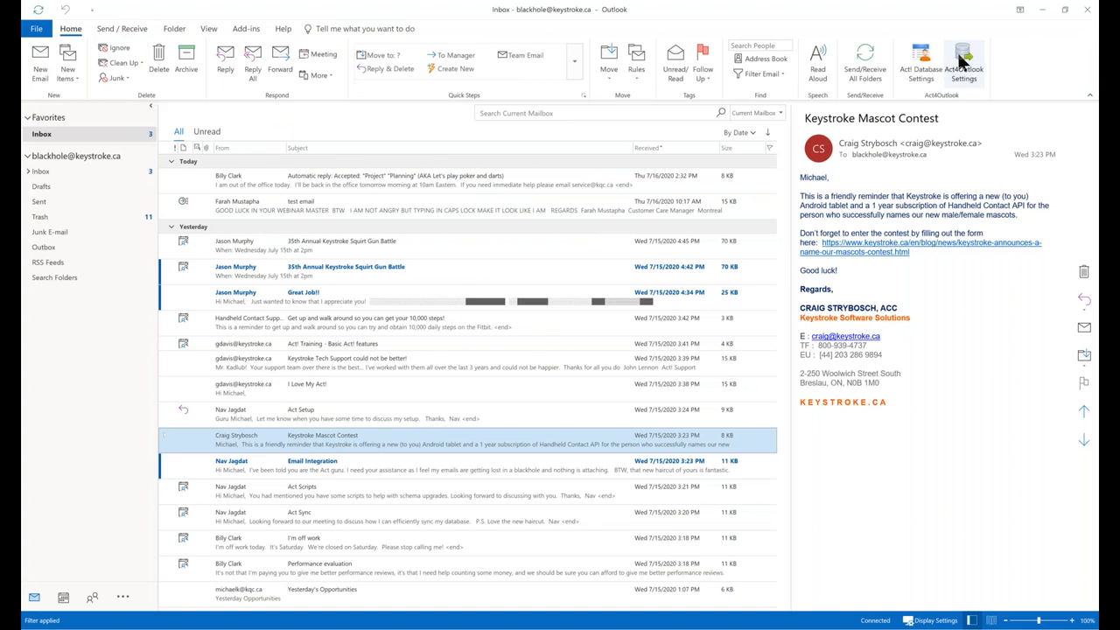
{"action": "left_click", "coordinate": [963, 63]}
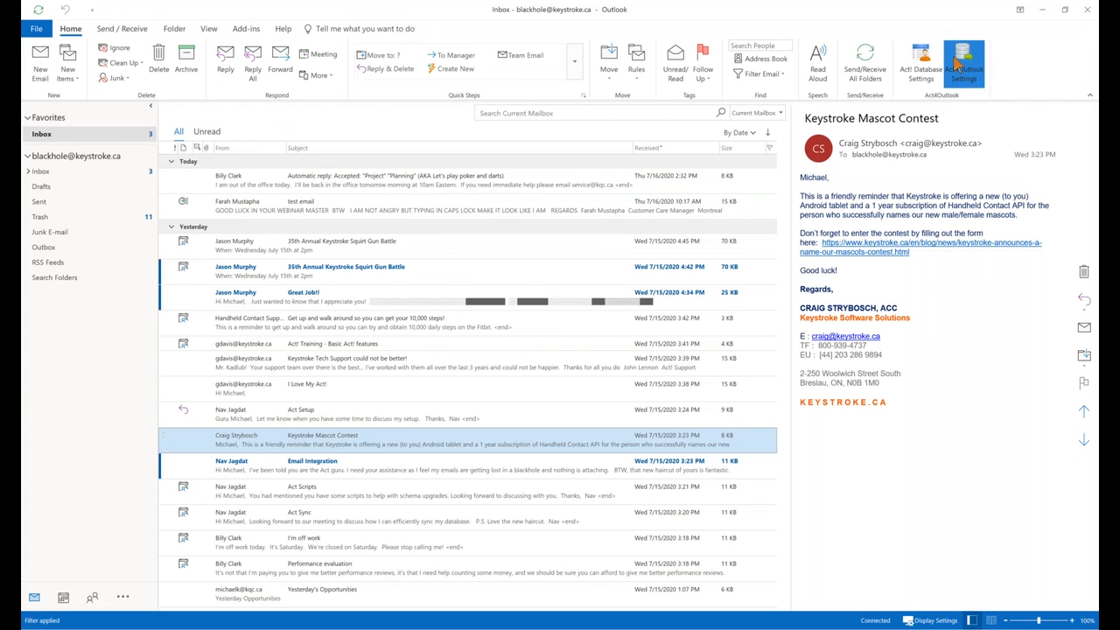
{"action": "left_click", "coordinate": [455, 216]}
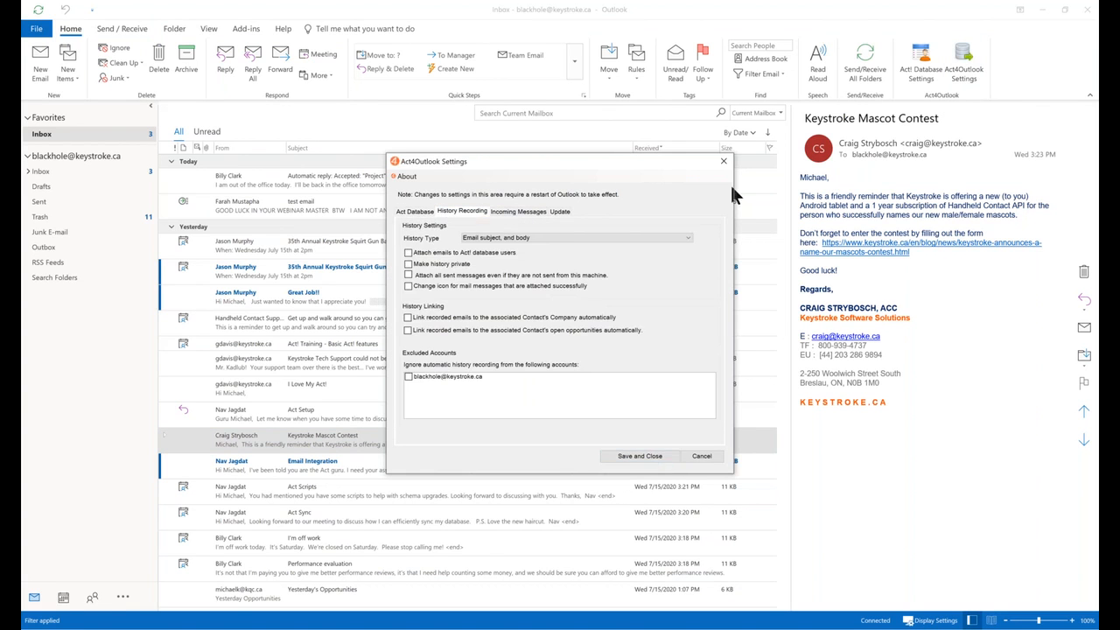
{"action": "left_click", "coordinate": [723, 161]}
{"action": "left_click", "coordinate": [916, 63]}
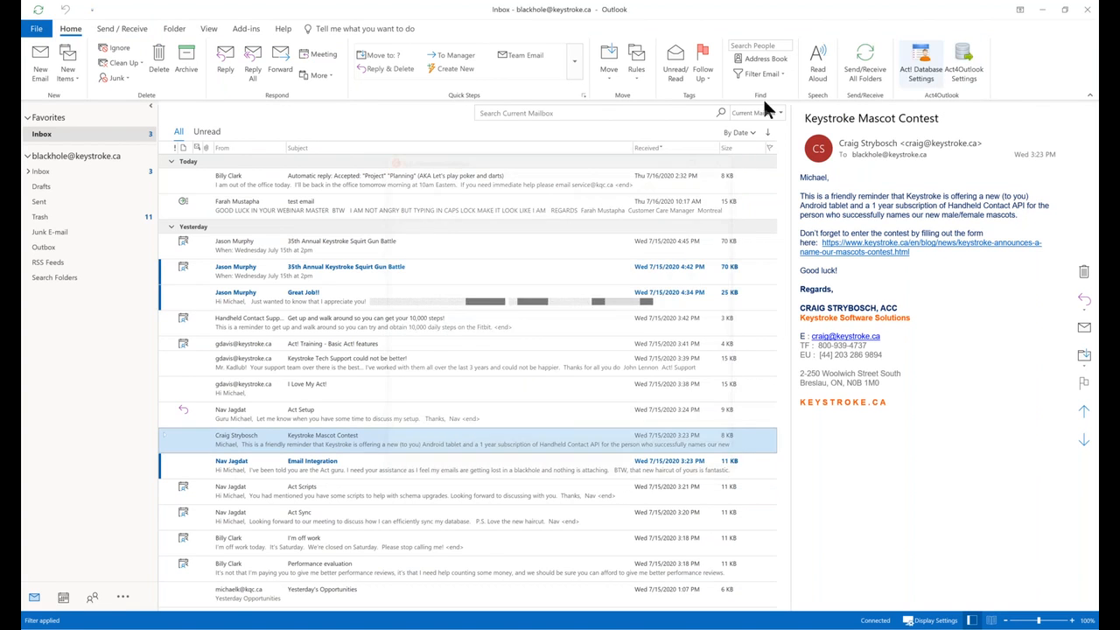
{"action": "left_click", "coordinate": [480, 175]}
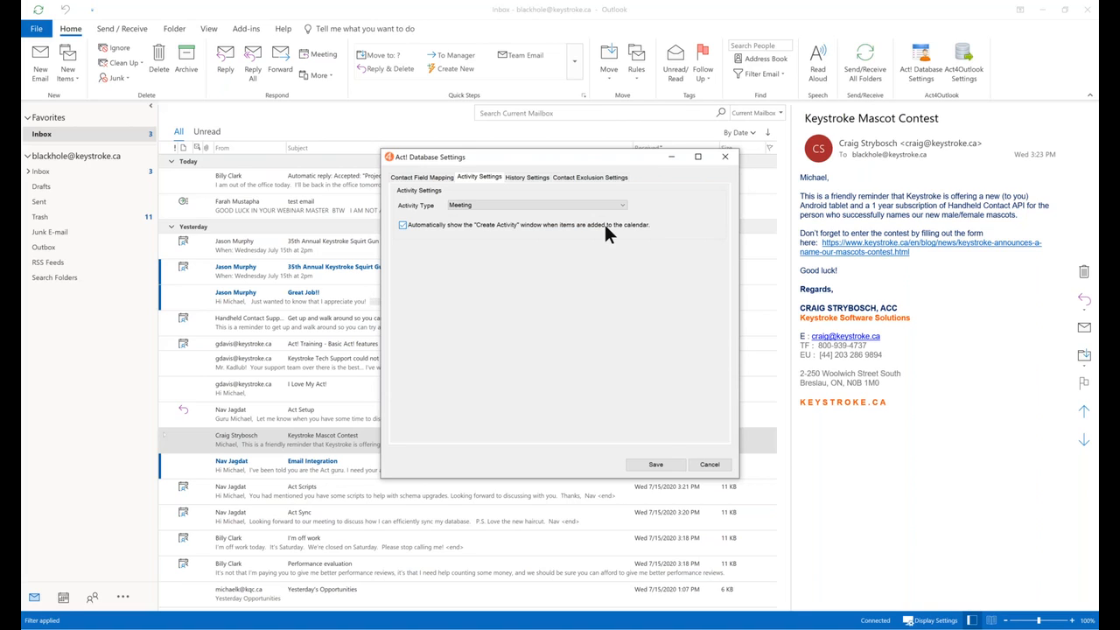
{"action": "left_click", "coordinate": [708, 464]}
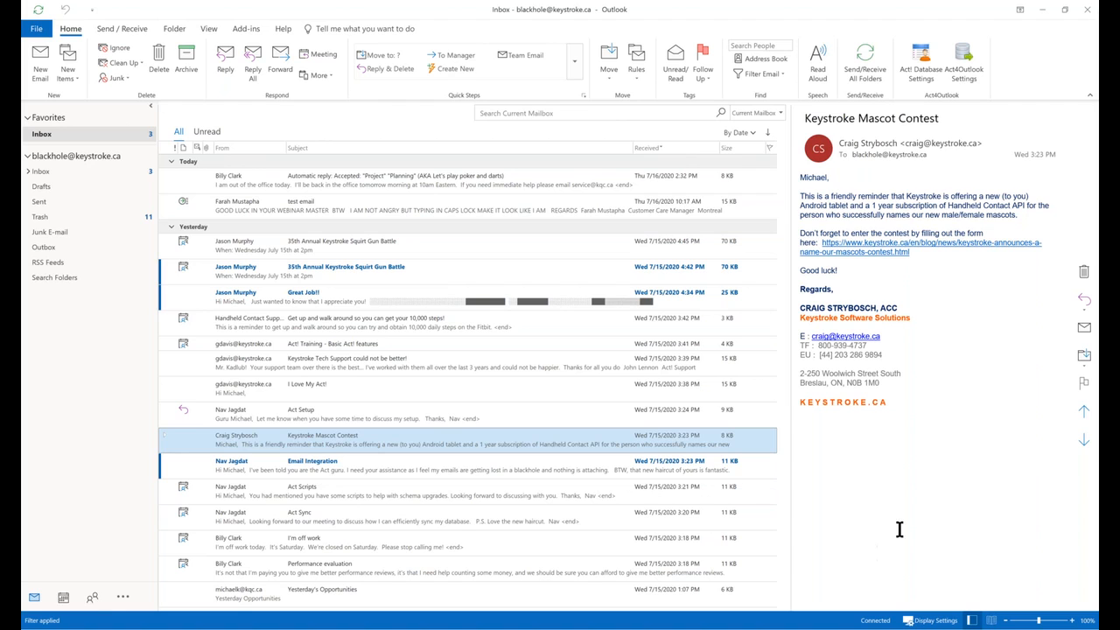
In Outlook's COM add-ins, enable Act4Mail and disable Act4Outlook.
{"action": "left_click", "coordinate": [37, 31]}
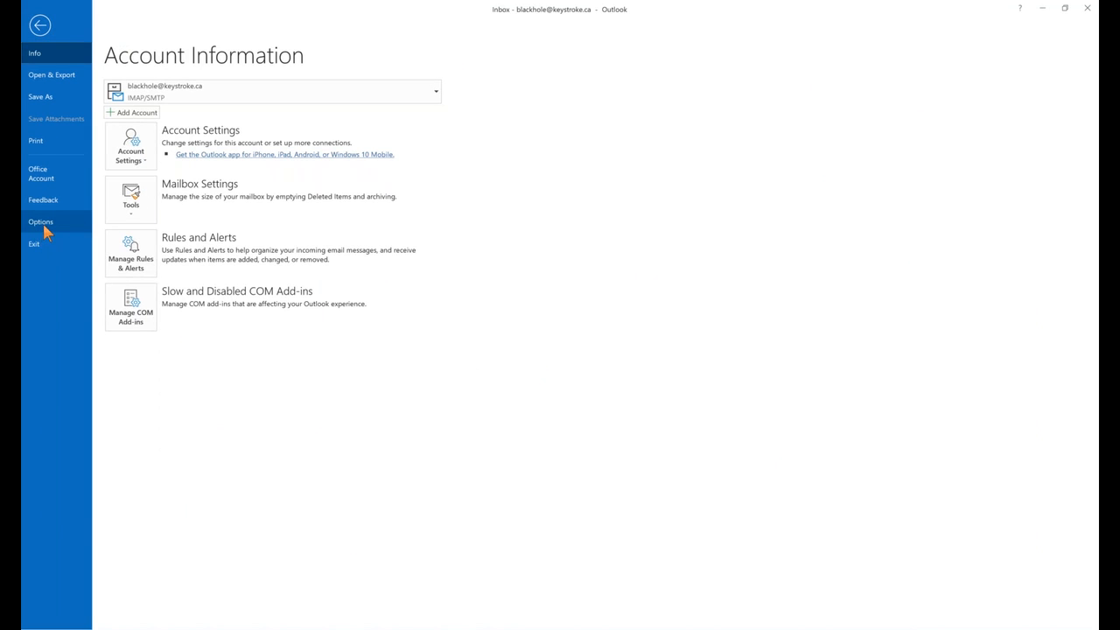
{"action": "left_click", "coordinate": [43, 224]}
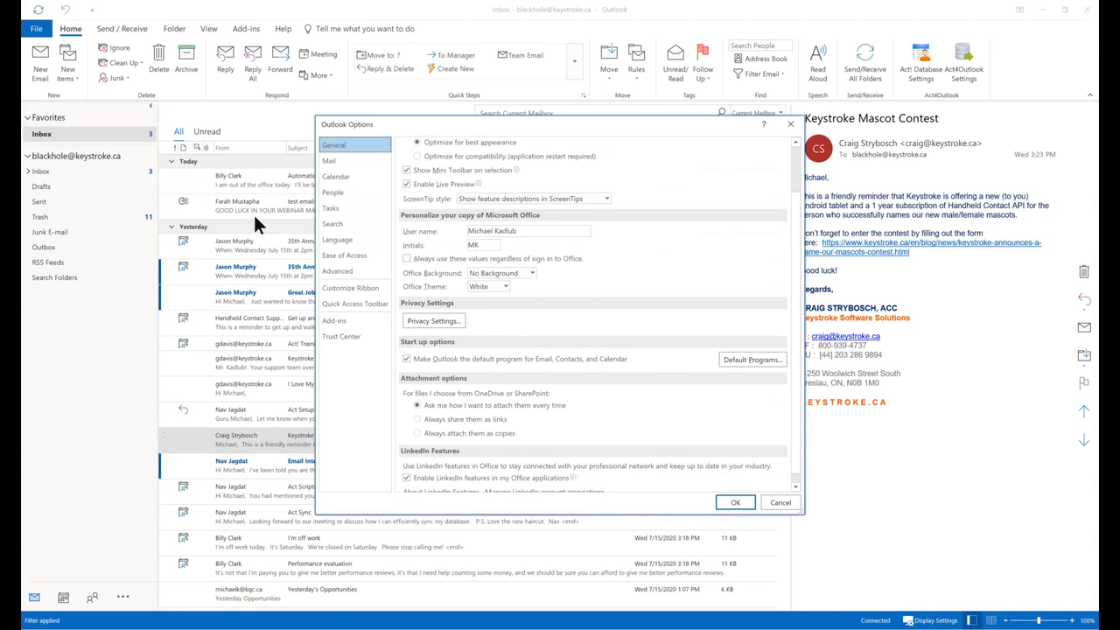
{"action": "left_click", "coordinate": [350, 321]}
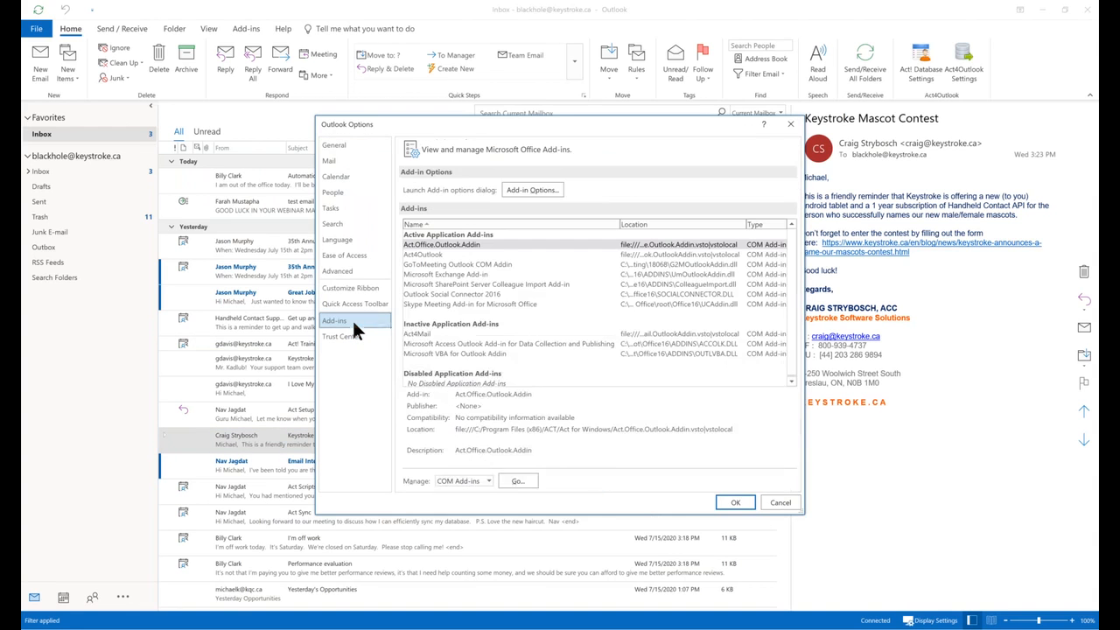
{"action": "left_click", "coordinate": [516, 481]}
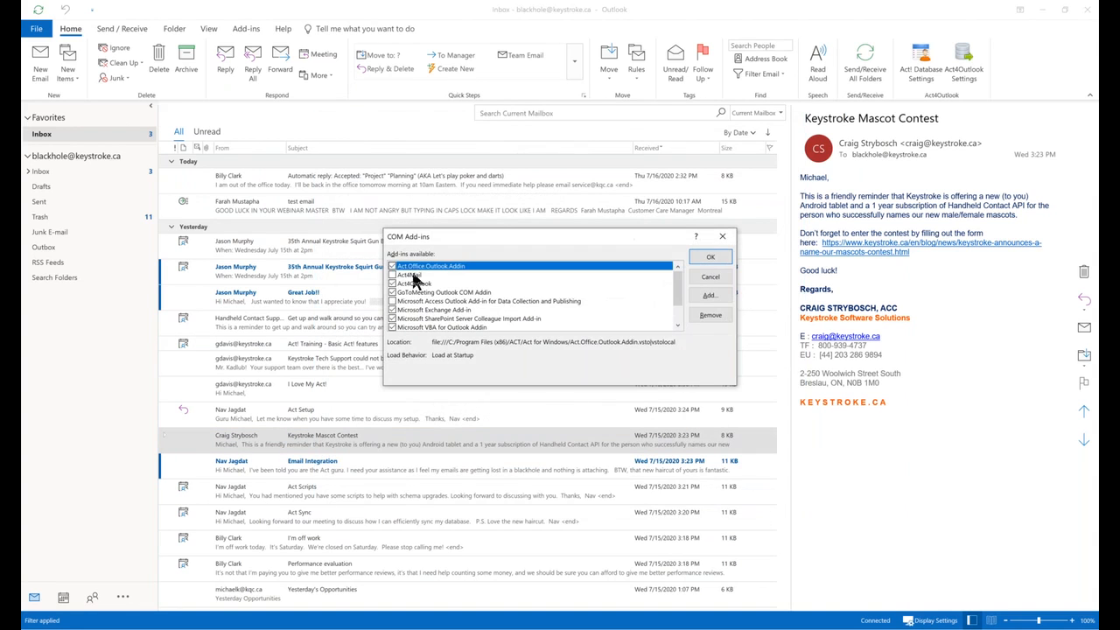
{"action": "left_click", "coordinate": [392, 275]}
{"action": "left_click", "coordinate": [392, 283]}
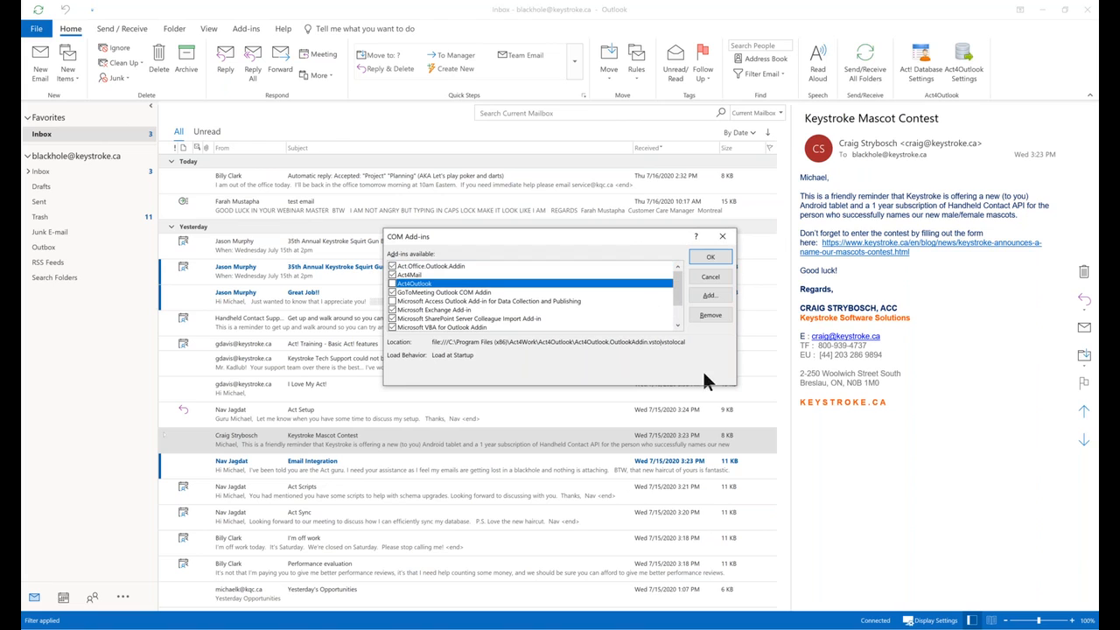
{"action": "left_click", "coordinate": [719, 259]}
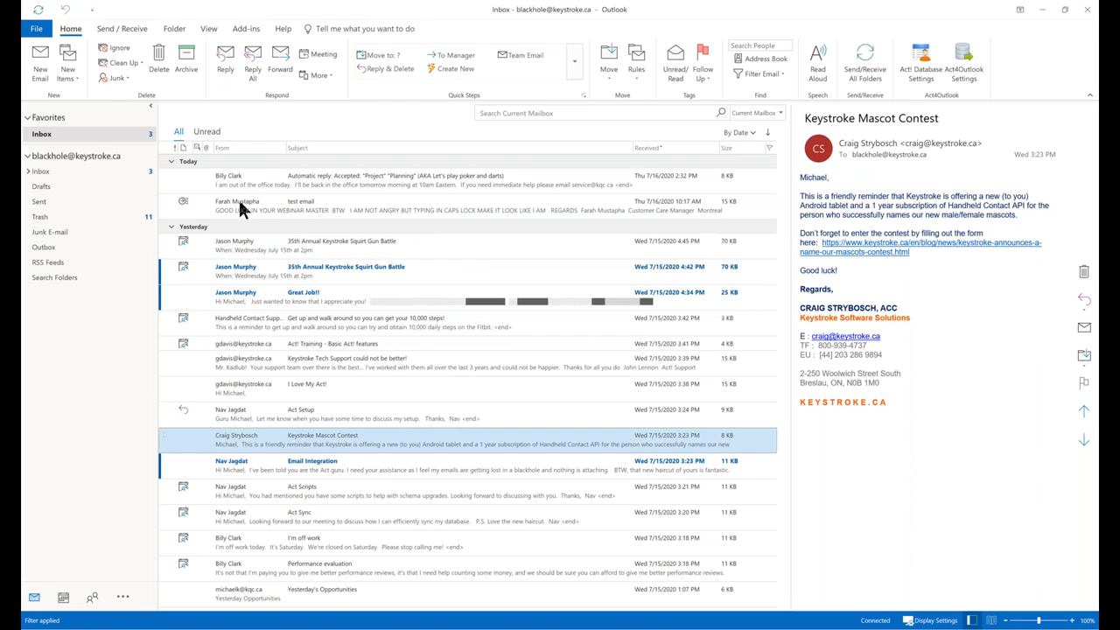
Exit Outlook and relaunch it with the Outlook profile.
{"action": "left_click", "coordinate": [36, 28]}
{"action": "left_click", "coordinate": [44, 245]}
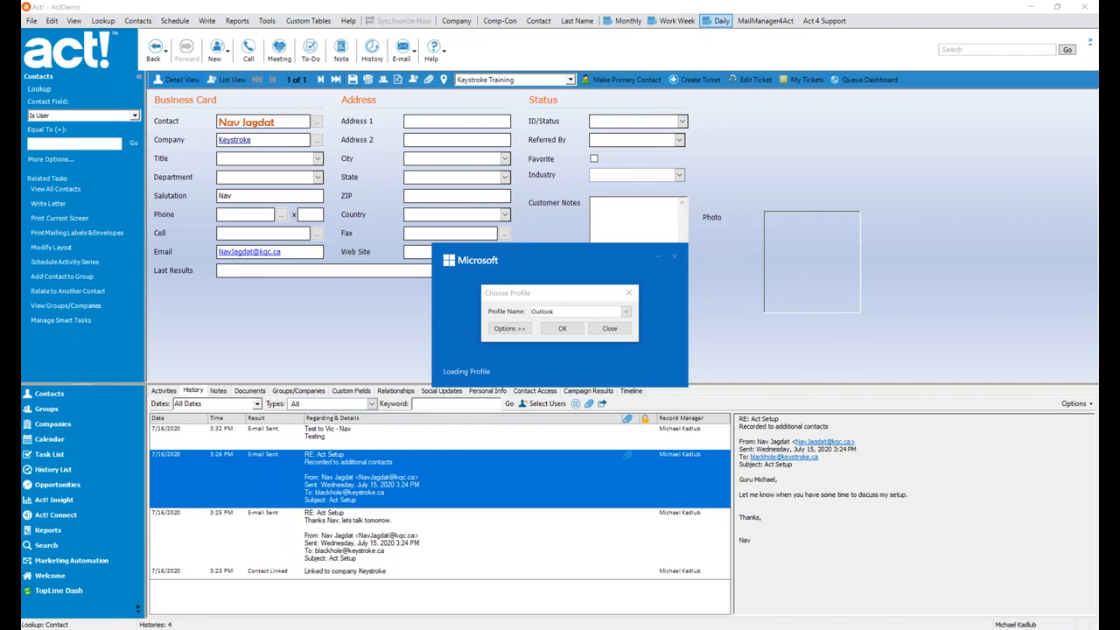
{"action": "left_click", "coordinate": [627, 313]}
{"action": "left_click", "coordinate": [580, 320]}
{"action": "left_click", "coordinate": [563, 329]}
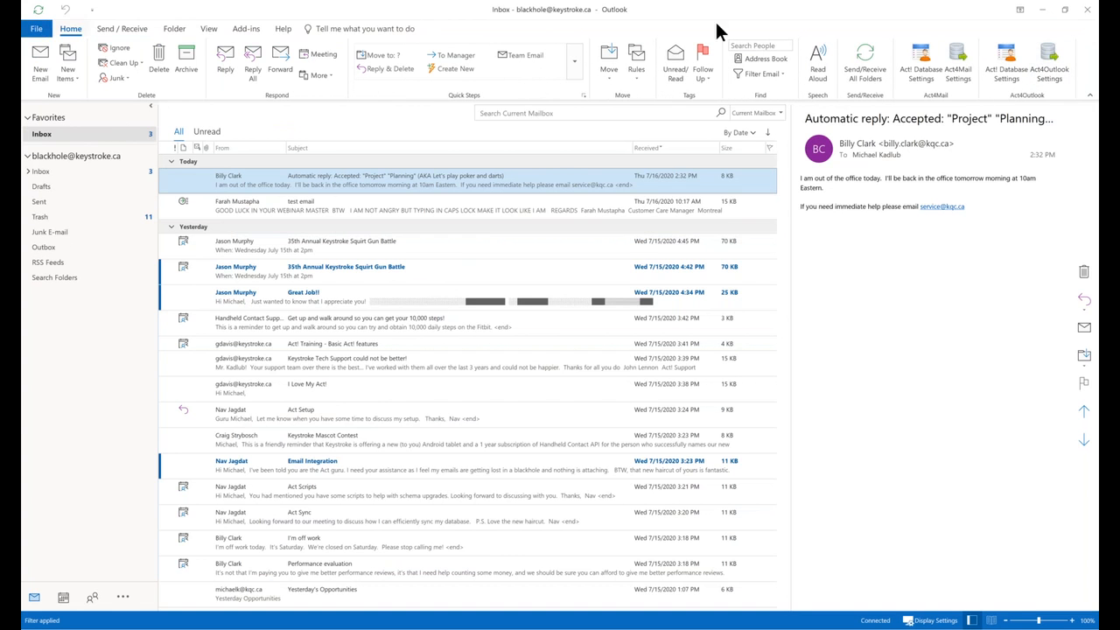
Disable the Act4Outlook COM add-in in Outlook's options.
{"action": "left_click", "coordinate": [44, 31]}
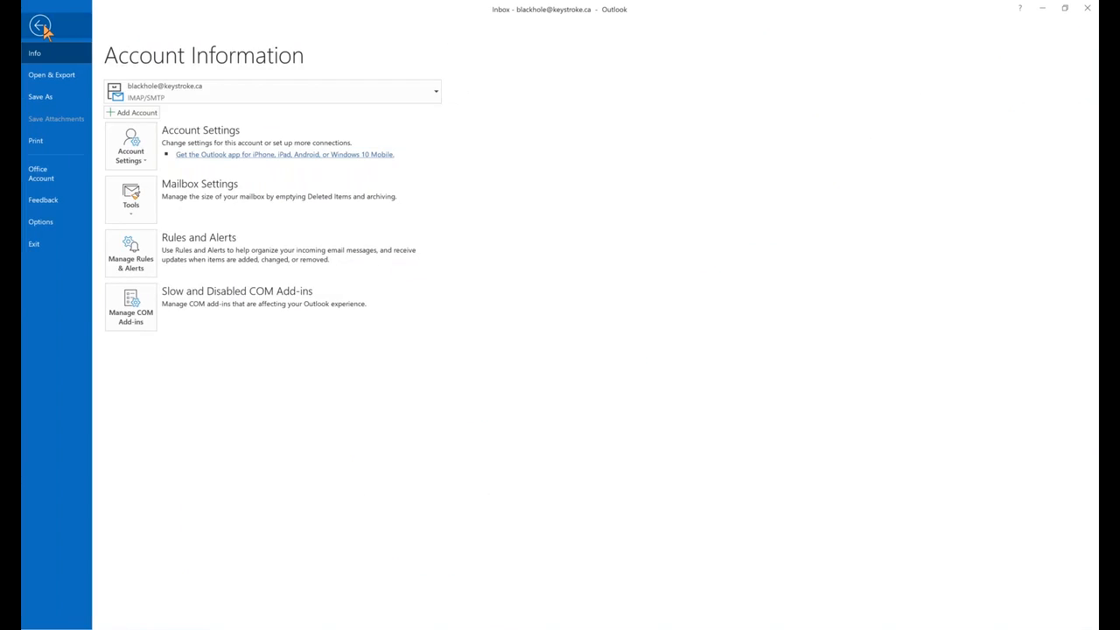
{"action": "left_click", "coordinate": [41, 27]}
{"action": "left_click", "coordinate": [40, 35]}
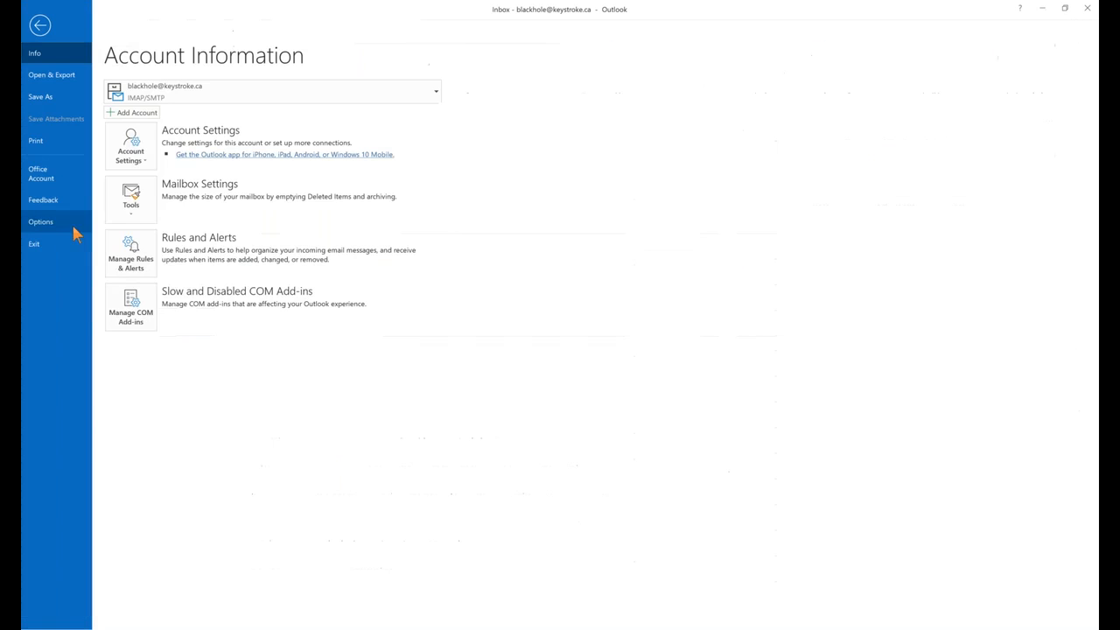
{"action": "left_click", "coordinate": [69, 223]}
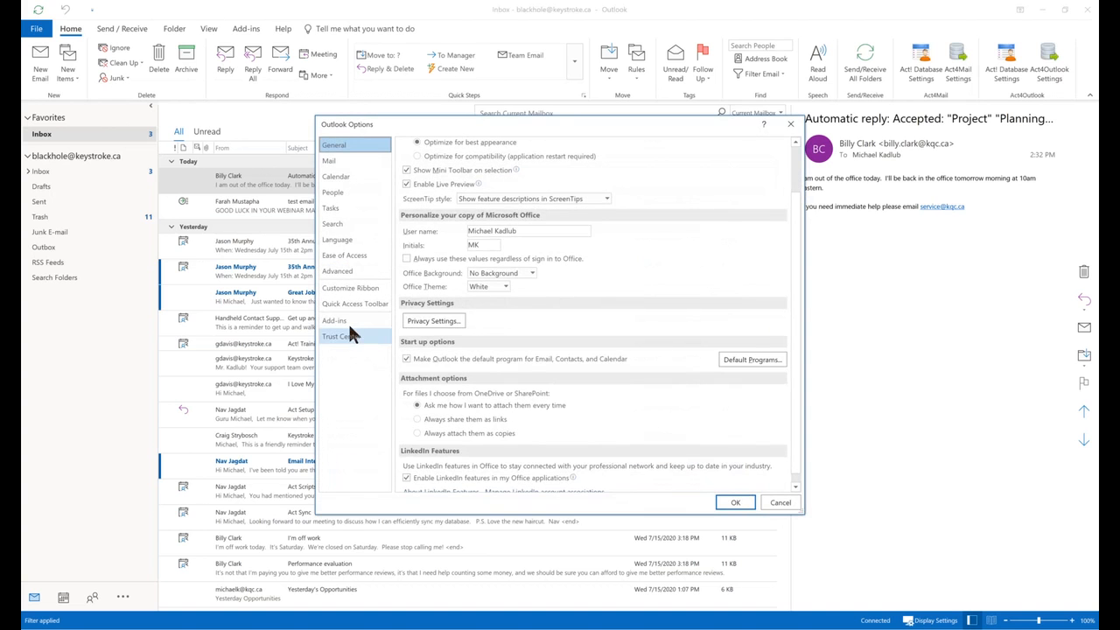
{"action": "left_click", "coordinate": [347, 322]}
{"action": "left_click", "coordinate": [503, 480]}
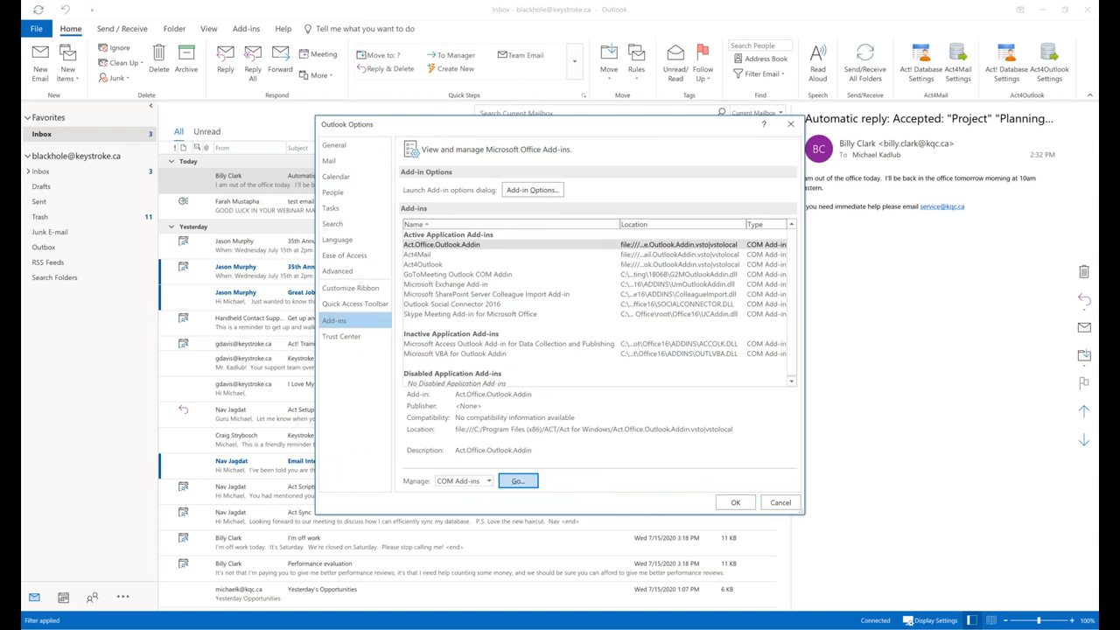
{"action": "left_click", "coordinate": [393, 284]}
{"action": "left_click", "coordinate": [708, 259]}
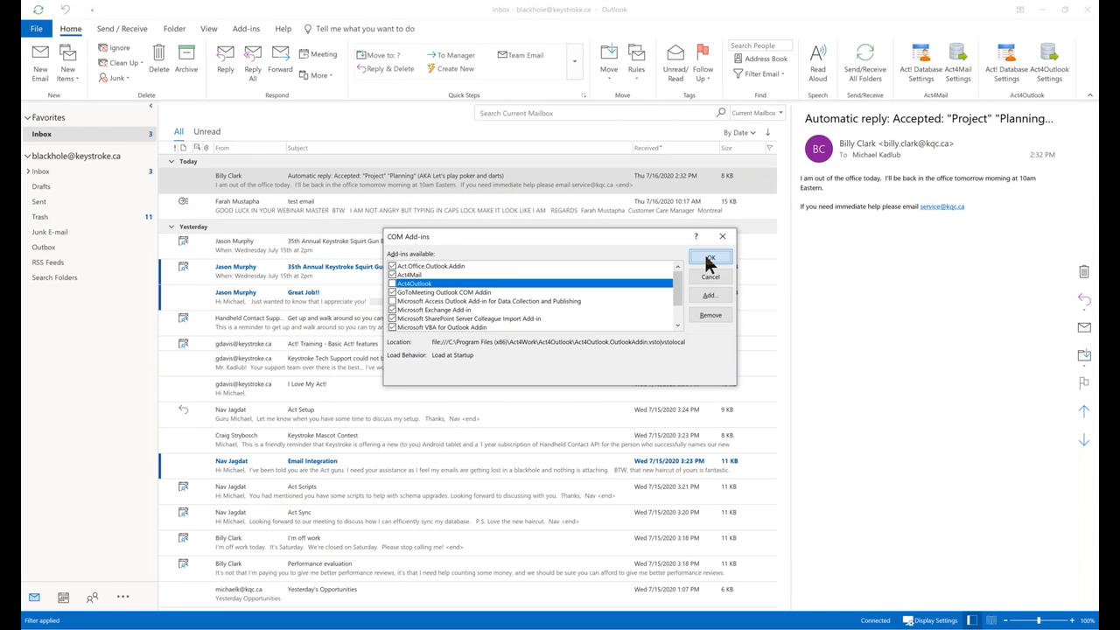
Exit Outlook and relaunch it with the Blackhole mail profile.
{"action": "left_click", "coordinate": [37, 29]}
{"action": "left_click", "coordinate": [39, 236]}
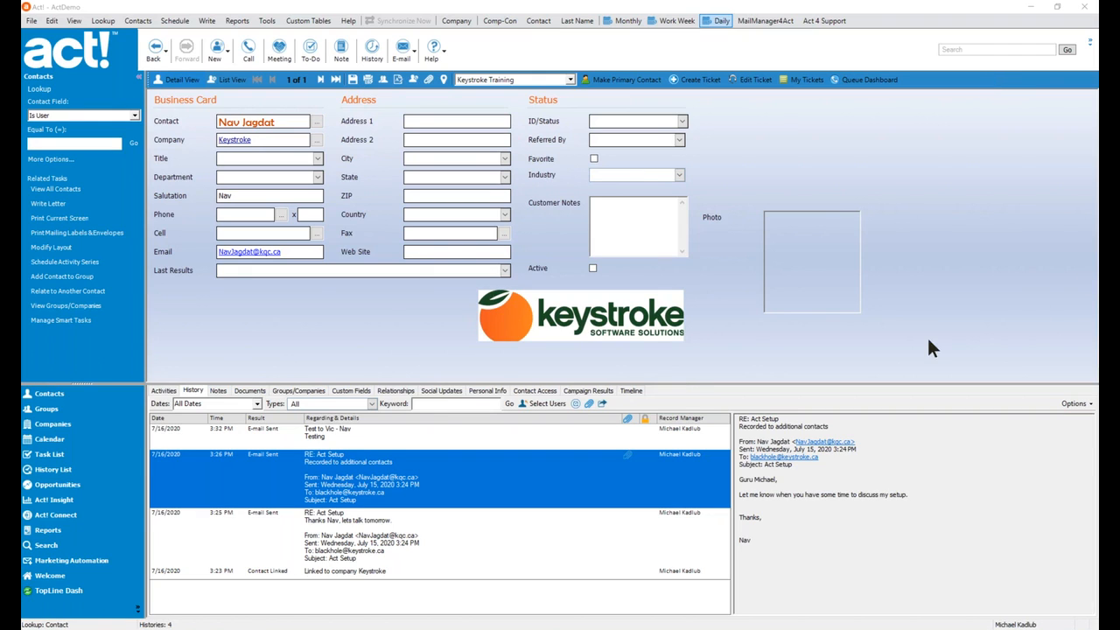
{"action": "left_click", "coordinate": [626, 312]}
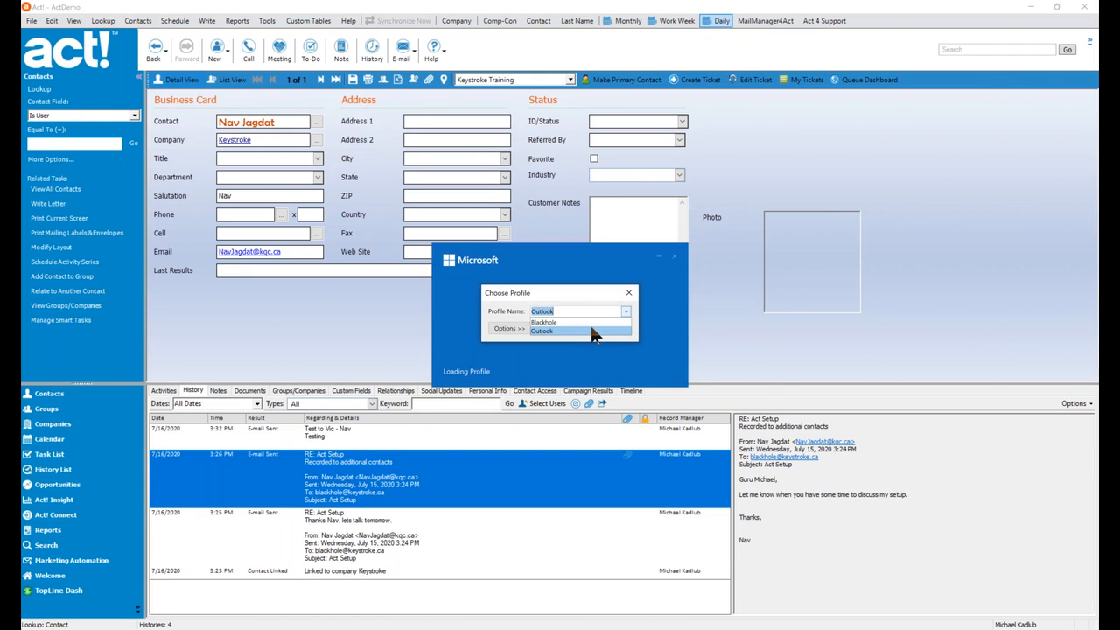
{"action": "left_click", "coordinate": [591, 322]}
{"action": "left_click", "coordinate": [570, 329]}
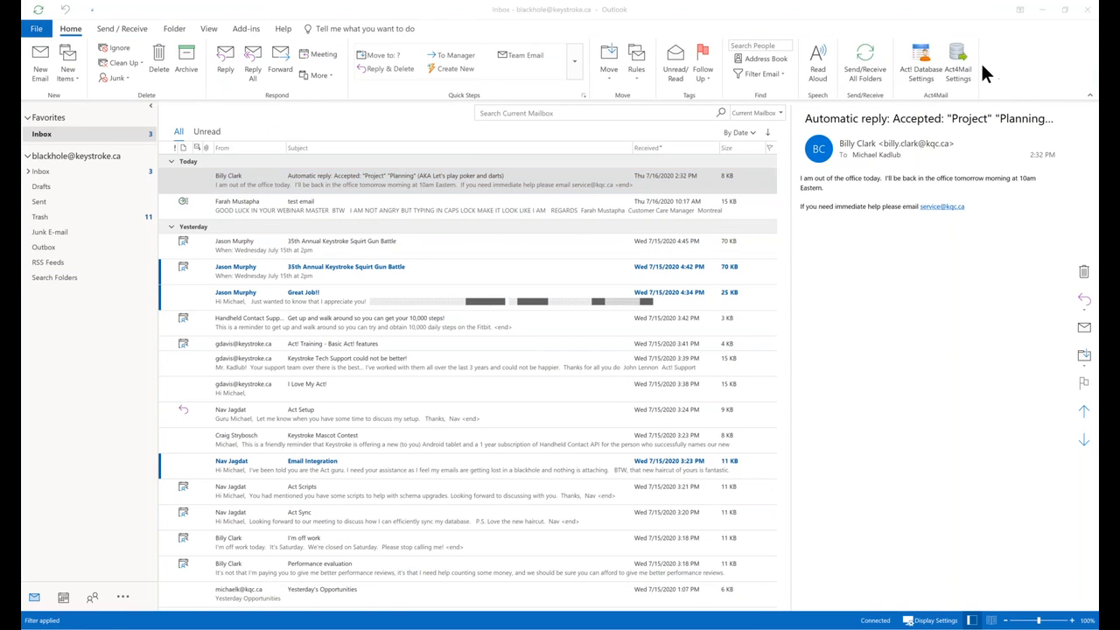
Log the Act4Mail add-in in to the KEYSTROKEDEMO Act! database.
{"action": "left_click", "coordinate": [1038, 66]}
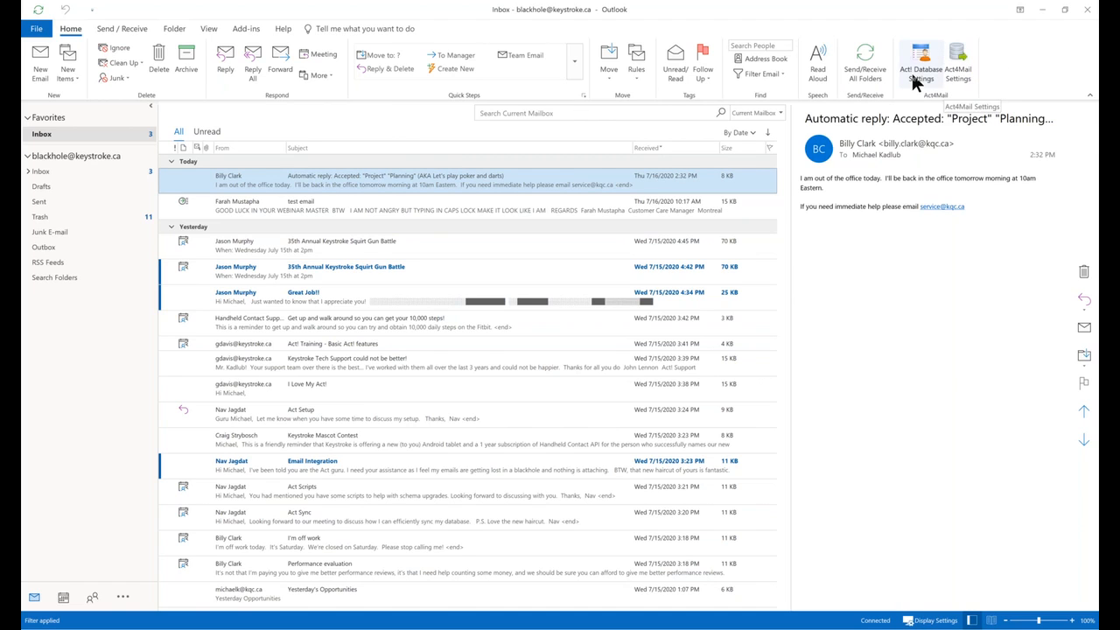
{"action": "left_click", "coordinate": [962, 67]}
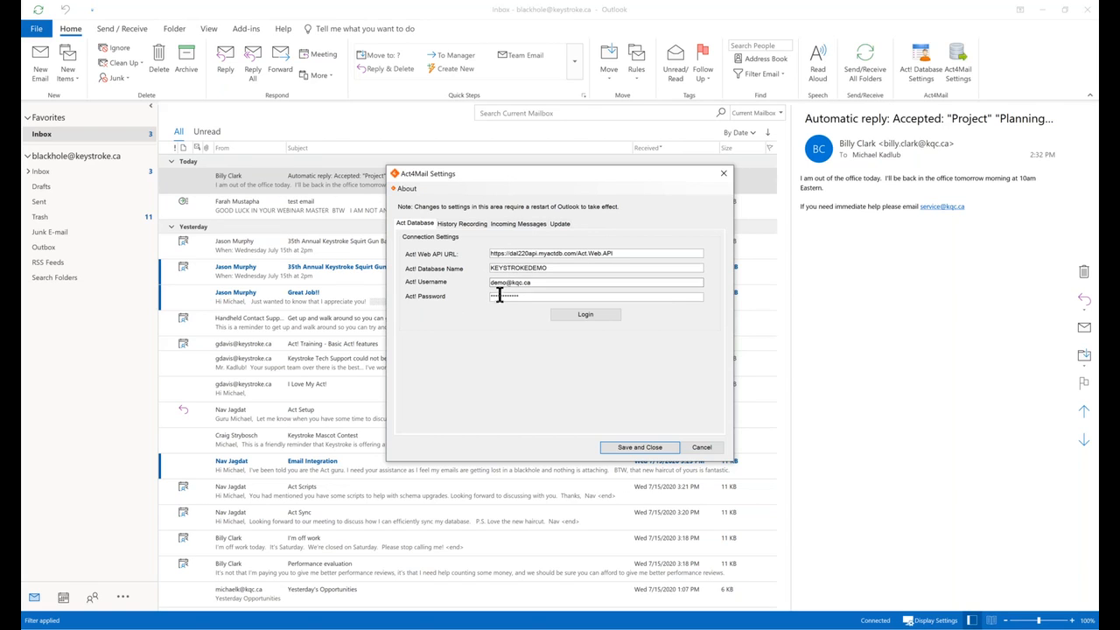
{"action": "left_click", "coordinate": [585, 317]}
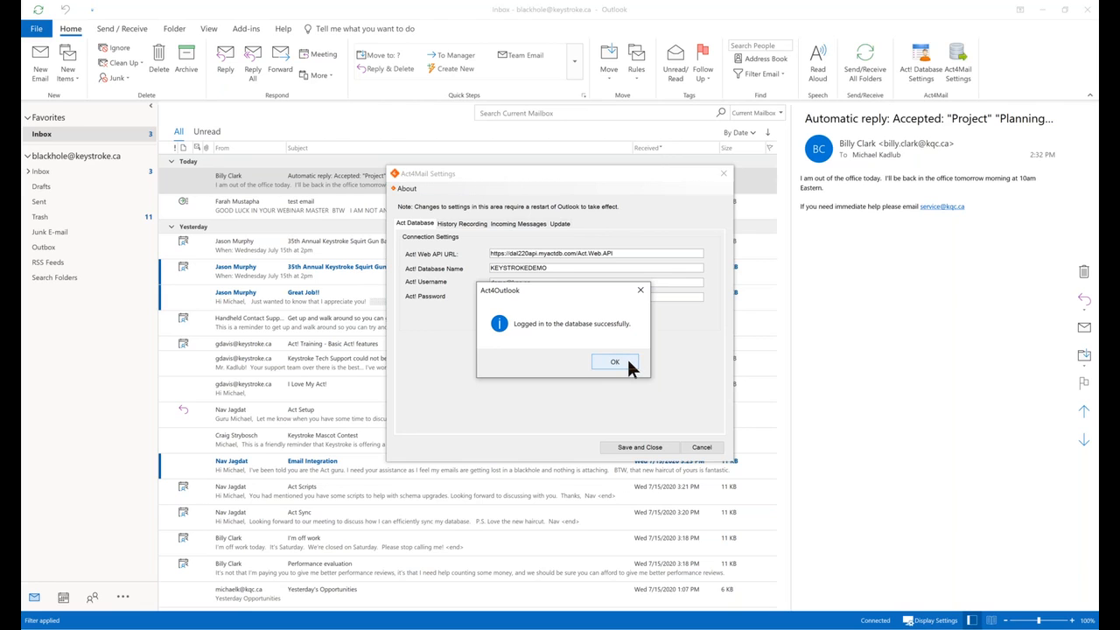
{"action": "left_click", "coordinate": [626, 362]}
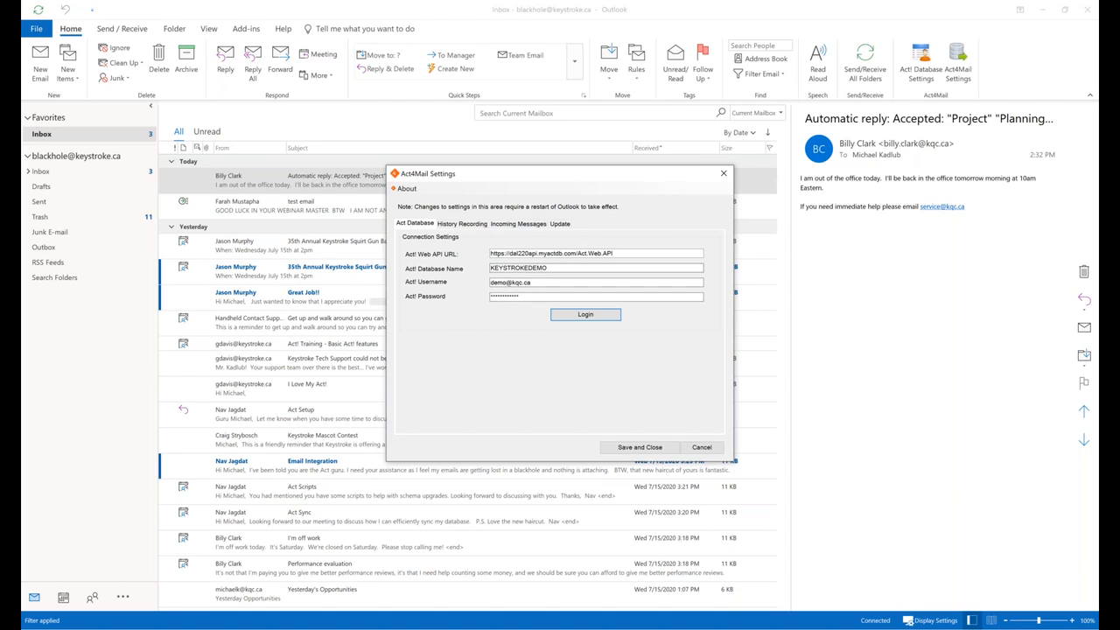
Review History Recording, Incoming Messages and Update options, confirm version 1.0.0.0, and save the settings.
{"action": "left_click", "coordinate": [456, 224]}
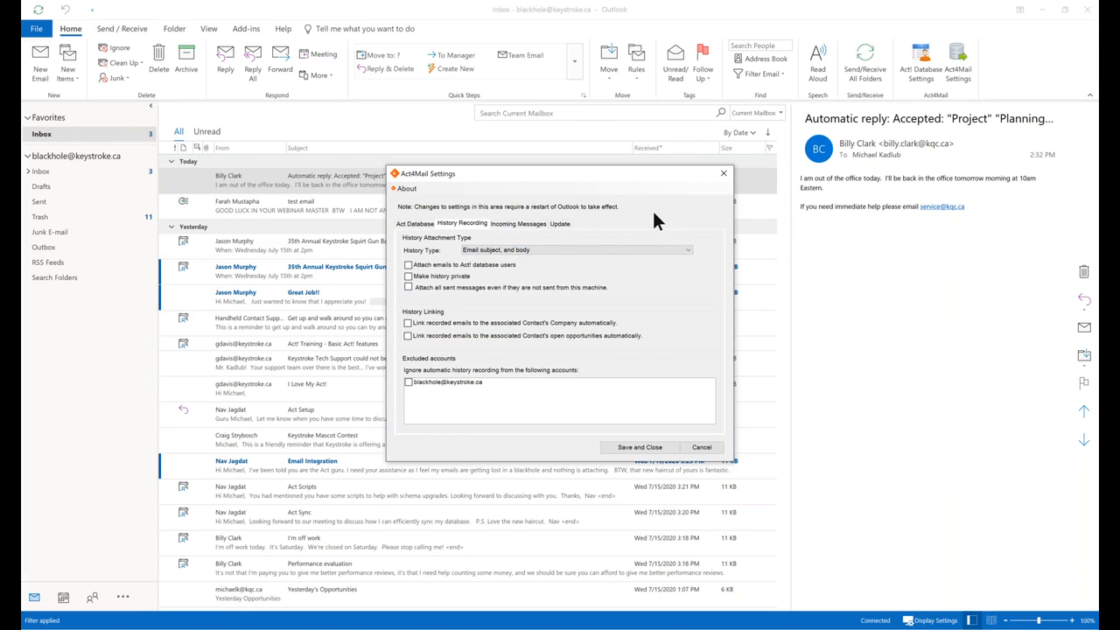
{"action": "left_click", "coordinate": [515, 223]}
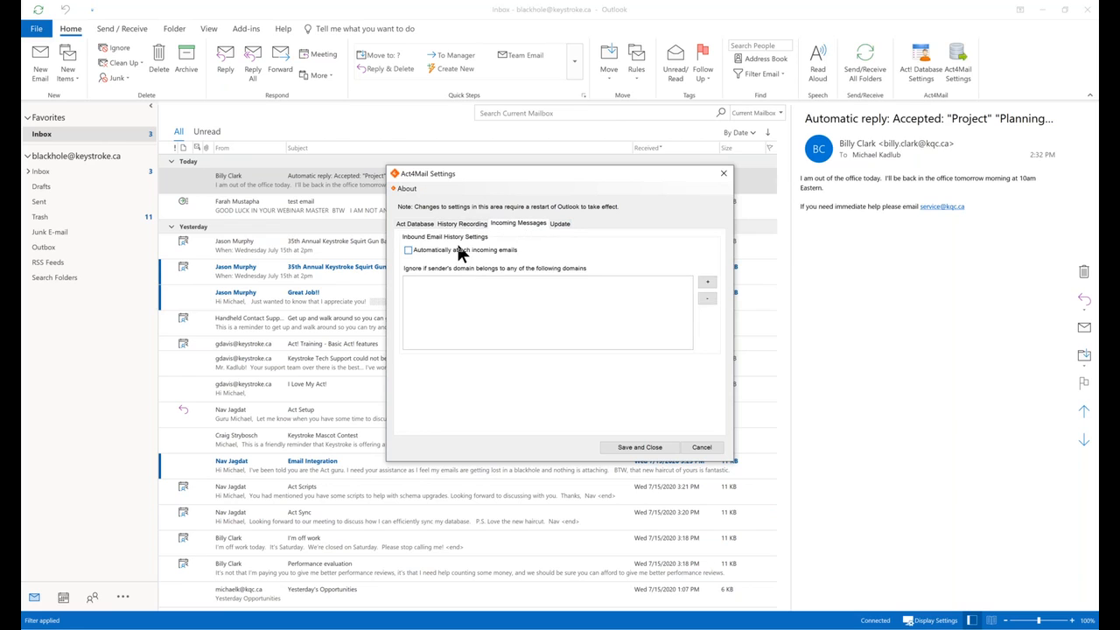
{"action": "left_click", "coordinate": [561, 225]}
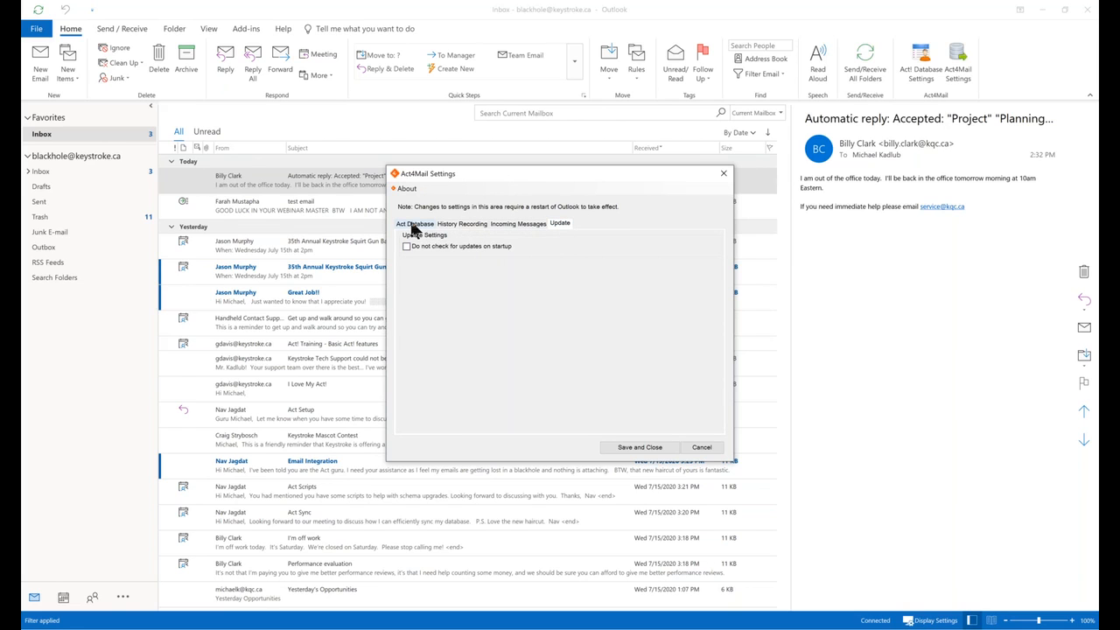
{"action": "left_click", "coordinate": [406, 189]}
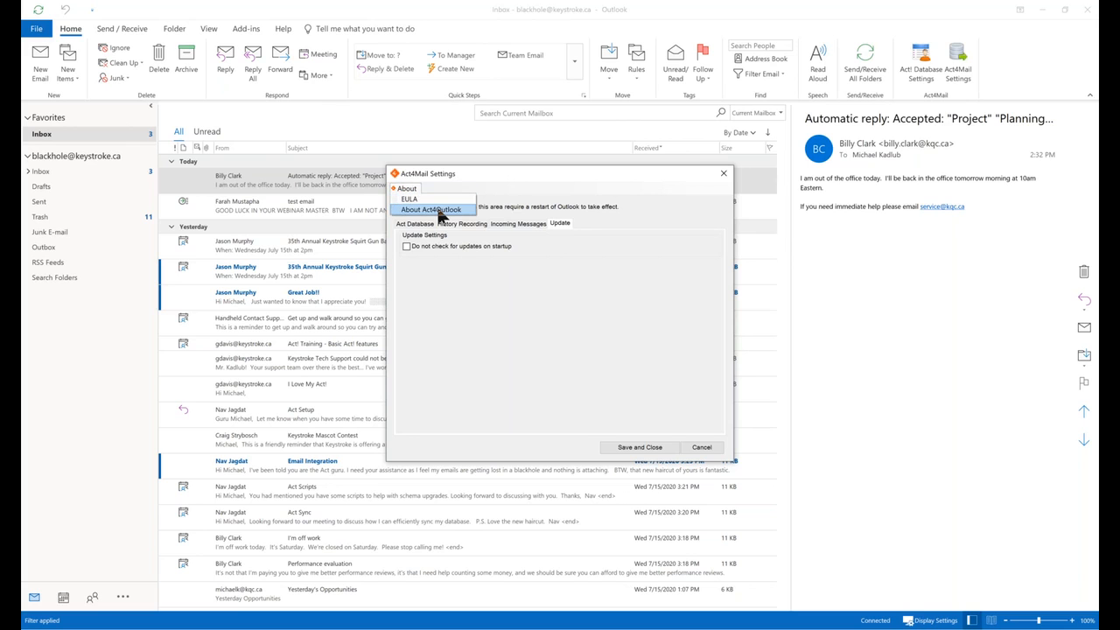
{"action": "left_click", "coordinate": [438, 212]}
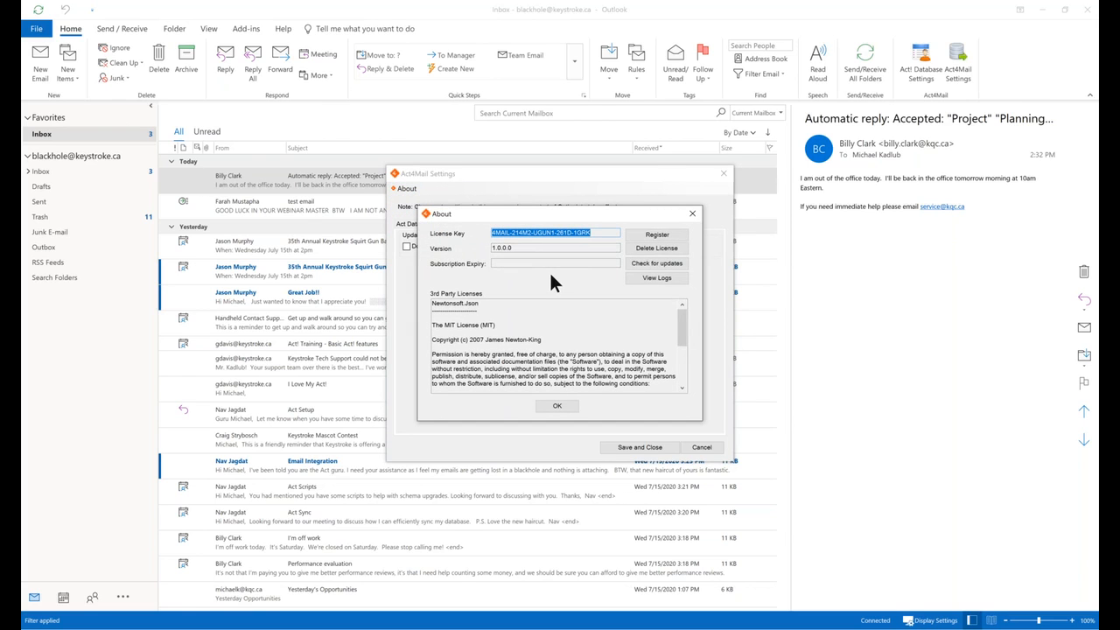
{"action": "left_click", "coordinate": [558, 406]}
{"action": "left_click", "coordinate": [674, 446]}
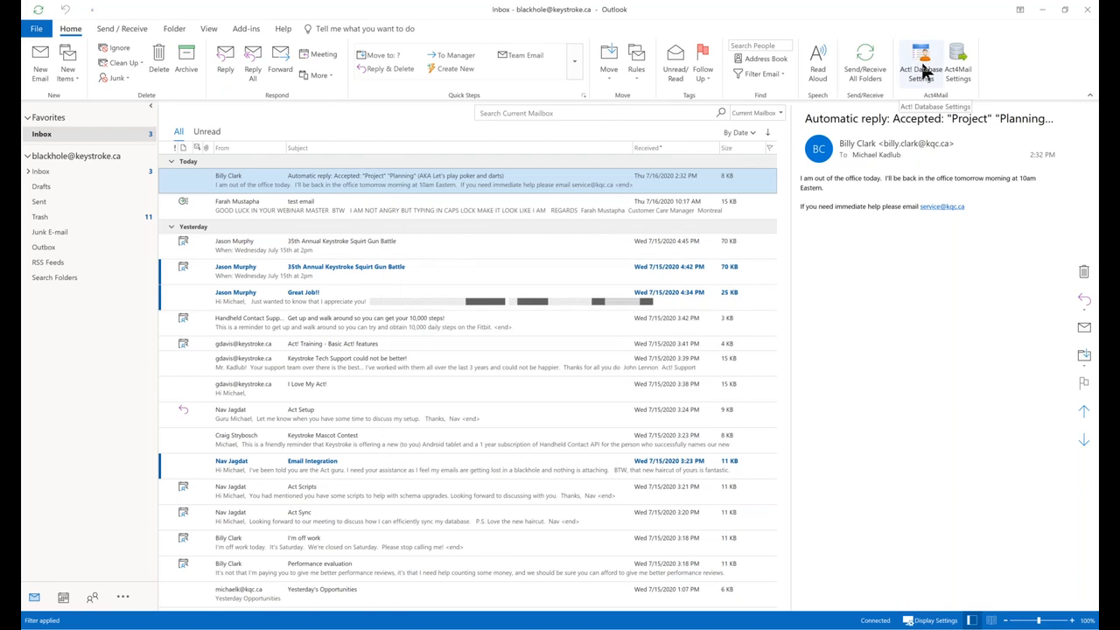
{"action": "left_click", "coordinate": [921, 70]}
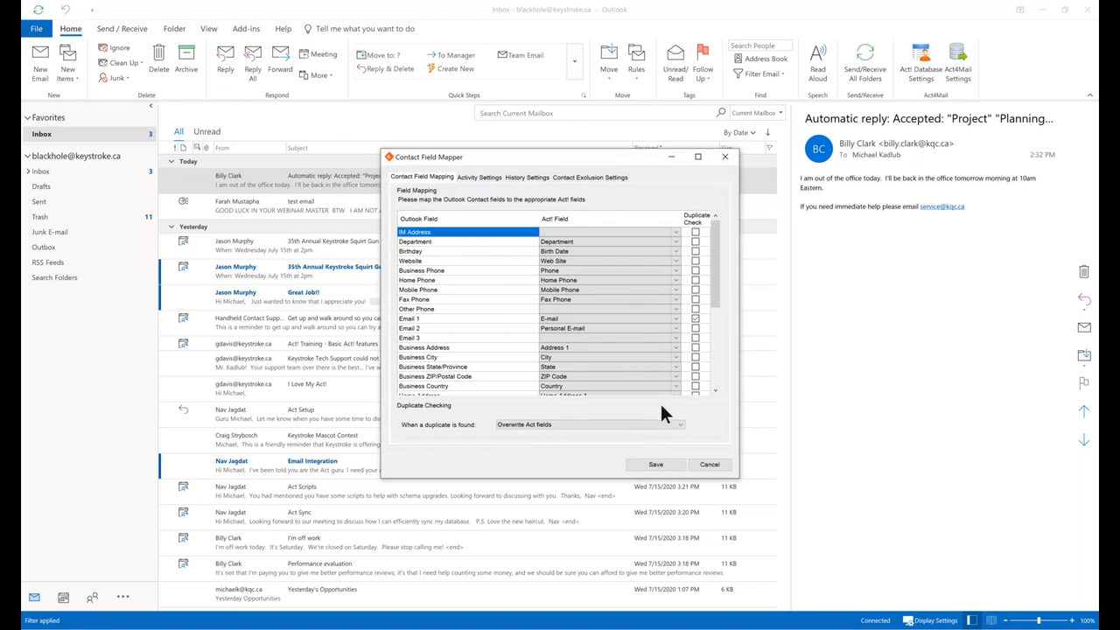
{"action": "left_click", "coordinate": [482, 175]}
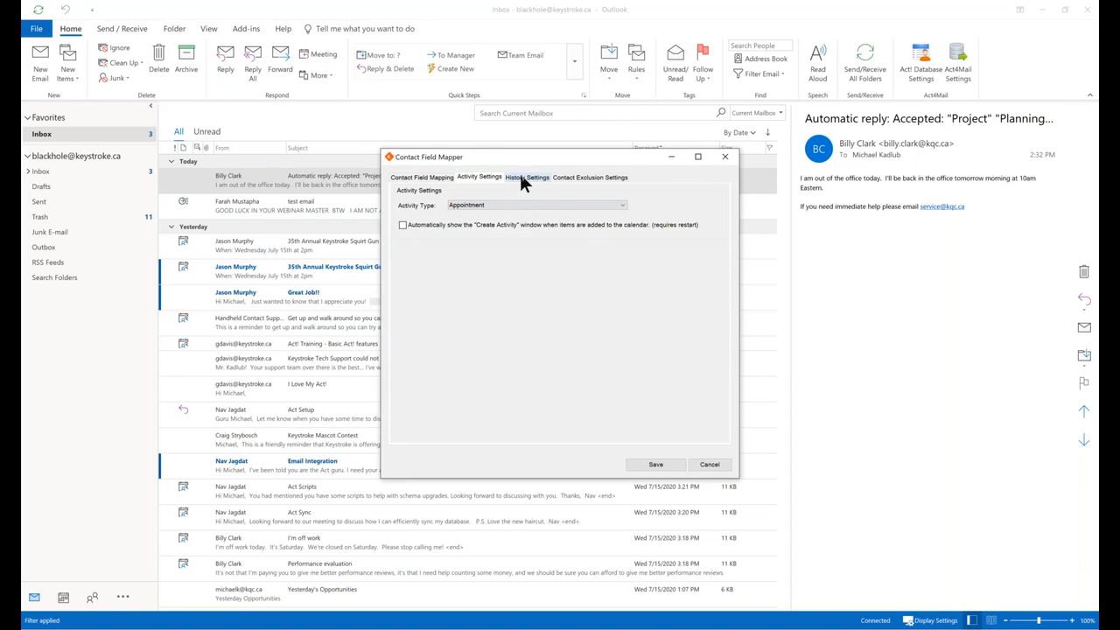
{"action": "left_click", "coordinate": [522, 177]}
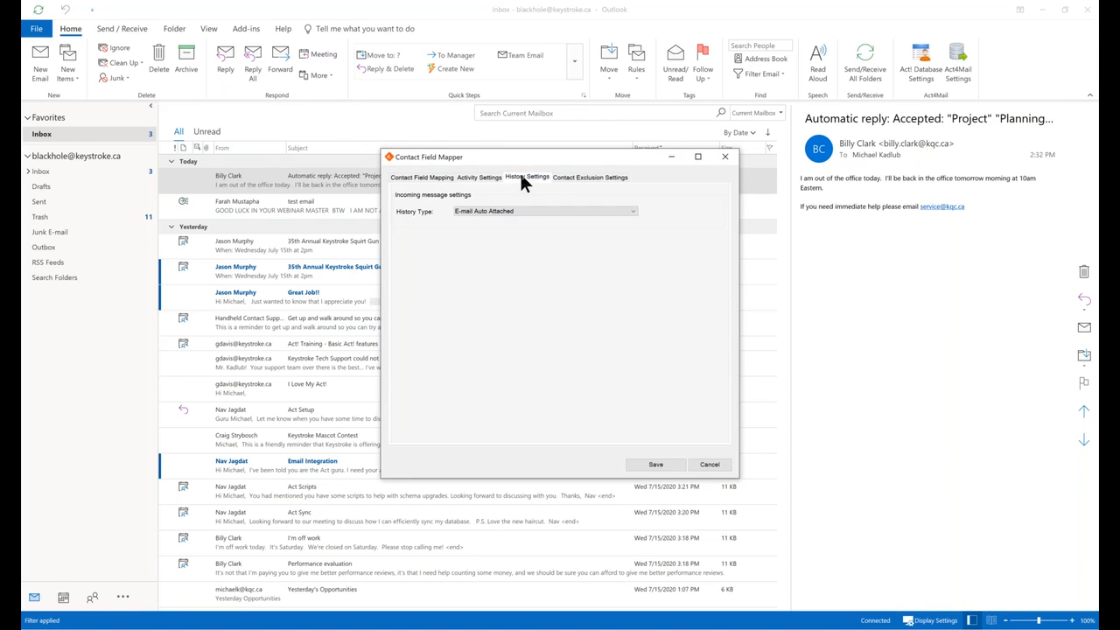
{"action": "left_click", "coordinate": [572, 183]}
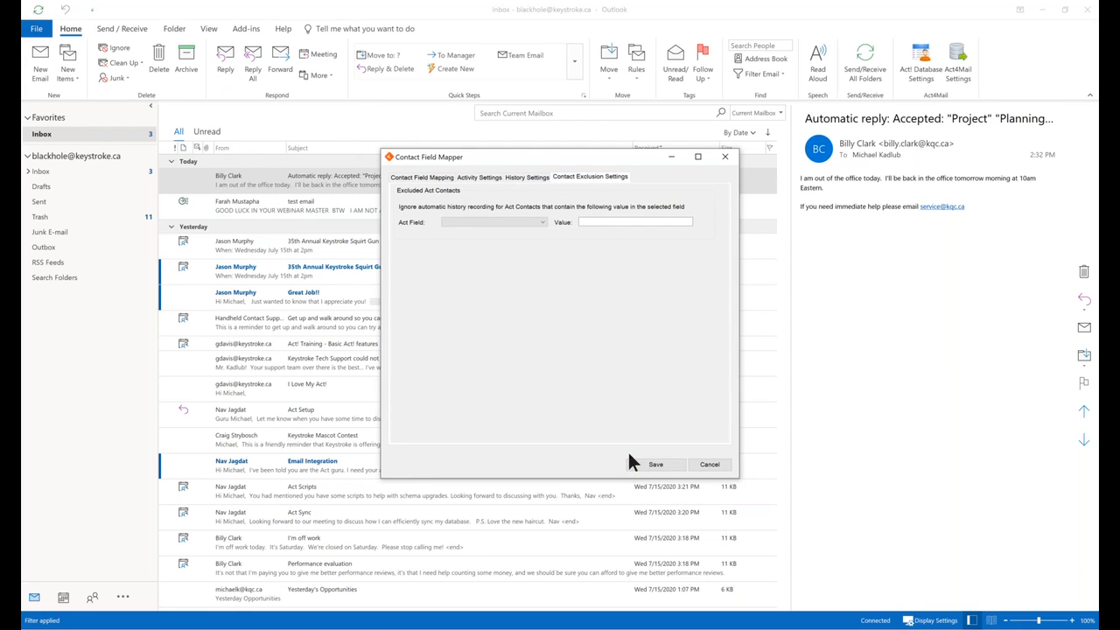
{"action": "left_click", "coordinate": [712, 464]}
{"action": "left_click", "coordinate": [958, 69]}
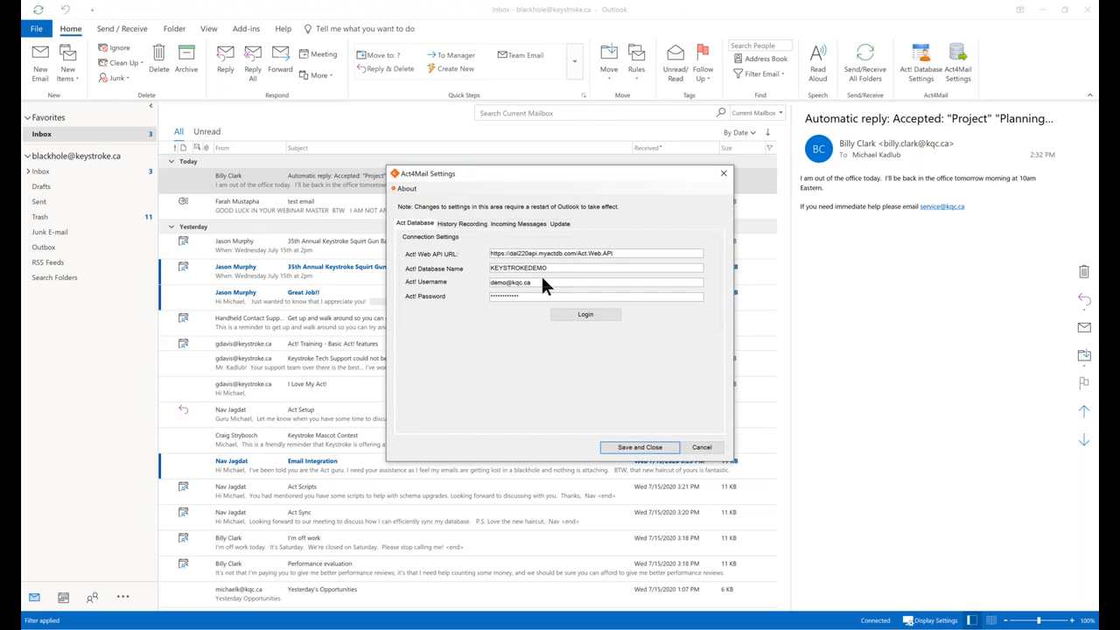
{"action": "left_click", "coordinate": [710, 449]}
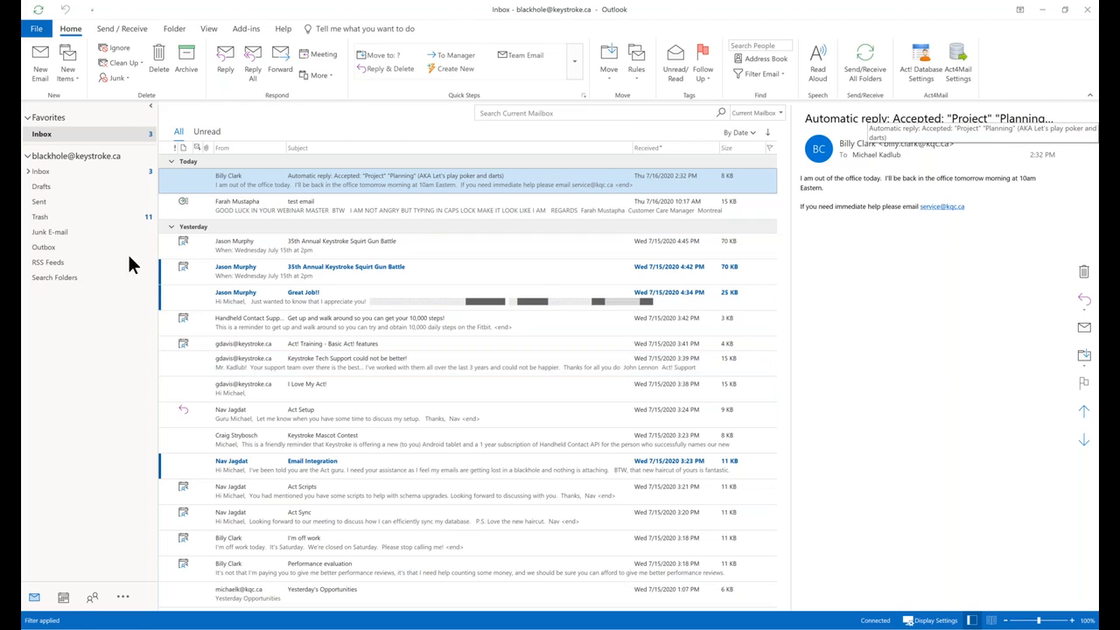
Create an Act! contact from the Act Setup email's sender with company Keystroke.
{"action": "left_click", "coordinate": [353, 415]}
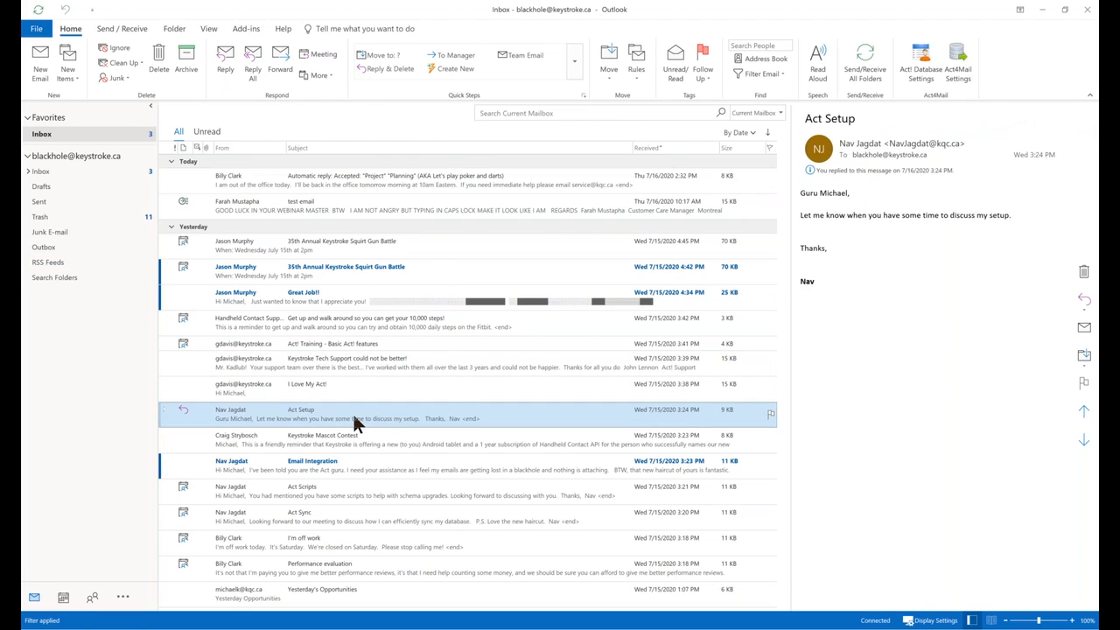
{"action": "right_click", "coordinate": [353, 415]}
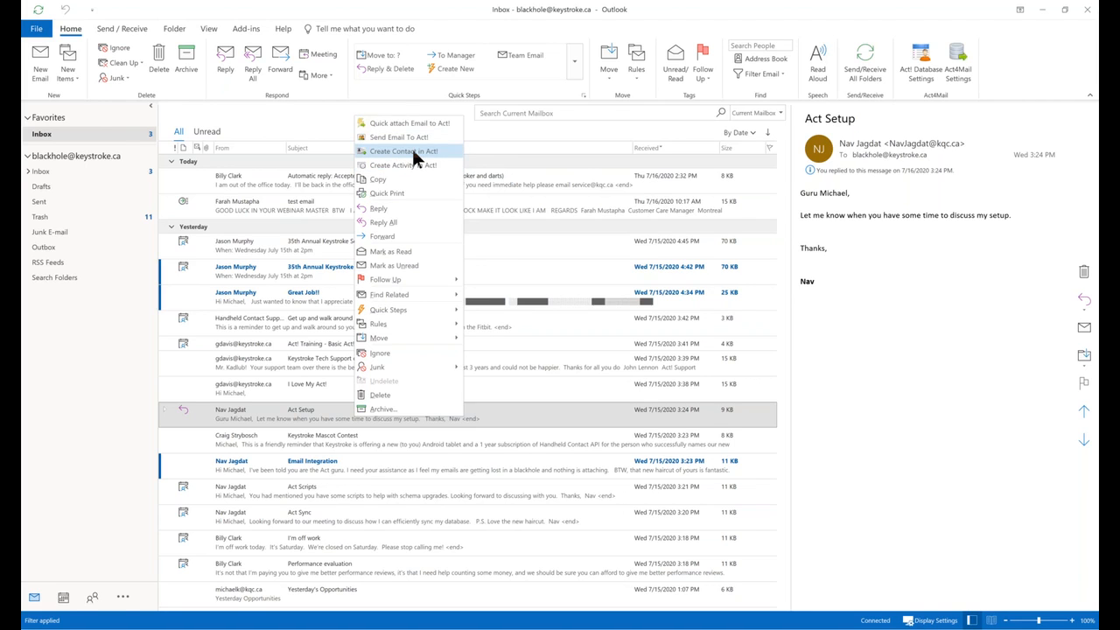
{"action": "left_click", "coordinate": [412, 151]}
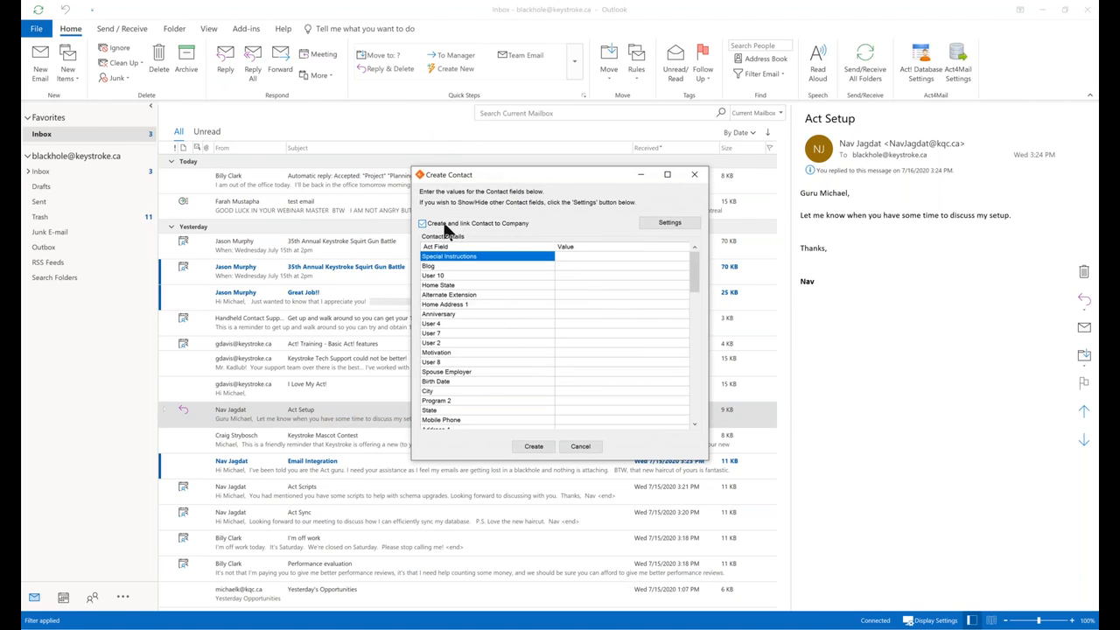
{"action": "left_click", "coordinate": [483, 247]}
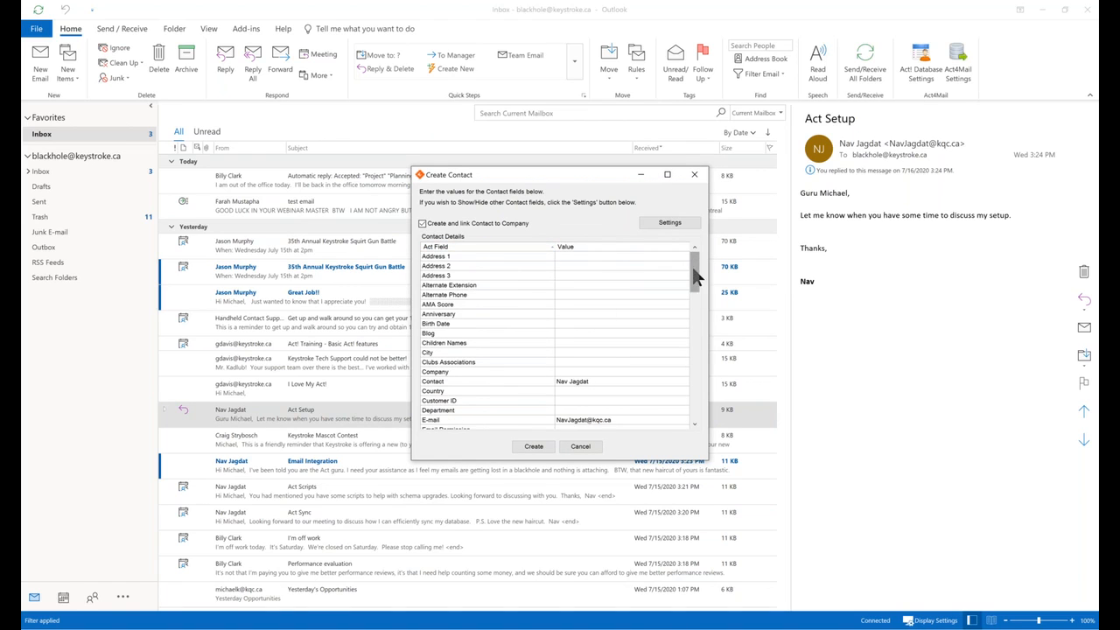
{"action": "left_click_drag", "start_coordinate": [692, 272], "coordinate": [692, 284]}
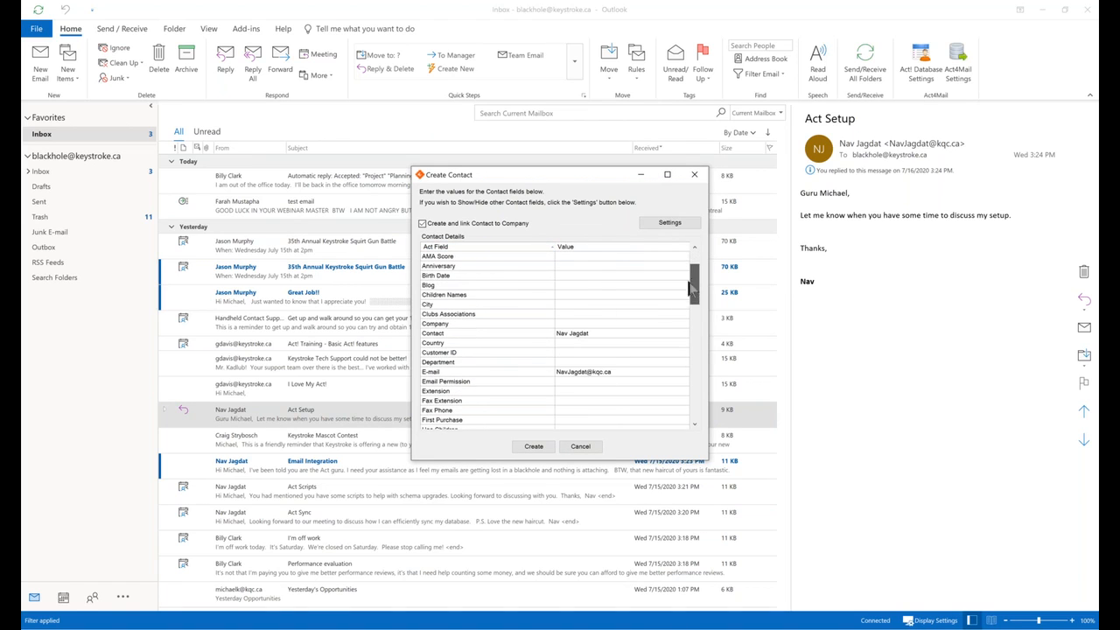
{"action": "left_click", "coordinate": [580, 323]}
{"action": "type", "text": "Keystroke"}
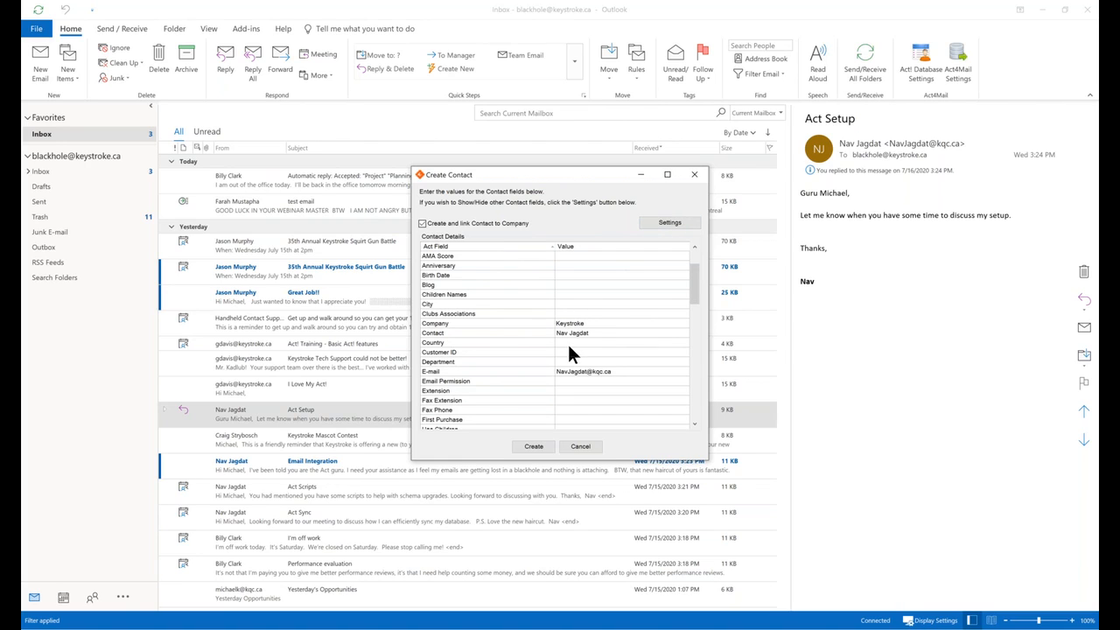
{"action": "left_click", "coordinate": [535, 447]}
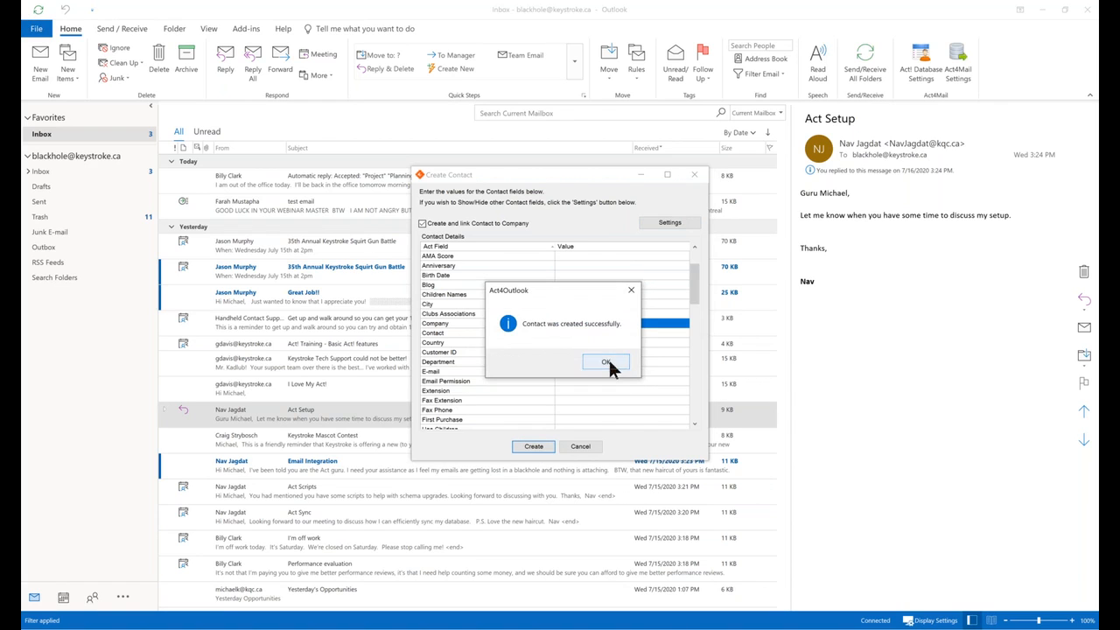
{"action": "left_click", "coordinate": [606, 362]}
{"action": "left_click_drag", "start_coordinate": [21, 144], "coordinate": [435, 132]}
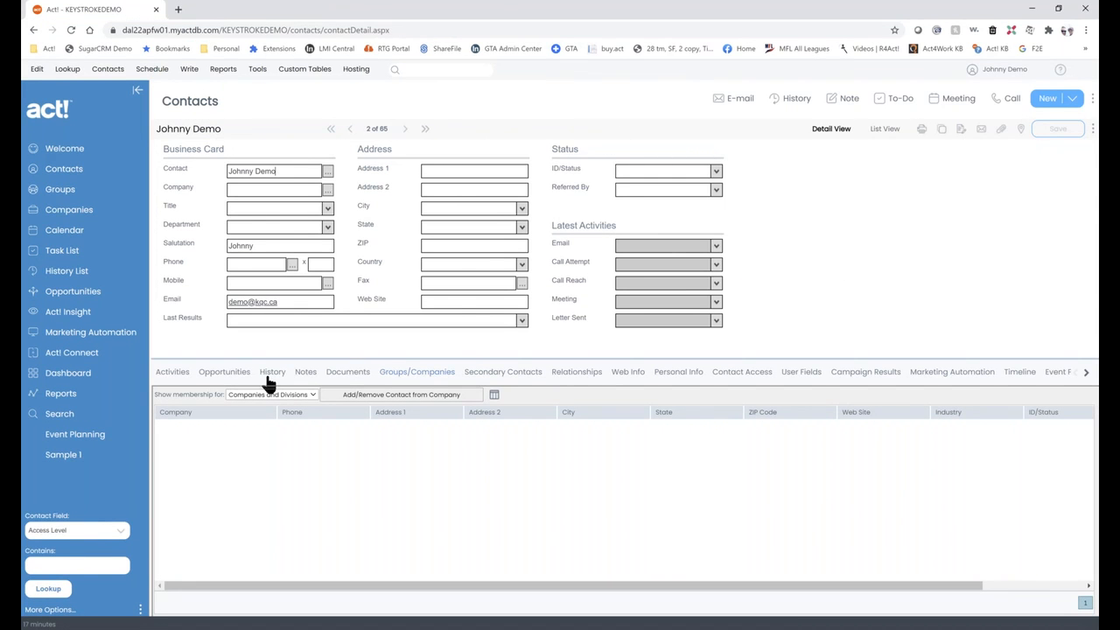
Look up the contact by name in Act!
{"action": "left_click", "coordinate": [68, 69]}
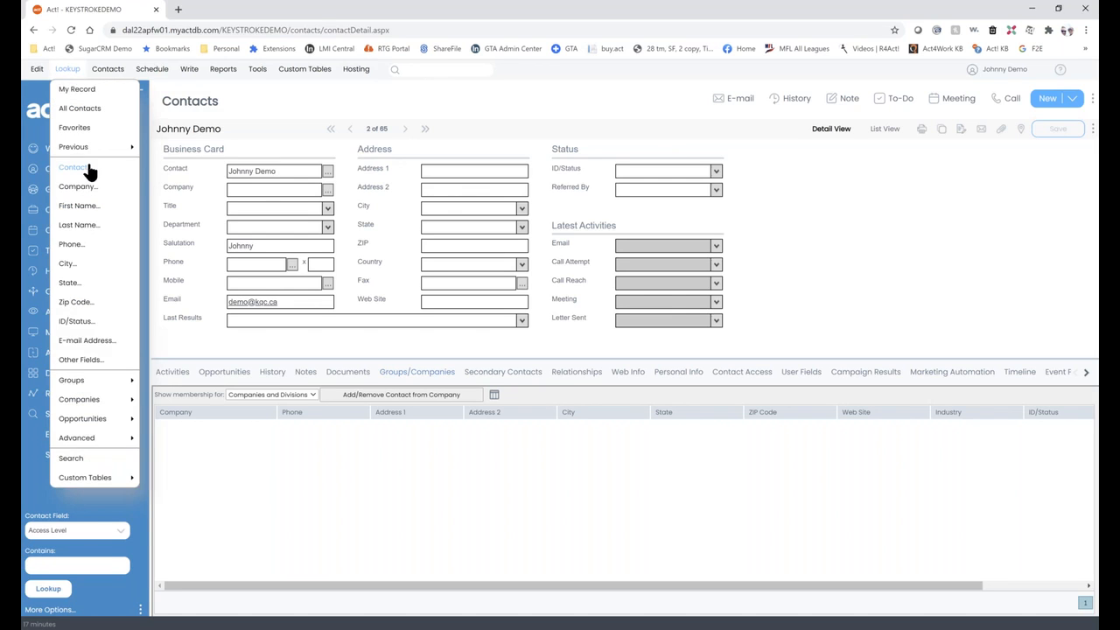
{"action": "left_click", "coordinate": [87, 166]}
{"action": "type", "text": "av"}
{"action": "key", "text": "Return"}
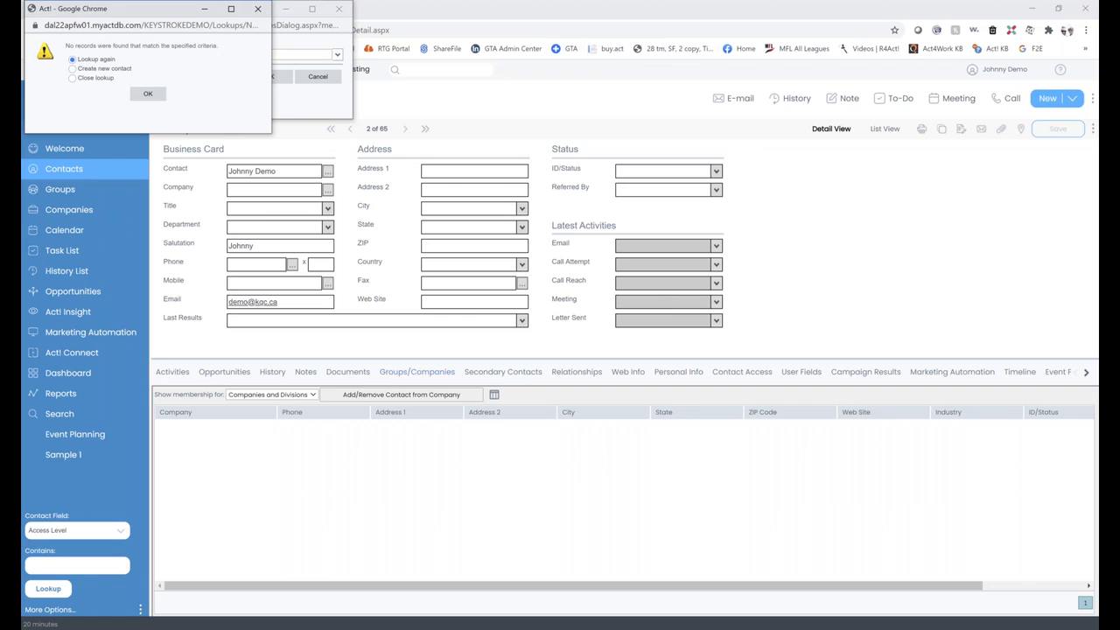
{"action": "key", "text": "Return"}
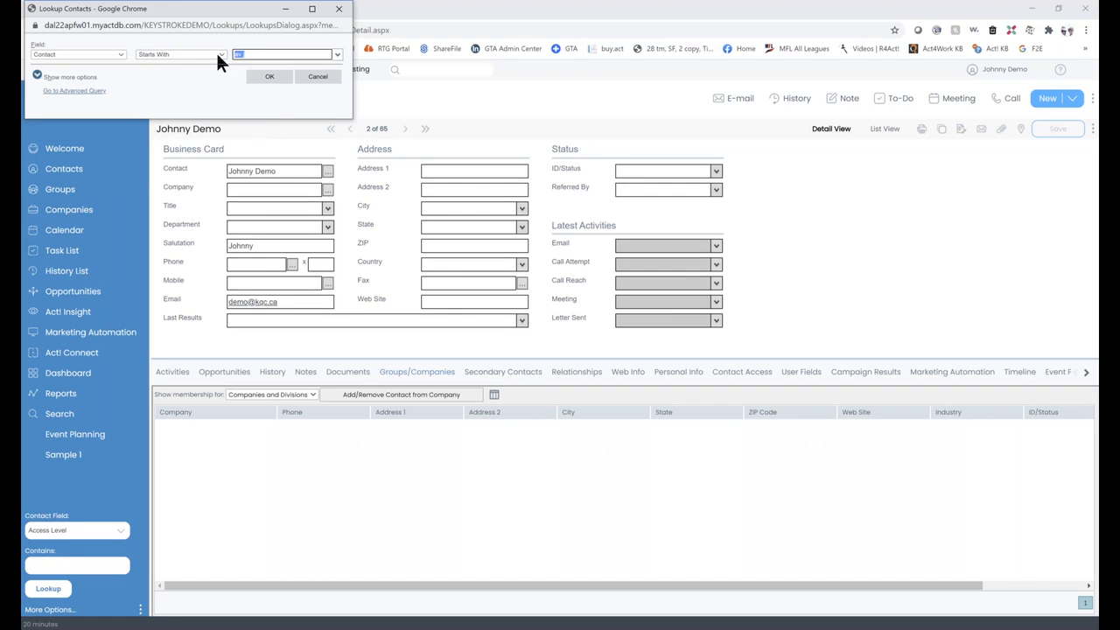
{"action": "type", "text": "nav j"}
{"action": "key", "text": "Return"}
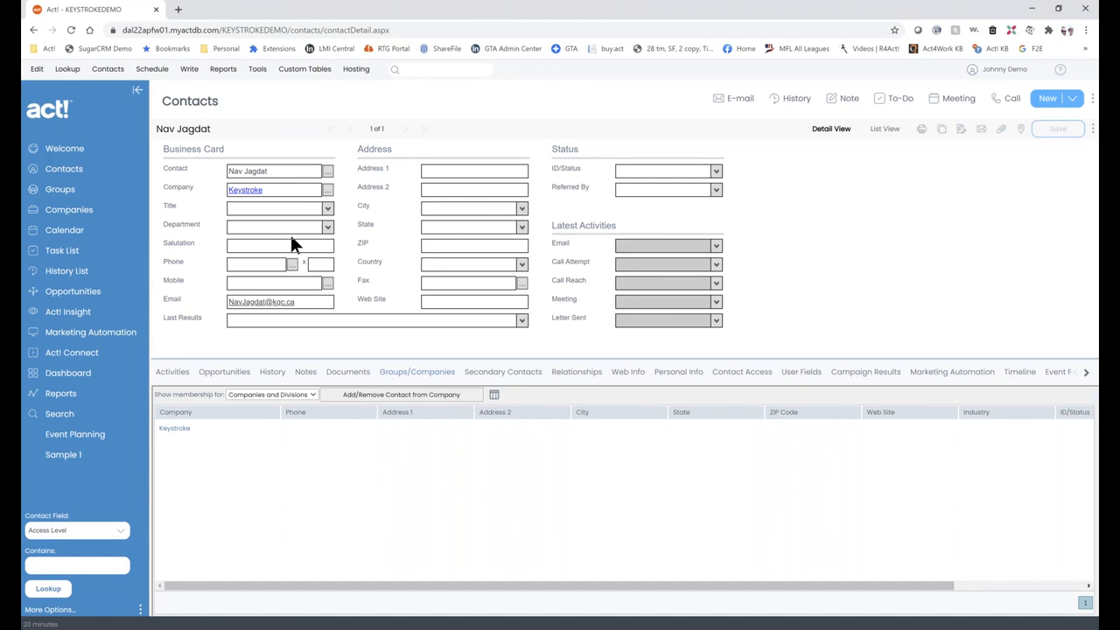
Open the Keystroke company record and its linked contact's detail page.
{"action": "left_click", "coordinate": [235, 194]}
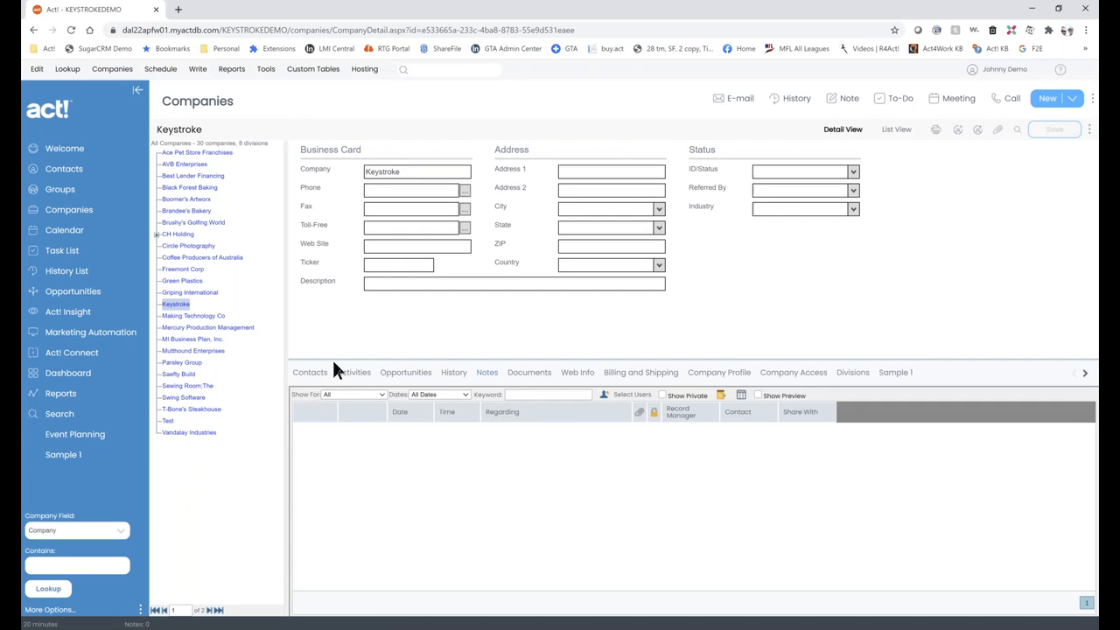
{"action": "left_click", "coordinate": [317, 374]}
{"action": "left_click", "coordinate": [343, 427]}
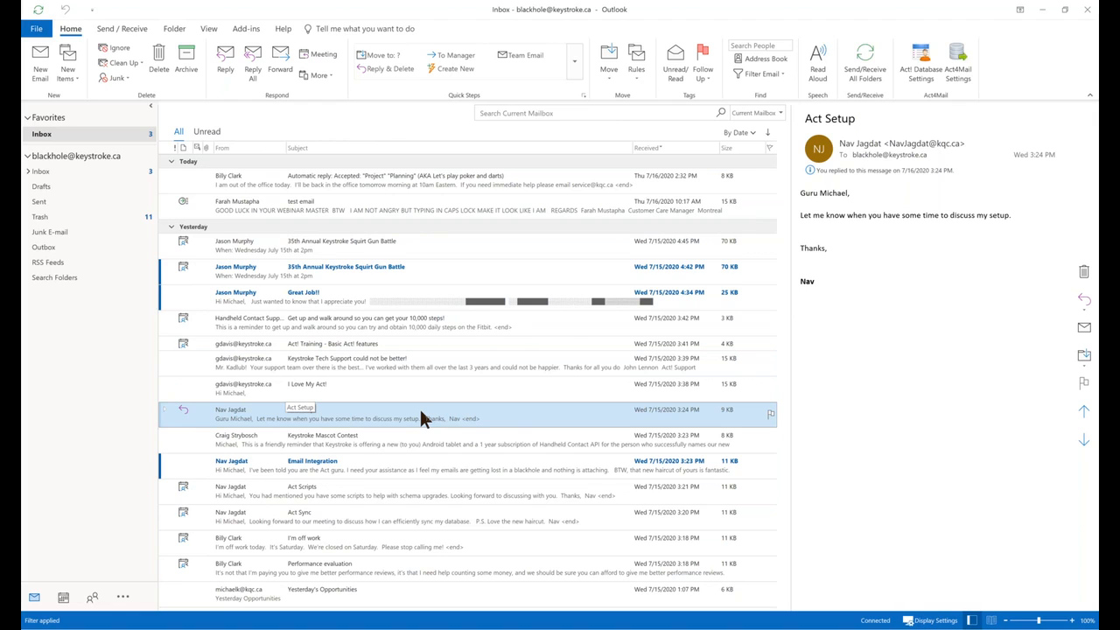
Reply to the Act Setup email with 'Testing Act4Mail' and send it.
{"action": "left_click", "coordinate": [230, 69]}
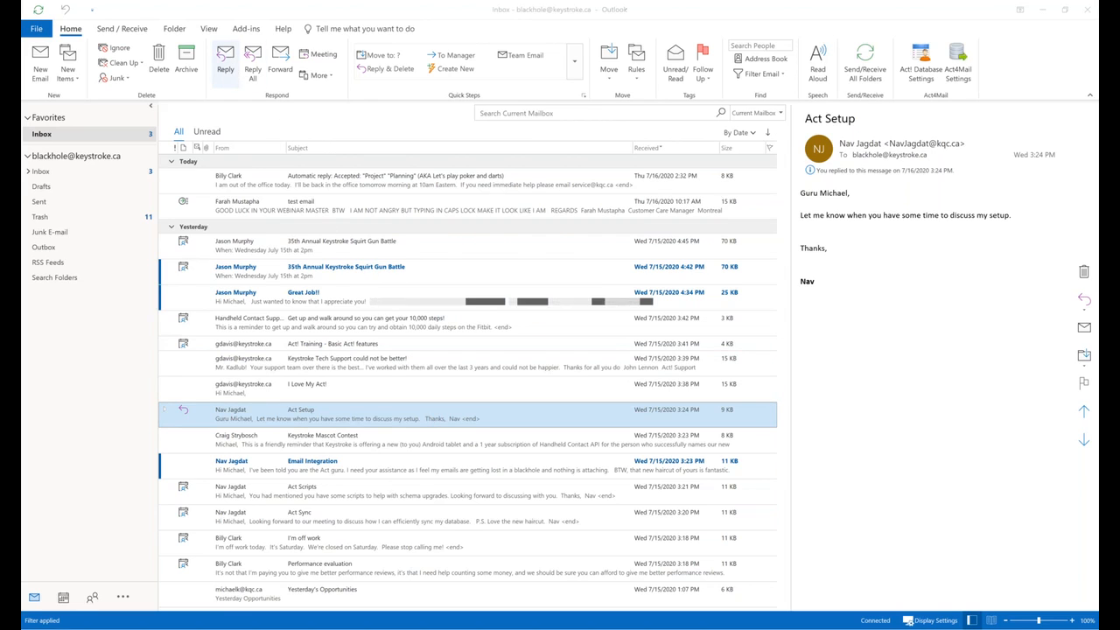
{"action": "type", "text": "Test"}
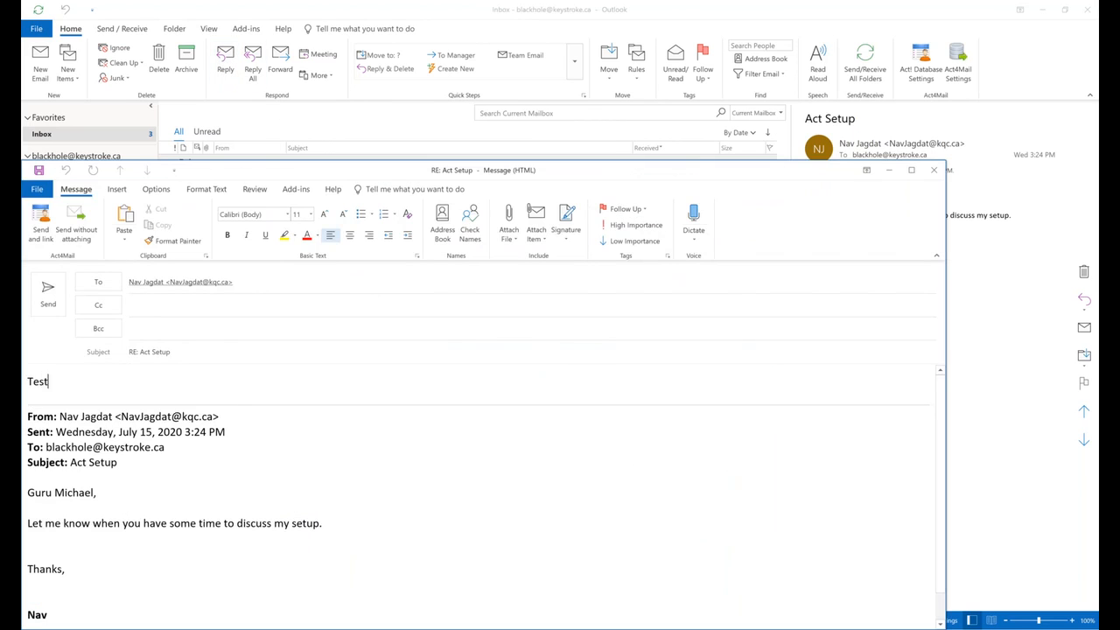
{"action": "type", "text": "ing Act4Mail"}
{"action": "left_click_drag", "start_coordinate": [260, 177], "coordinate": [317, 168]}
{"action": "left_click", "coordinate": [112, 294]}
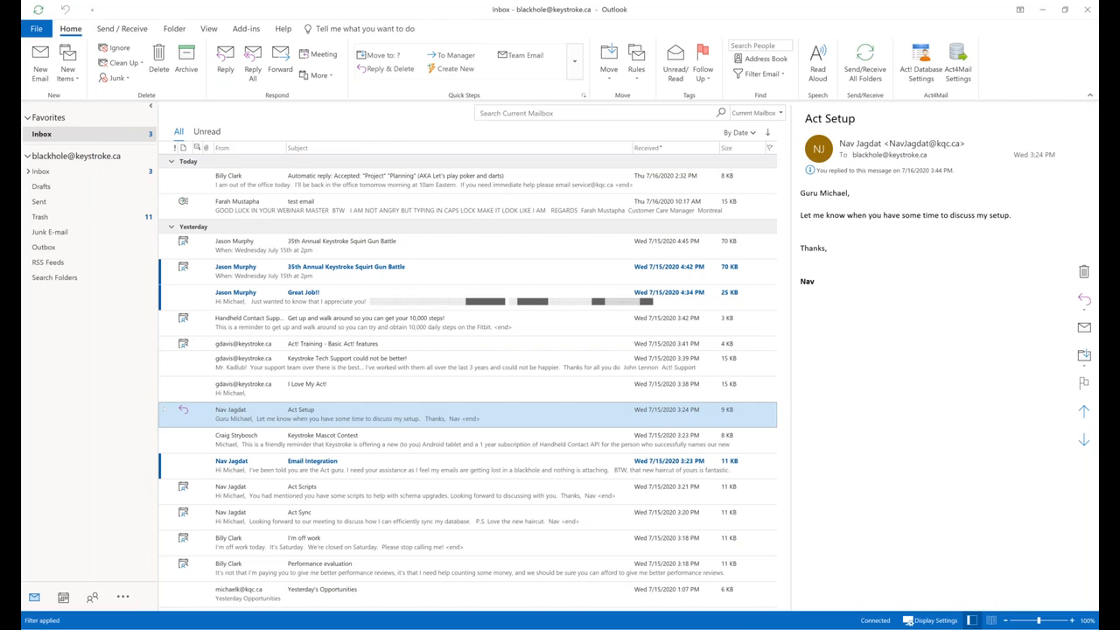
{"action": "left_click", "coordinate": [1107, 165]}
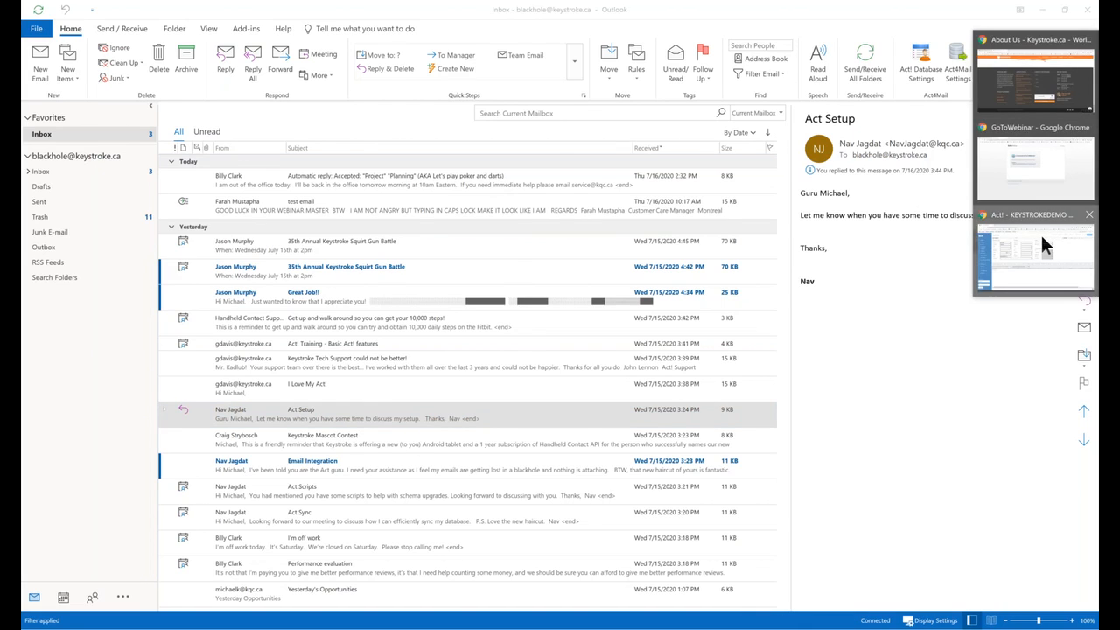
Check the contact's History for the 7/16 E-mail Sent entry, then bring Act4Mail forward.
{"action": "left_click", "coordinate": [1044, 247]}
{"action": "left_click", "coordinate": [272, 372]}
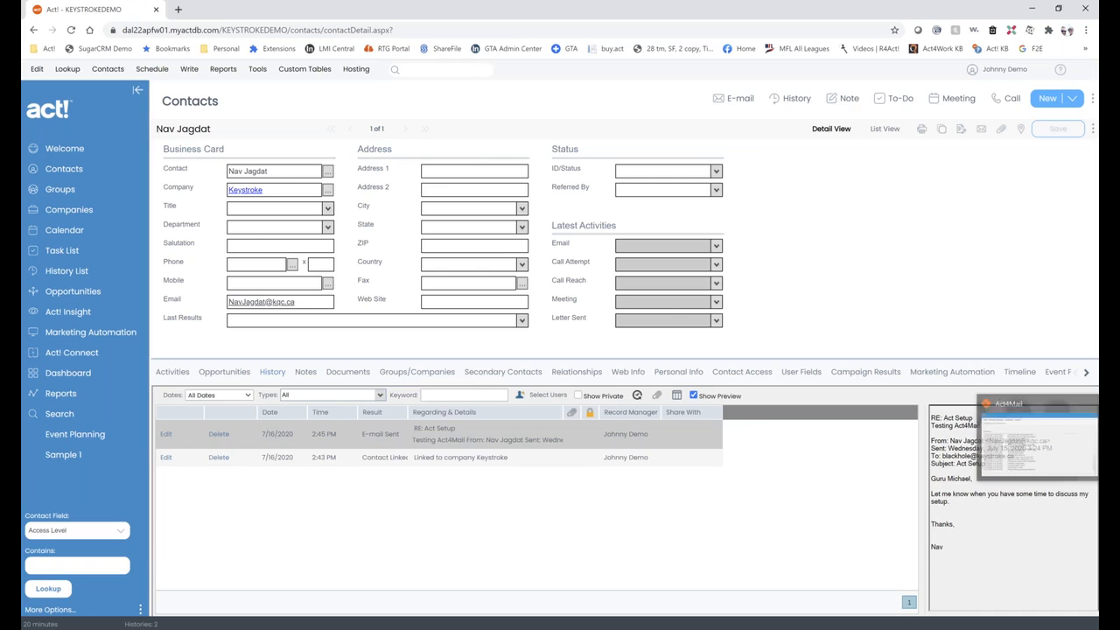
{"action": "left_click", "coordinate": [1110, 438]}
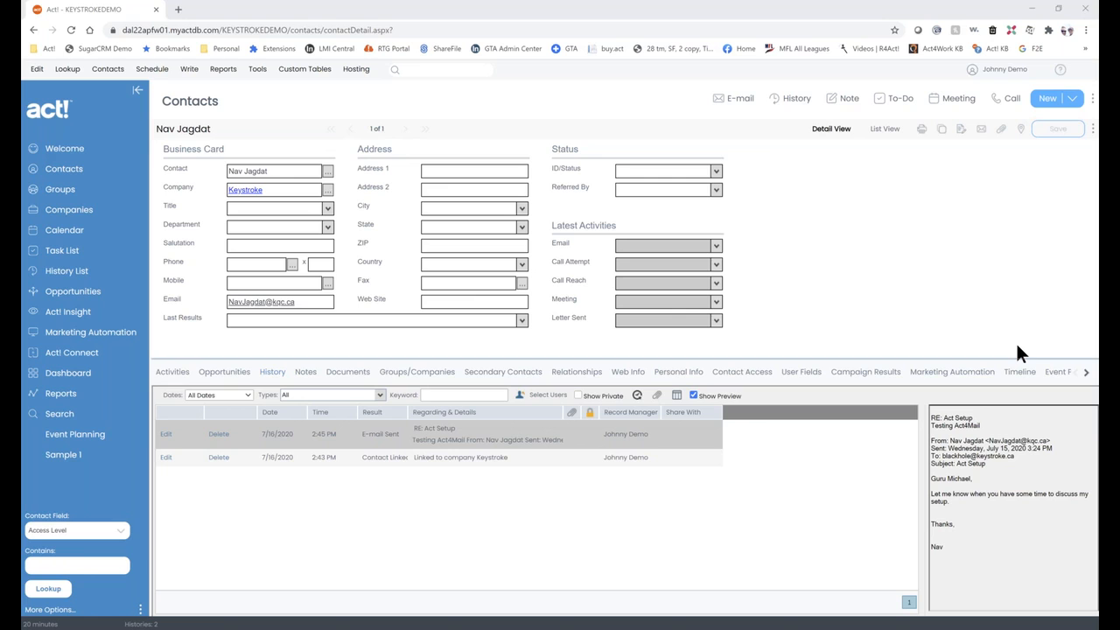
{"action": "left_click_drag", "start_coordinate": [908, 204], "coordinate": [512, 207]}
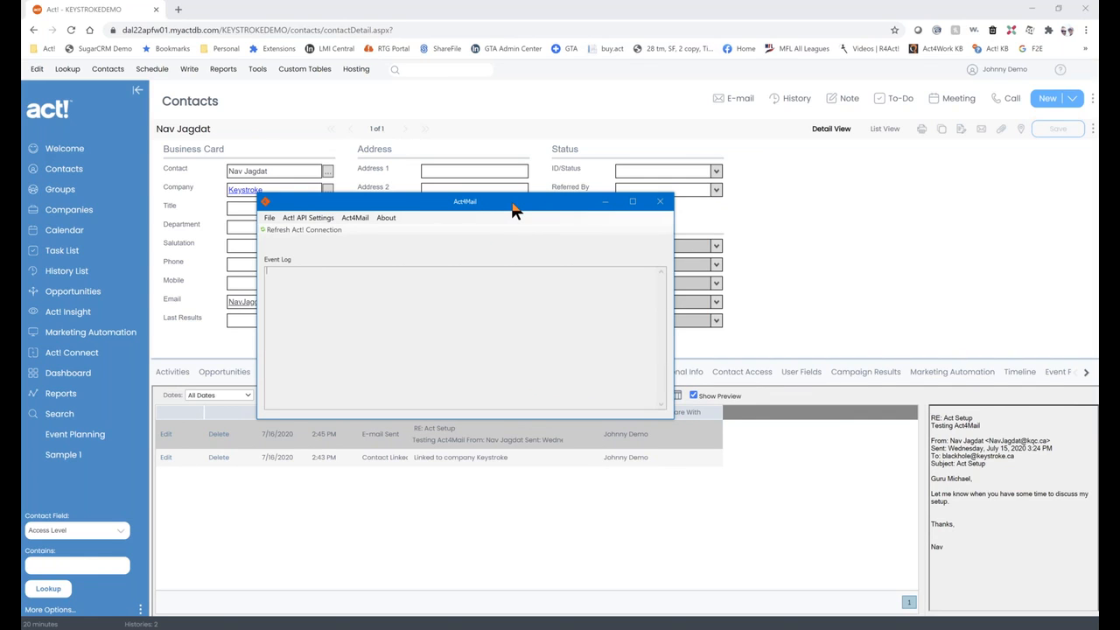
Log Act4Mail in to the Act! Web API for KEYSTROKEDEMO and save the connection.
{"action": "left_click", "coordinate": [1030, 12]}
{"action": "left_click", "coordinate": [1032, 10]}
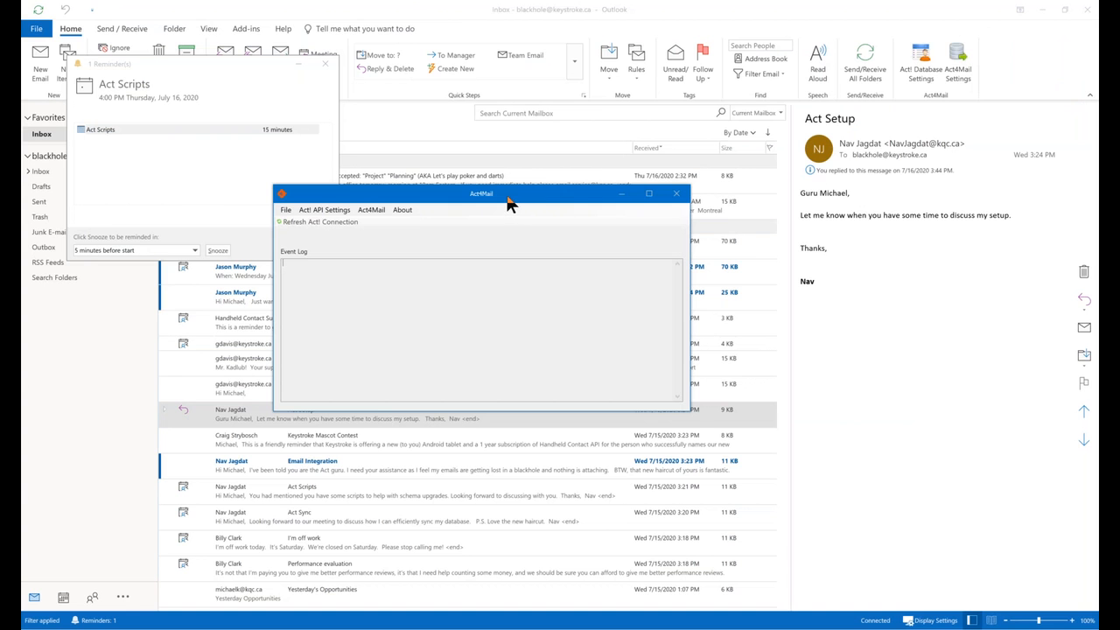
{"action": "left_click", "coordinate": [326, 64]}
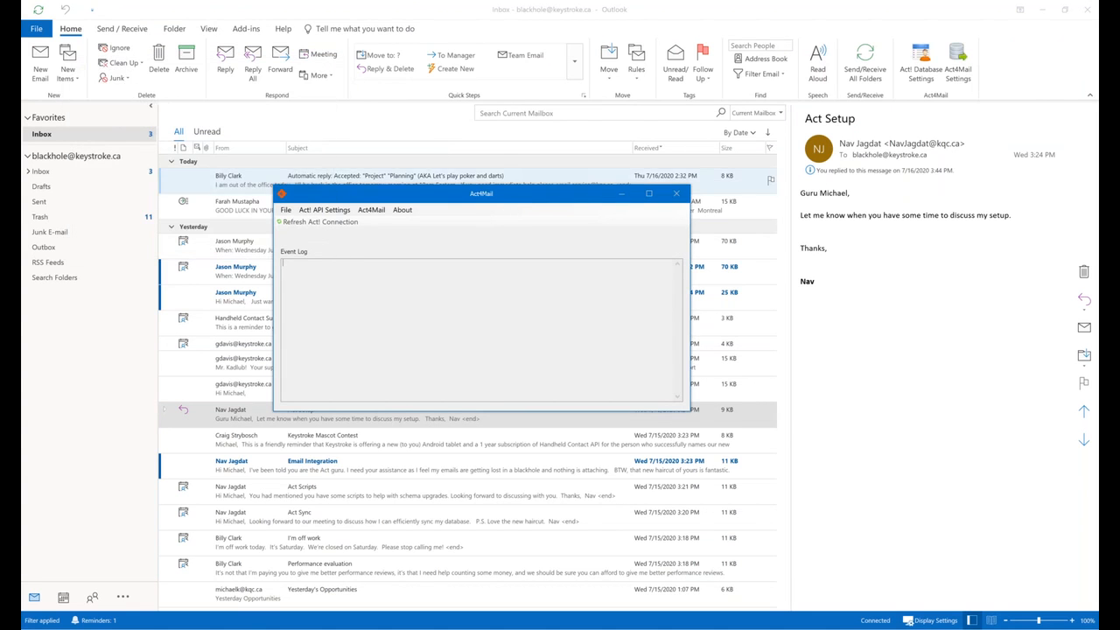
{"action": "left_click_drag", "start_coordinate": [496, 193], "coordinate": [558, 166]}
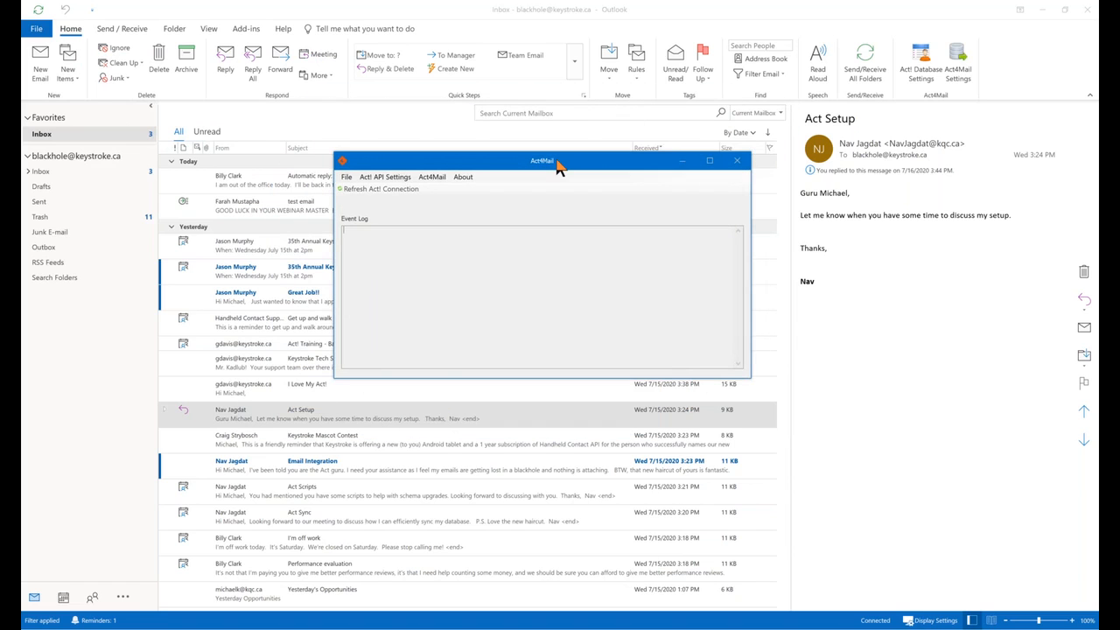
{"action": "left_click", "coordinate": [383, 179]}
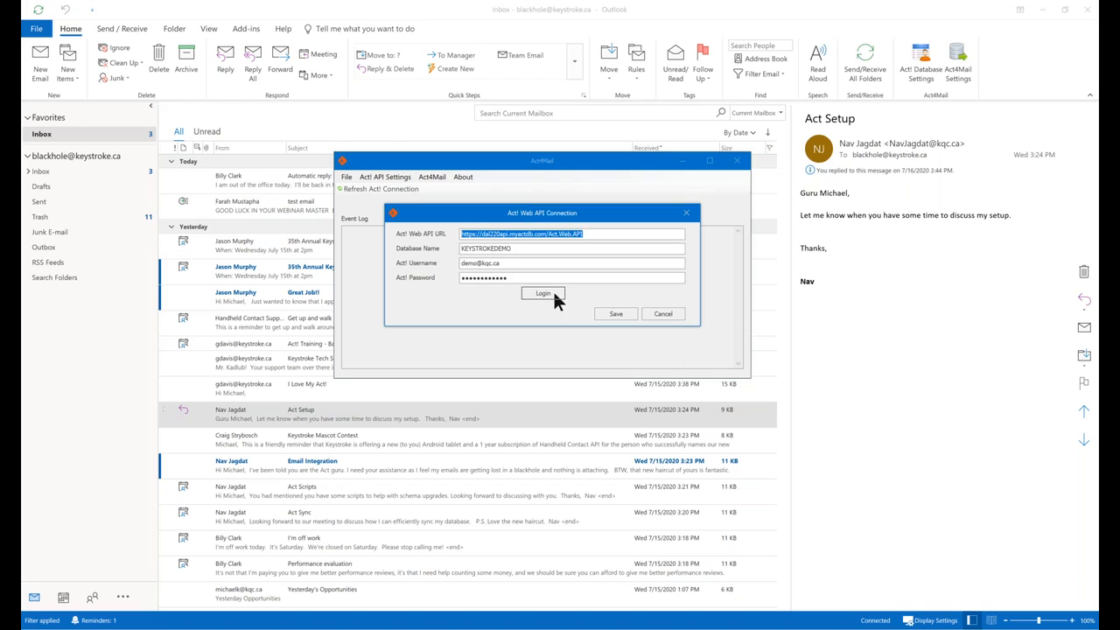
{"action": "left_click", "coordinate": [553, 295]}
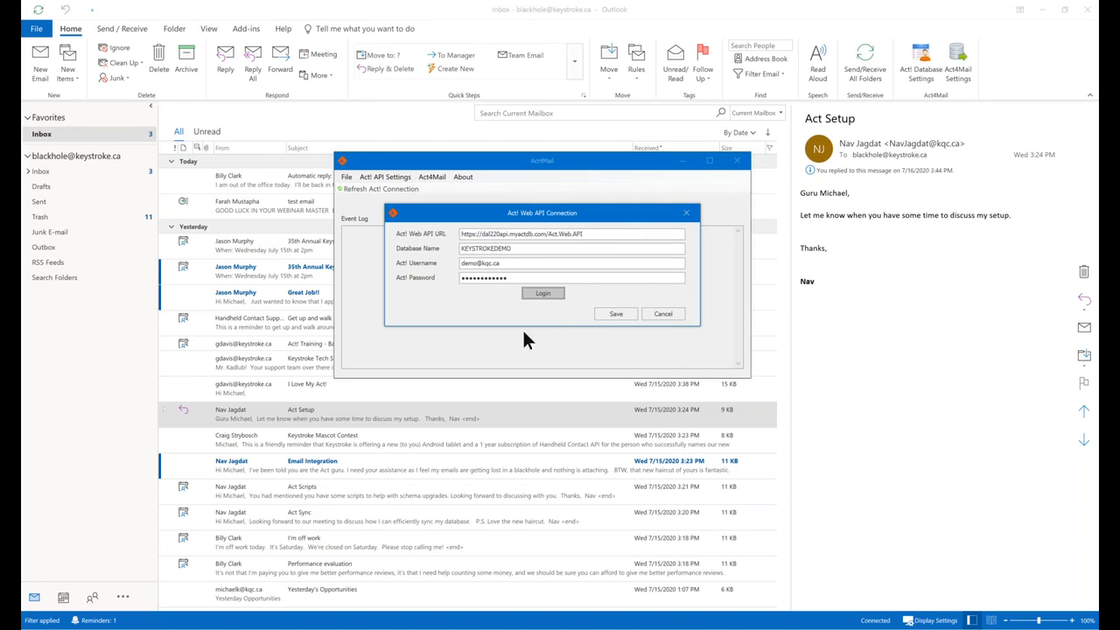
{"action": "left_click", "coordinate": [611, 358]}
{"action": "left_click", "coordinate": [617, 315]}
{"action": "left_click", "coordinate": [426, 177]}
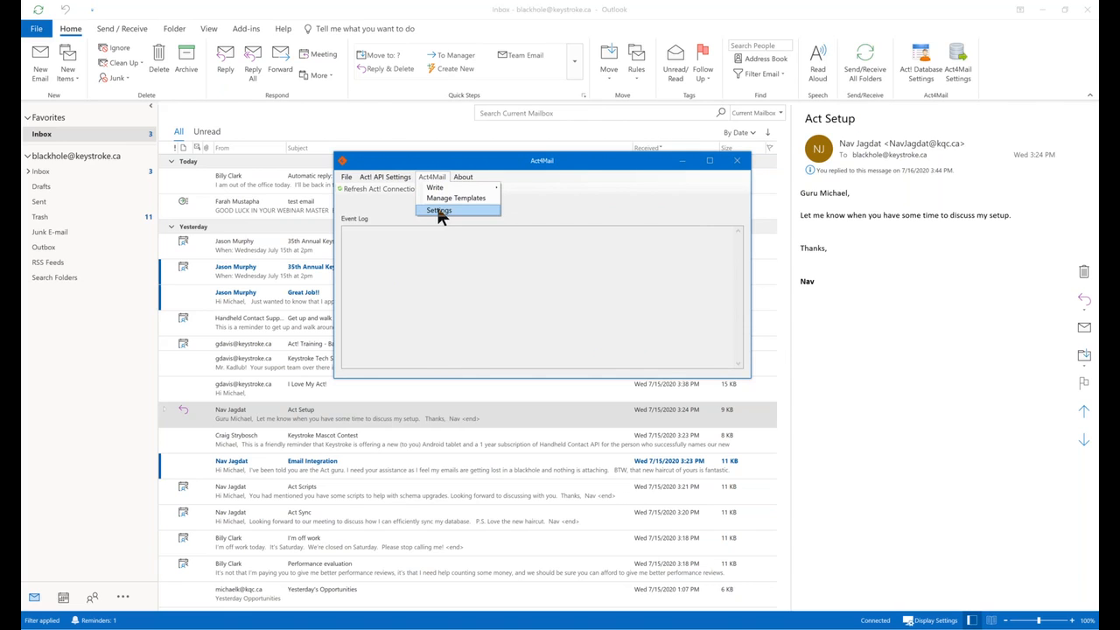
{"action": "left_click", "coordinate": [439, 212]}
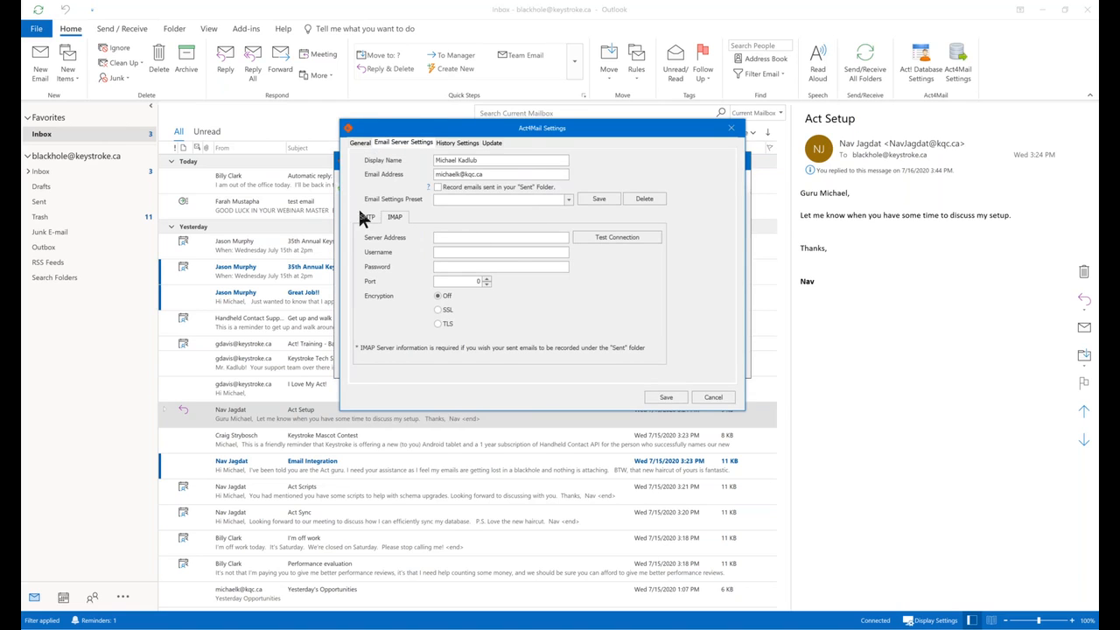
{"action": "left_click", "coordinate": [364, 217]}
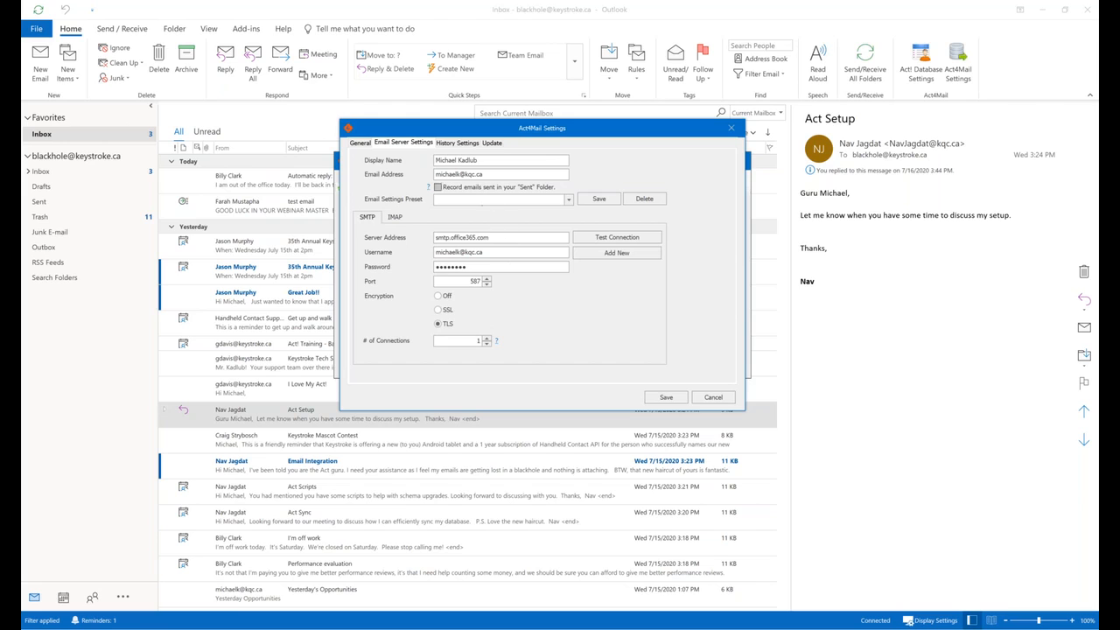
{"action": "left_click", "coordinate": [361, 142]}
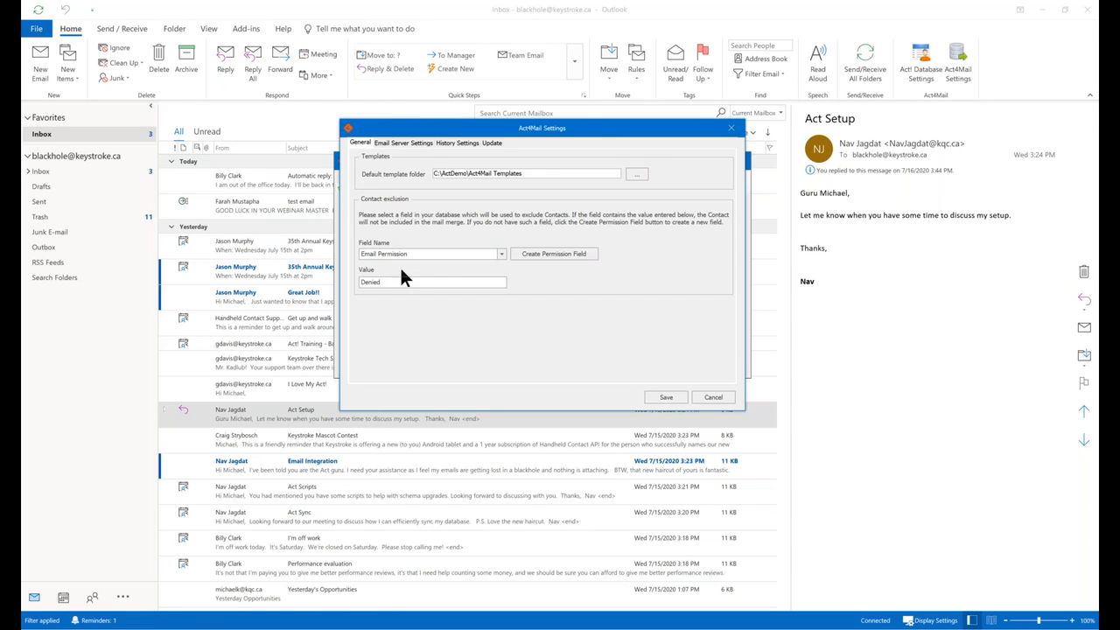
{"action": "left_click", "coordinate": [447, 144]}
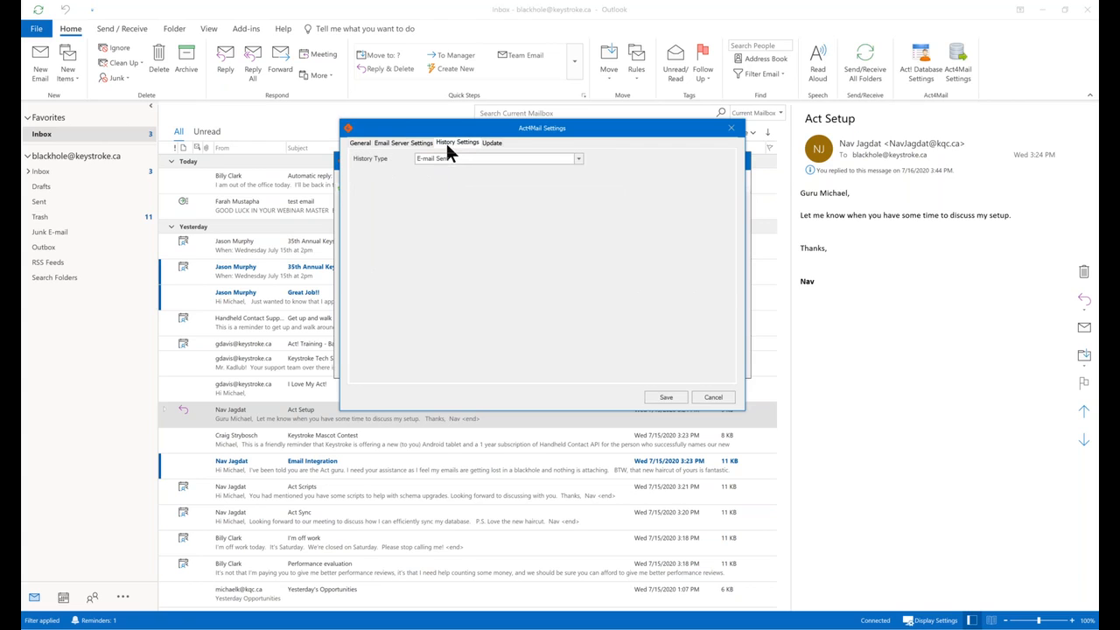
{"action": "left_click", "coordinate": [579, 159]}
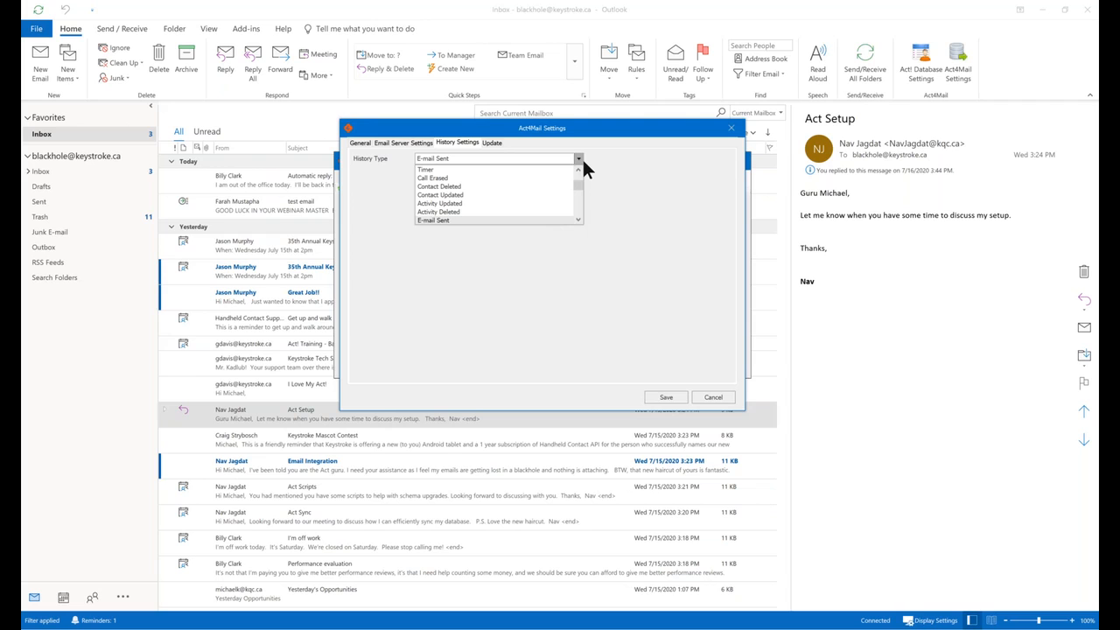
{"action": "left_click", "coordinate": [494, 144]}
{"action": "left_click", "coordinate": [494, 143]}
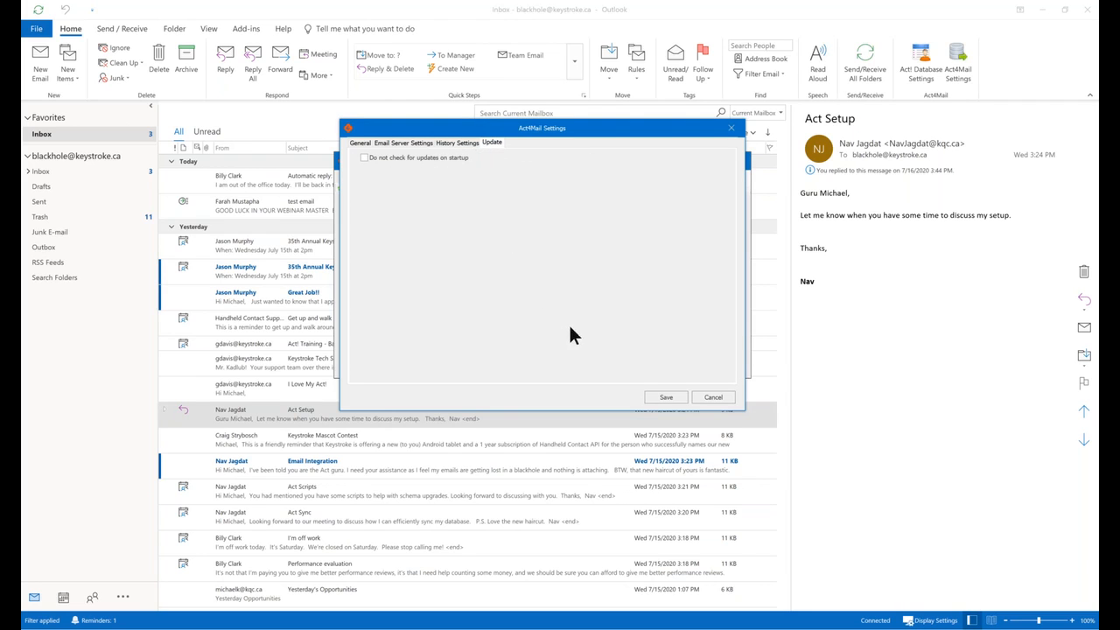
{"action": "left_click", "coordinate": [709, 399]}
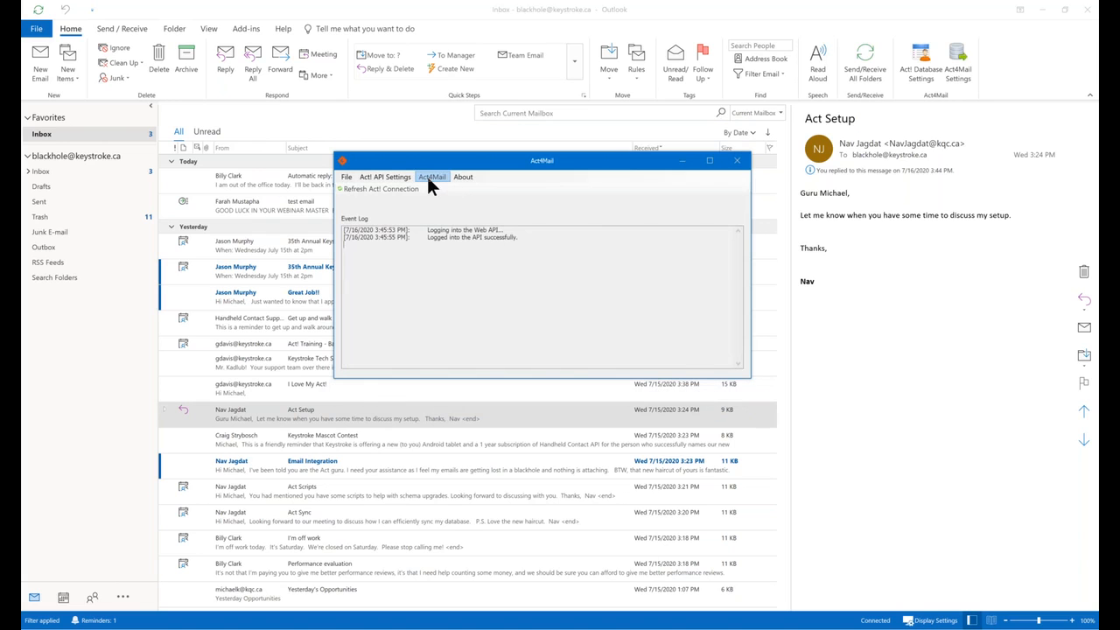
Open the Act4Mail Purchase template in the Act4Mail Template Editor.
{"action": "left_click", "coordinate": [429, 181]}
{"action": "left_click", "coordinate": [455, 200]}
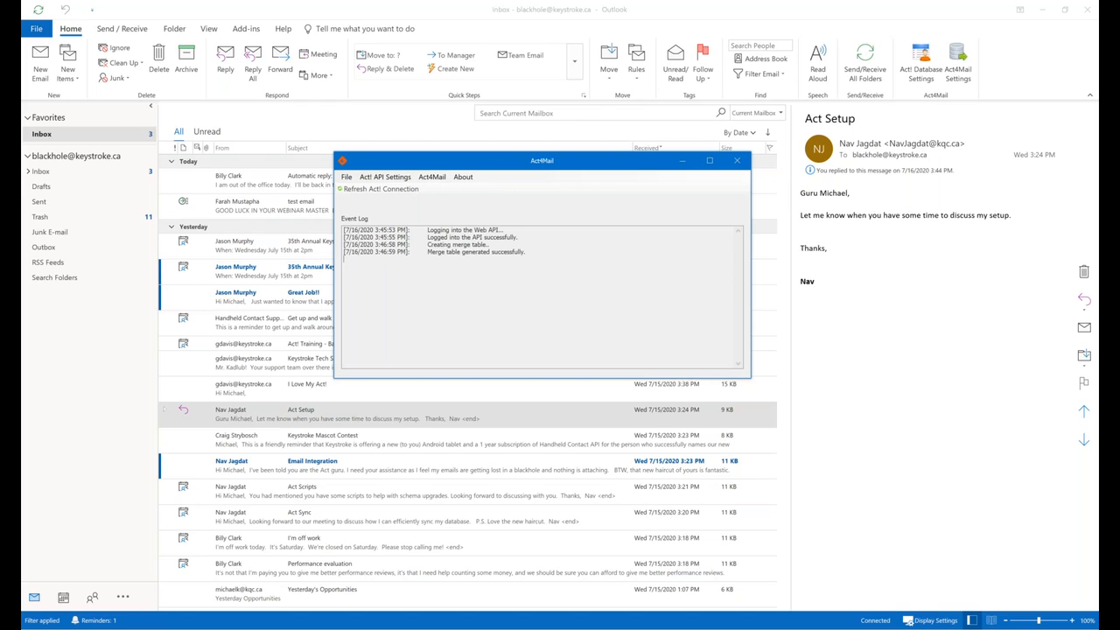
{"action": "mouse_move", "coordinate": [1108, 163]}
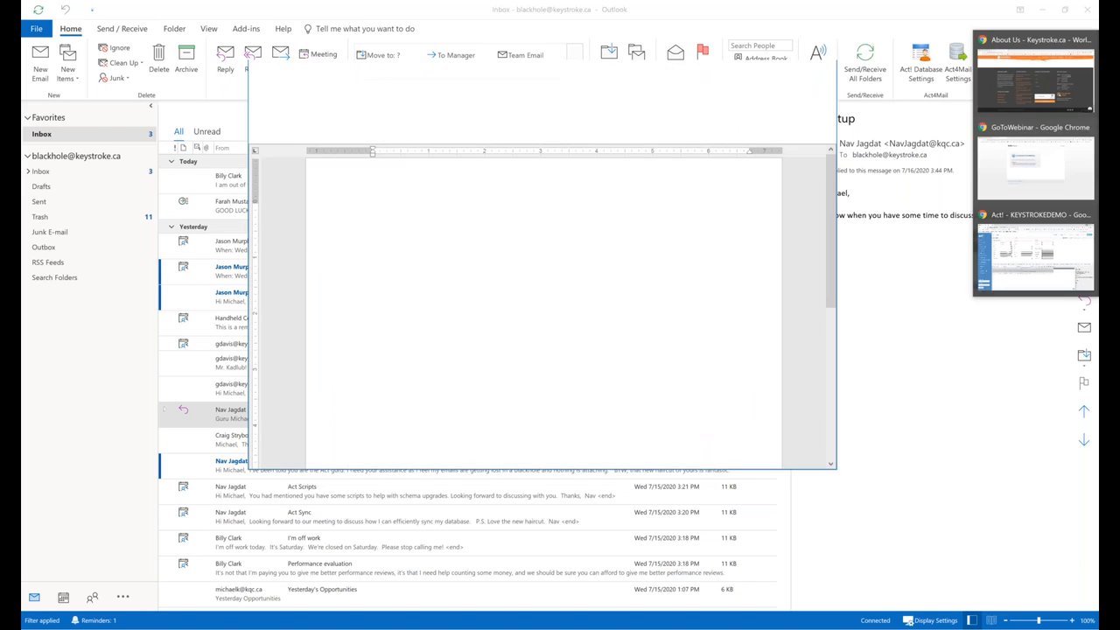
{"action": "left_click", "coordinate": [1006, 224]}
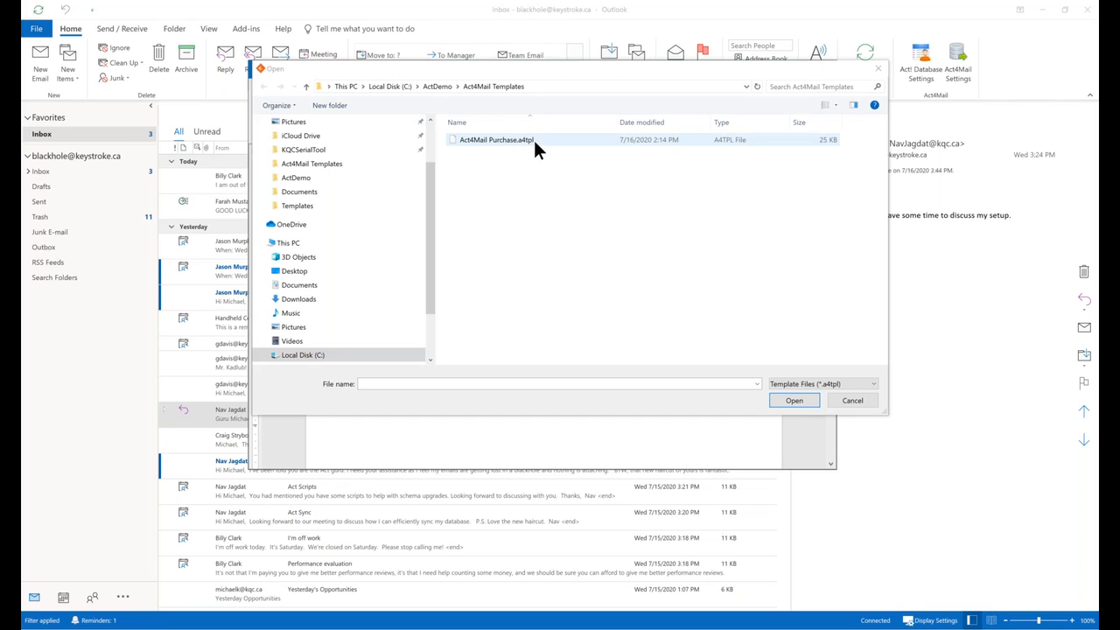
{"action": "double_click", "coordinate": [530, 140]}
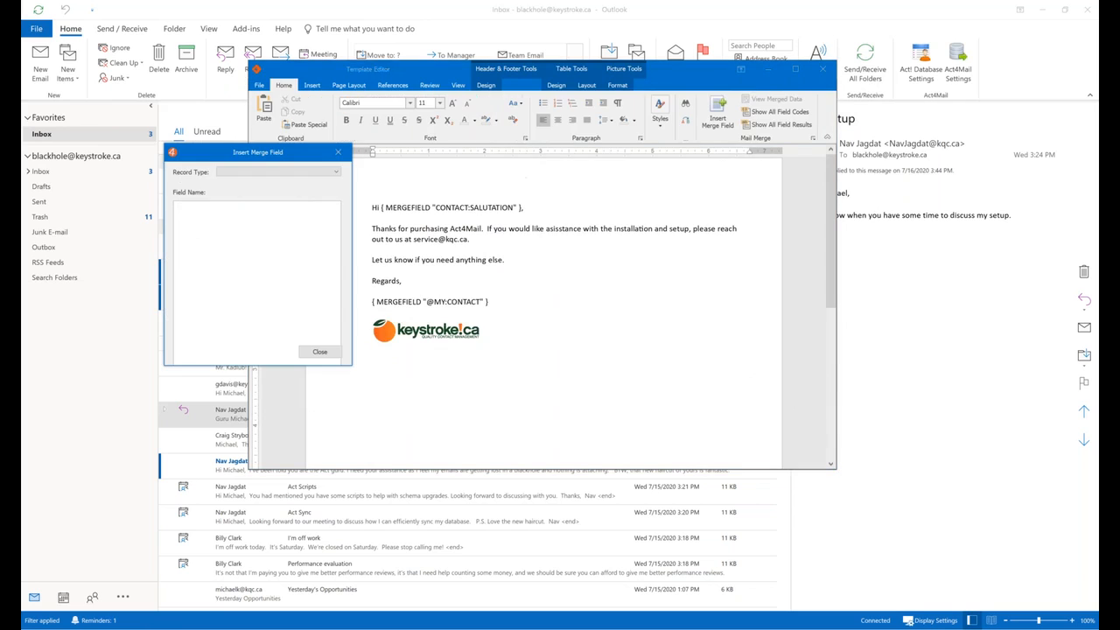
{"action": "left_click_drag", "start_coordinate": [280, 154], "coordinate": [250, 155]}
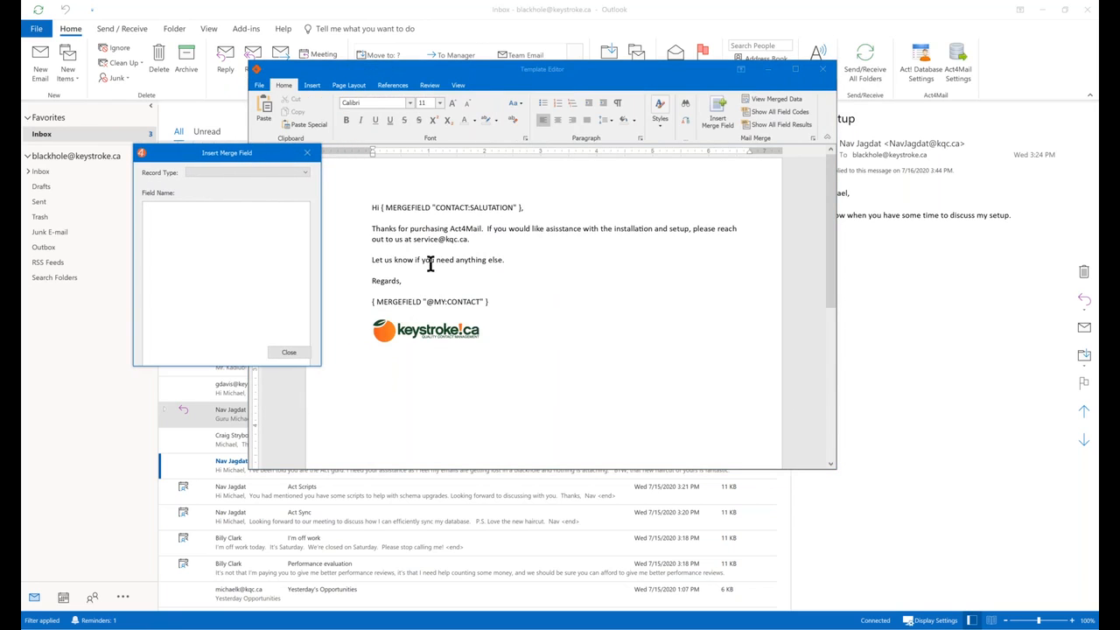
{"action": "left_click", "coordinate": [675, 210]}
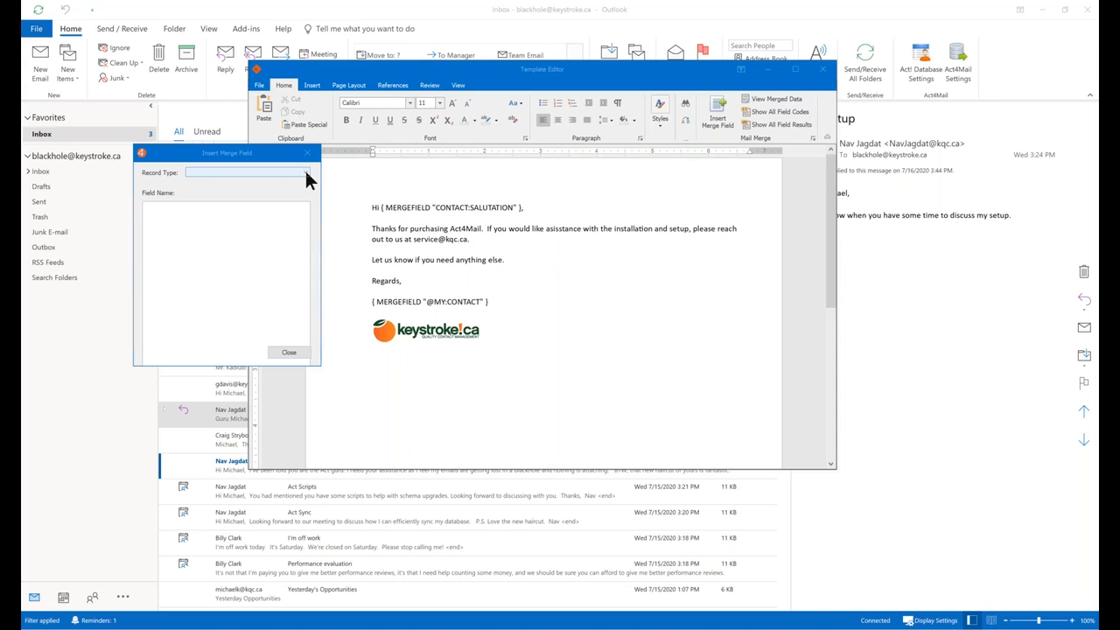
Browse the Contact merge fields, then set the merge field Record Type to My Record.
{"action": "left_click", "coordinate": [306, 175]}
{"action": "left_click", "coordinate": [262, 159]}
{"action": "left_click_drag", "start_coordinate": [263, 159], "coordinate": [232, 142]}
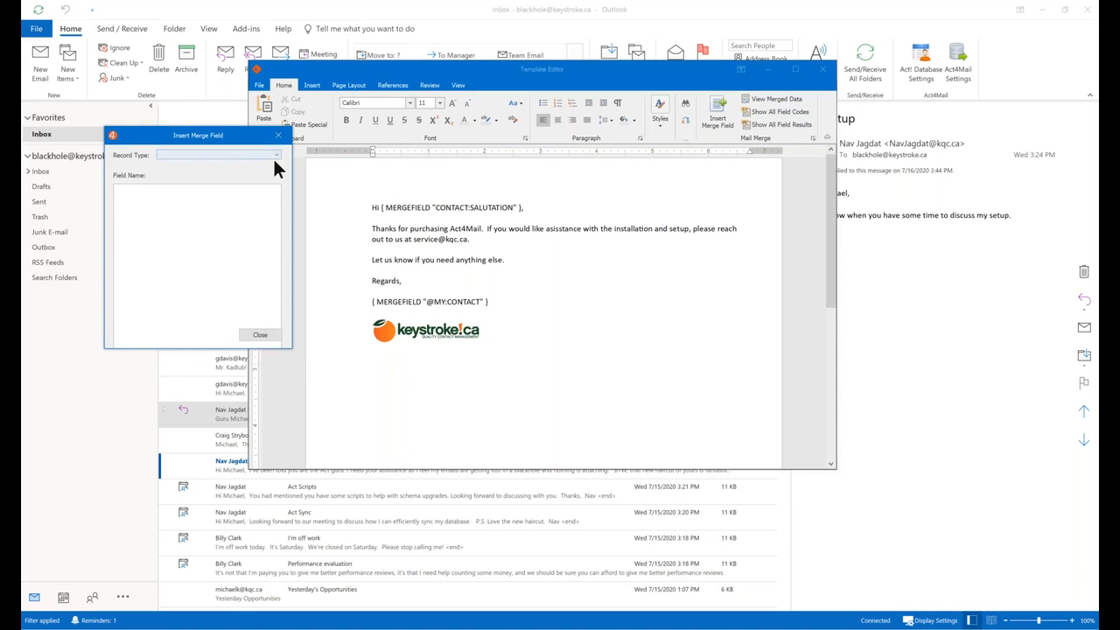
{"action": "left_click", "coordinate": [274, 155]}
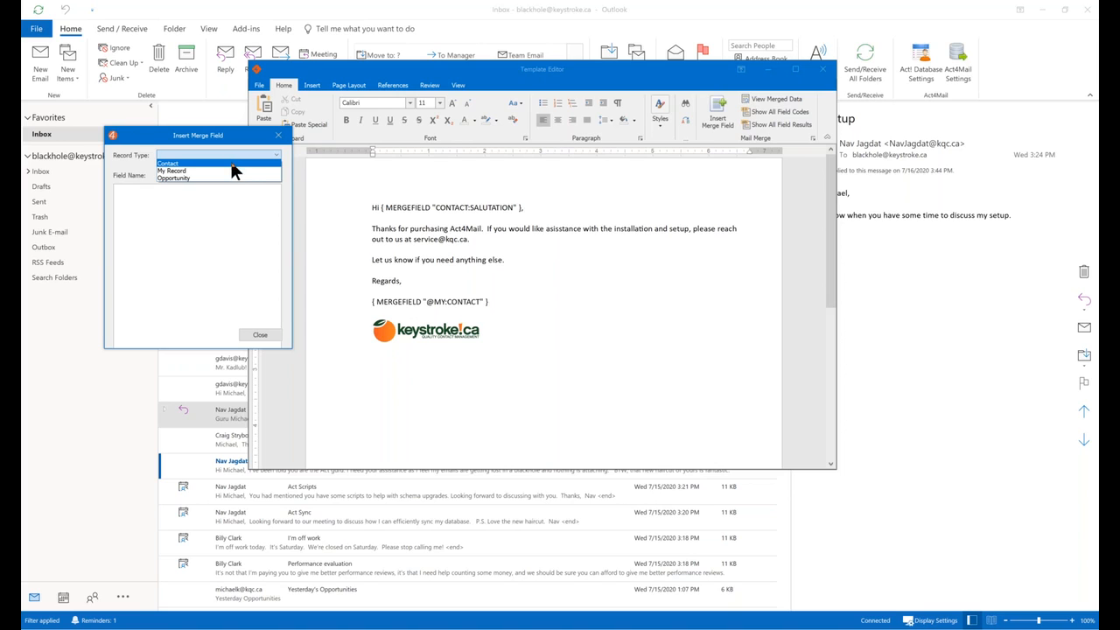
{"action": "left_click", "coordinate": [236, 163]}
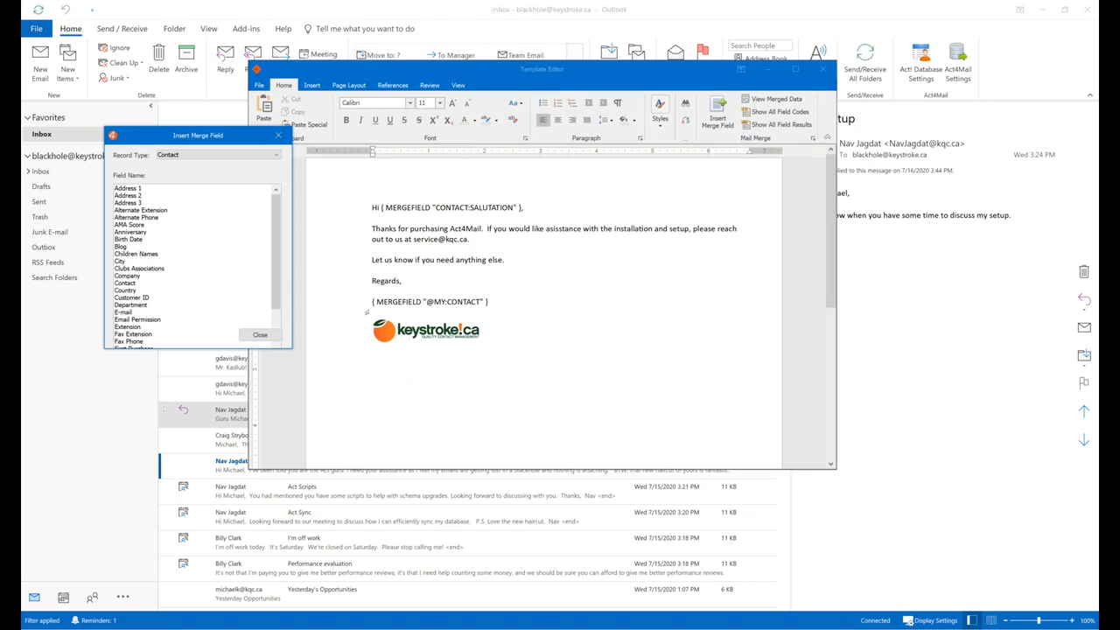
{"action": "left_click", "coordinate": [276, 155]}
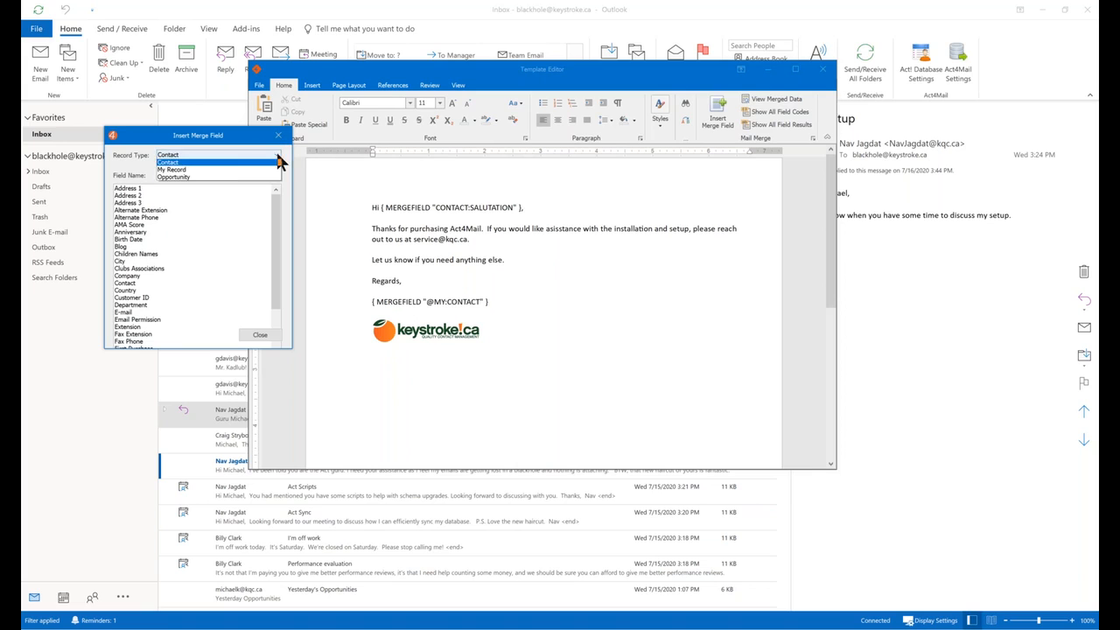
{"action": "left_click", "coordinate": [215, 171]}
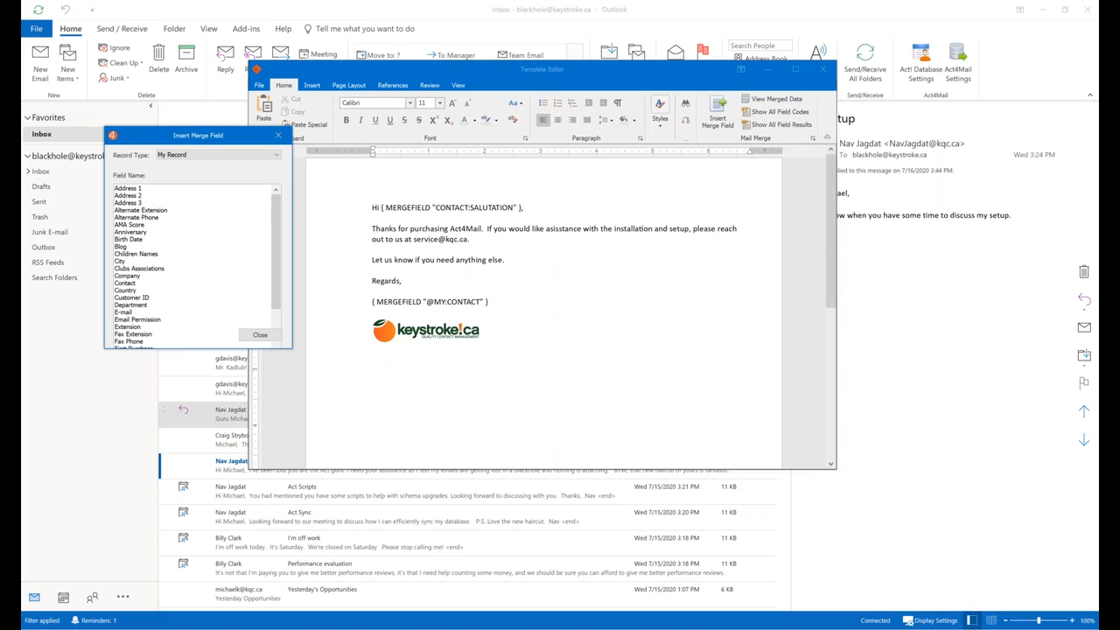
{"action": "left_click", "coordinate": [413, 338]}
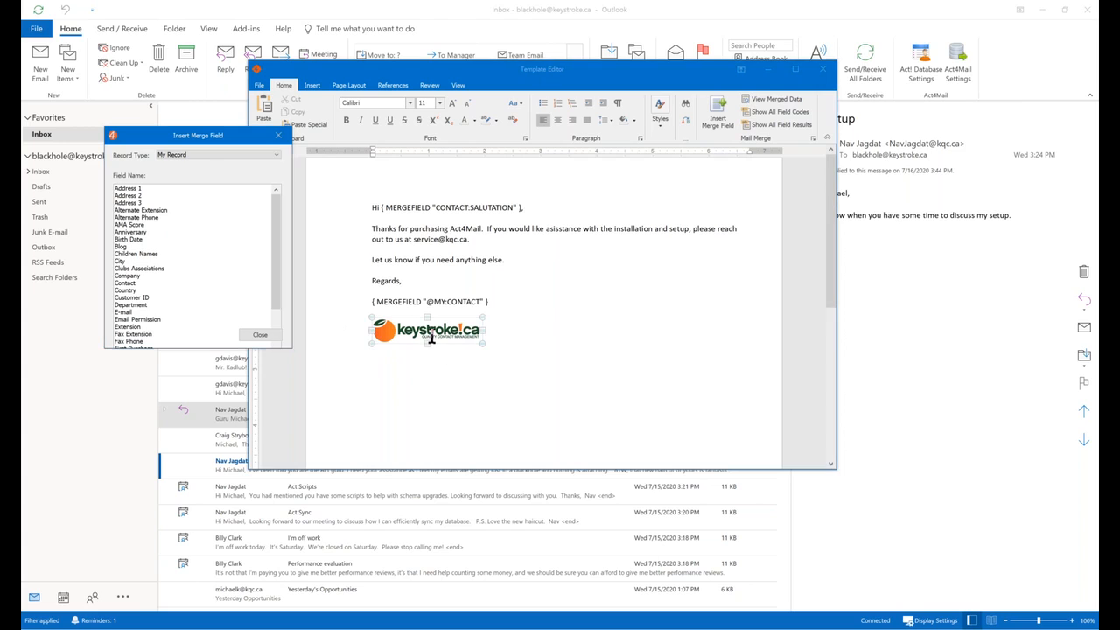
{"action": "left_click", "coordinate": [567, 328]}
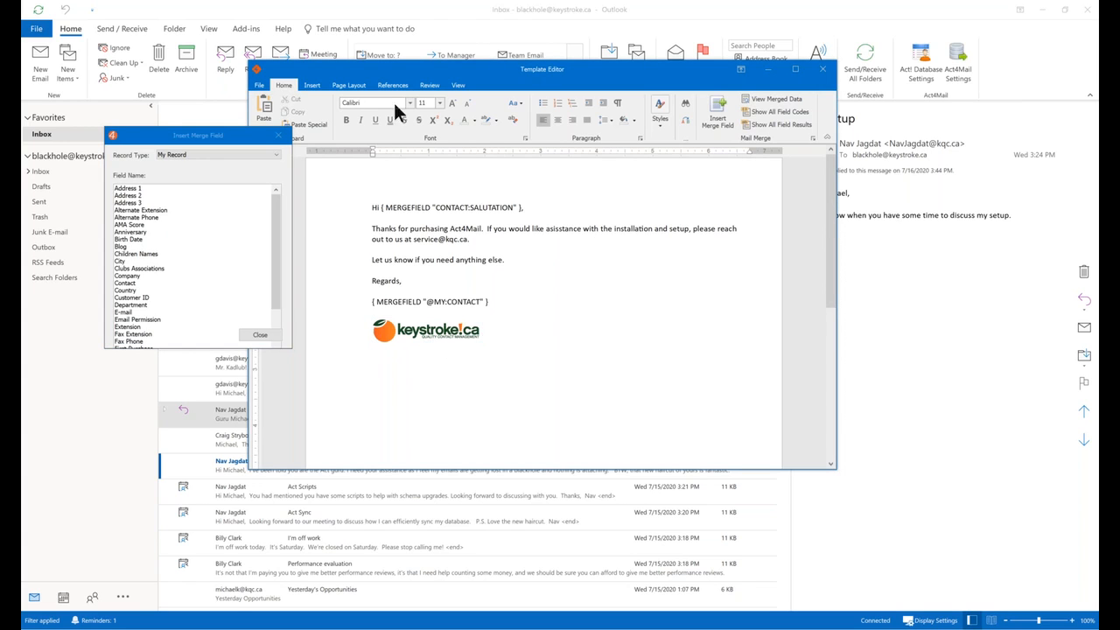
Look at the template's Save As and Insert Table options, cancelling both.
{"action": "left_click", "coordinate": [259, 85]}
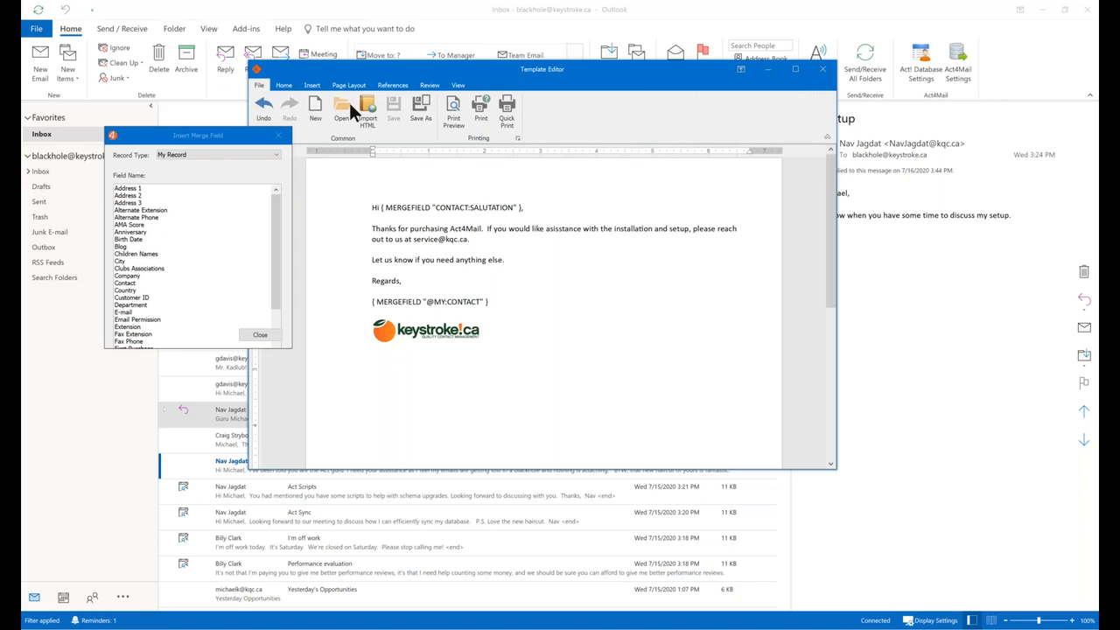
{"action": "left_click", "coordinate": [417, 110]}
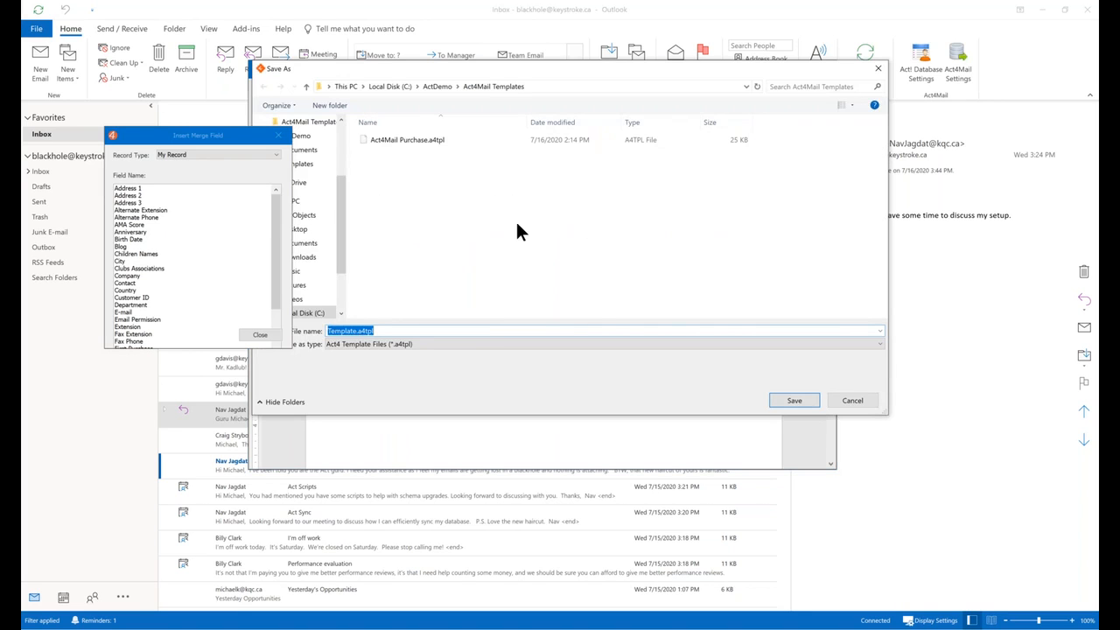
{"action": "left_click", "coordinate": [853, 400]}
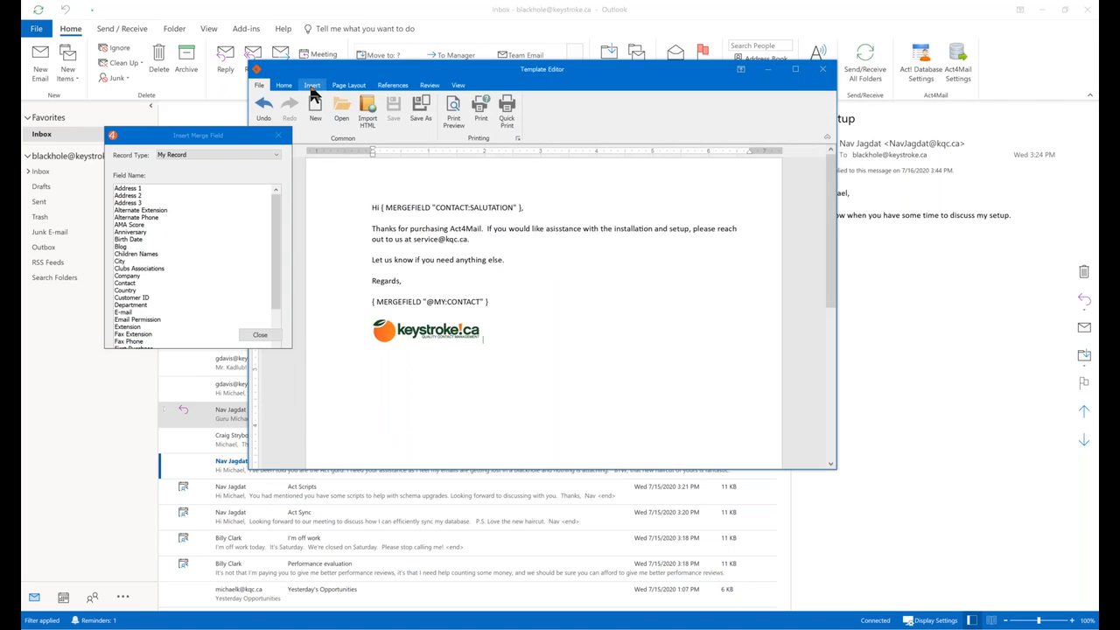
{"action": "left_click", "coordinate": [312, 86]}
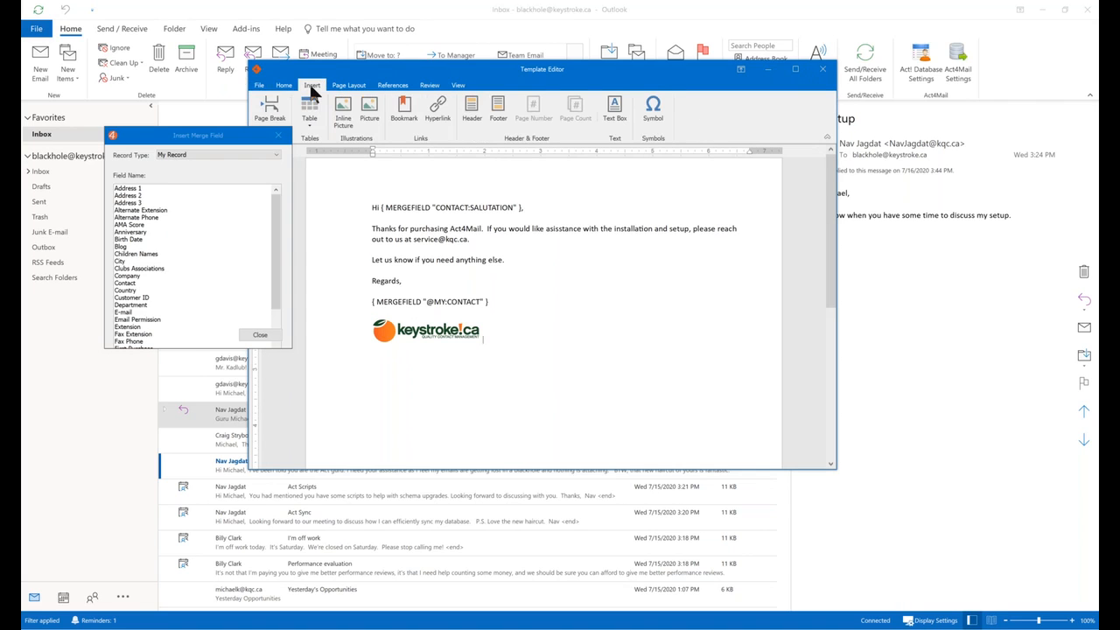
{"action": "left_click", "coordinate": [242, 141]}
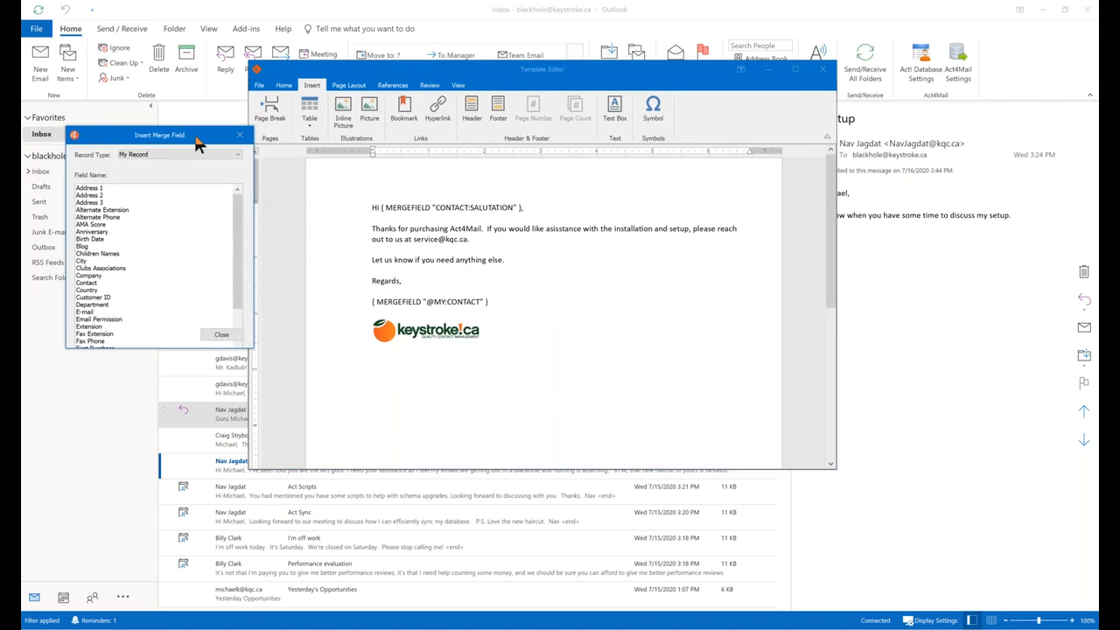
{"action": "left_click", "coordinate": [312, 119]}
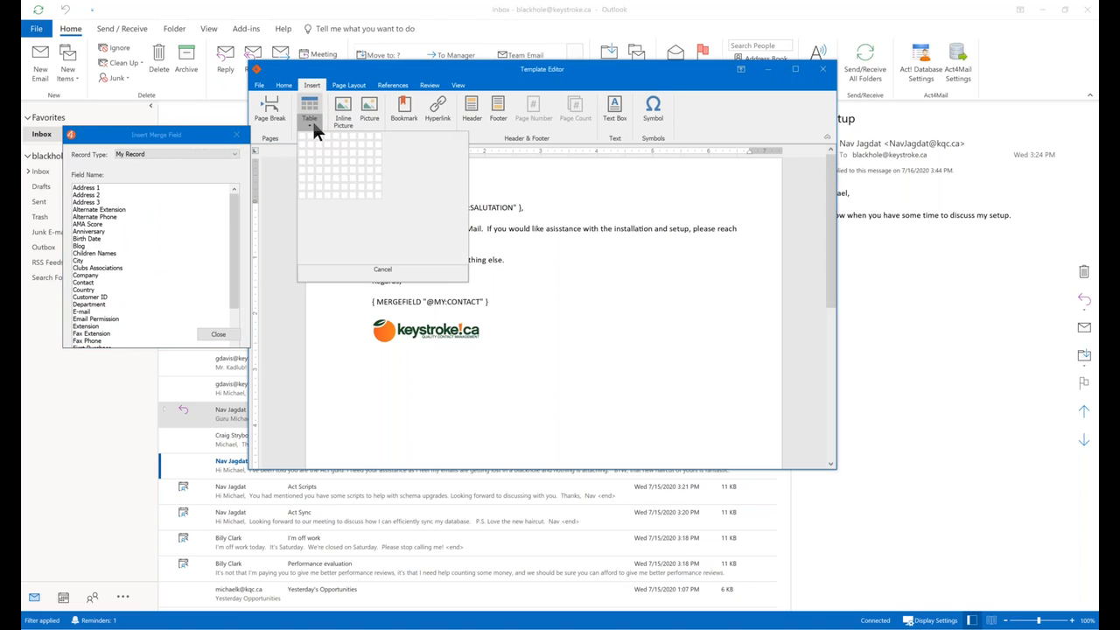
{"action": "left_click", "coordinate": [312, 120]}
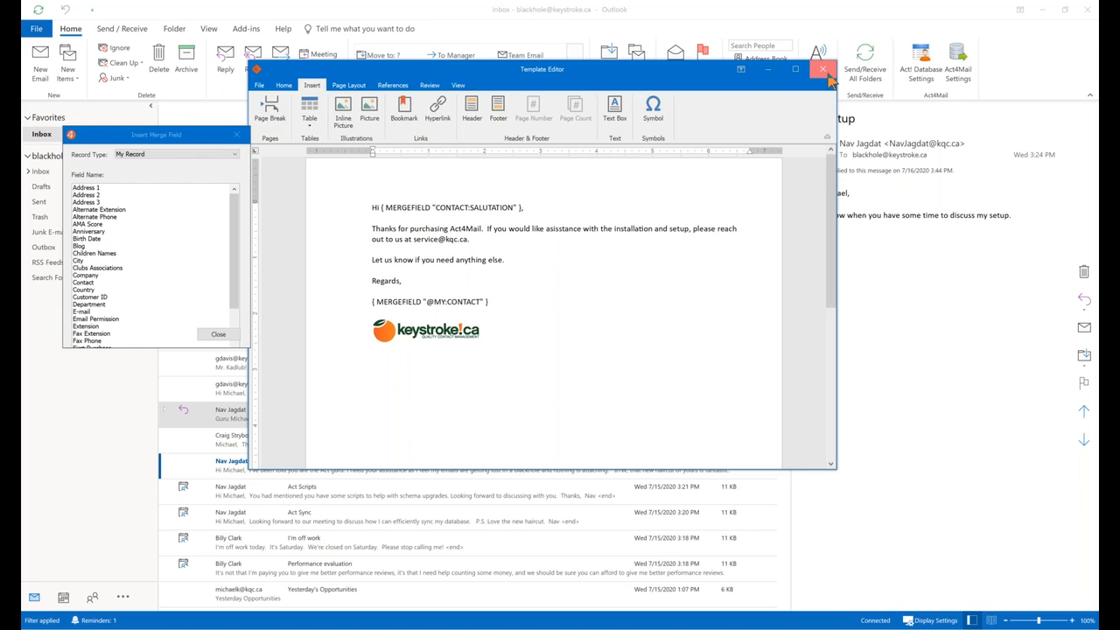
Close the Template Editor and start a Merge to Email with Act4Mail Purchase.a4tpl.
{"action": "left_click", "coordinate": [822, 70]}
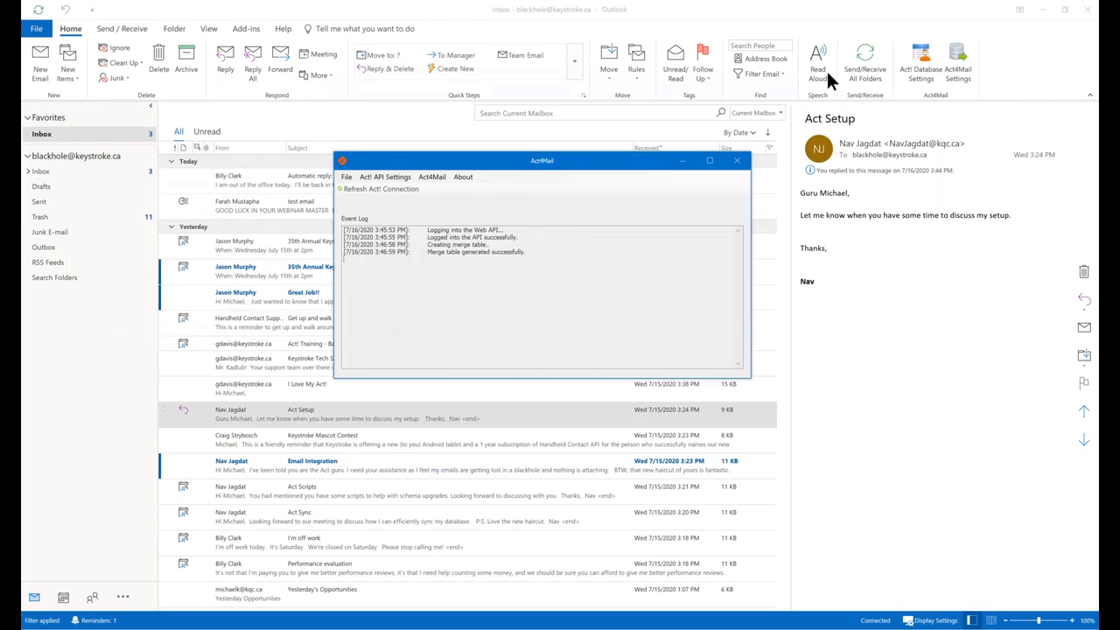
{"action": "left_click", "coordinate": [420, 178]}
{"action": "mouse_move", "coordinate": [435, 188]}
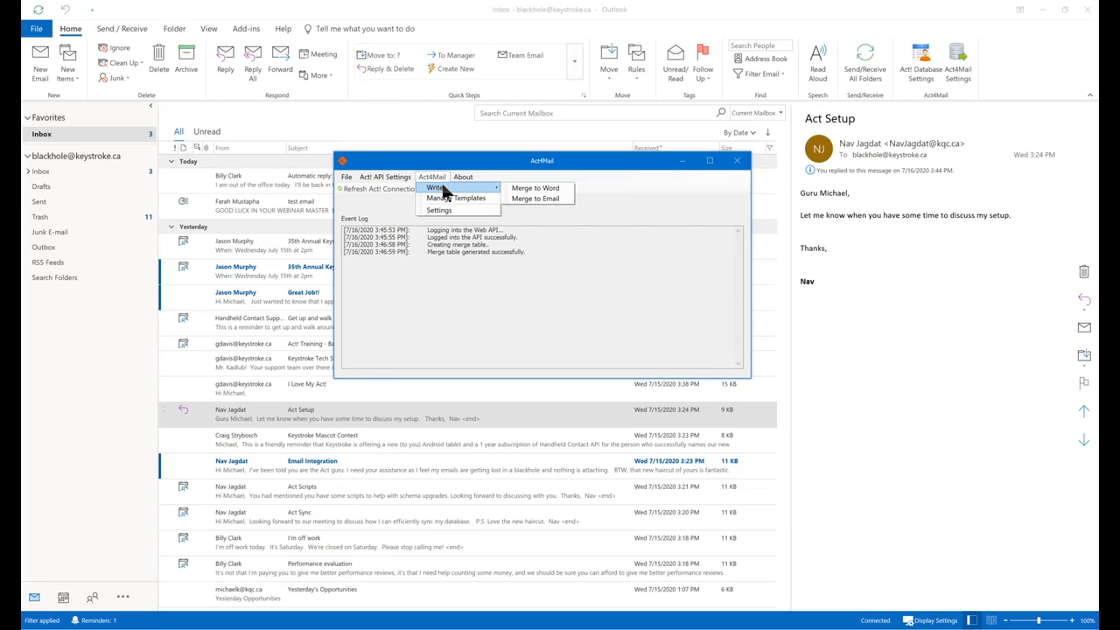
{"action": "left_click", "coordinate": [553, 199]}
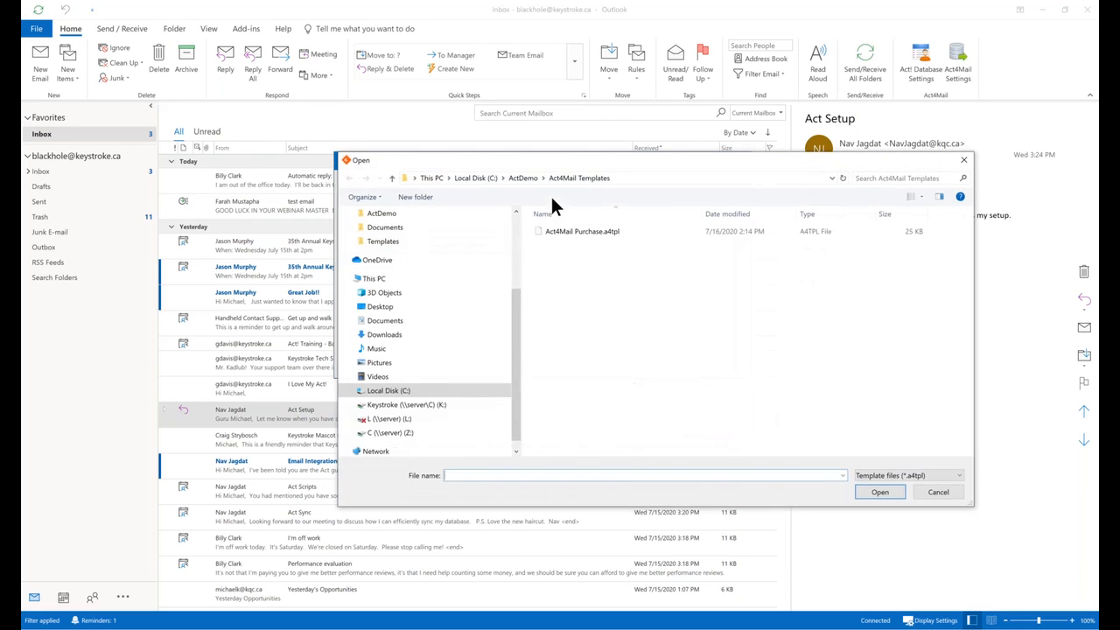
{"action": "double_click", "coordinate": [600, 234]}
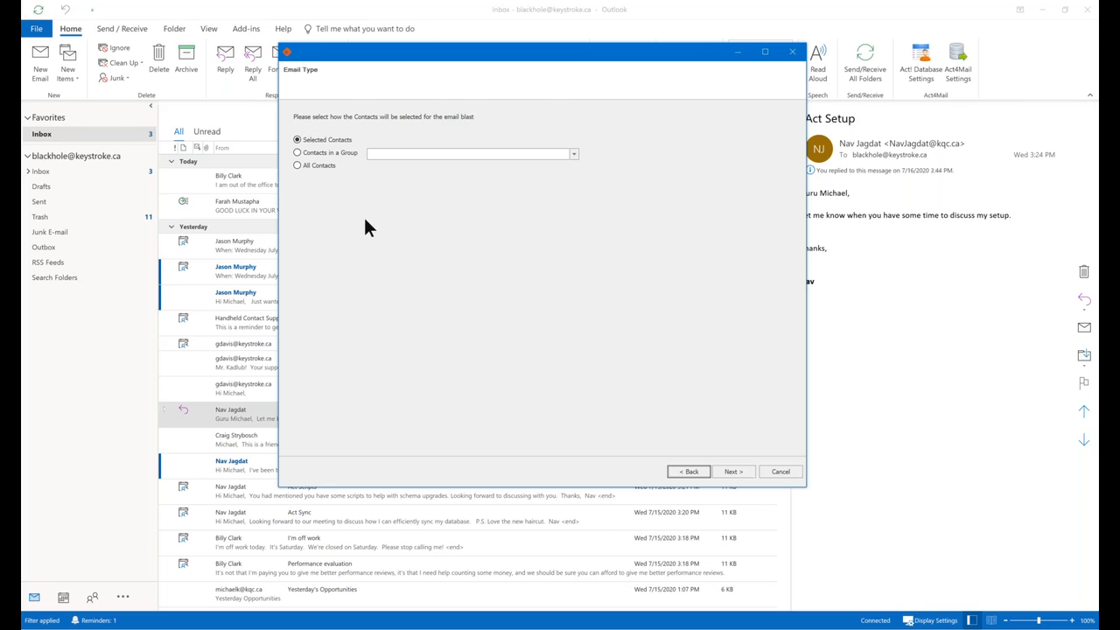
Check the contact group option, then continue with Selected Contacts as recipients.
{"action": "left_click", "coordinate": [339, 153]}
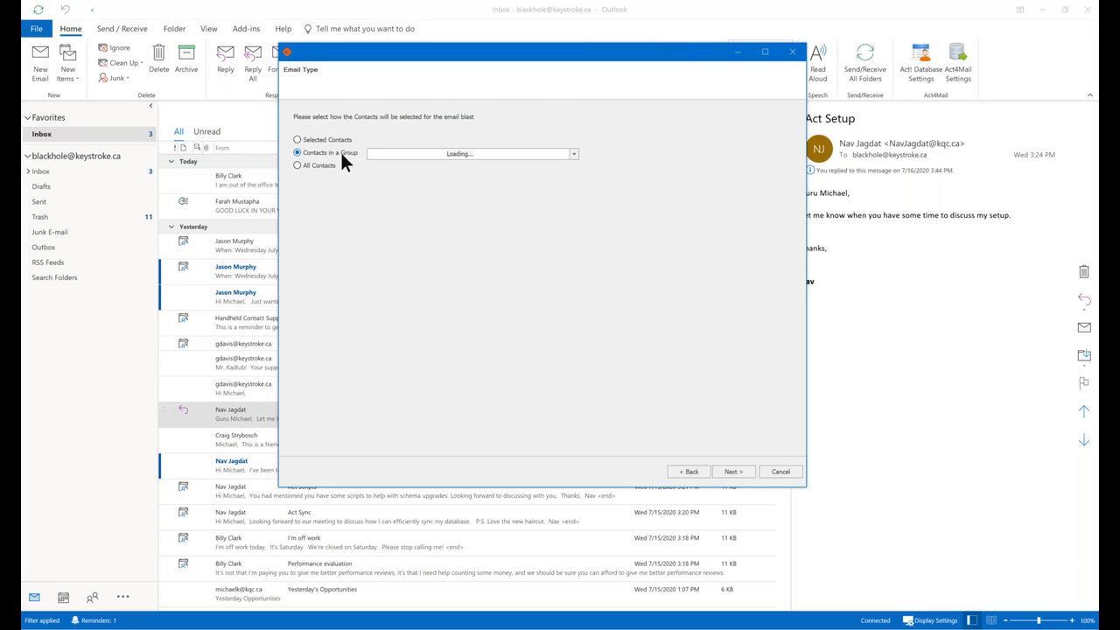
{"action": "left_click", "coordinate": [573, 154]}
{"action": "left_click_drag", "start_coordinate": [574, 171], "coordinate": [577, 207]}
{"action": "left_click", "coordinate": [605, 189]}
{"action": "left_click", "coordinate": [733, 472]}
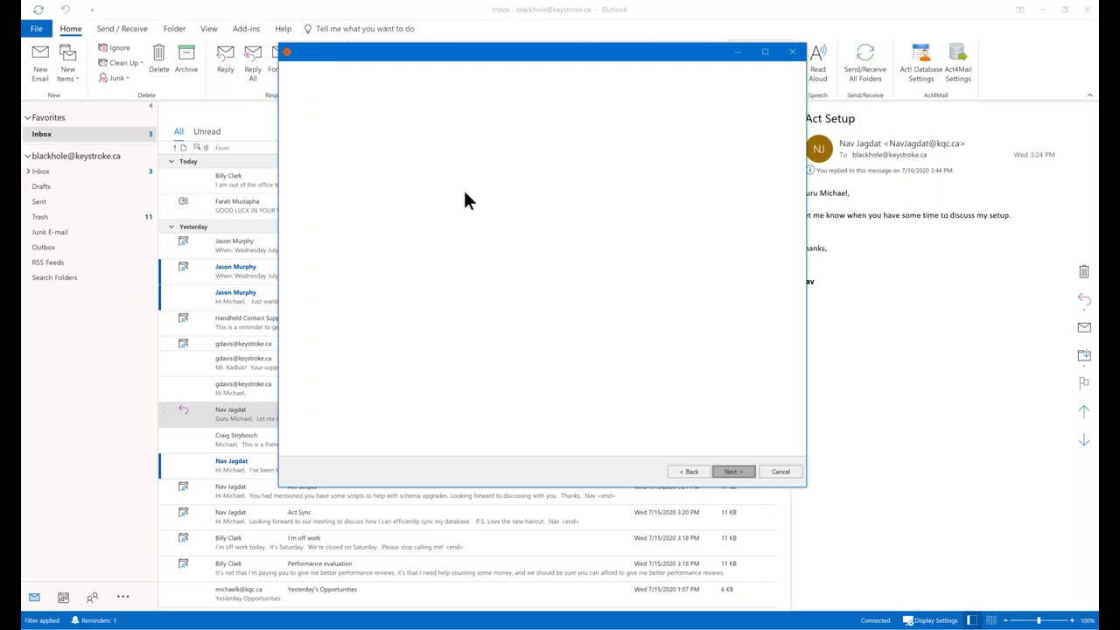
Filter contacts by 'kqc', add the Keystroke contact as the only recipient, and continue.
{"action": "left_click", "coordinate": [435, 120]}
{"action": "type", "text": "nav j"}
{"action": "key", "text": "Return"}
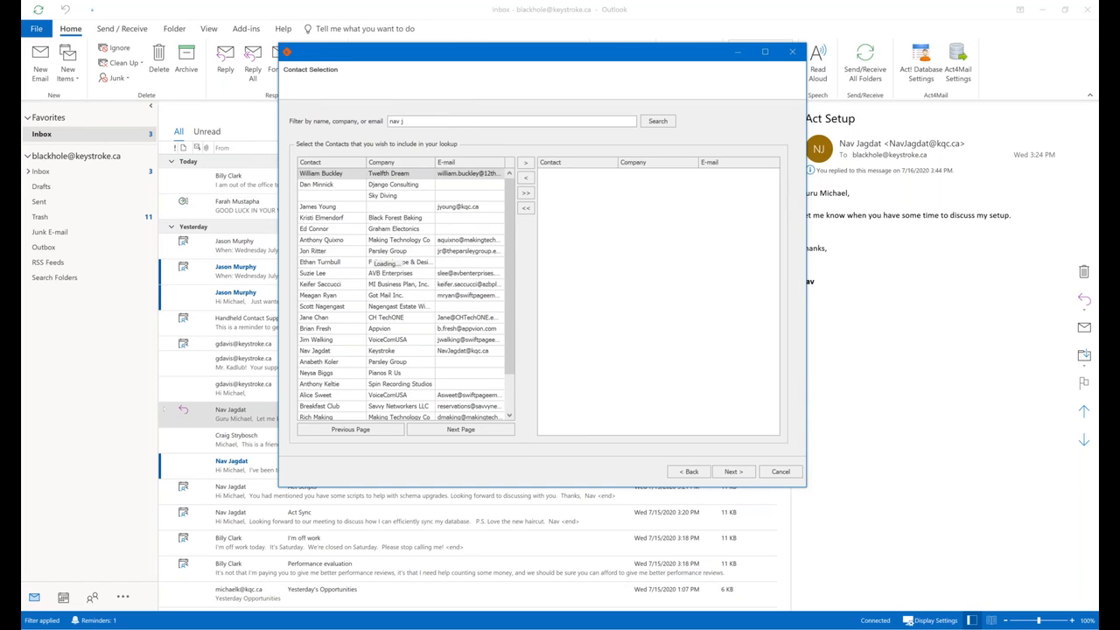
{"action": "left_click_drag", "start_coordinate": [434, 120], "coordinate": [303, 99]}
{"action": "type", "text": "jag"}
{"action": "key", "text": "Return"}
{"action": "left_click_drag", "start_coordinate": [412, 120], "coordinate": [298, 116]}
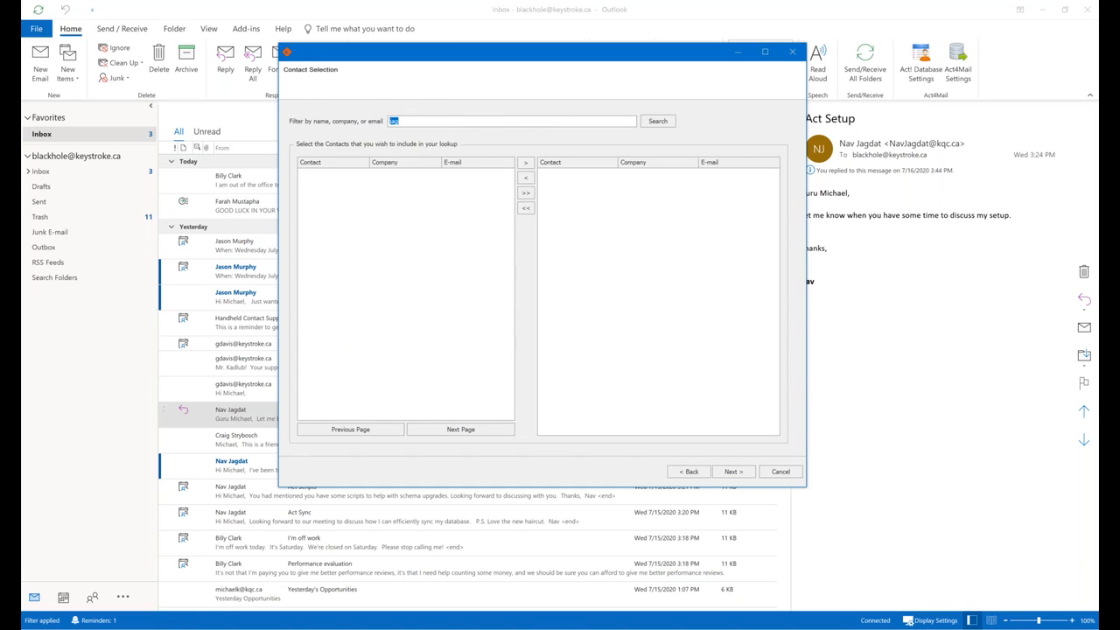
{"action": "type", "text": "keys"}
{"action": "key", "text": "Return"}
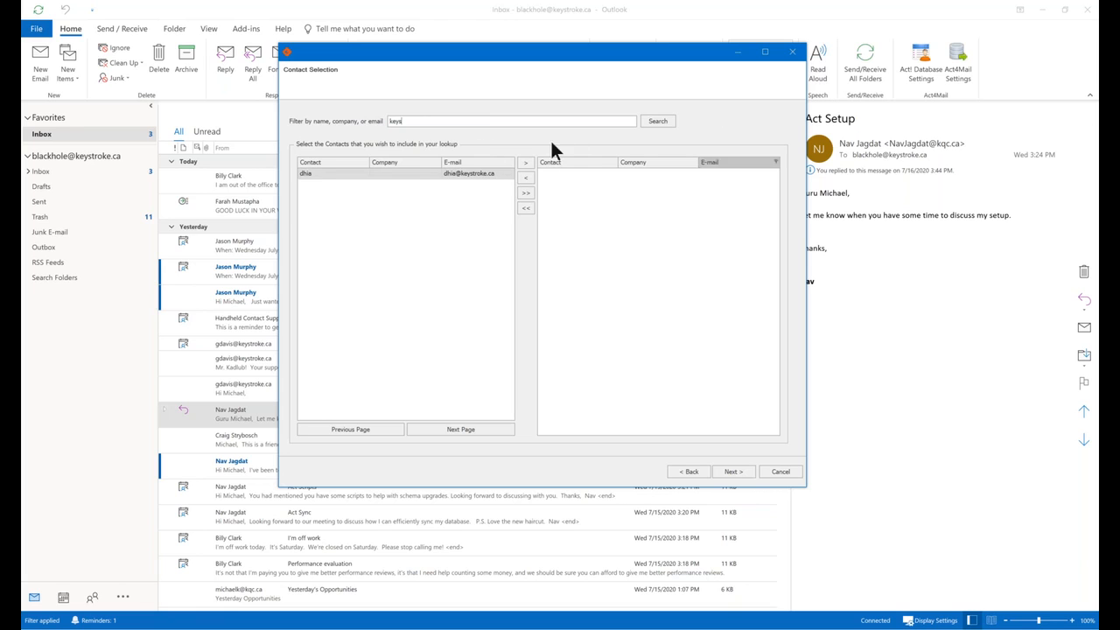
{"action": "left_click_drag", "start_coordinate": [406, 122], "coordinate": [344, 116]}
{"action": "type", "text": "kqc"}
{"action": "key", "text": "Return"}
{"action": "left_click", "coordinate": [404, 196]}
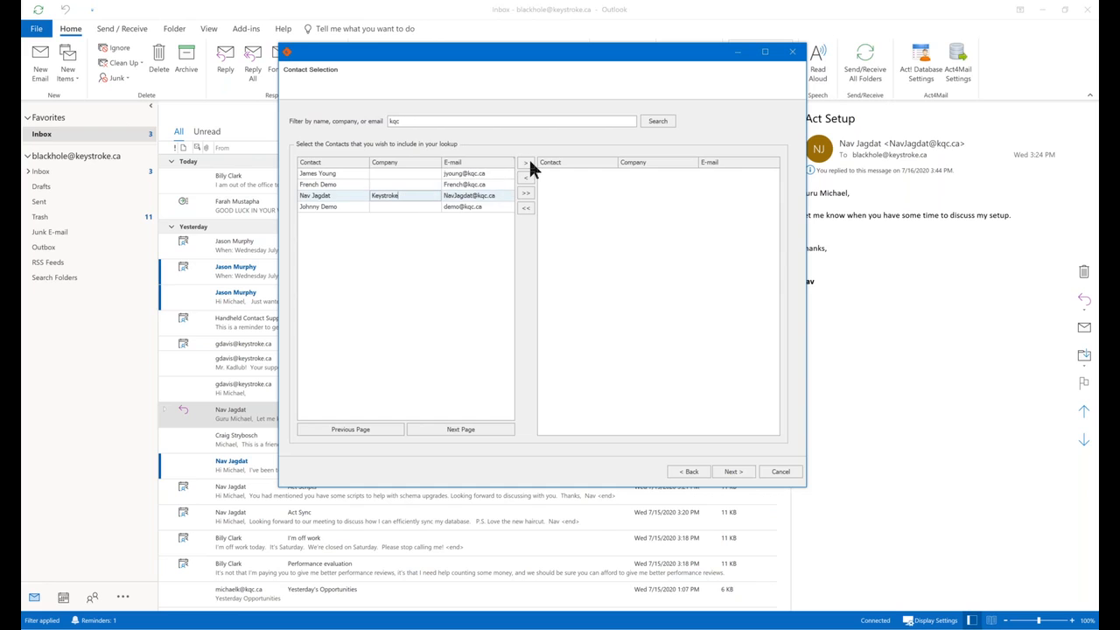
{"action": "left_click", "coordinate": [528, 165]}
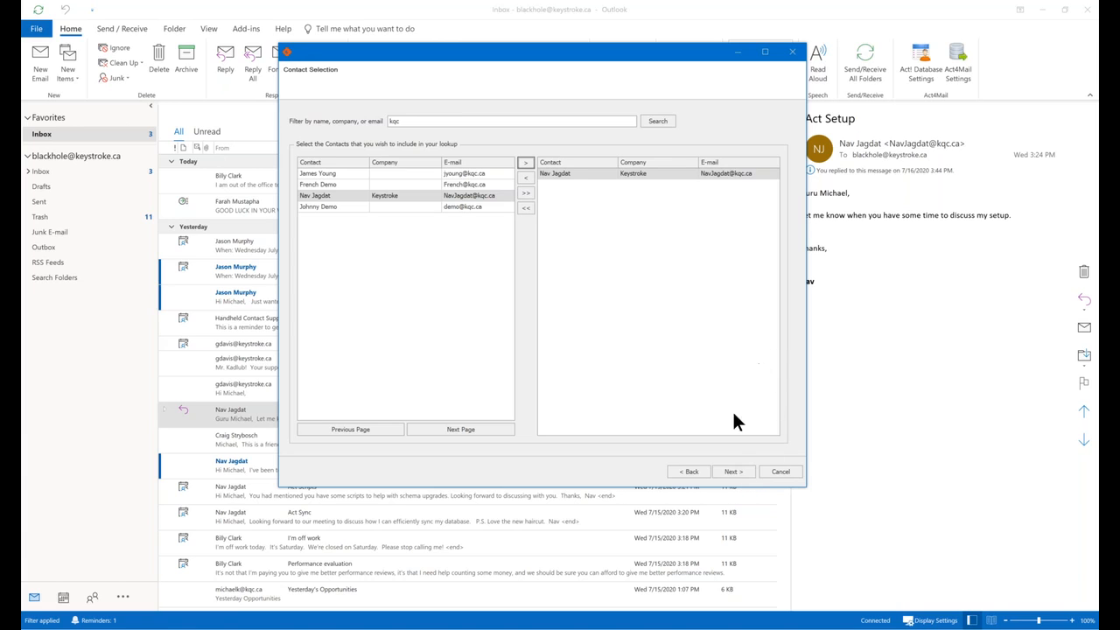
{"action": "left_click", "coordinate": [732, 472]}
Keep the mail blast type on Send Now and advance to the Email Subject step.
{"action": "left_click", "coordinate": [733, 472]}
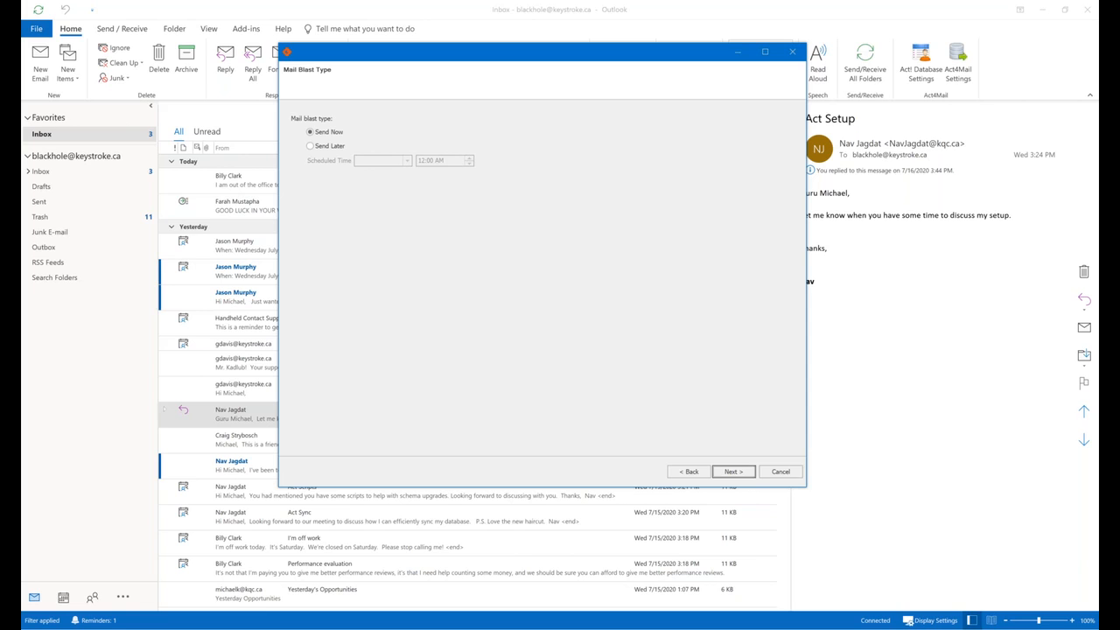
{"action": "mouse_move", "coordinate": [1108, 437]}
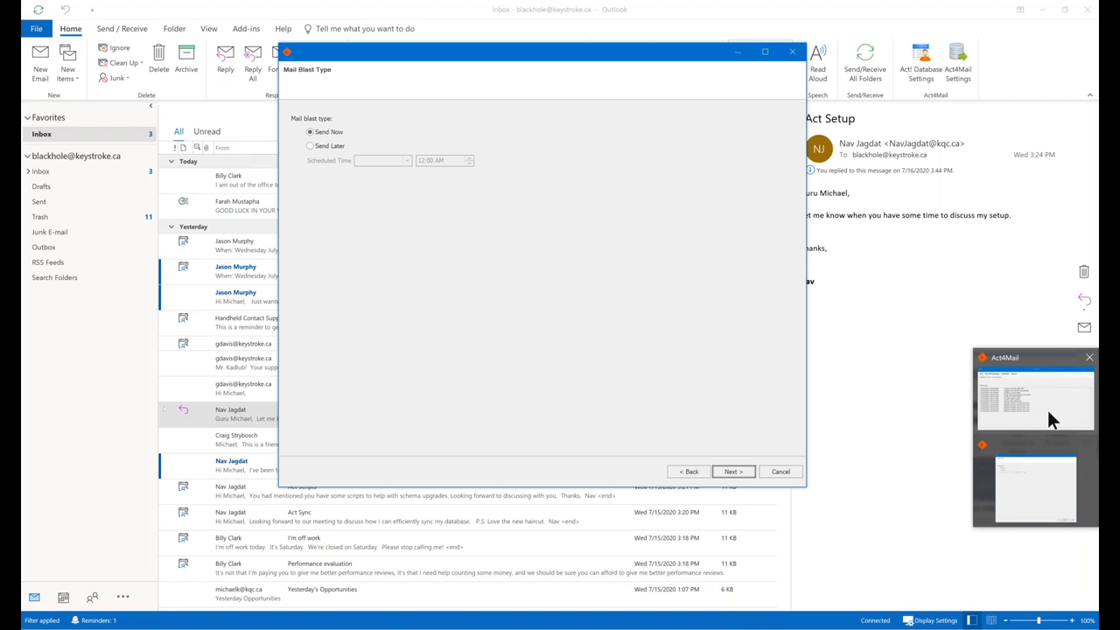
{"action": "mouse_move", "coordinate": [1047, 408]}
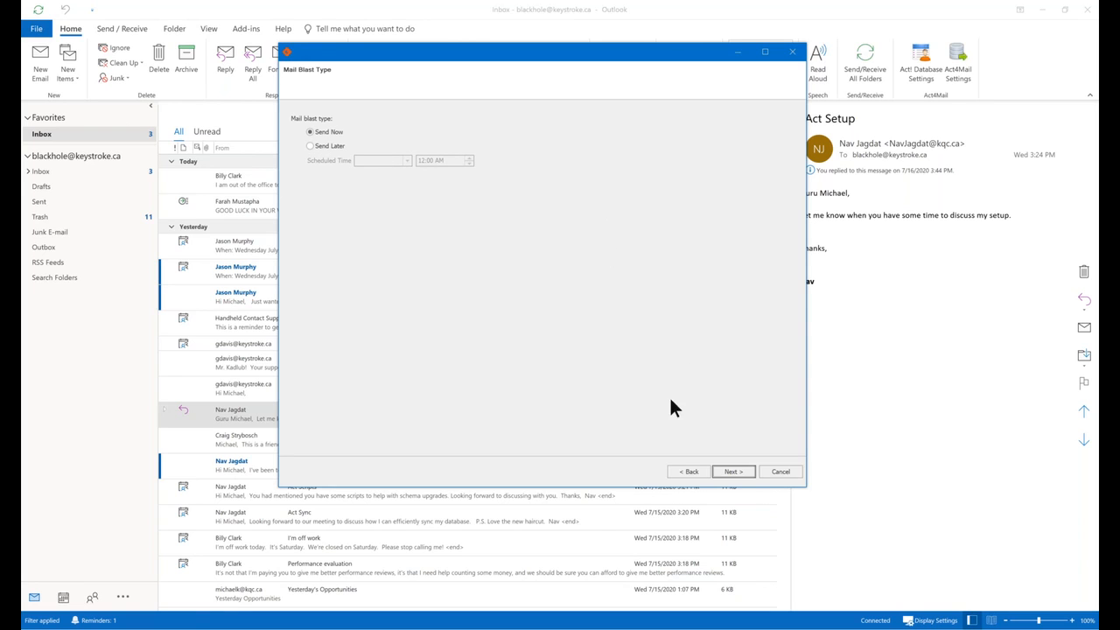
{"action": "left_click", "coordinate": [732, 472]}
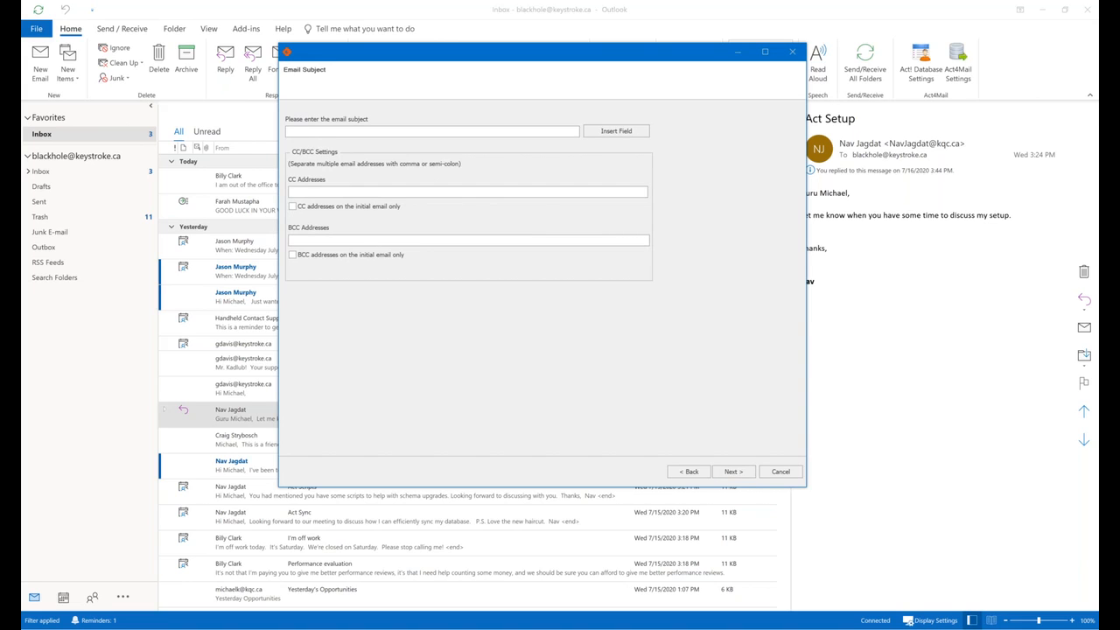
Set the subject to 'Thank you <CONTACT:SALUTATION>' using the Salutation merge field, then continue.
{"action": "type", "text": "Thank you"}
{"action": "left_click", "coordinate": [622, 138]}
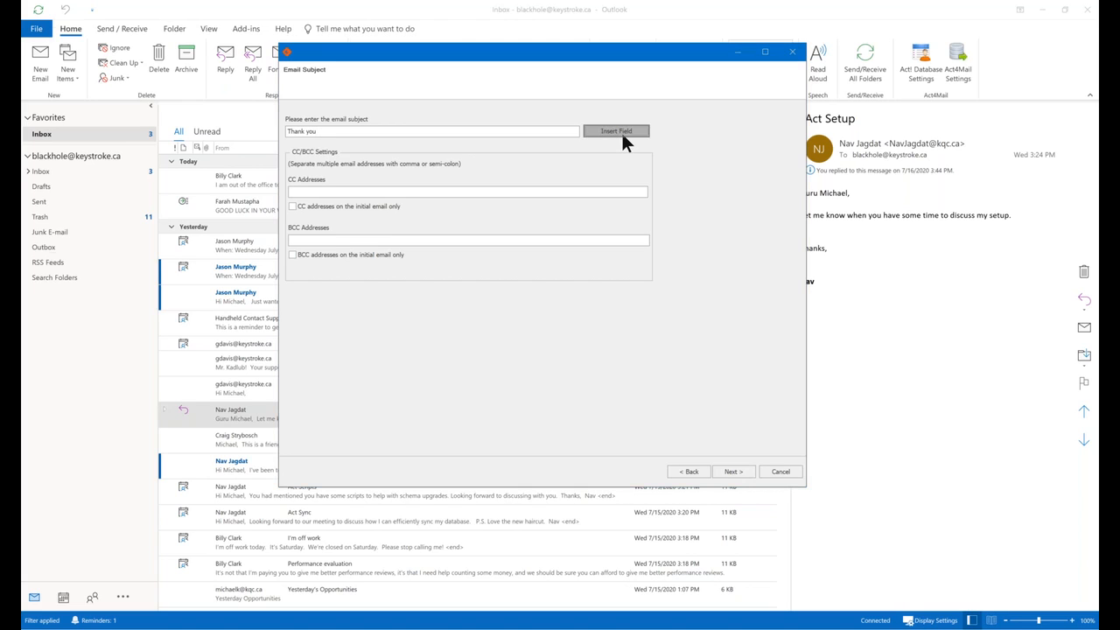
{"action": "left_click", "coordinate": [84, 200]}
{"action": "scroll", "coordinate": [87, 203], "scroll_direction": "down", "scroll_amount": 7}
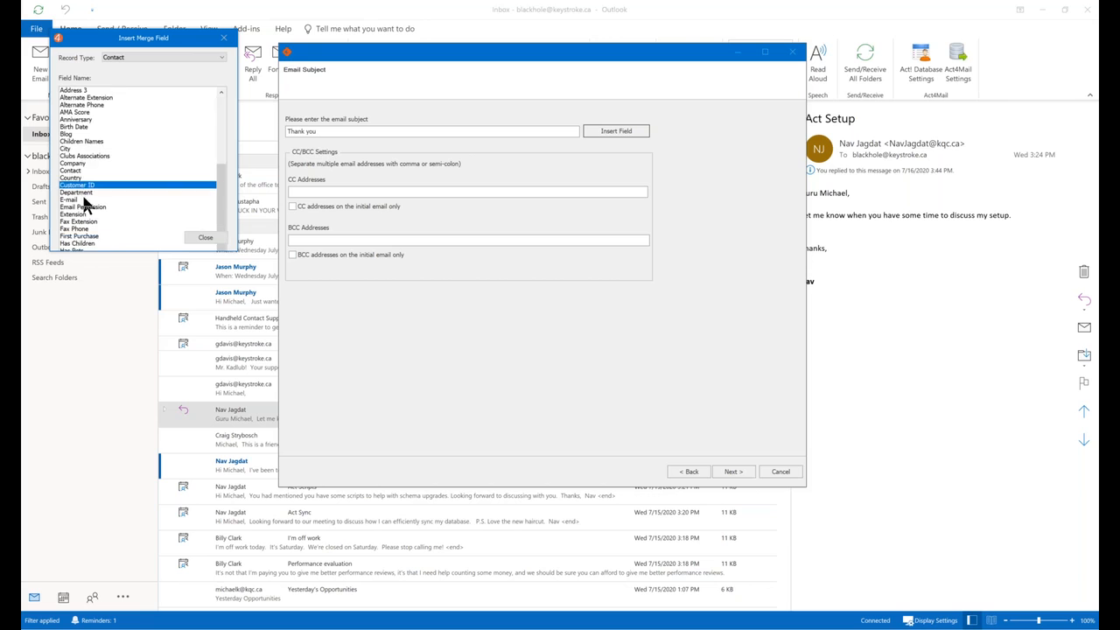
{"action": "scroll", "coordinate": [145, 199], "scroll_direction": "down", "scroll_amount": 6}
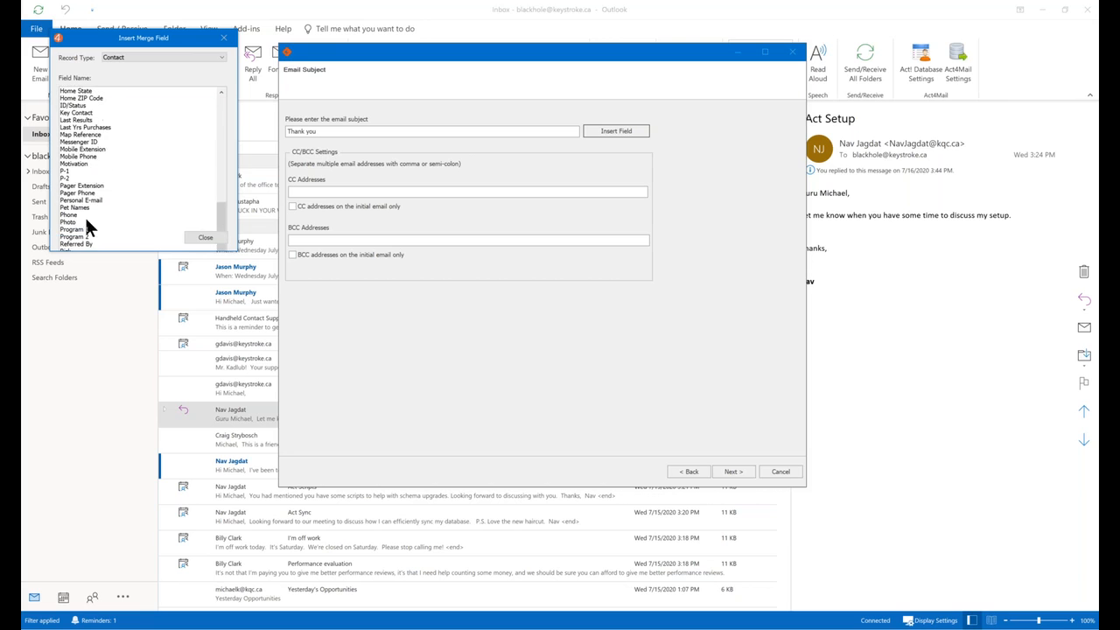
{"action": "left_click", "coordinate": [87, 208]}
{"action": "double_click", "coordinate": [86, 210]}
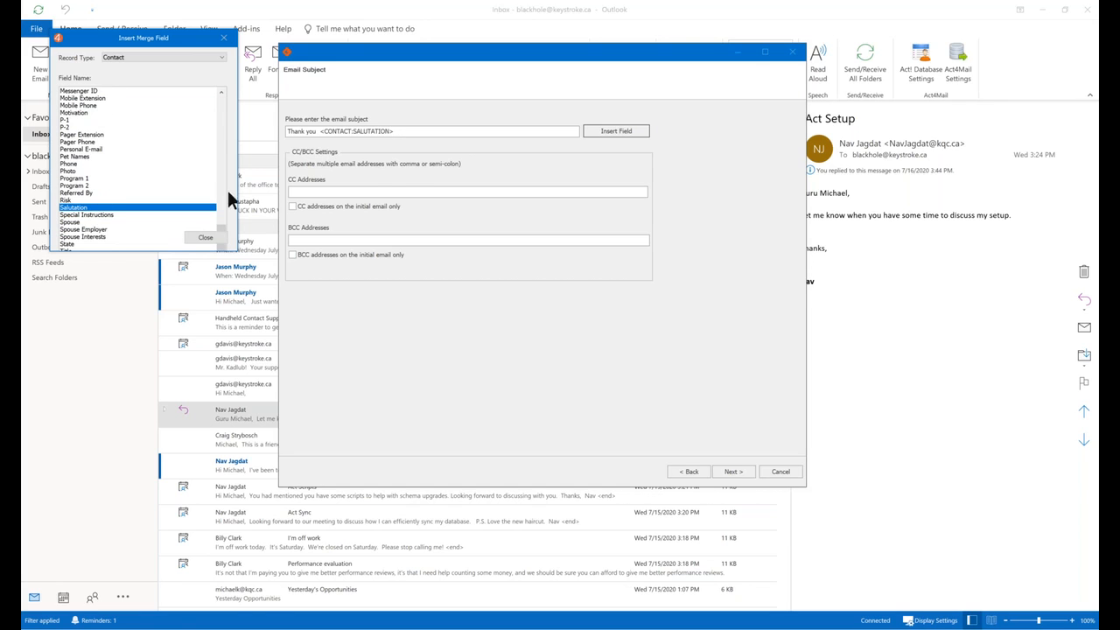
{"action": "left_click", "coordinate": [204, 237]}
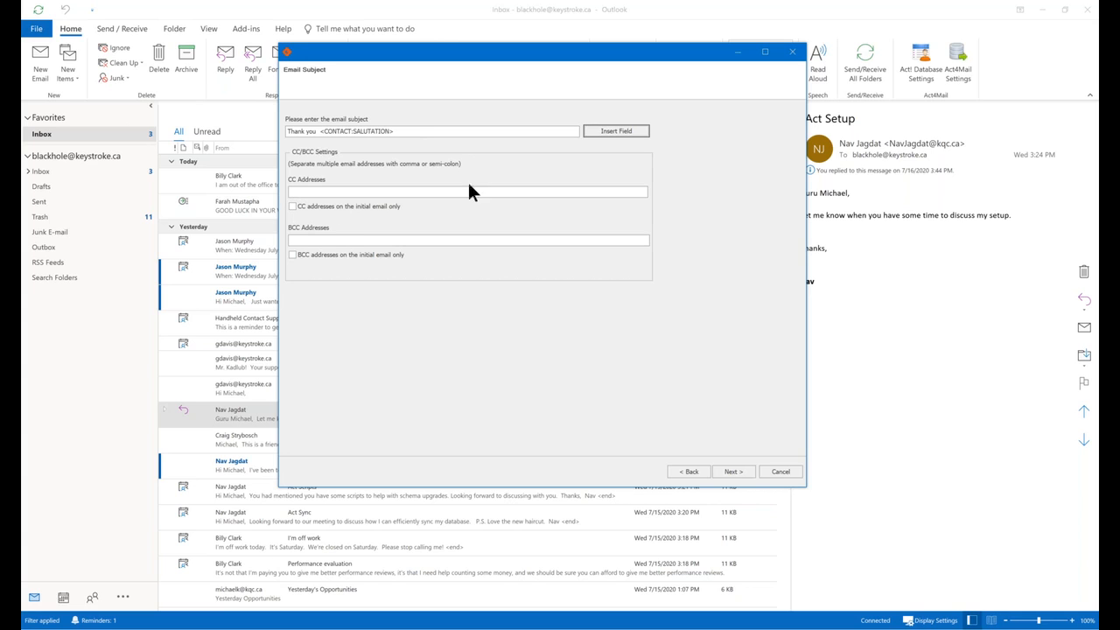
{"action": "left_click", "coordinate": [734, 472]}
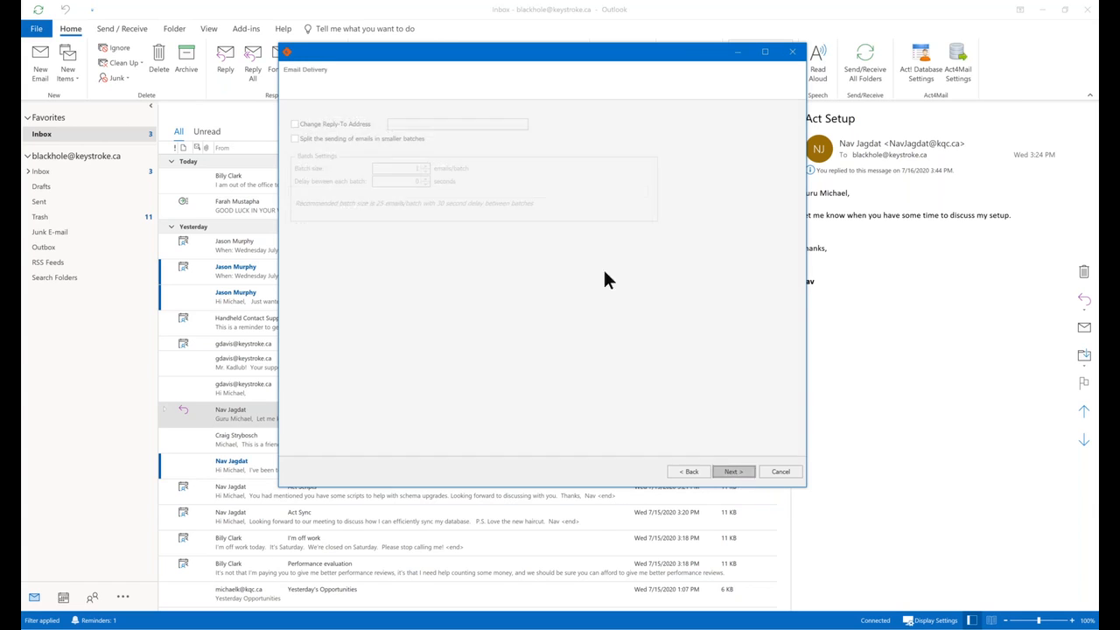
Leave custom Reply-To and batch splitting (briefly tried at 25 emails) off, then continue.
{"action": "left_click", "coordinate": [329, 124]}
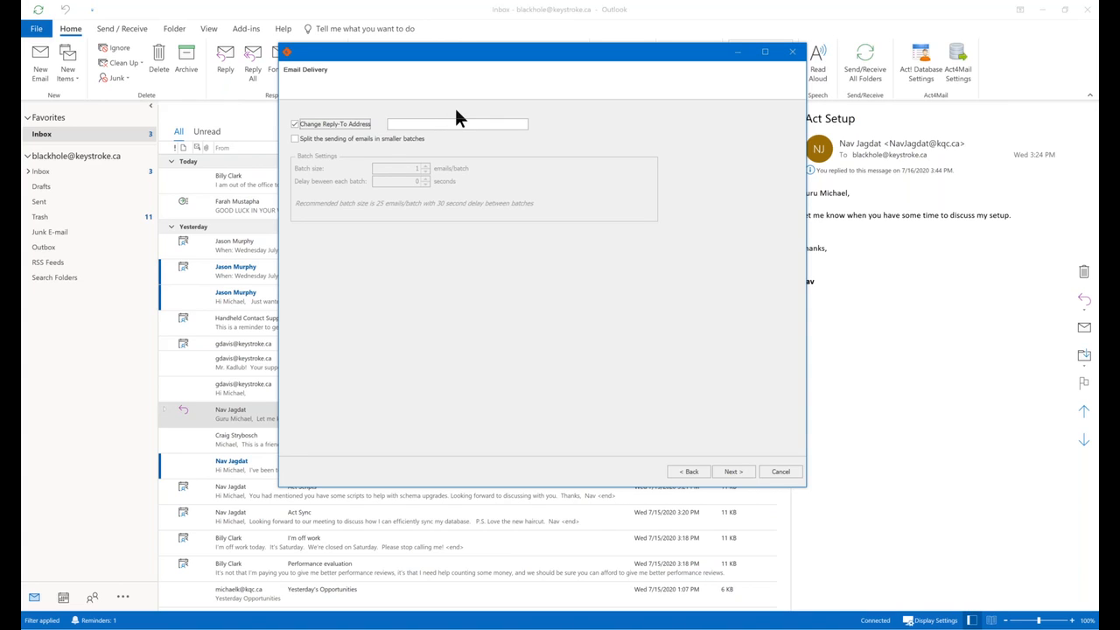
{"action": "left_click", "coordinate": [341, 125]}
{"action": "left_click", "coordinate": [329, 140]}
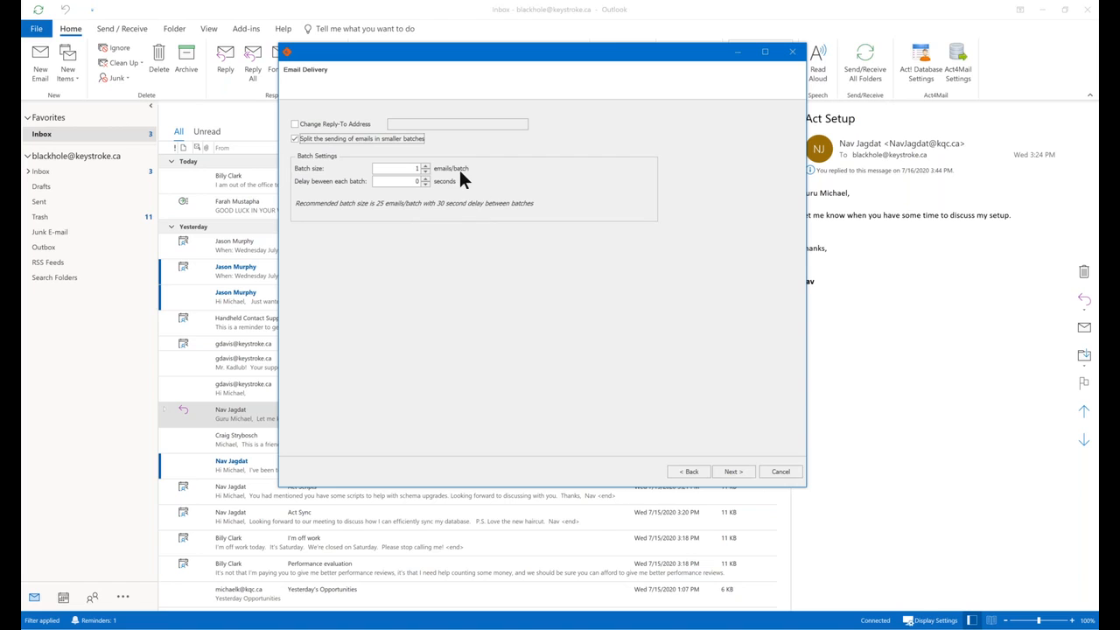
{"action": "key", "text": "Tab"}
{"action": "type", "text": "25"}
{"action": "key", "text": "Tab"}
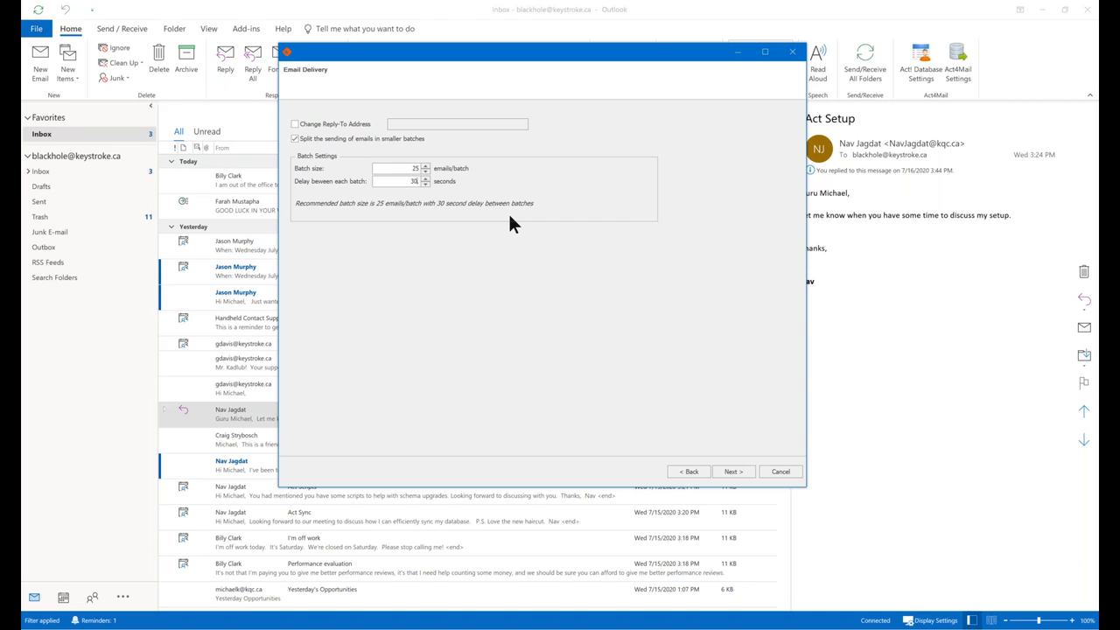
{"action": "left_click", "coordinate": [296, 139]}
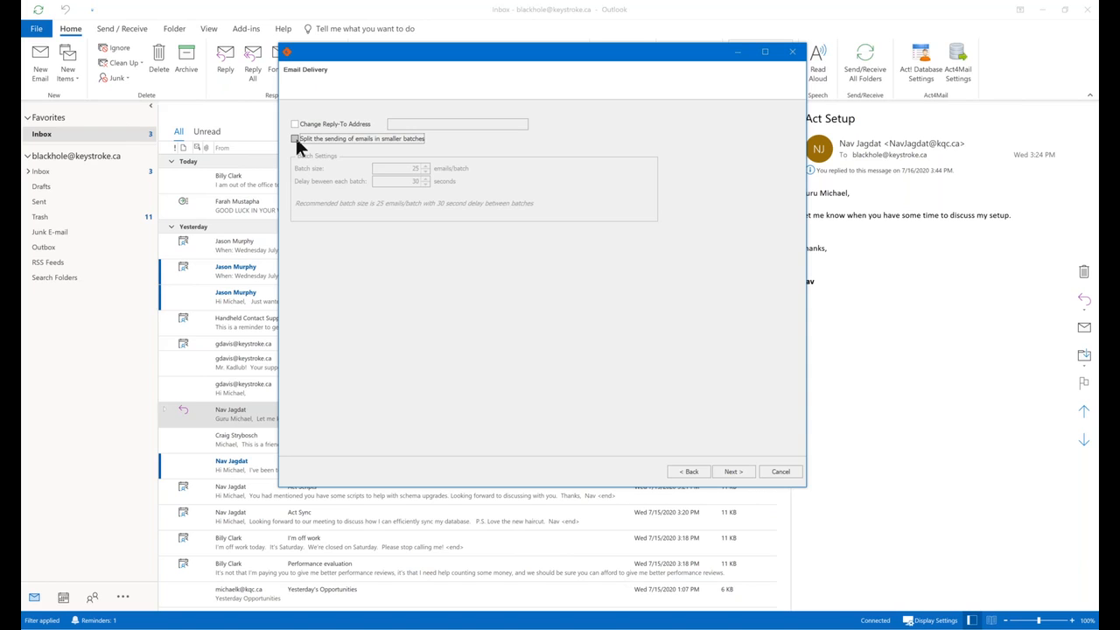
{"action": "left_click", "coordinate": [735, 472]}
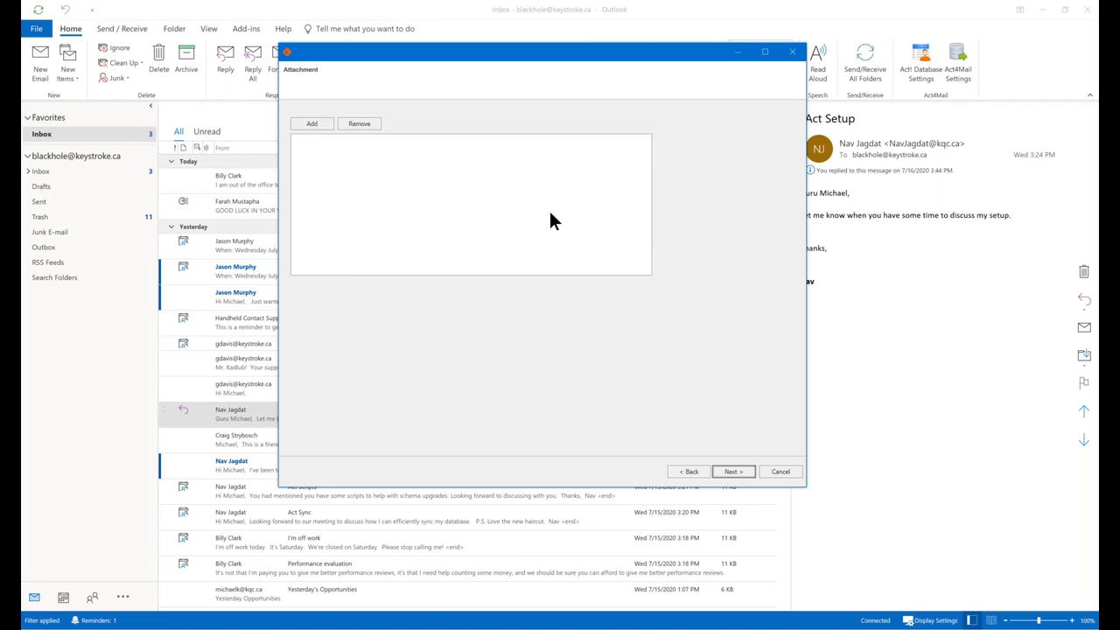
Add no attachments and continue to History Recording.
{"action": "left_click", "coordinate": [730, 475]}
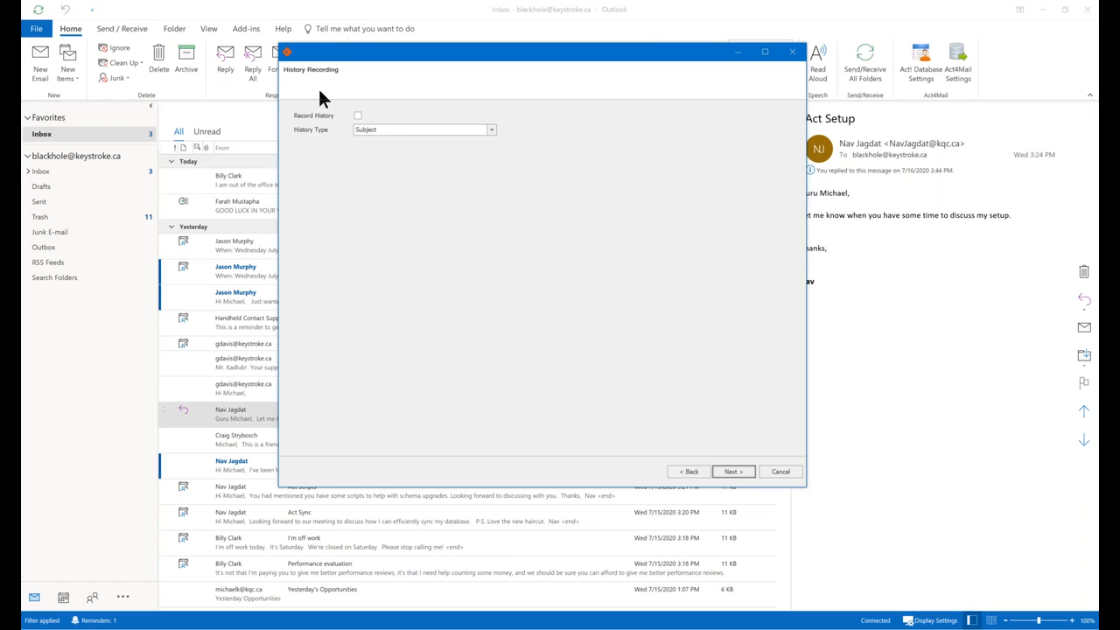
Check Record History and keep History Type on Subject.
{"action": "left_click", "coordinate": [359, 116]}
{"action": "left_click", "coordinate": [490, 130]}
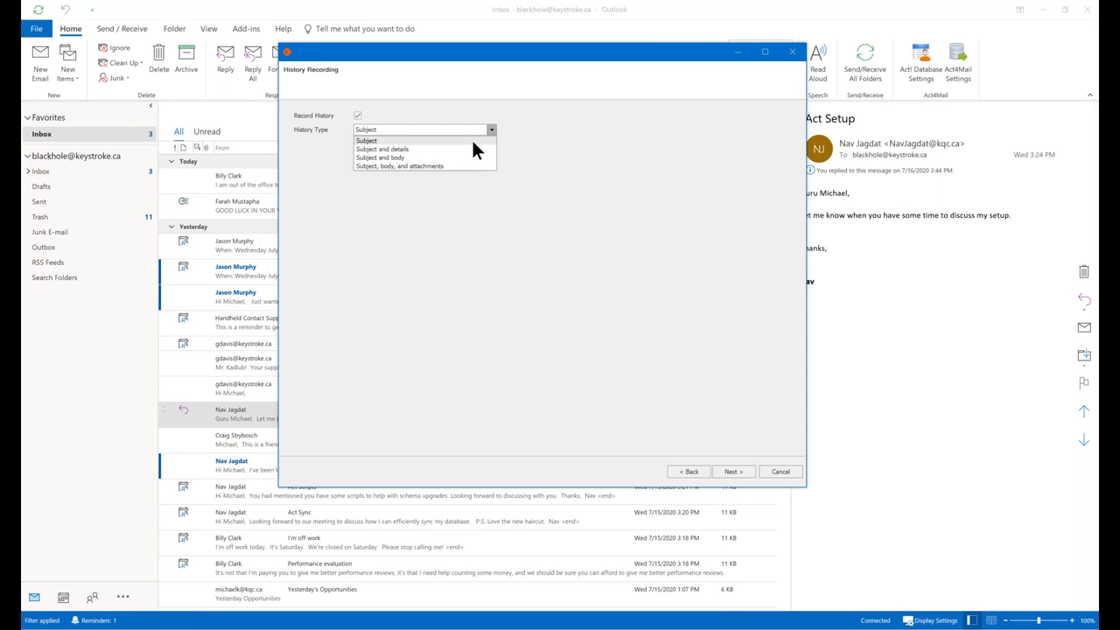
{"action": "left_click", "coordinate": [473, 142]}
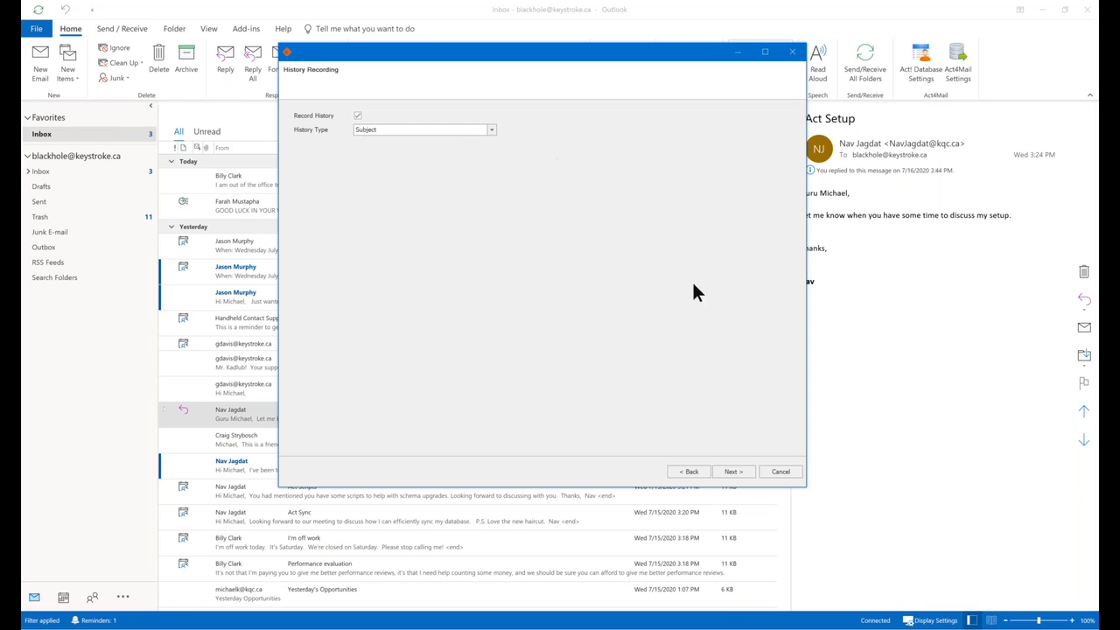
Confirm the recipient, send the email, finish the wizard, and drag Act! over Outlook.
{"action": "left_click", "coordinate": [732, 472]}
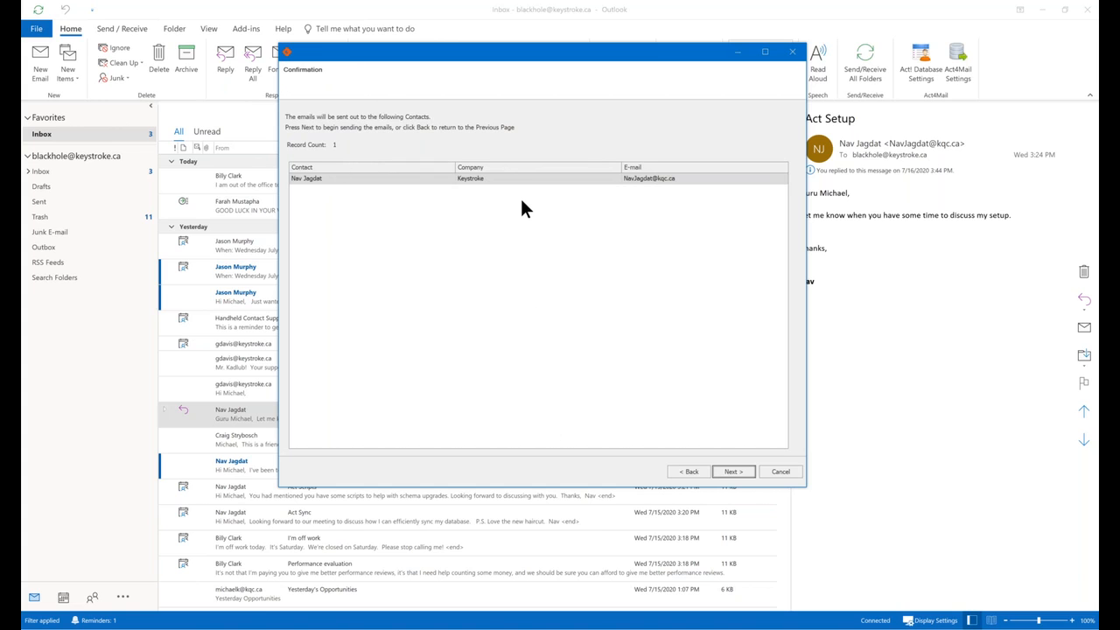
{"action": "left_click", "coordinate": [741, 472]}
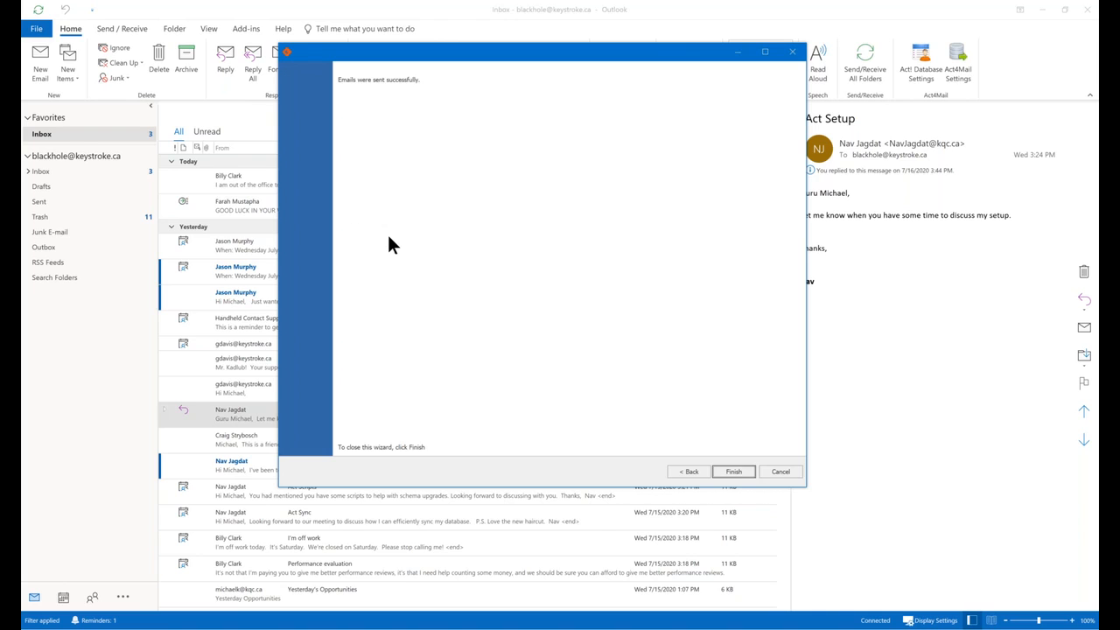
{"action": "left_click", "coordinate": [733, 471]}
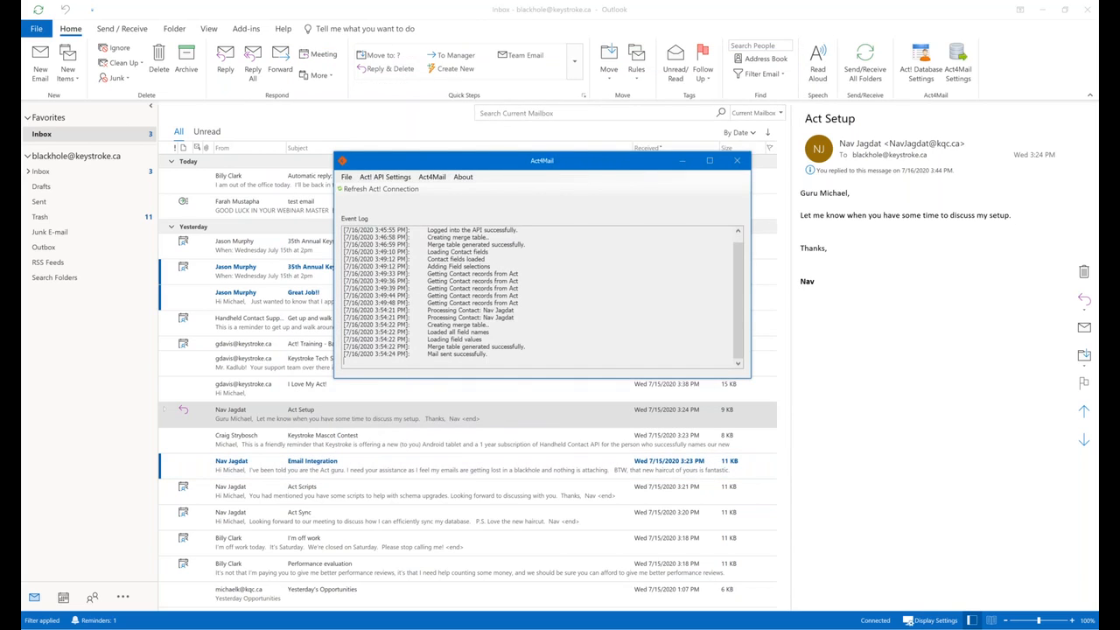
{"action": "key", "text": "alt+Tab"}
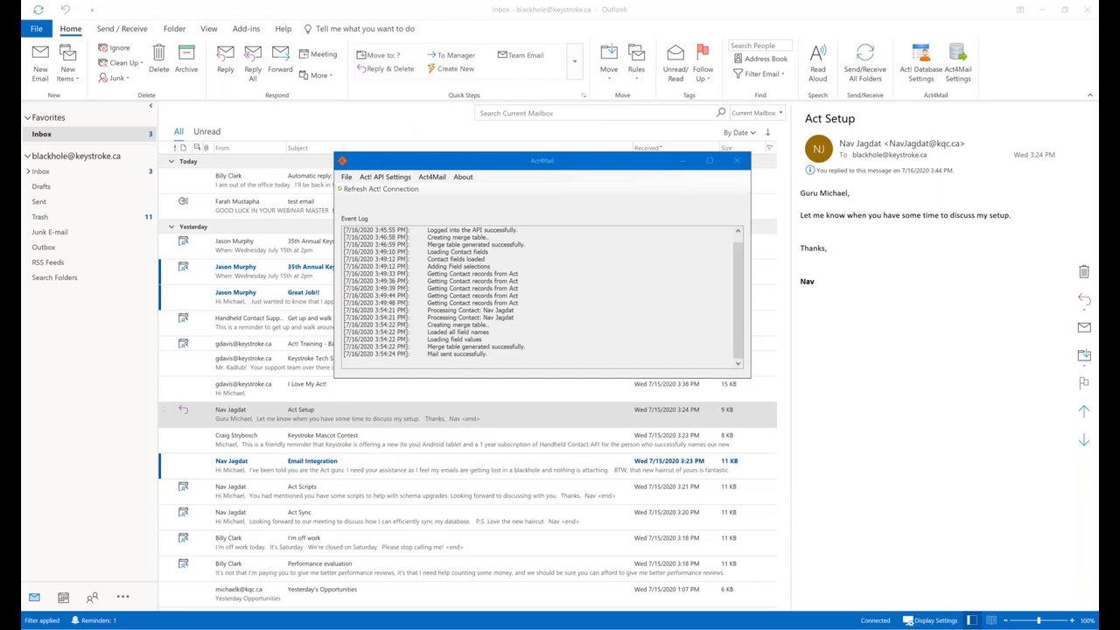
{"action": "left_click_drag", "start_coordinate": [1086, 123], "coordinate": [590, 78]}
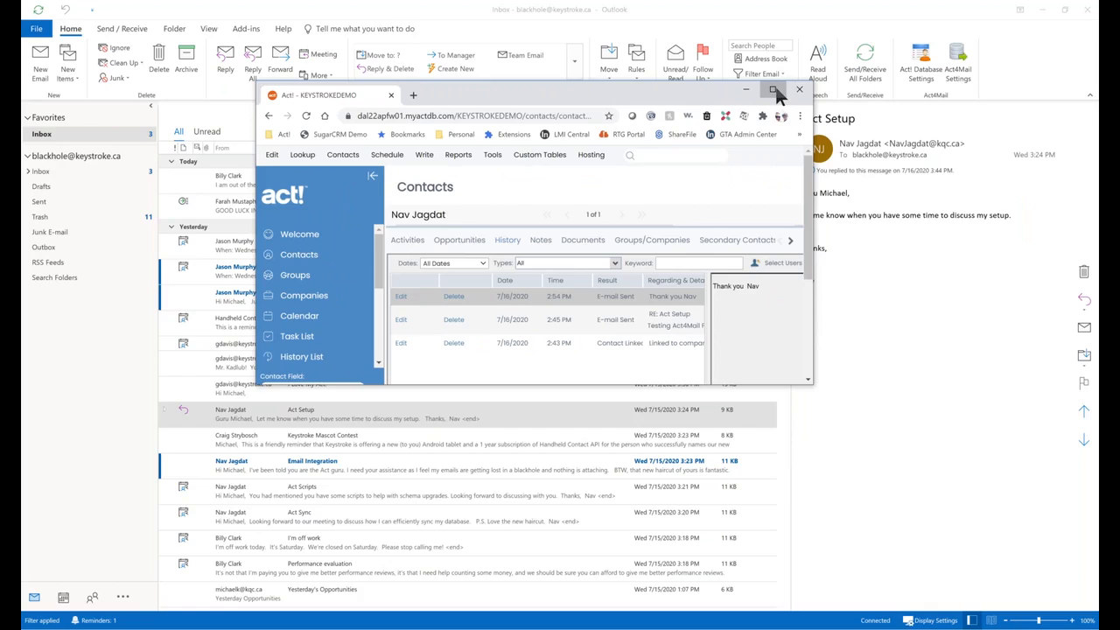
Maximize the Act! contact page, then bring Act4Mail forward and open its Act4Mail menu.
{"action": "left_click", "coordinate": [774, 87]}
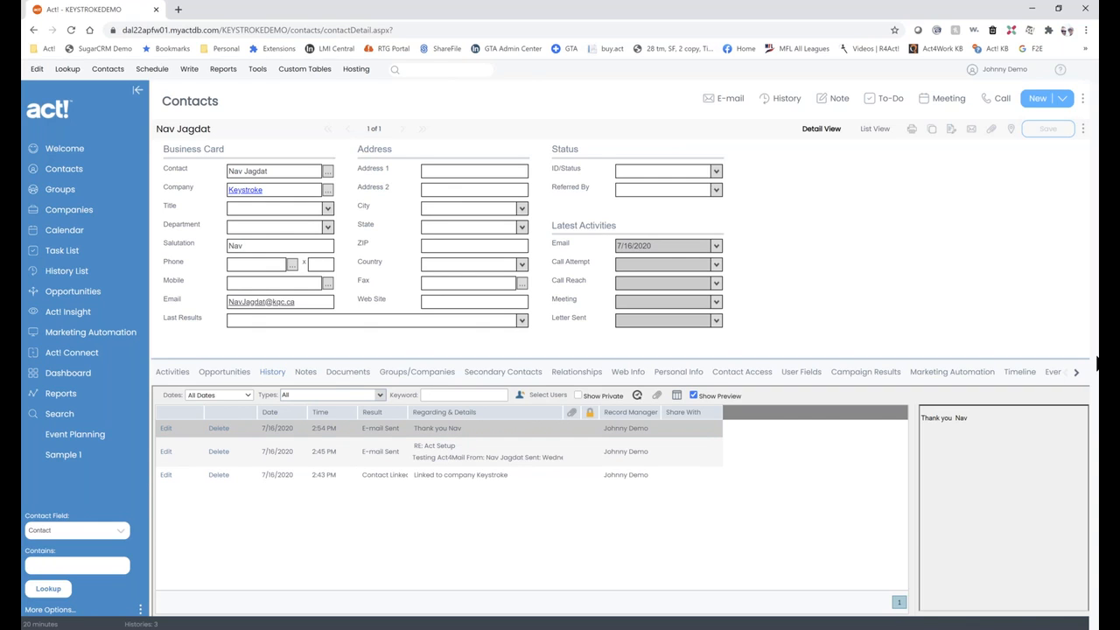
{"action": "key", "text": "alt+Tab"}
{"action": "left_click", "coordinate": [431, 177]}
Start Merge to Word with the letter template, saving over C:\ActDemo\Test DOc.doc.
{"action": "mouse_move", "coordinate": [455, 188]}
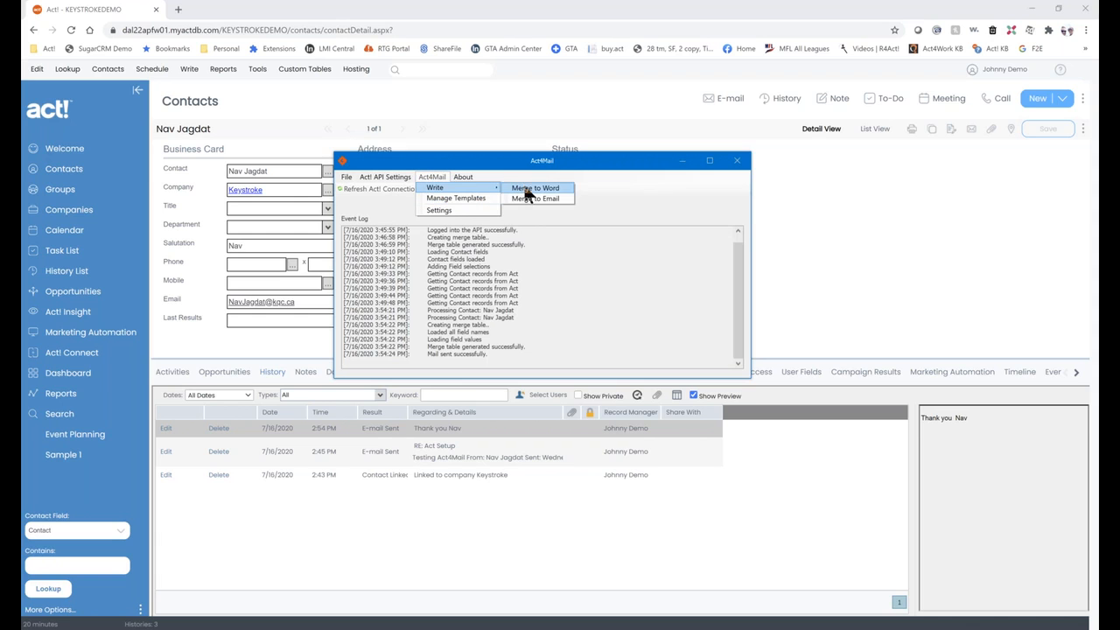
{"action": "left_click", "coordinate": [533, 194]}
{"action": "double_click", "coordinate": [571, 230]}
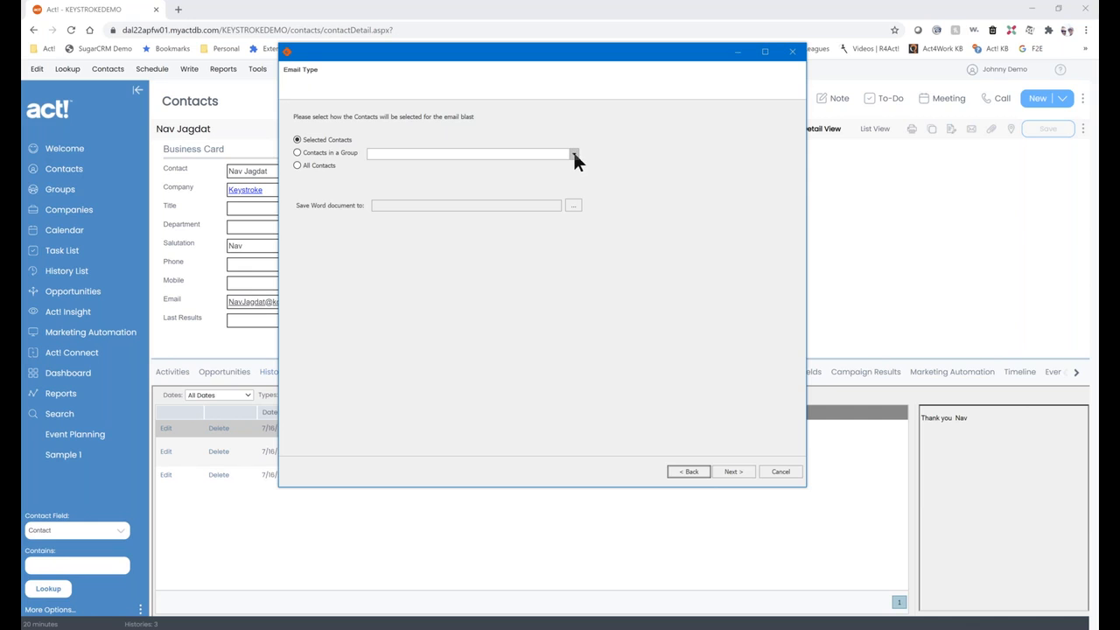
{"action": "left_click", "coordinate": [574, 206]}
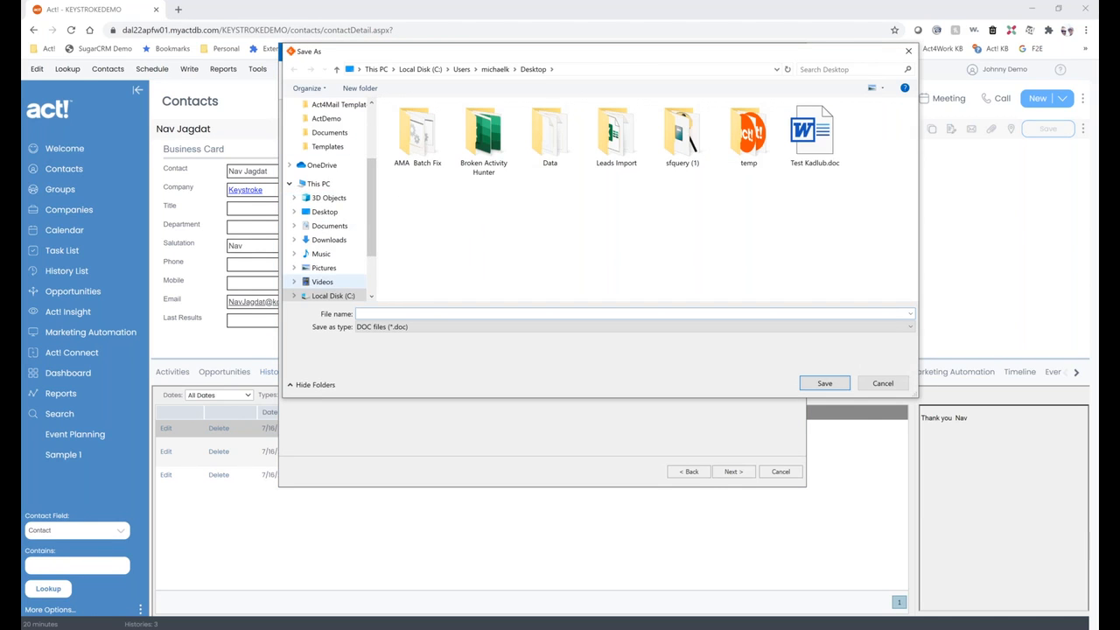
{"action": "scroll", "coordinate": [375, 180], "scroll_direction": "up", "scroll_amount": 1}
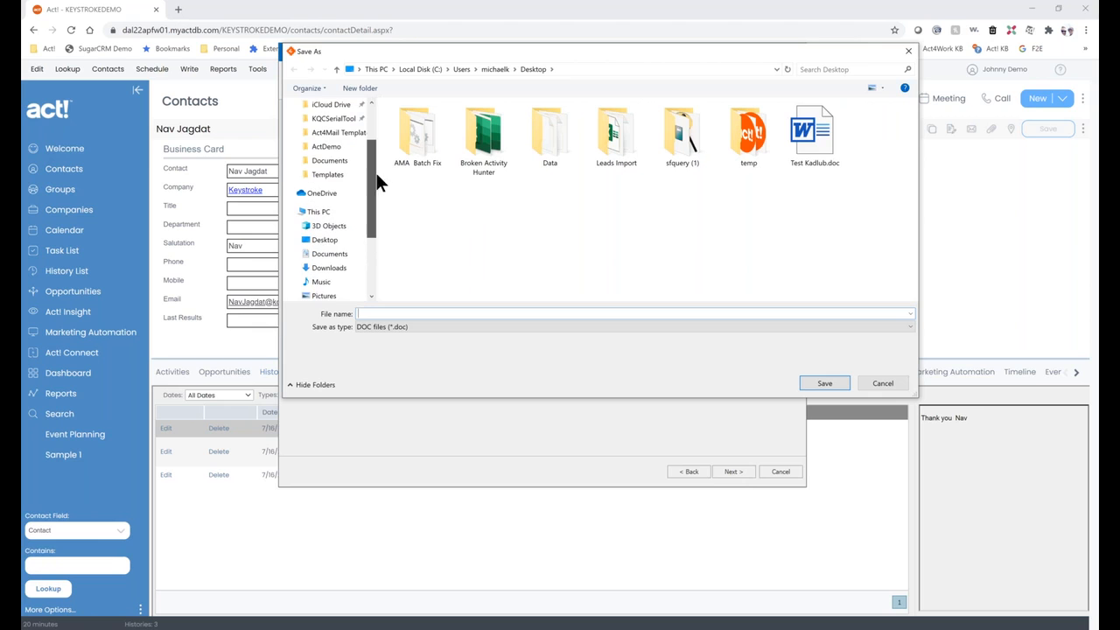
{"action": "left_click", "coordinate": [326, 147]}
{"action": "double_click", "coordinate": [424, 144]}
{"action": "left_click", "coordinate": [597, 326]}
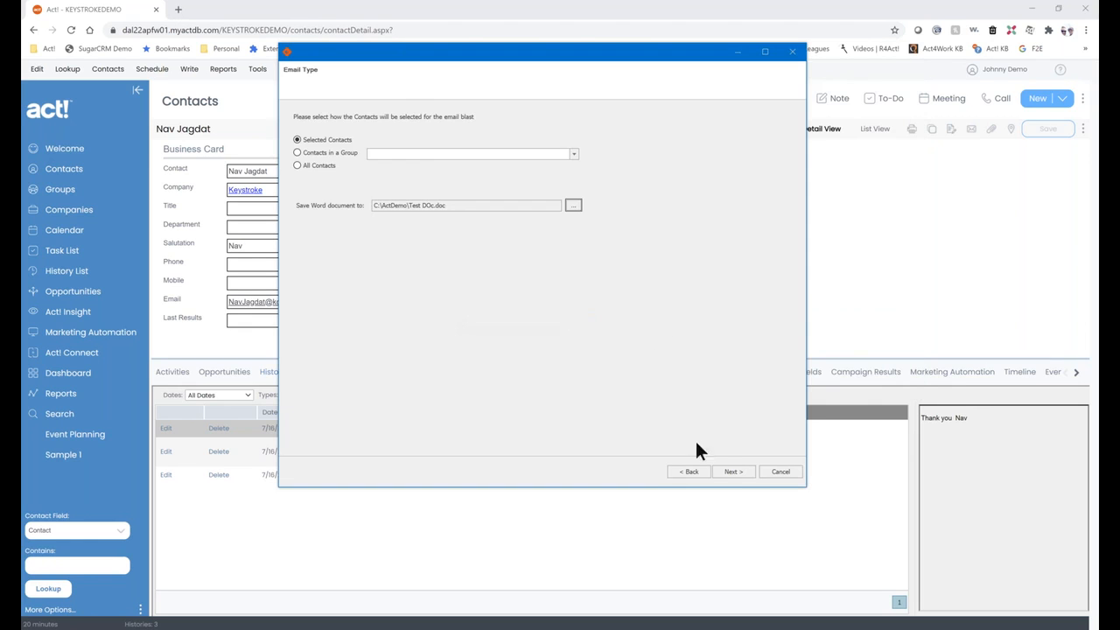
Filter contacts by 'kqc' and add the Keystroke contact as the merge recipient.
{"action": "left_click", "coordinate": [731, 471]}
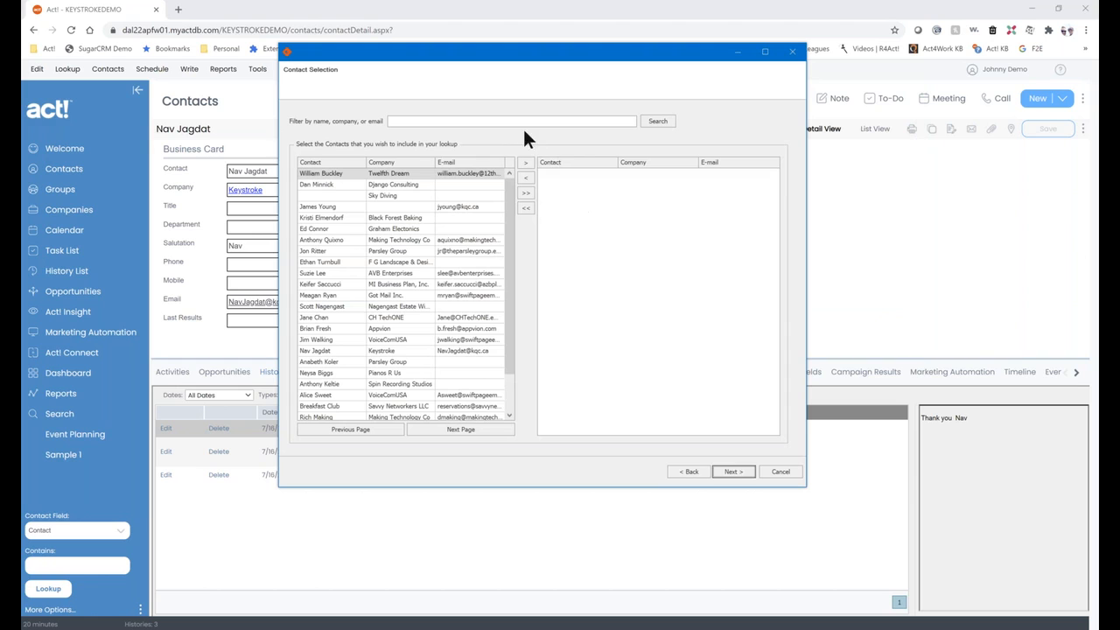
{"action": "left_click", "coordinate": [520, 121]}
{"action": "type", "text": "kqc"}
{"action": "key", "text": "Return"}
{"action": "left_click", "coordinate": [494, 195]}
{"action": "left_click", "coordinate": [525, 163]}
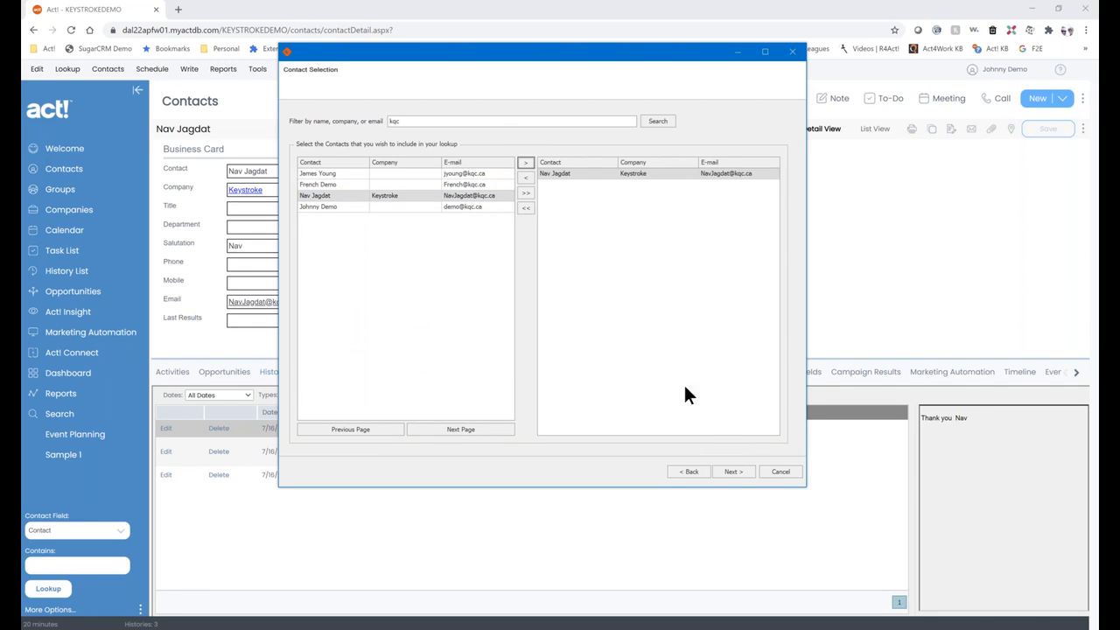
Generate the merged Word letter, close Word, finish the wizard, and close Act4Mail.
{"action": "left_click", "coordinate": [733, 472]}
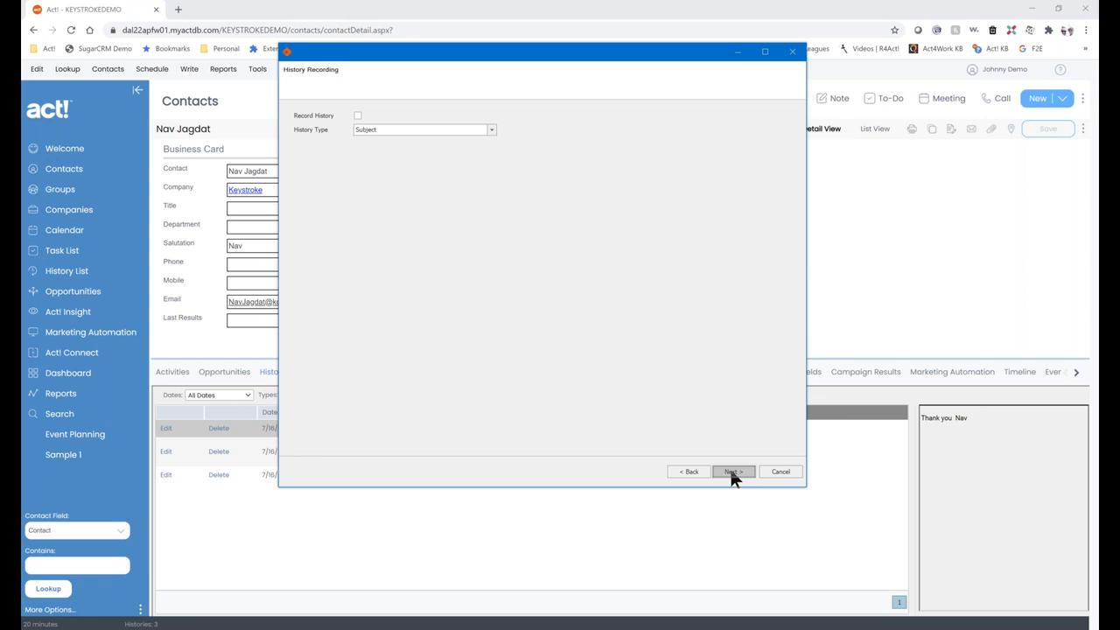
{"action": "left_click", "coordinate": [732, 472]}
{"action": "left_click", "coordinate": [732, 473]}
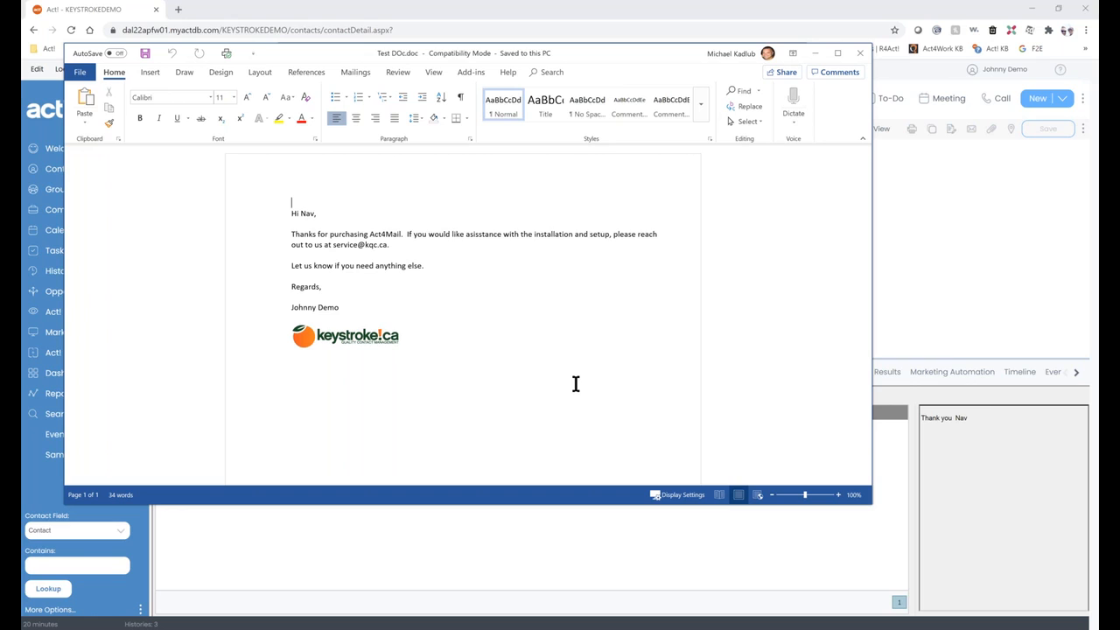
{"action": "left_click", "coordinate": [857, 54]}
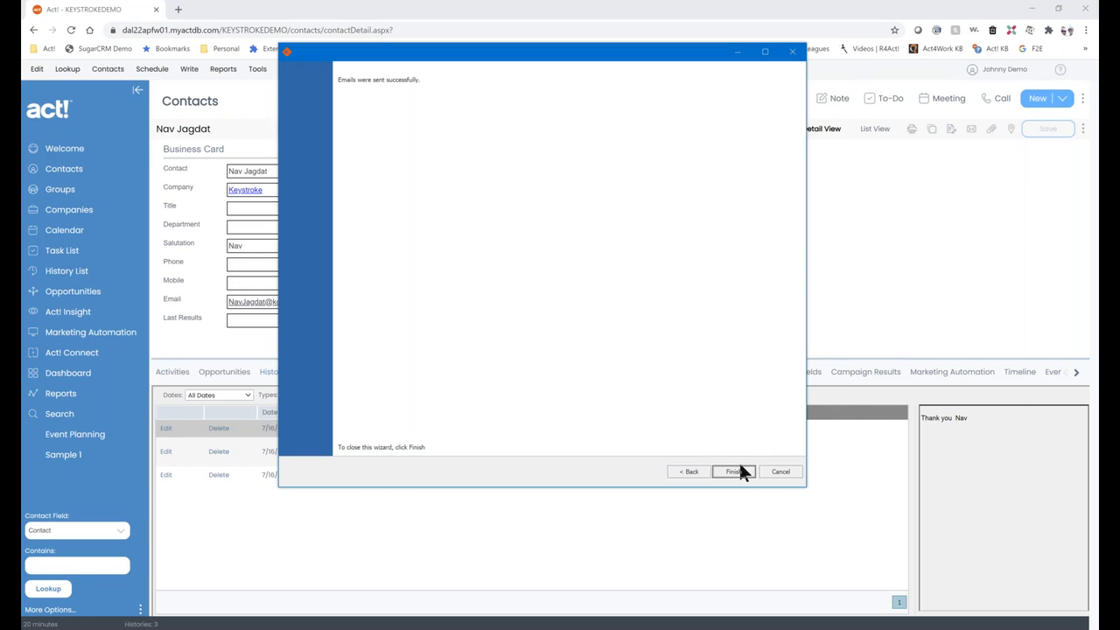
{"action": "left_click", "coordinate": [732, 472]}
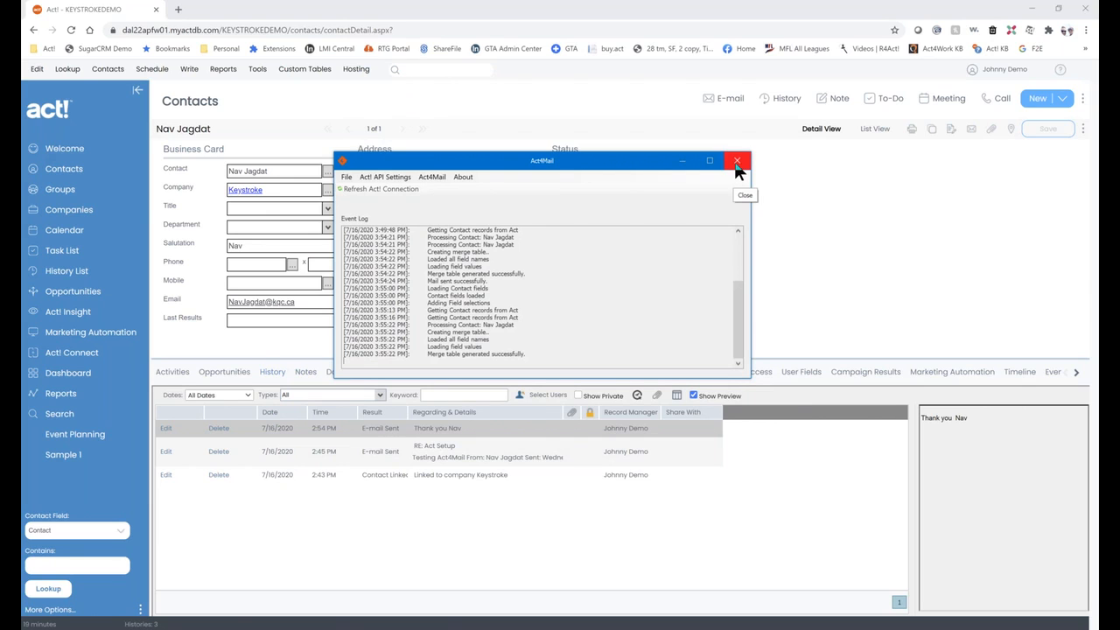
{"action": "left_click", "coordinate": [736, 167]}
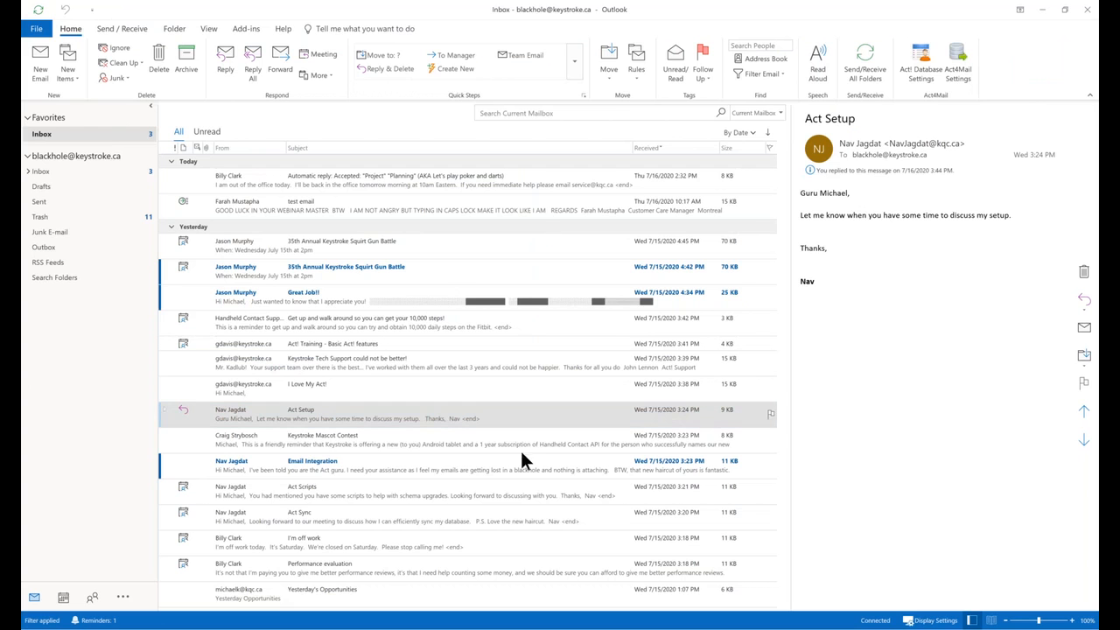
Accept the Act Scripts meeting invitation and send the response now.
{"action": "left_click", "coordinate": [406, 492]}
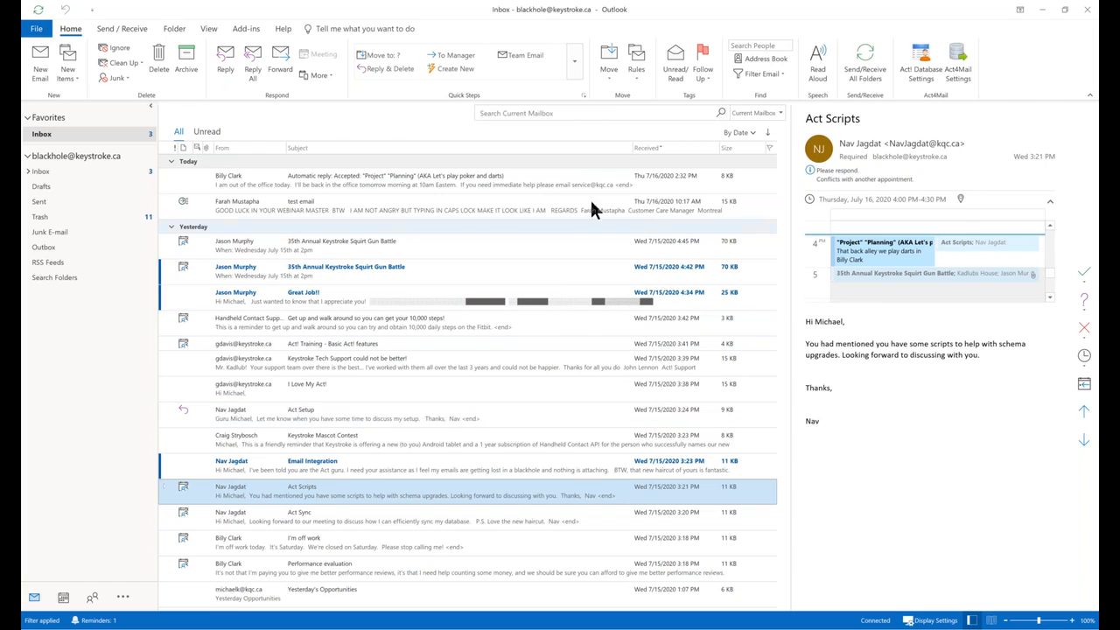
{"action": "double_click", "coordinate": [1005, 235]}
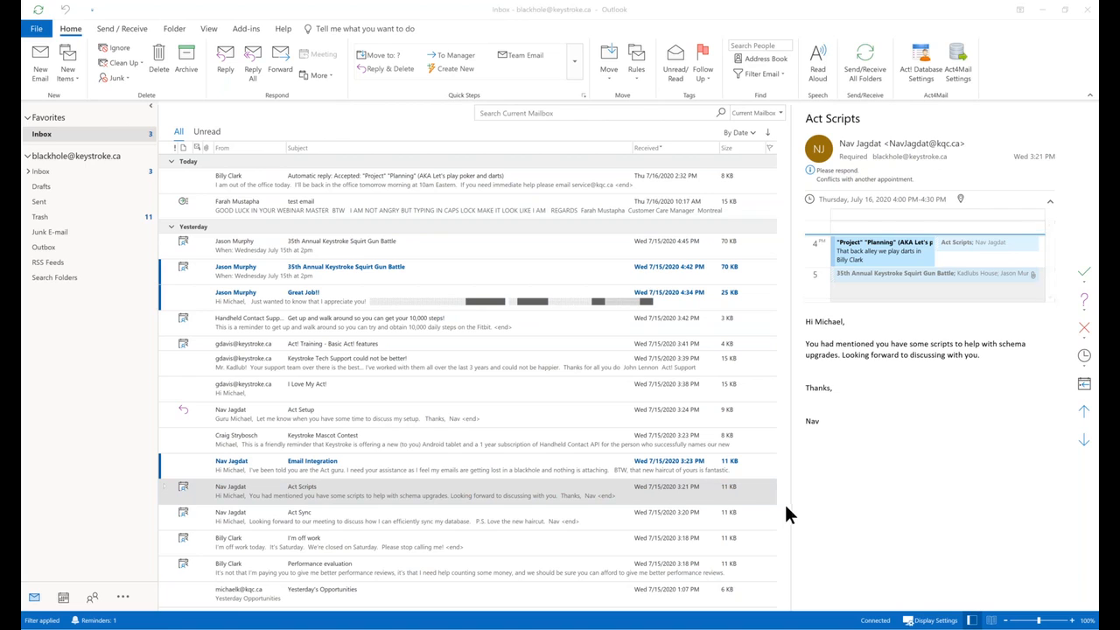
{"action": "left_click", "coordinate": [1082, 275]}
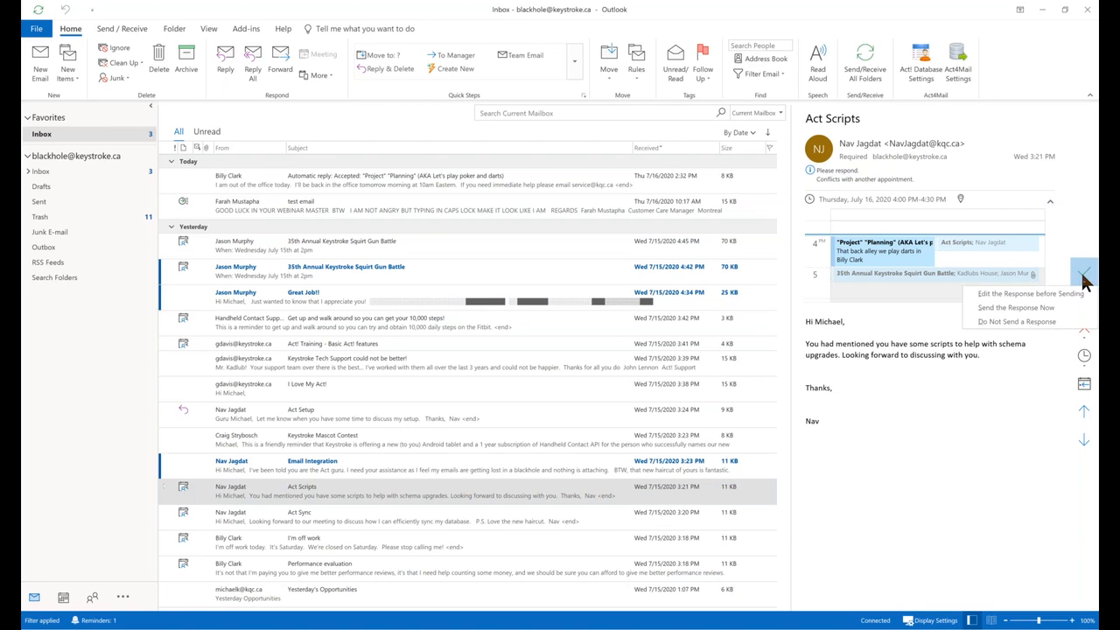
{"action": "left_click", "coordinate": [1006, 308]}
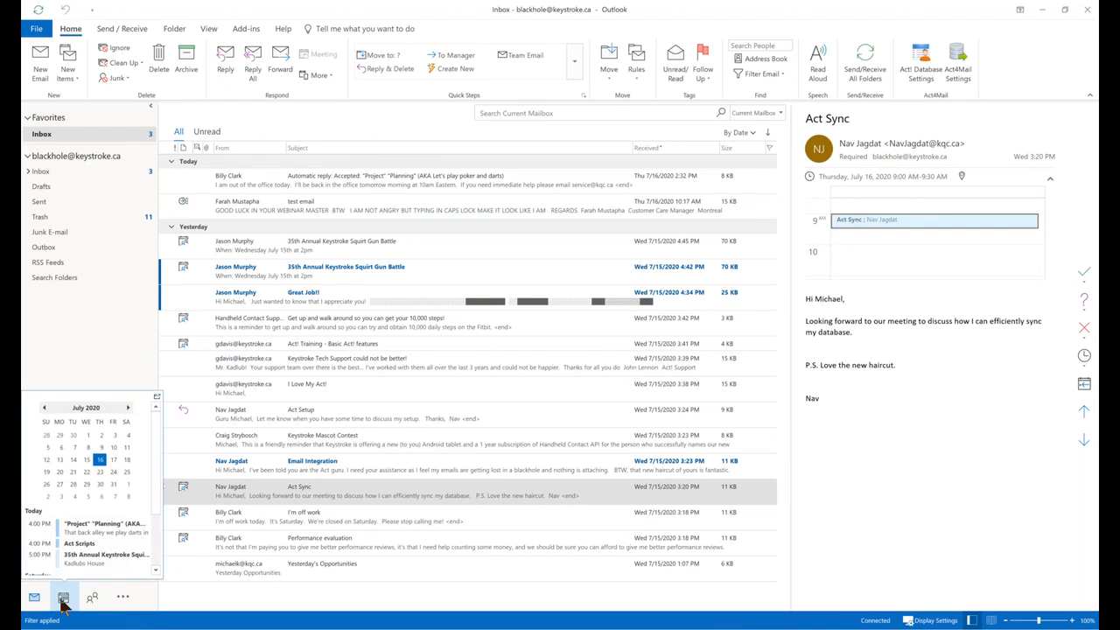
Inspect the July 16 Act Scripts appointment in the calendar, then return to Mail.
{"action": "left_click", "coordinate": [63, 598]}
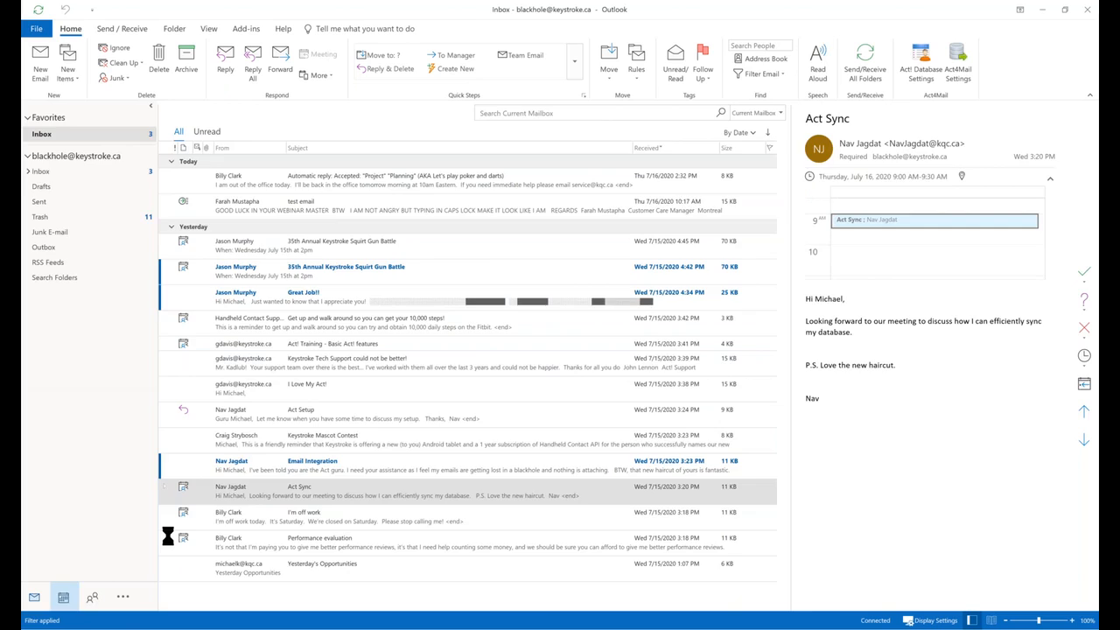
{"action": "left_click", "coordinate": [753, 393]}
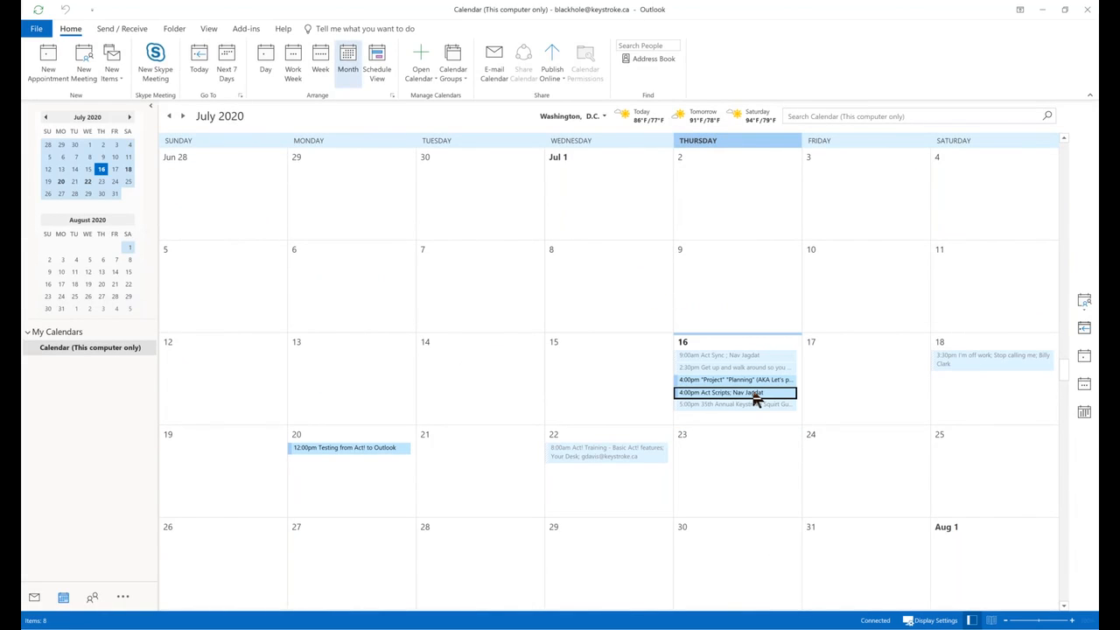
{"action": "right_click", "coordinate": [753, 395]}
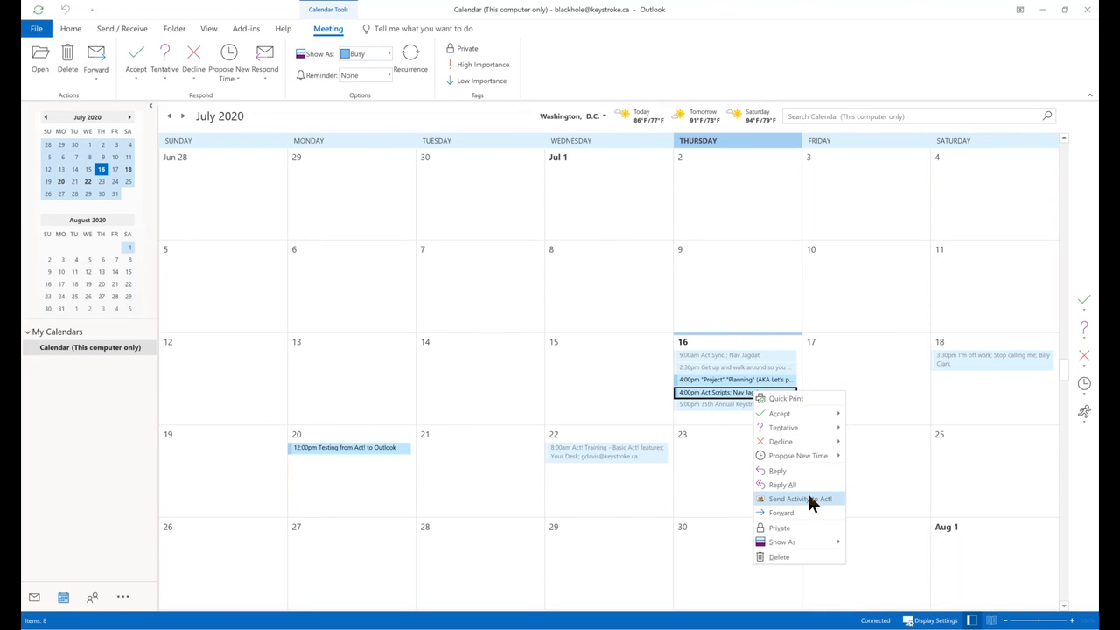
{"action": "left_click", "coordinate": [33, 600]}
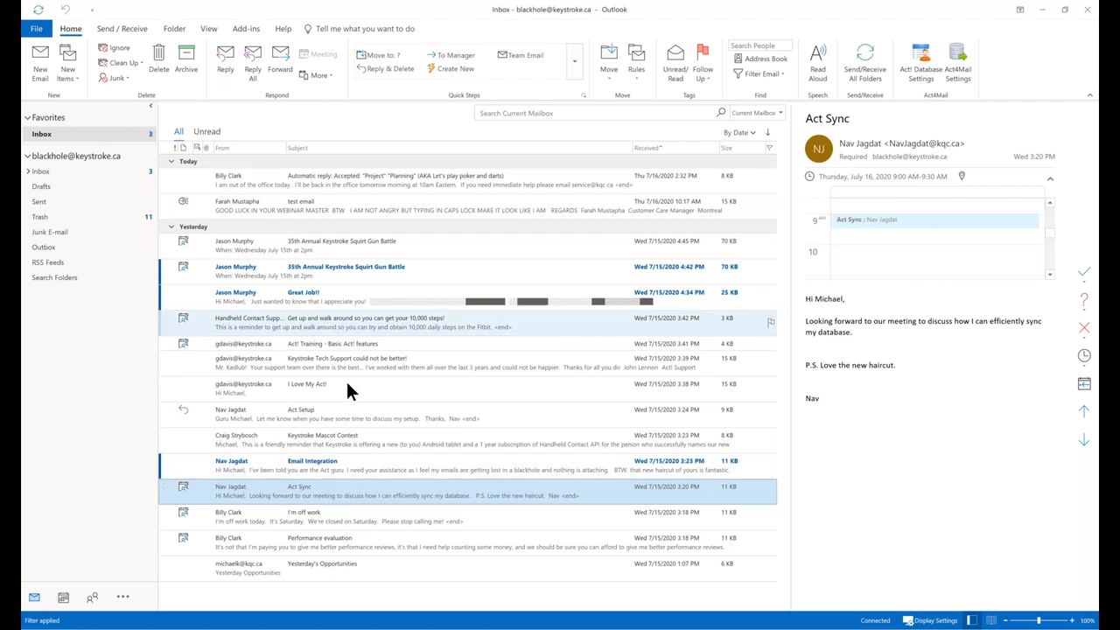
Select the Act Setup email, dismiss the Act Scripts alarm in Act!, and return to Outlook.
{"action": "left_click", "coordinate": [341, 415]}
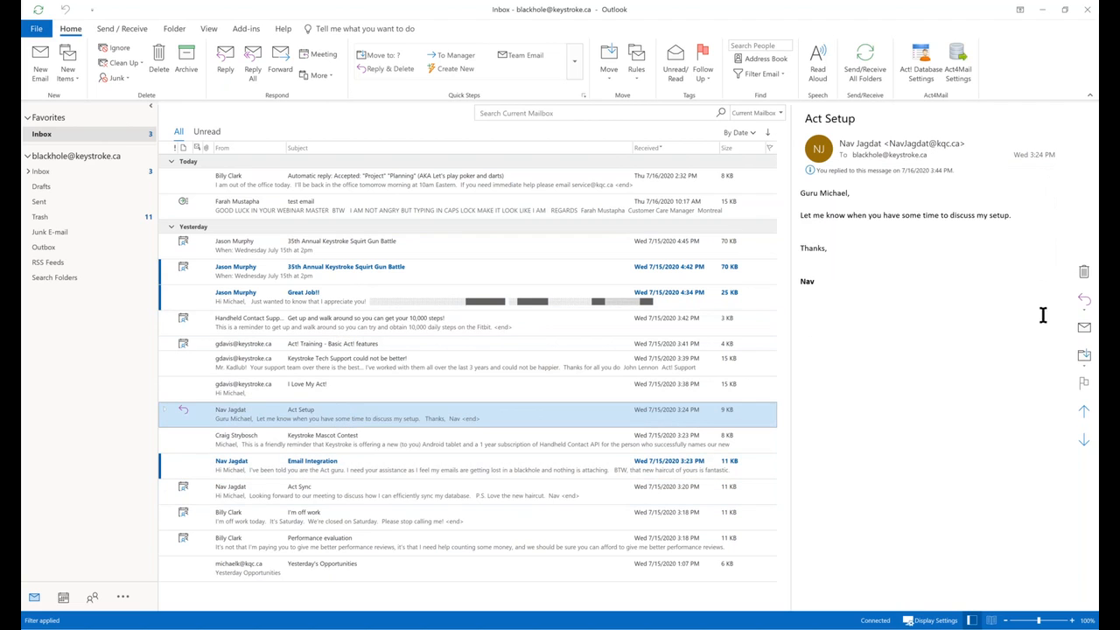
{"action": "left_click", "coordinate": [1109, 302]}
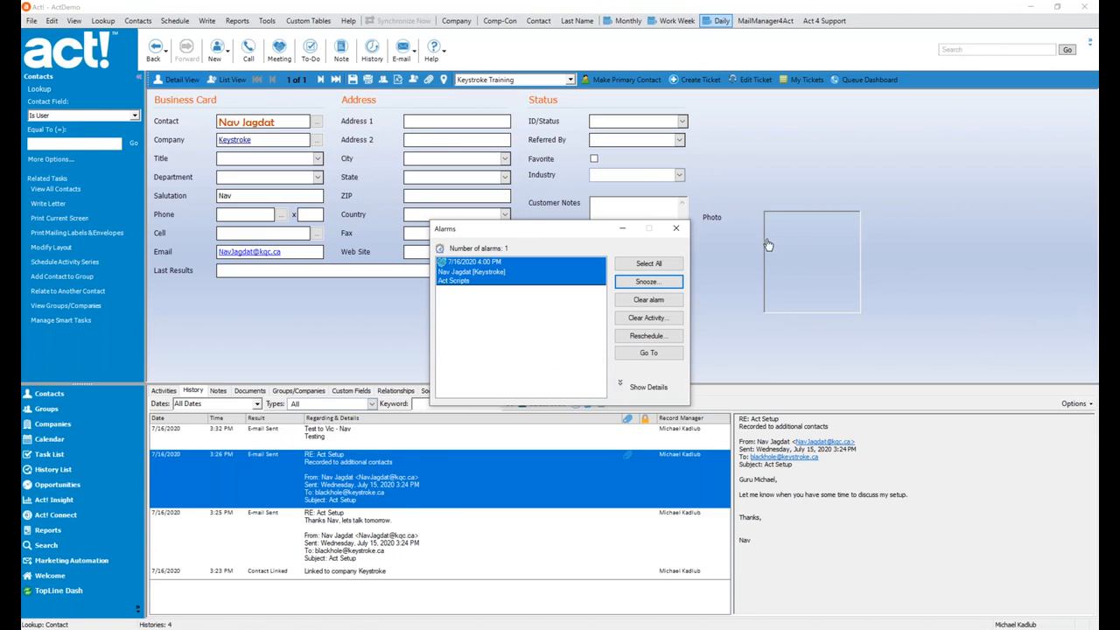
{"action": "left_click", "coordinate": [679, 228]}
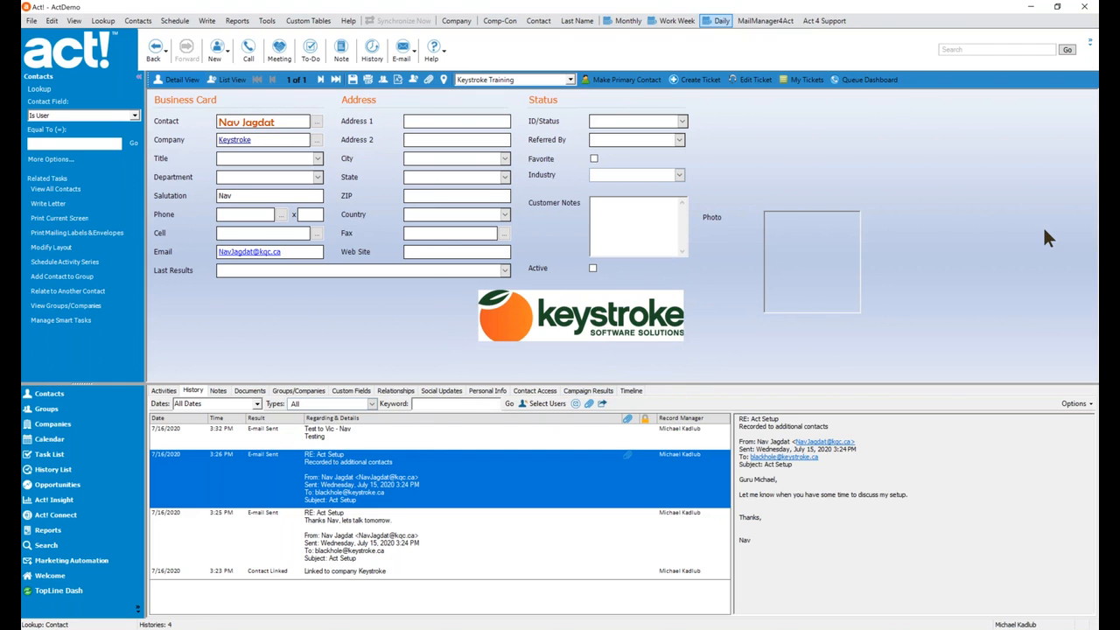
{"action": "left_click", "coordinate": [1109, 273]}
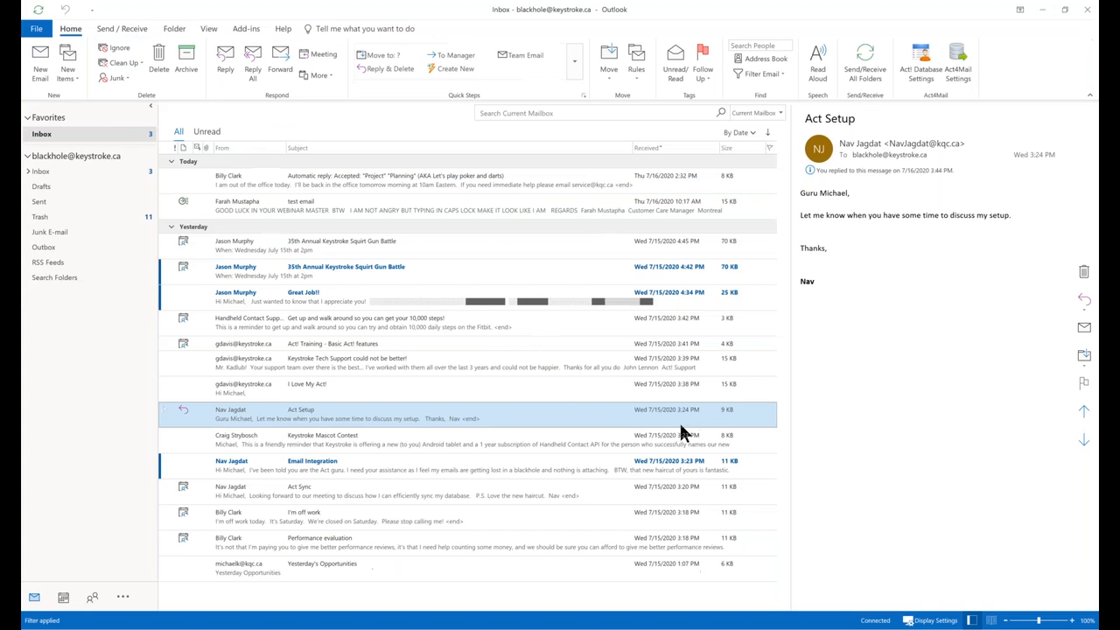
Set up an Act! call from the Act Setup email for July 17, 2020, with alarm and Outlook meeting.
{"action": "right_click", "coordinate": [288, 409]}
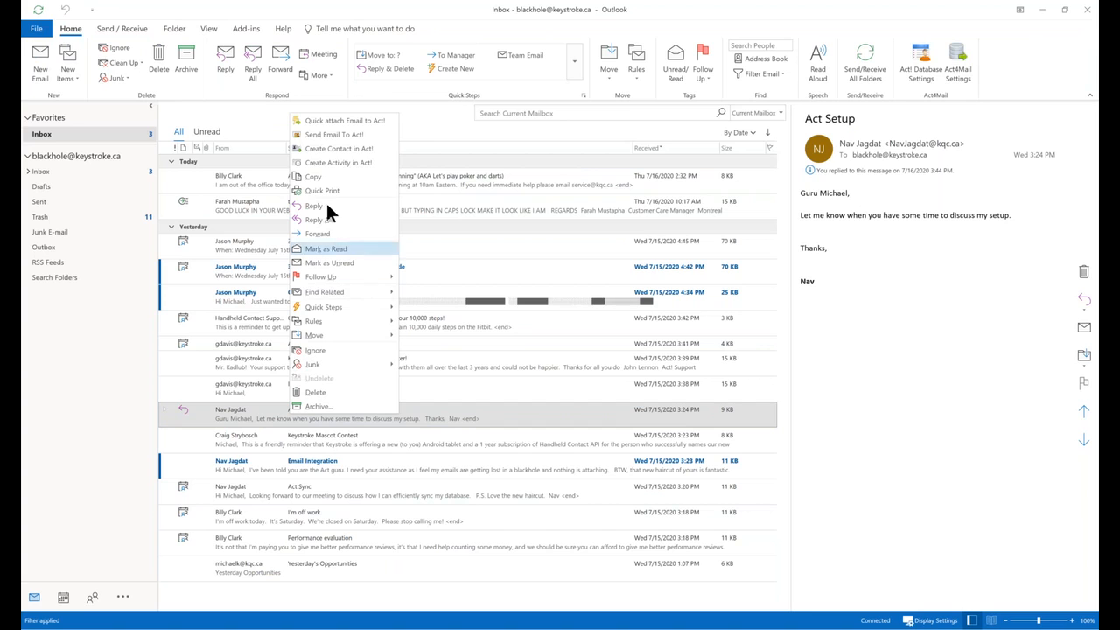
{"action": "left_click", "coordinate": [338, 163]}
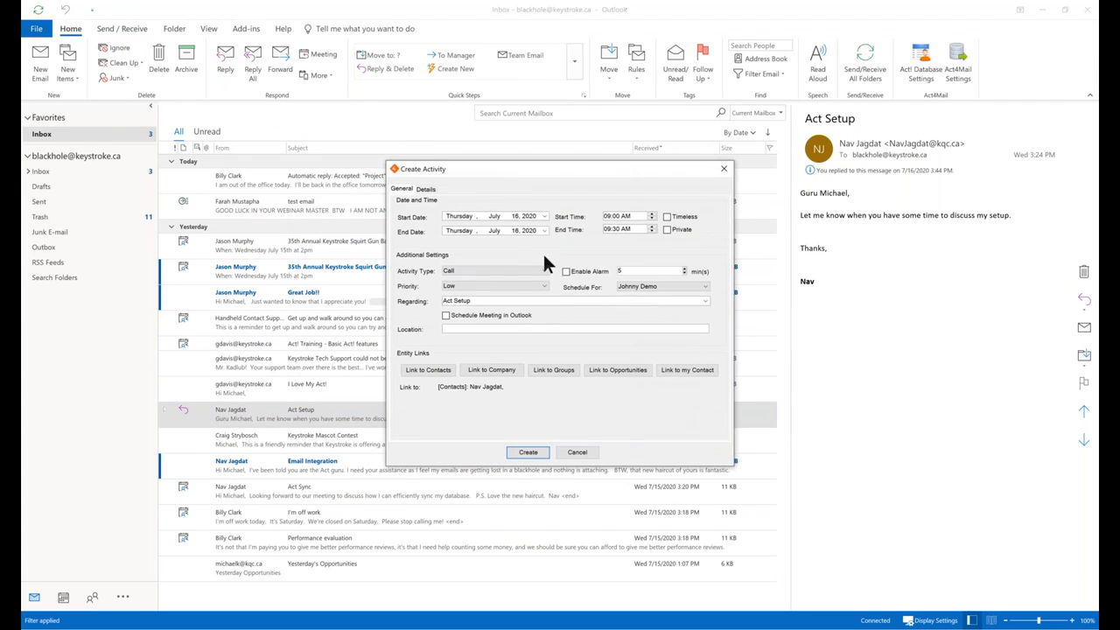
{"action": "left_click", "coordinate": [544, 216]}
{"action": "left_click", "coordinate": [532, 268]}
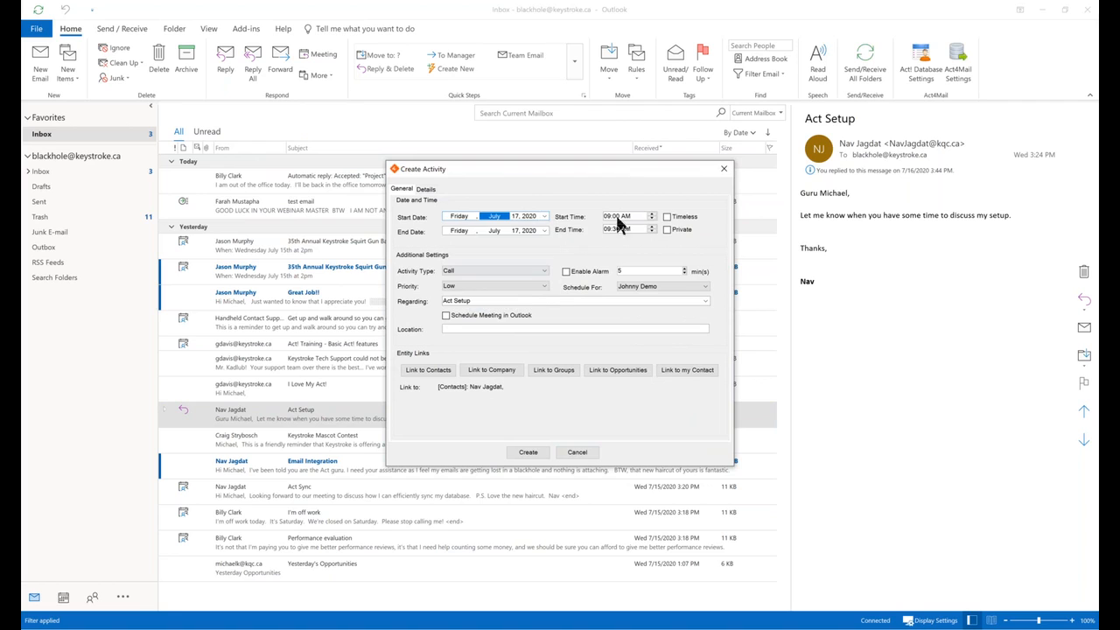
{"action": "left_click", "coordinate": [582, 272]}
{"action": "left_click", "coordinate": [446, 316]}
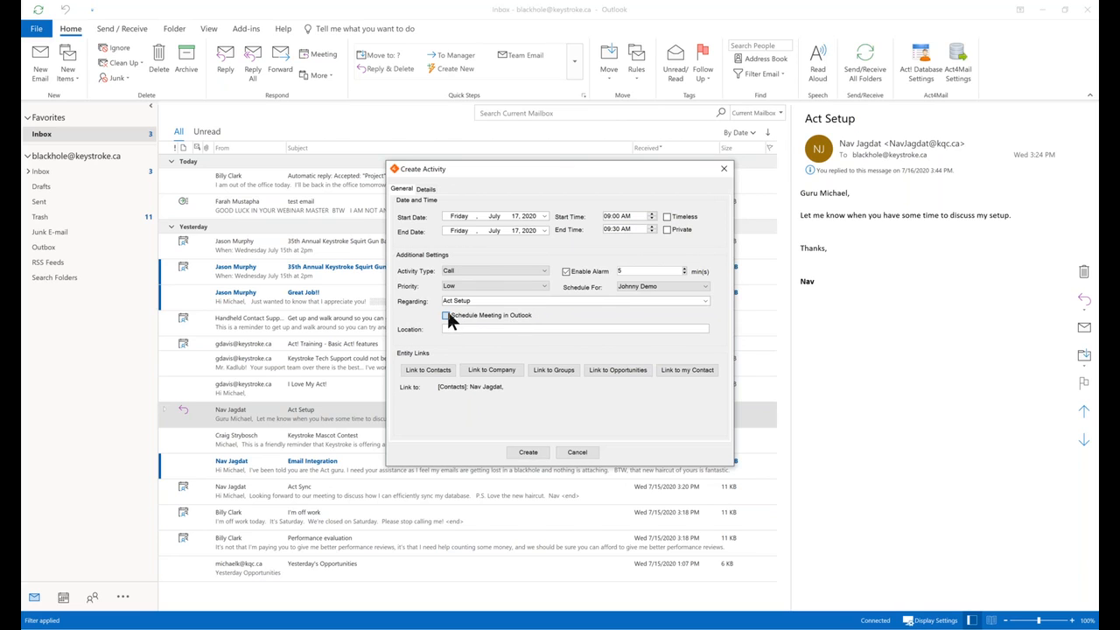
Create the call and send its Act Setup meeting invitation without a location.
{"action": "left_click", "coordinate": [526, 457]}
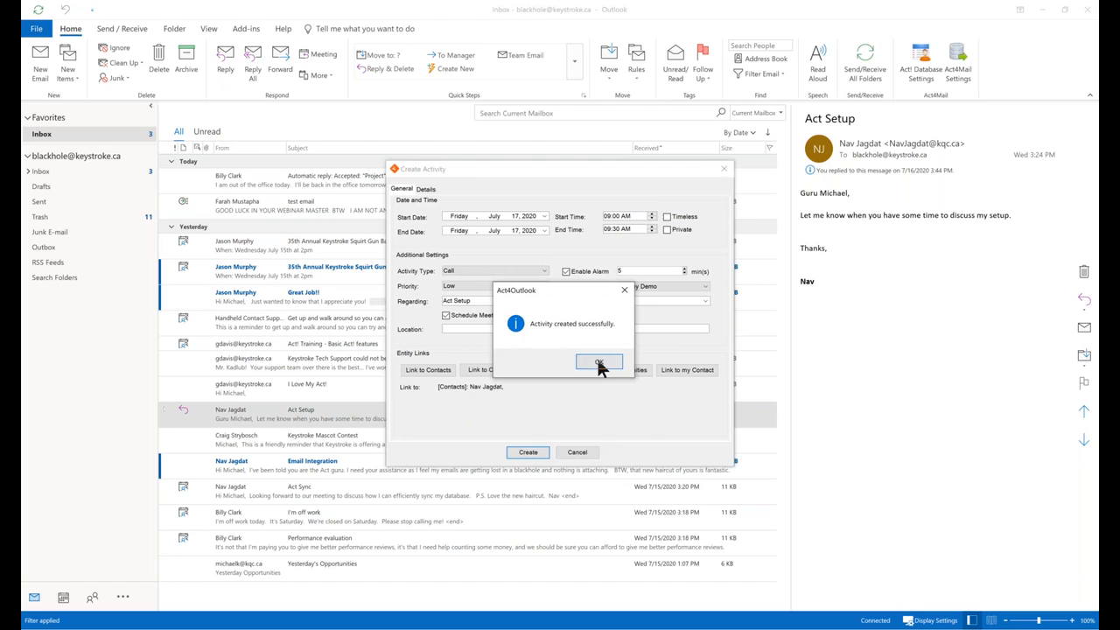
{"action": "left_click", "coordinate": [599, 364]}
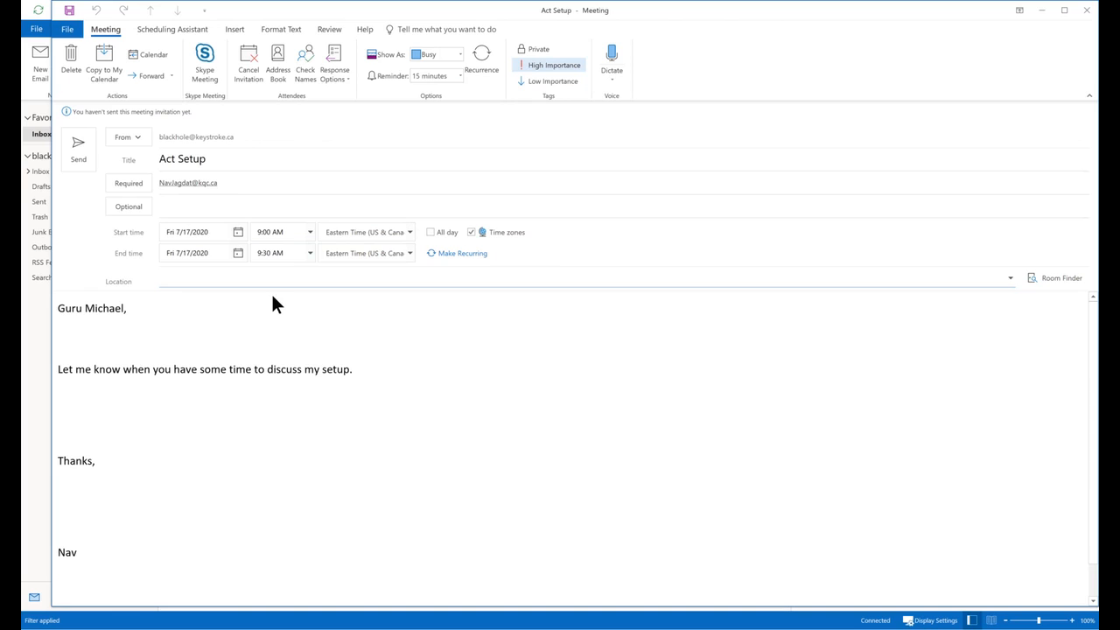
{"action": "left_click", "coordinate": [81, 147]}
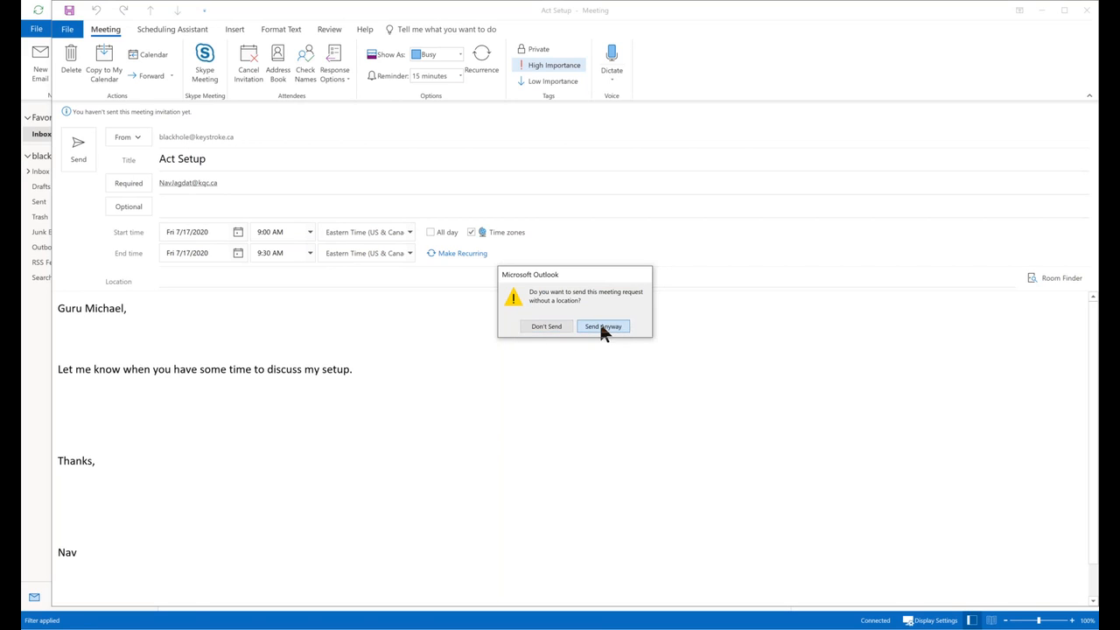
{"action": "left_click", "coordinate": [602, 326]}
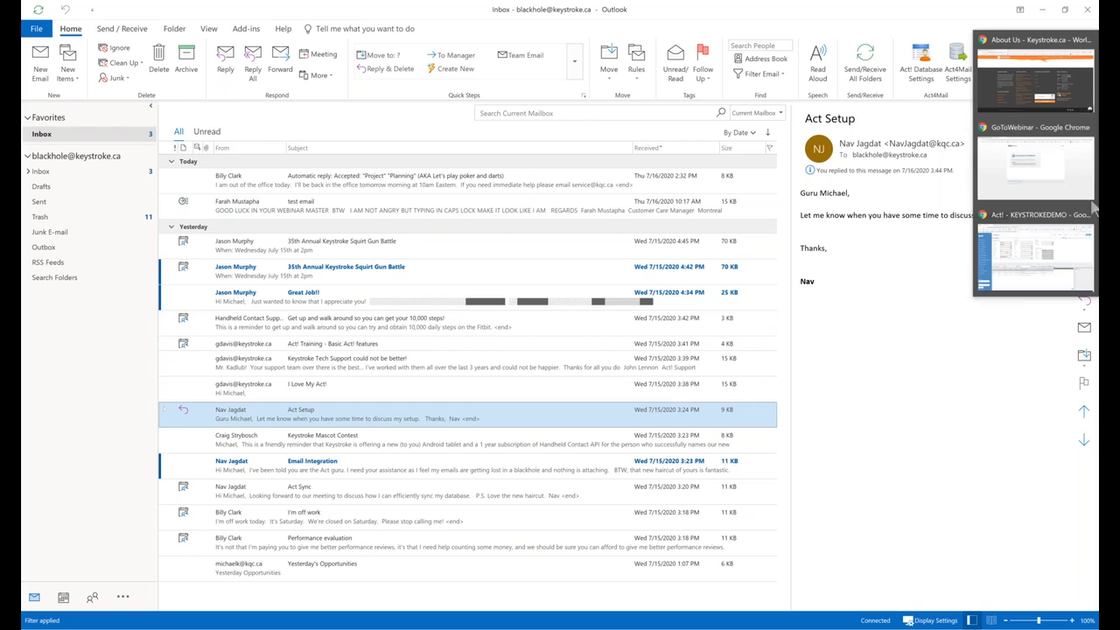
Confirm the 7/17 Act Setup call in Act! activities, then view Outlook's Act! Activity Settings.
{"action": "left_click", "coordinate": [1063, 221]}
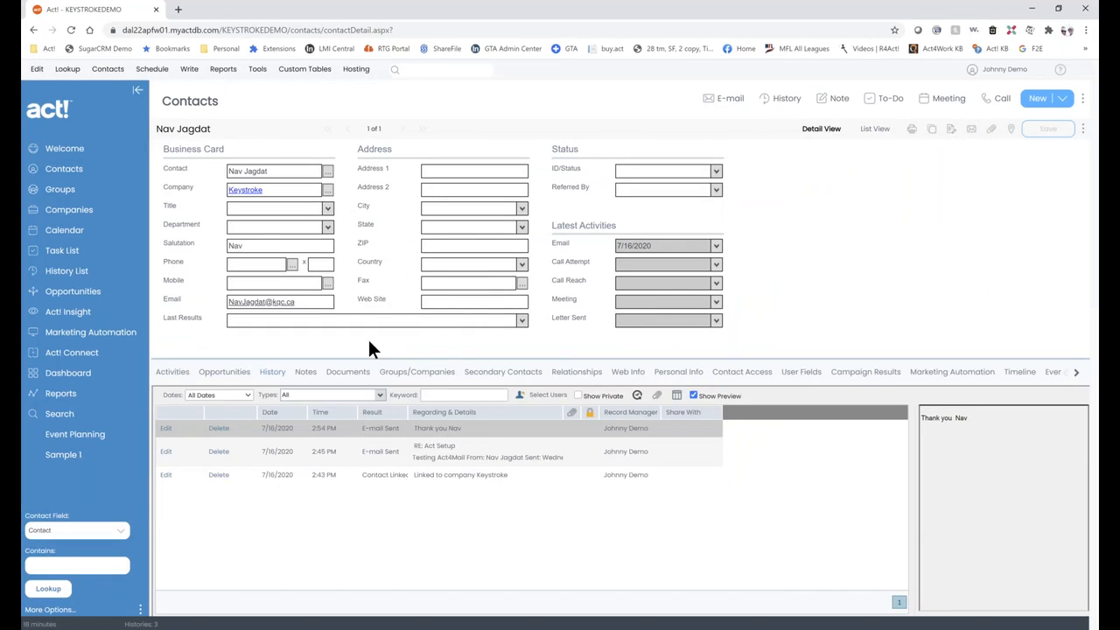
{"action": "left_click", "coordinate": [181, 373]}
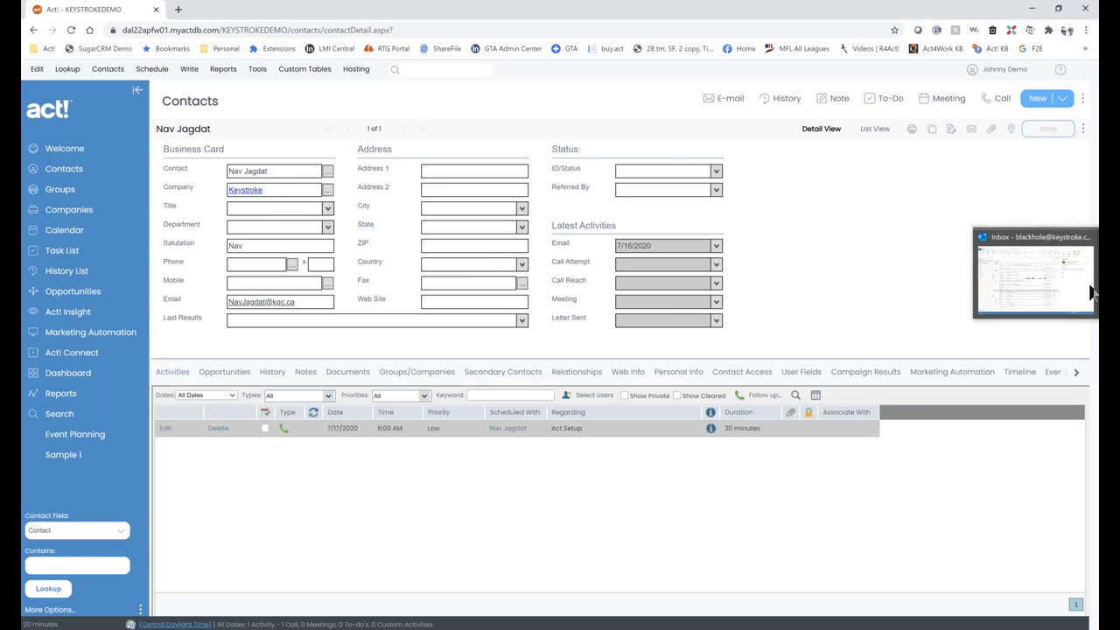
{"action": "left_click", "coordinate": [1060, 287]}
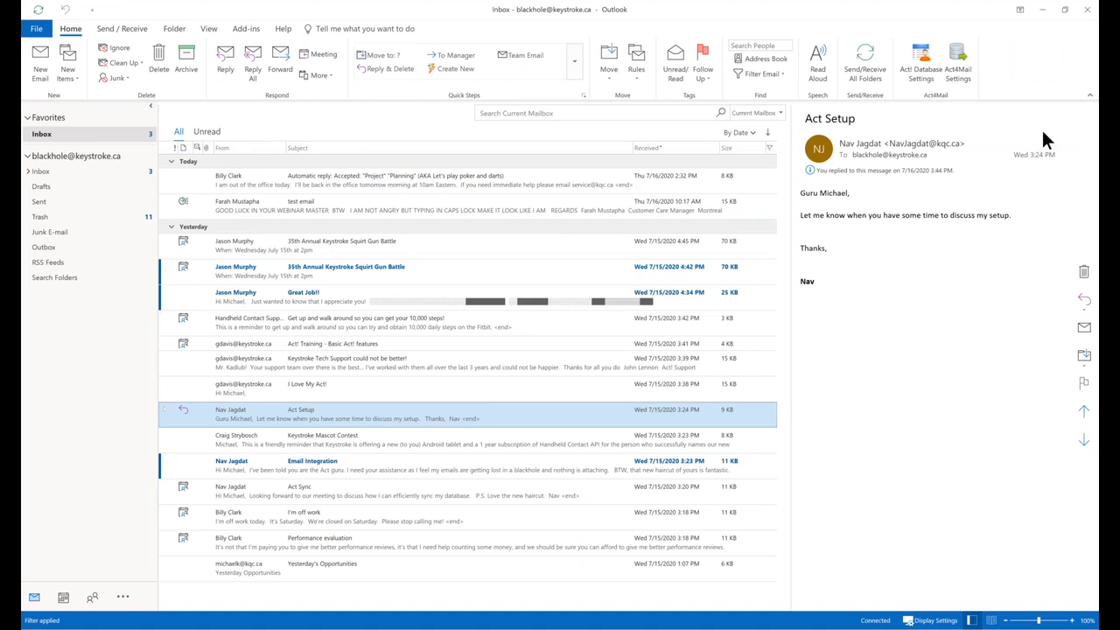
{"action": "left_click", "coordinate": [924, 57]}
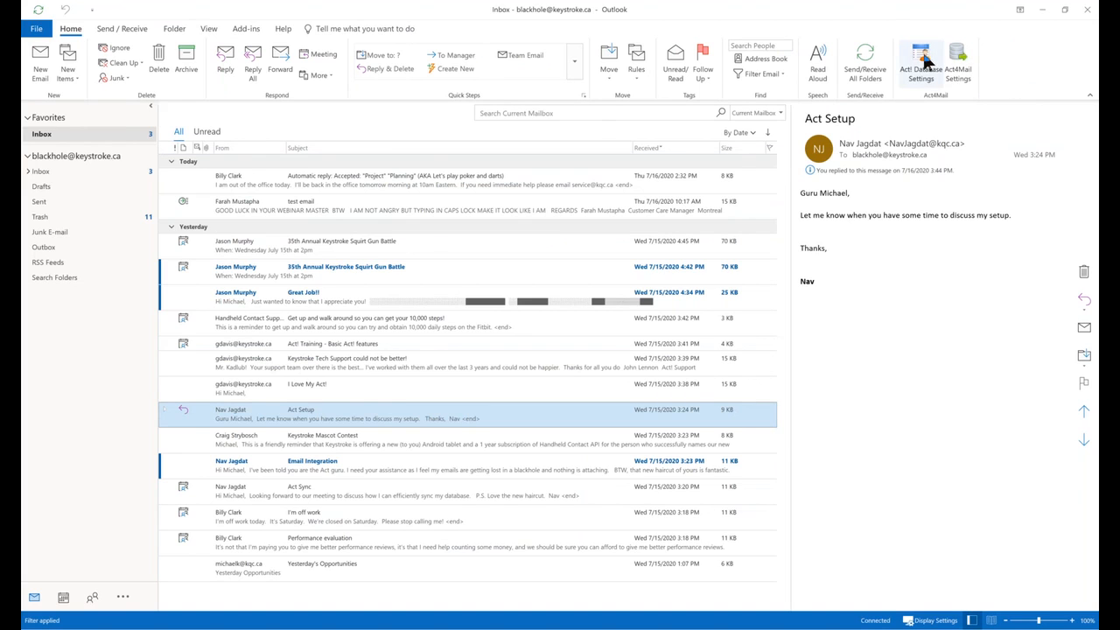
{"action": "left_click", "coordinate": [493, 177]}
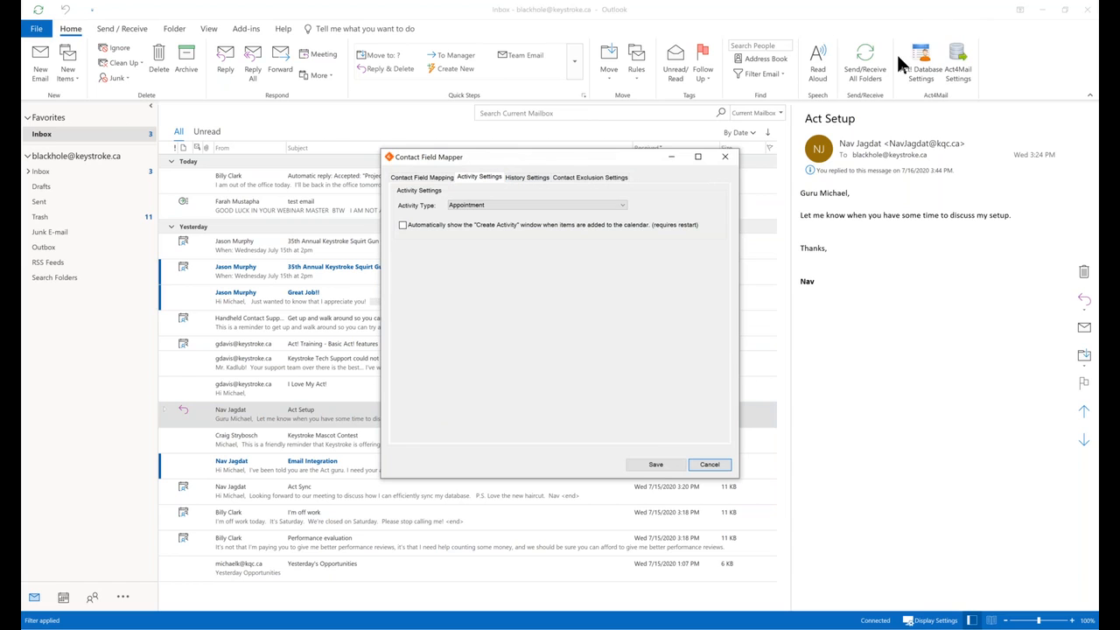
Reopen Act! Database Settings, recheck Activity Settings, and close it leaving Appointment as default type.
{"action": "left_click", "coordinate": [925, 70]}
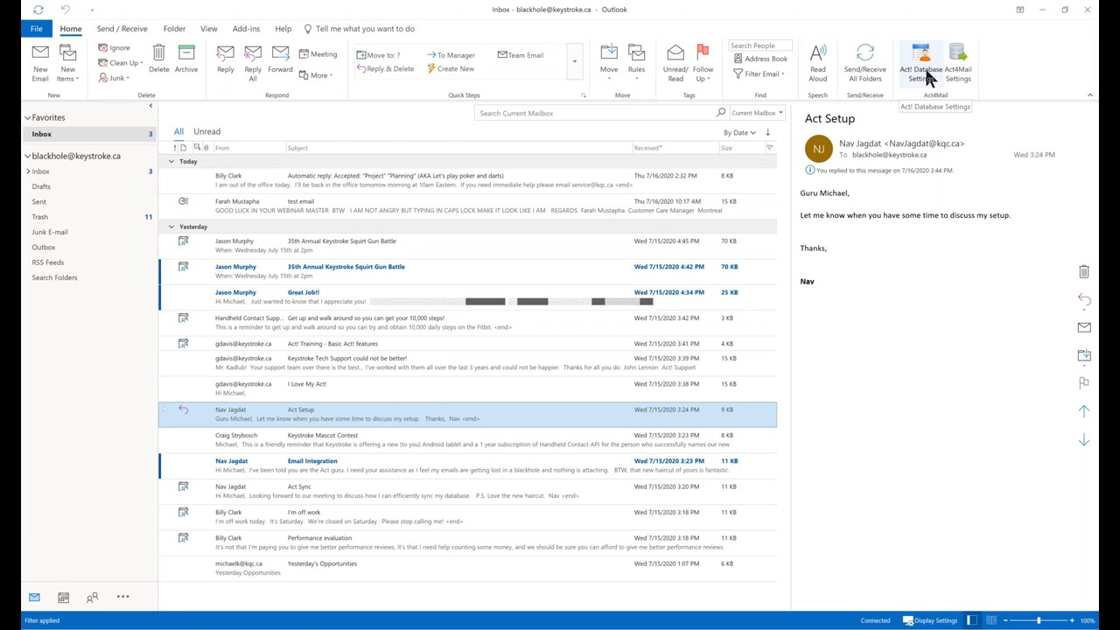
{"action": "left_click", "coordinate": [929, 77]}
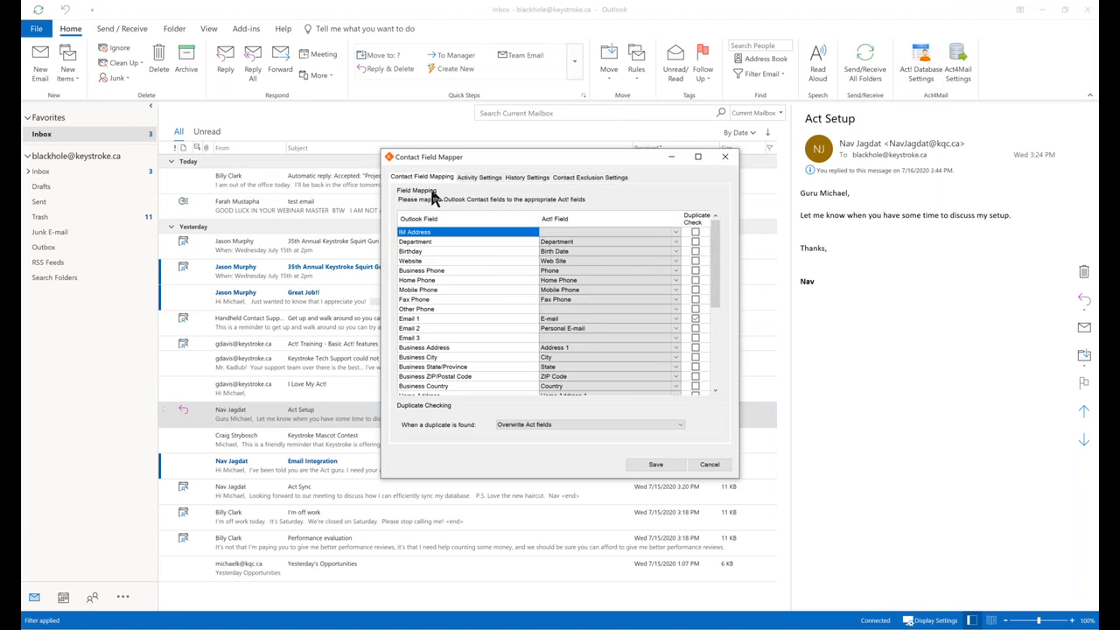
{"action": "left_click", "coordinate": [482, 175]}
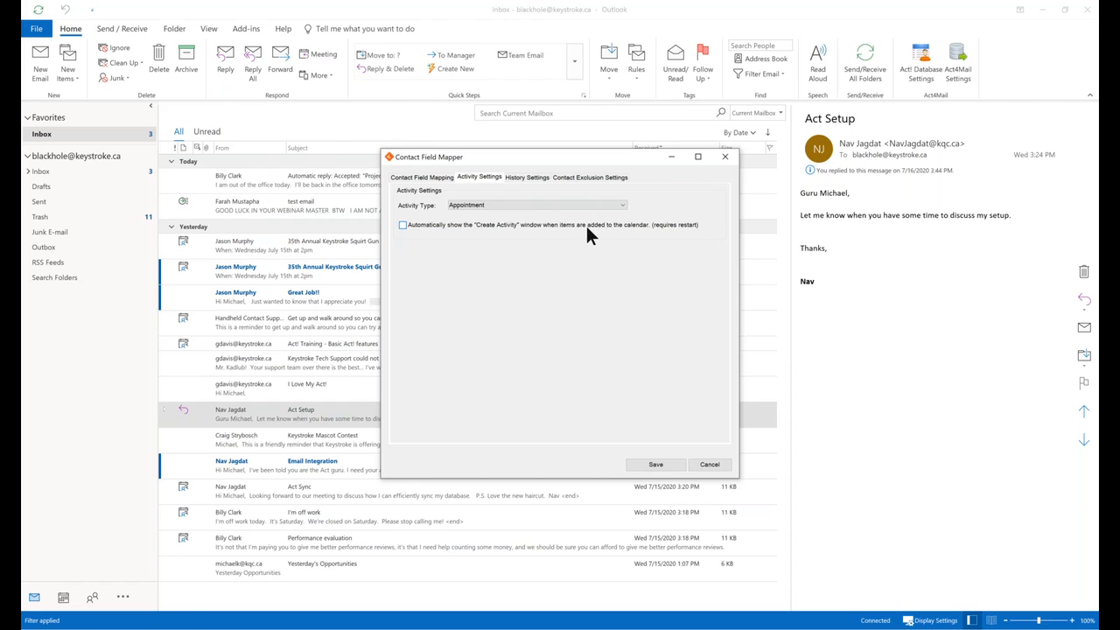
{"action": "left_click", "coordinate": [710, 464]}
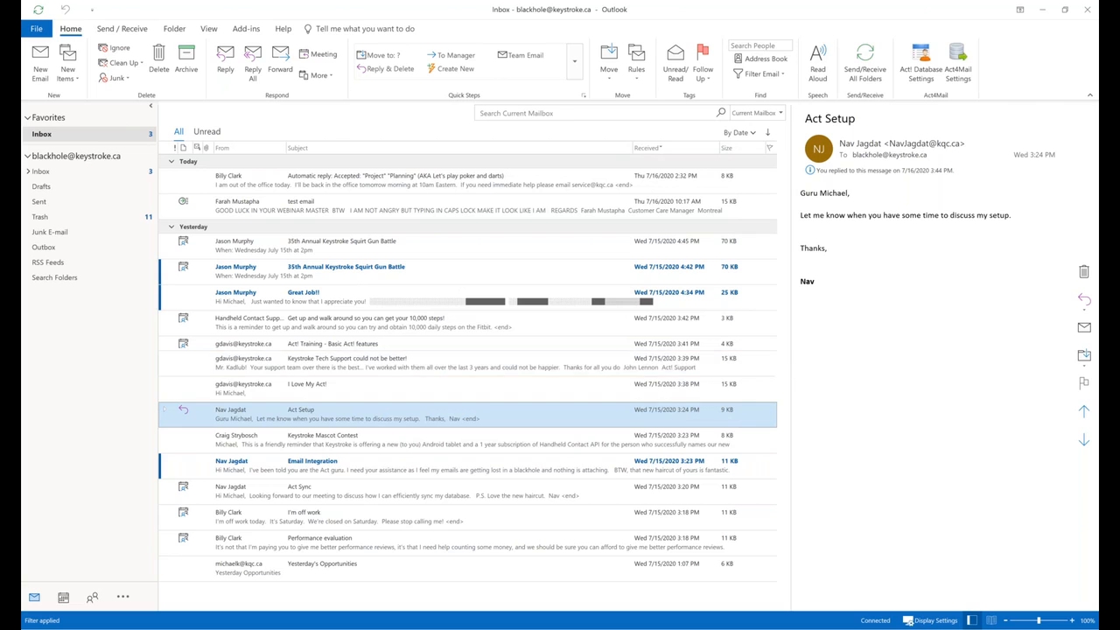
Accept the Act Sync invitation, send the response now, and maximize the Notepad notes window.
{"action": "left_click", "coordinate": [394, 491]}
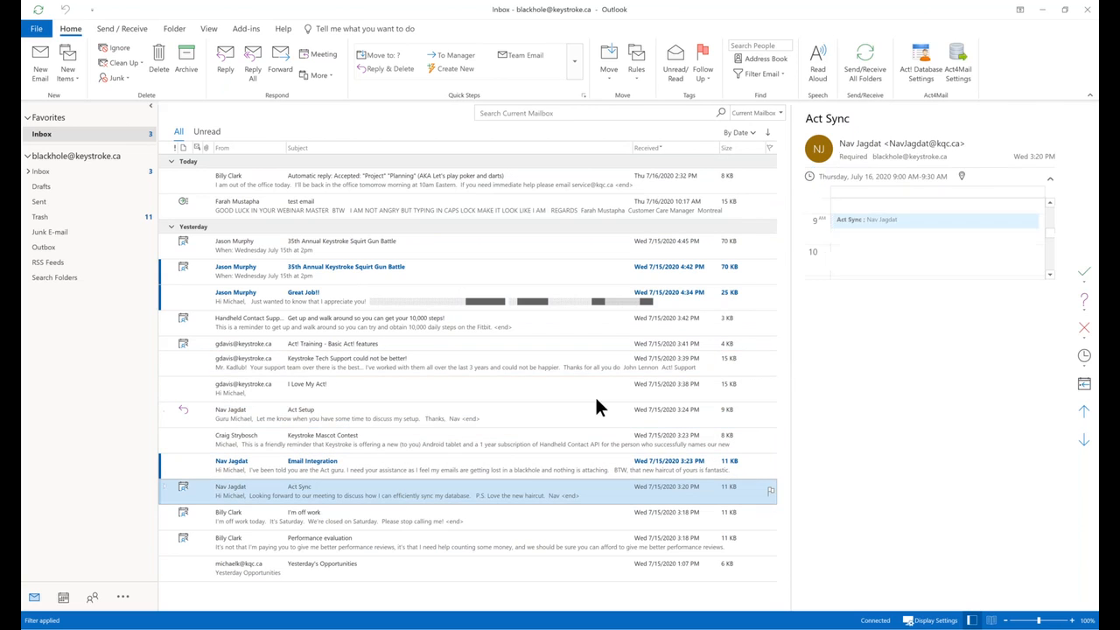
{"action": "left_click", "coordinate": [1085, 276]}
{"action": "left_click", "coordinate": [1043, 312]}
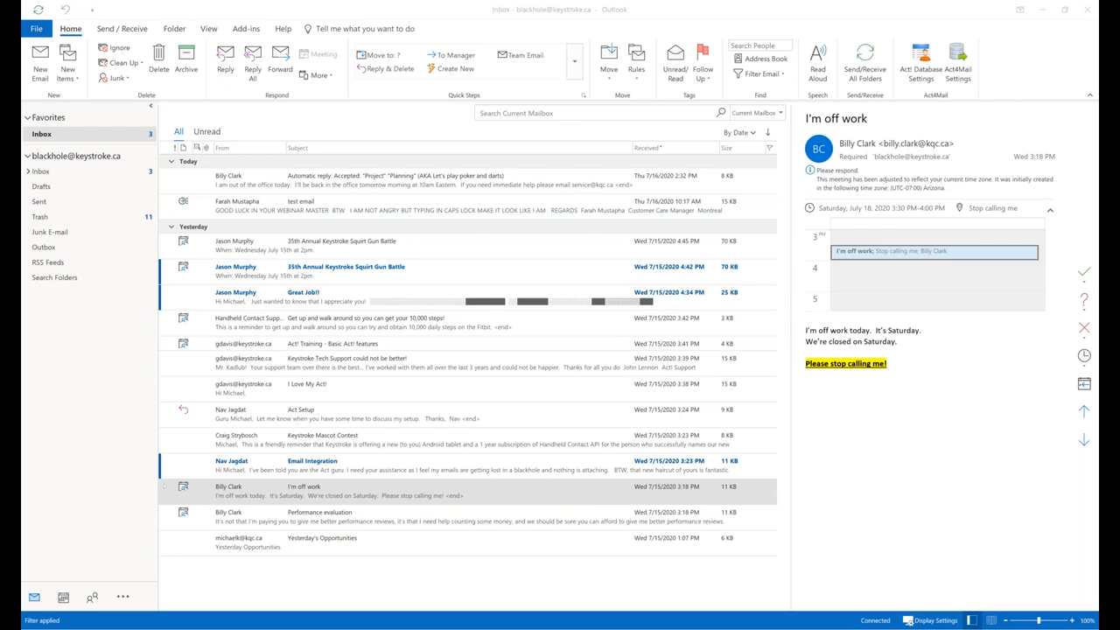
{"action": "left_click_drag", "start_coordinate": [1098, 228], "coordinate": [565, 15]}
{"action": "double_click", "coordinate": [564, 14]}
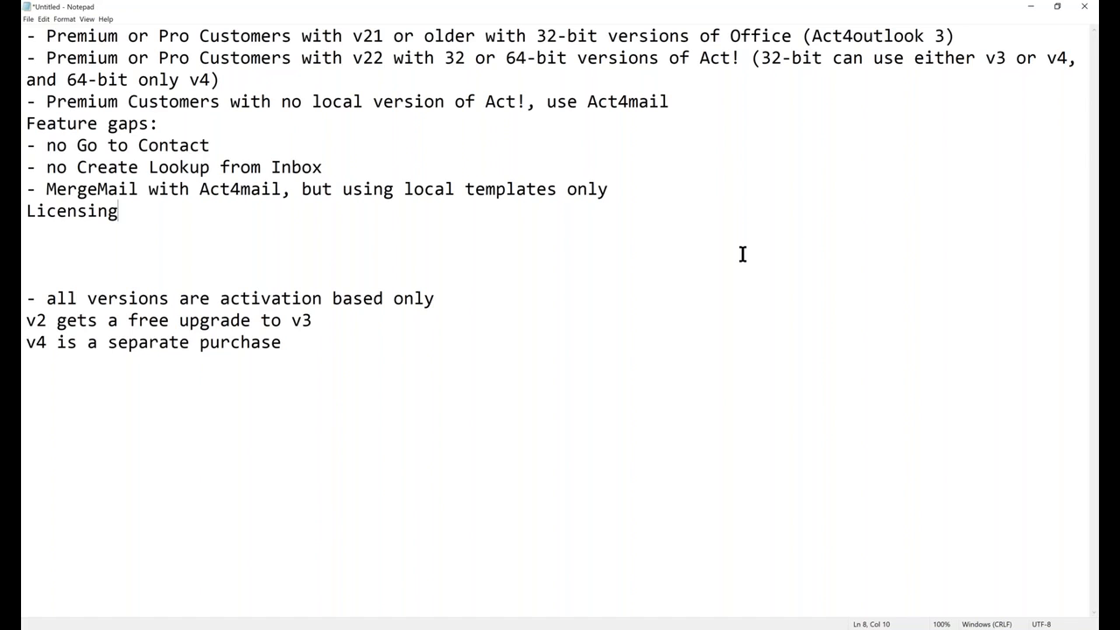
Insert a blank line before Feature gaps, delete Licensing and extra empty lines, then switch to Chrome.
{"action": "left_click", "coordinate": [678, 98]}
{"action": "key", "text": "Return"}
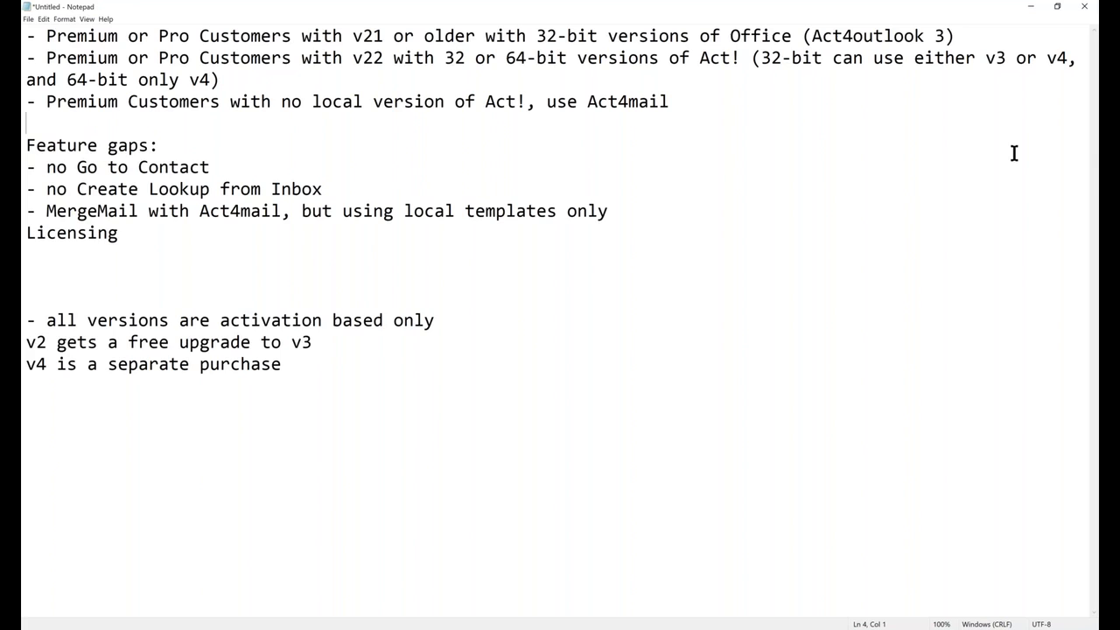
{"action": "double_click", "coordinate": [68, 235]}
{"action": "key", "text": "BackSpace"}
{"action": "key", "text": "Delete"}
{"action": "key", "text": "Delete"}
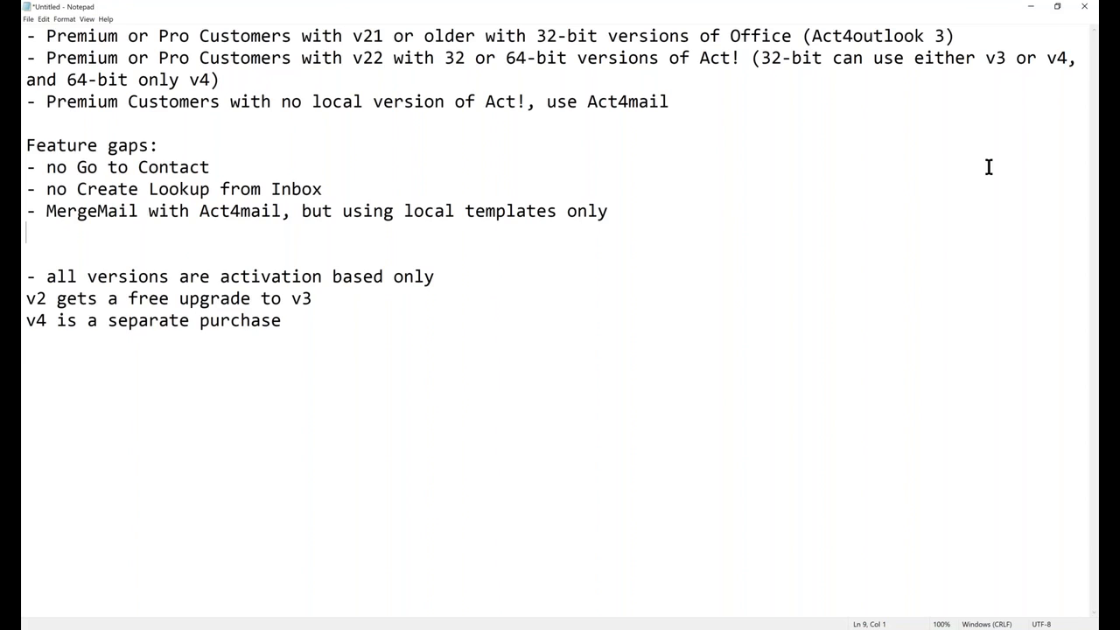
{"action": "left_click", "coordinate": [1109, 164]}
{"action": "left_click", "coordinate": [1055, 192]}
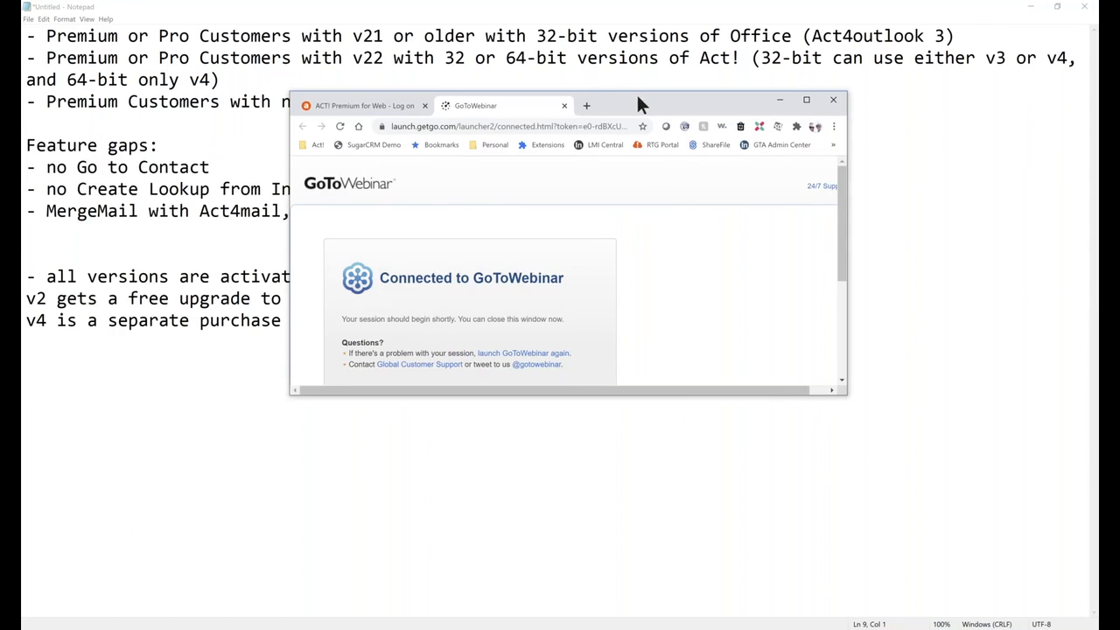
Maximize the browser and load the keystroke.ca website.
{"action": "double_click", "coordinate": [639, 101]}
{"action": "key", "text": "ctrl+l"}
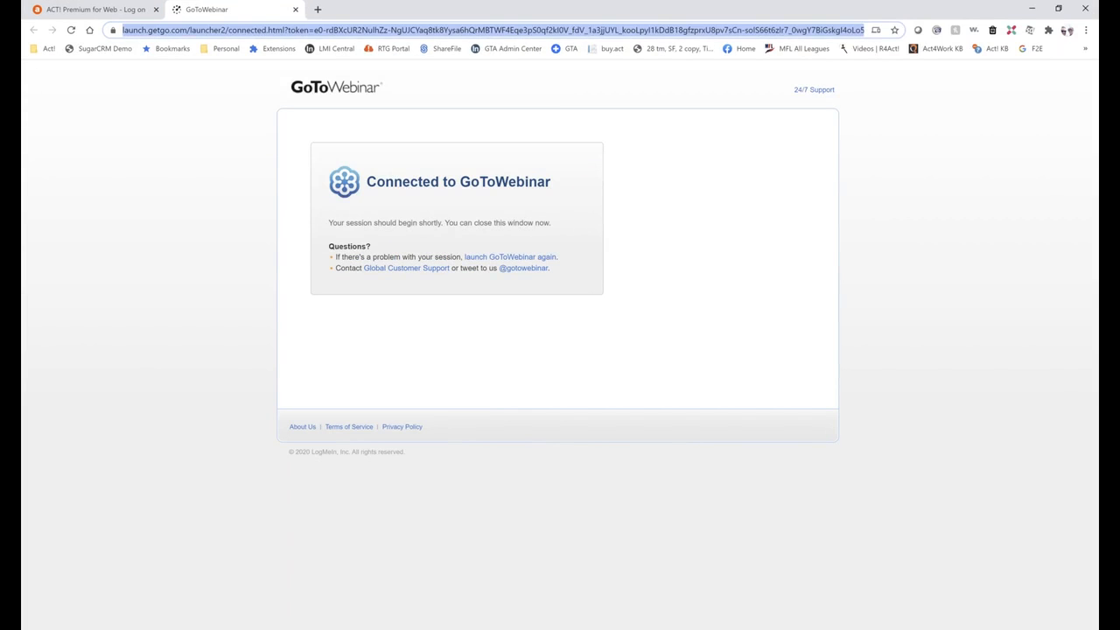
{"action": "type", "text": "keys"}
{"action": "key", "text": "Return"}
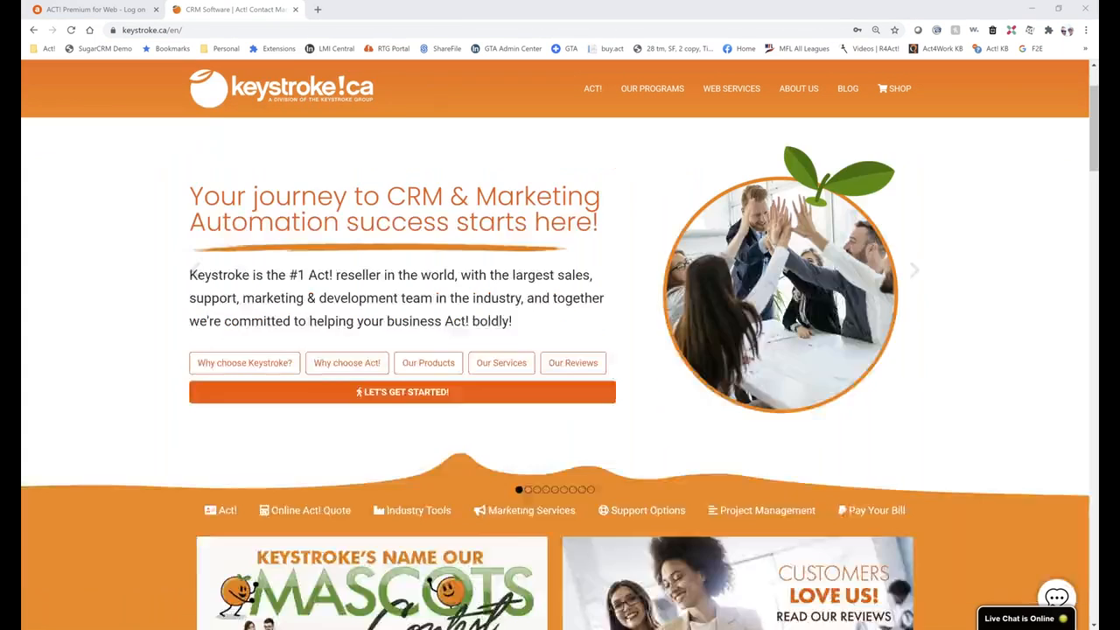
Scroll down the Keystroke homepage to the Training links under Client Tools.
{"action": "scroll", "coordinate": [961, 374], "scroll_direction": "down", "scroll_amount": 4}
{"action": "scroll", "coordinate": [959, 369], "scroll_direction": "down", "scroll_amount": 3}
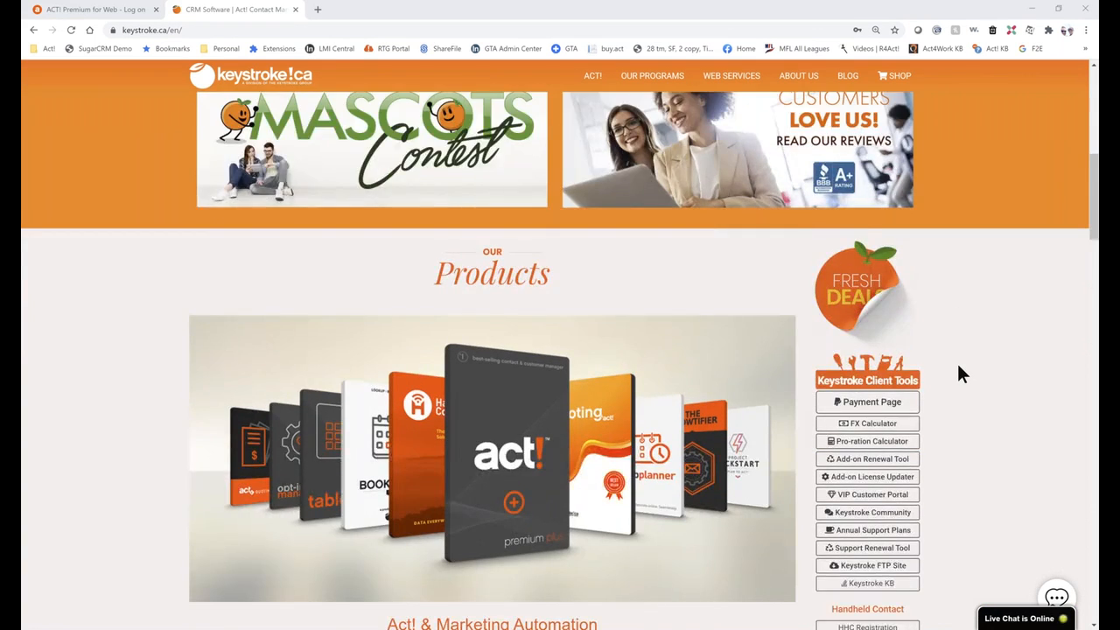
{"action": "scroll", "coordinate": [959, 367], "scroll_direction": "down", "scroll_amount": 1}
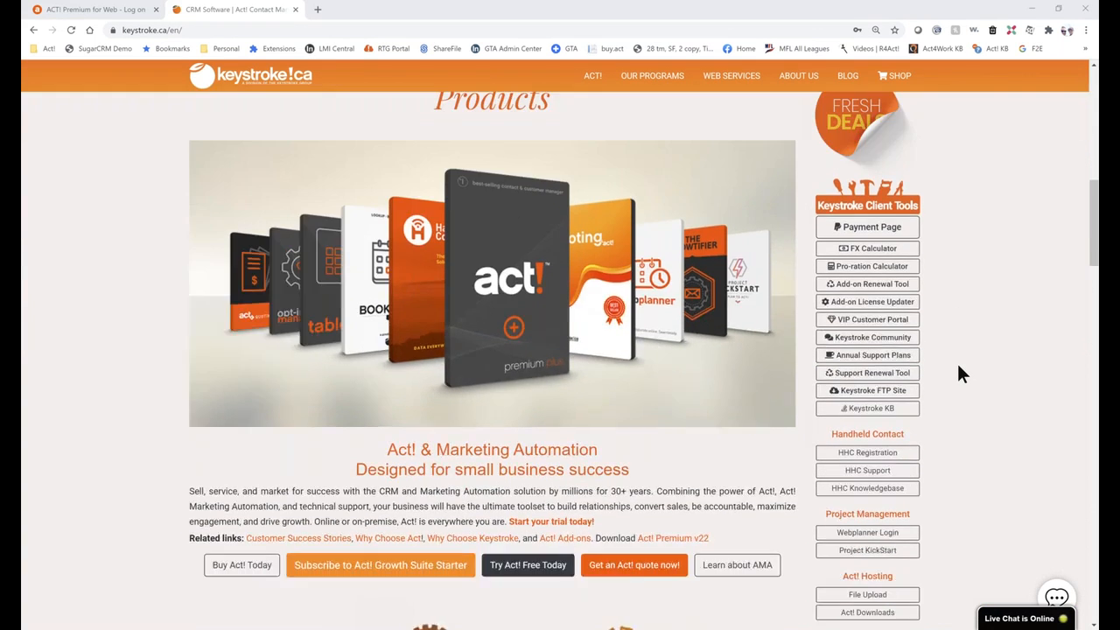
{"action": "scroll", "coordinate": [959, 366], "scroll_direction": "down", "scroll_amount": 1}
{"action": "scroll", "coordinate": [956, 362], "scroll_direction": "down", "scroll_amount": 1}
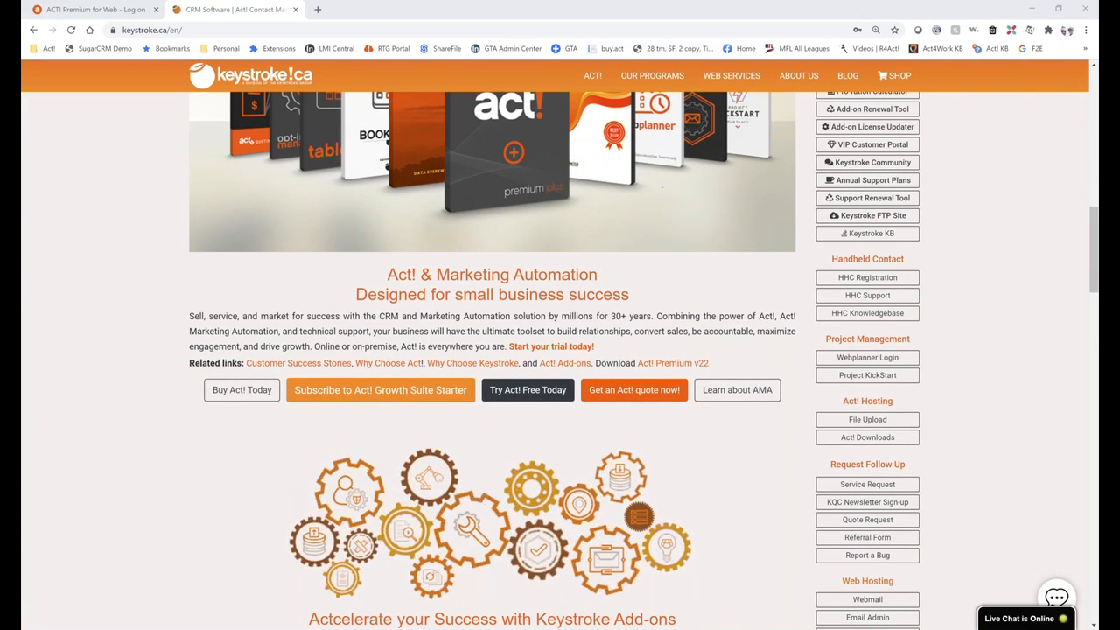
{"action": "scroll", "coordinate": [956, 230], "scroll_direction": "down", "scroll_amount": 2}
{"action": "scroll", "coordinate": [956, 230], "scroll_direction": "down", "scroll_amount": 1}
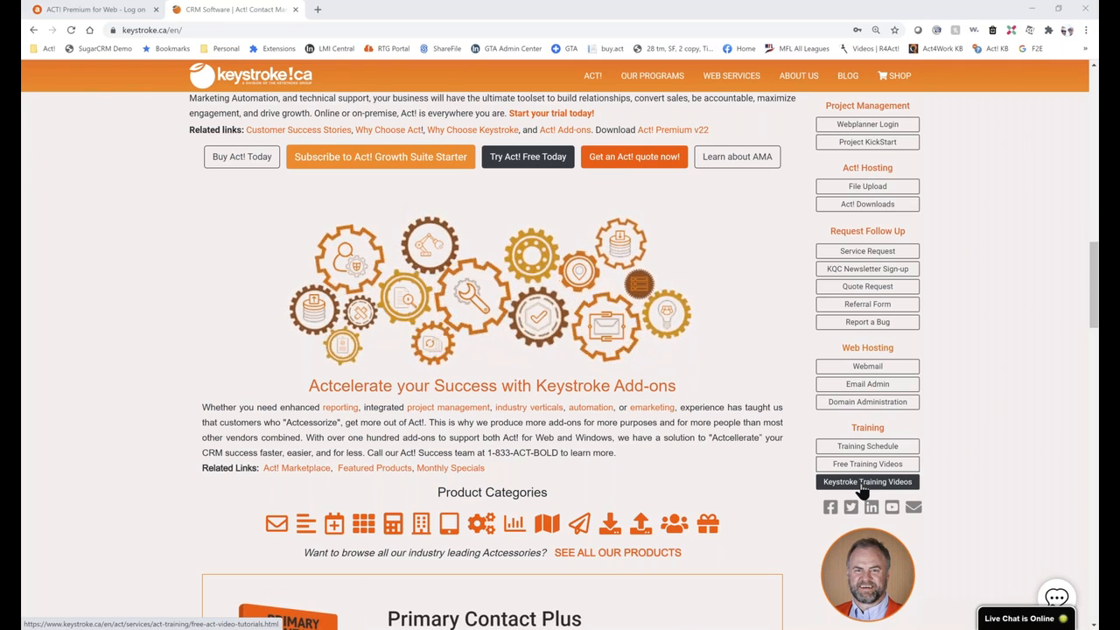
Open Keystroke Training Videos and scroll through the free Act! training video list.
{"action": "left_click", "coordinate": [864, 483]}
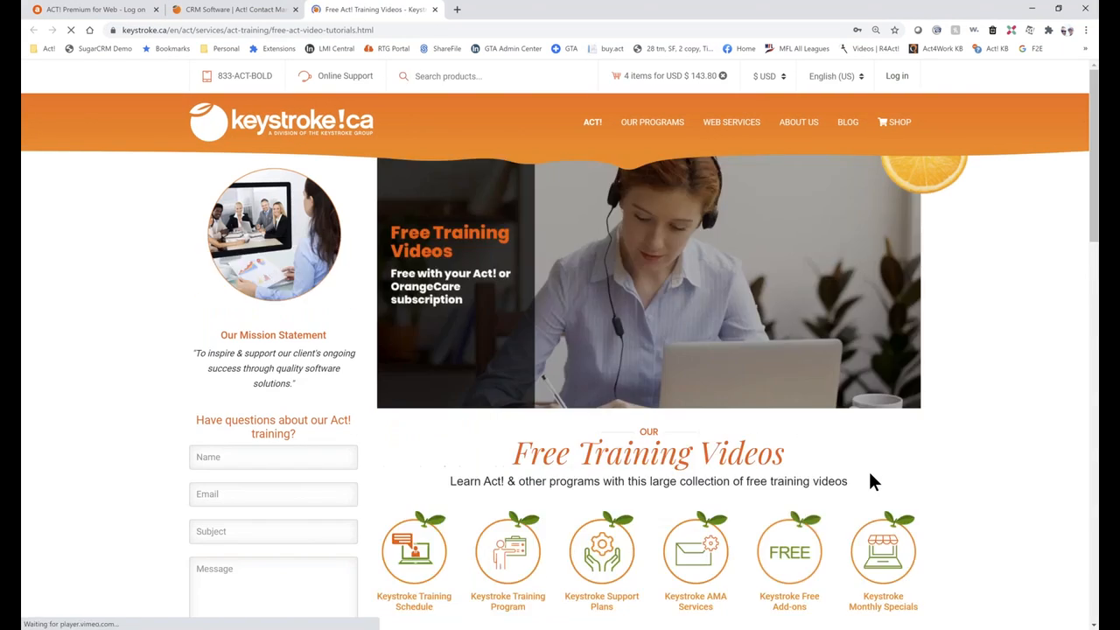
{"action": "scroll", "coordinate": [816, 453], "scroll_direction": "down", "scroll_amount": 8}
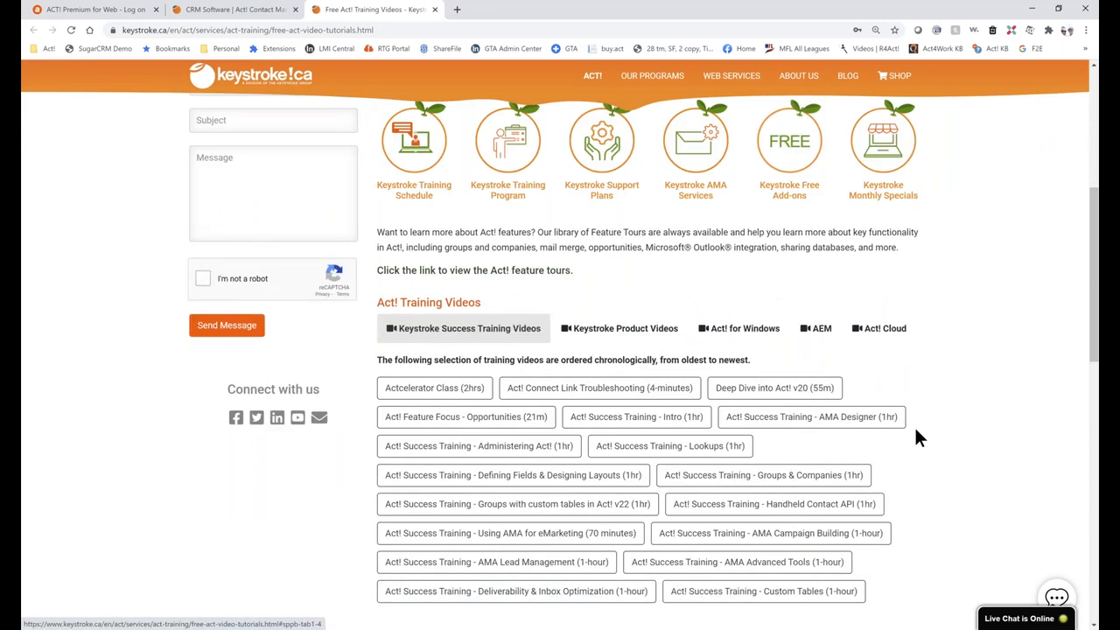
{"action": "scroll", "coordinate": [953, 408], "scroll_direction": "up", "scroll_amount": 1}
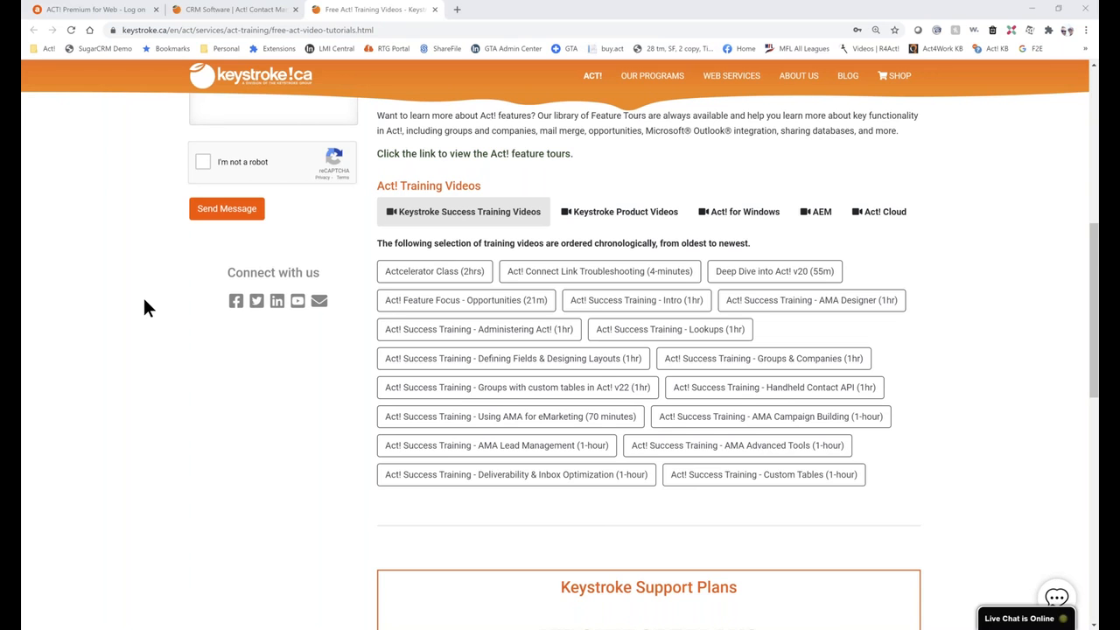
{"action": "scroll", "coordinate": [992, 358], "scroll_direction": "up", "scroll_amount": 7}
{"action": "mouse_move", "coordinate": [658, 128]}
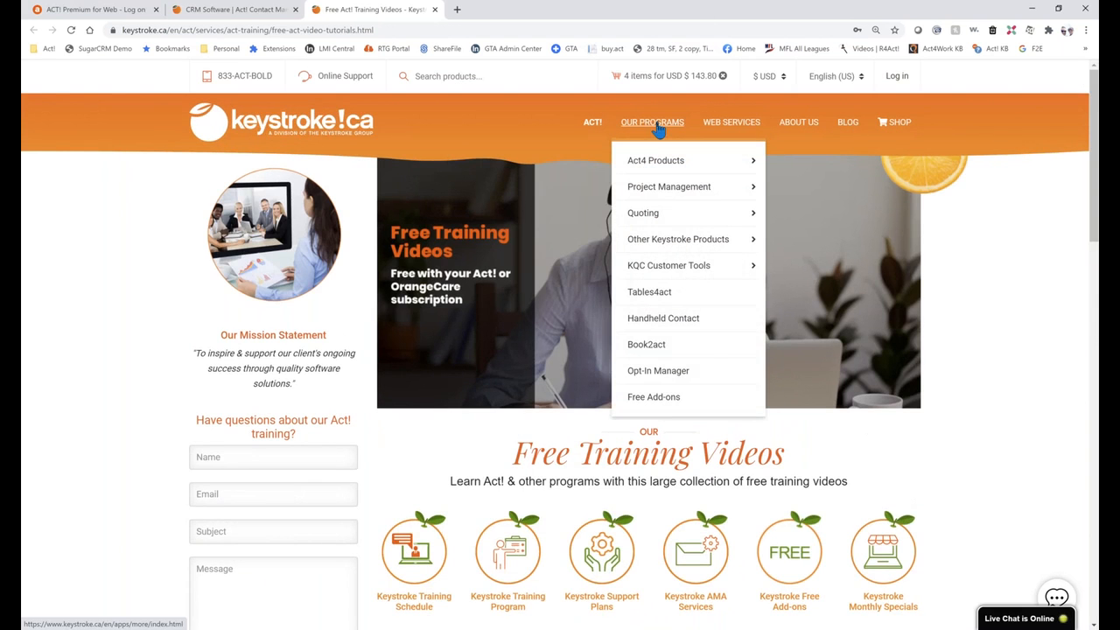
{"action": "mouse_move", "coordinate": [662, 162]}
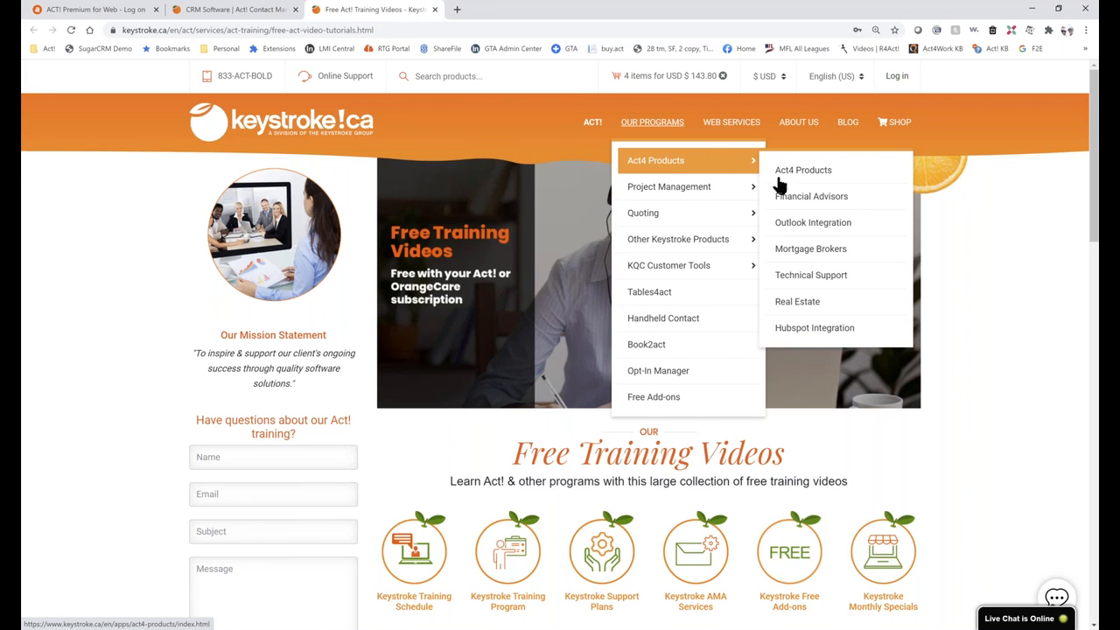
Open the Outlook Integration products page and show the Act4outlook and Act4mail benefits.
{"action": "left_click", "coordinate": [803, 224]}
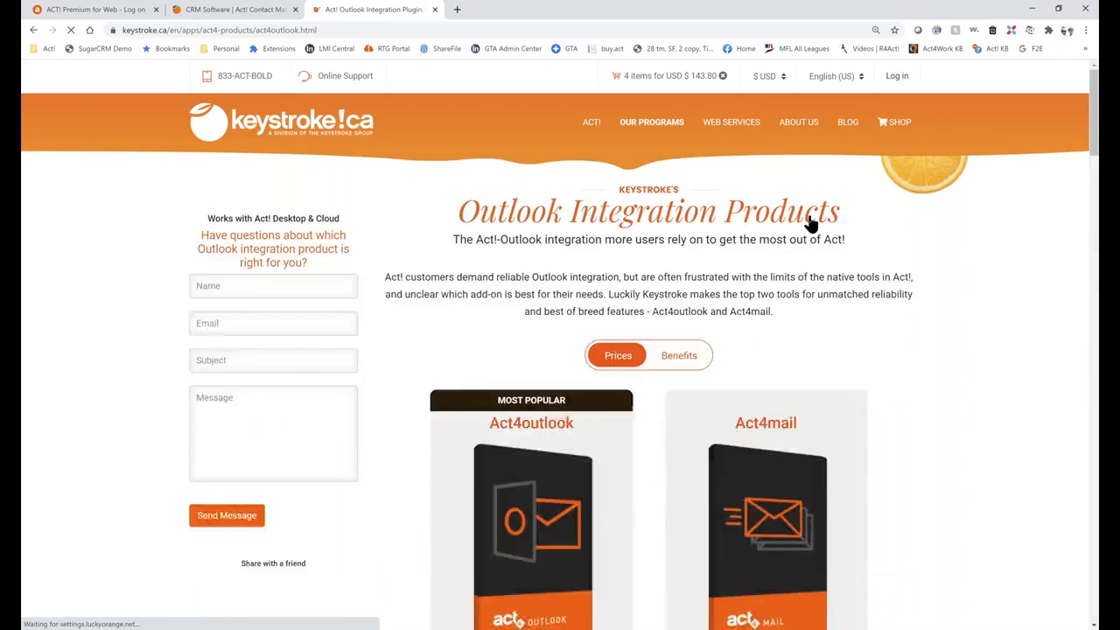
{"action": "scroll", "coordinate": [1044, 346], "scroll_direction": "down", "scroll_amount": 4}
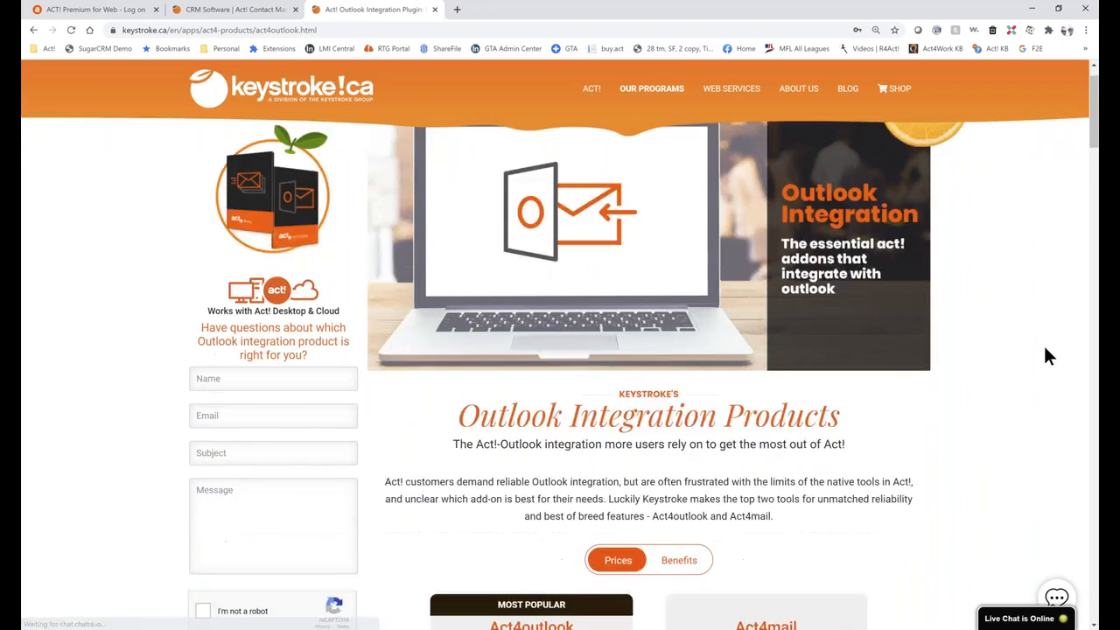
{"action": "scroll", "coordinate": [1050, 363], "scroll_direction": "down", "scroll_amount": 2}
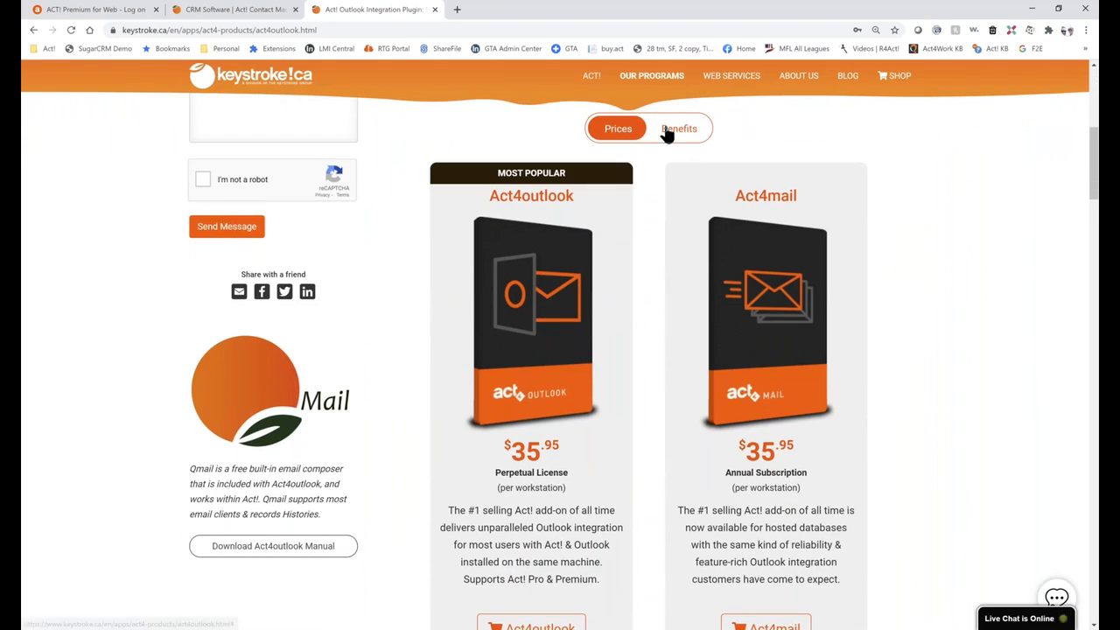
{"action": "left_click", "coordinate": [668, 131]}
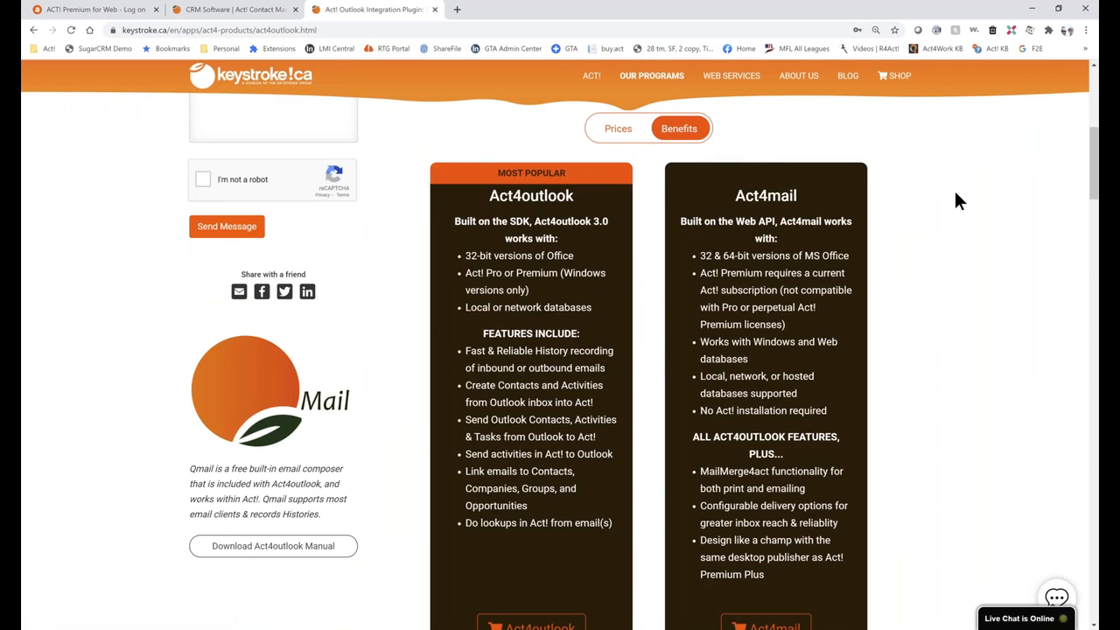
{"action": "scroll", "coordinate": [948, 289], "scroll_direction": "down", "scroll_amount": 4}
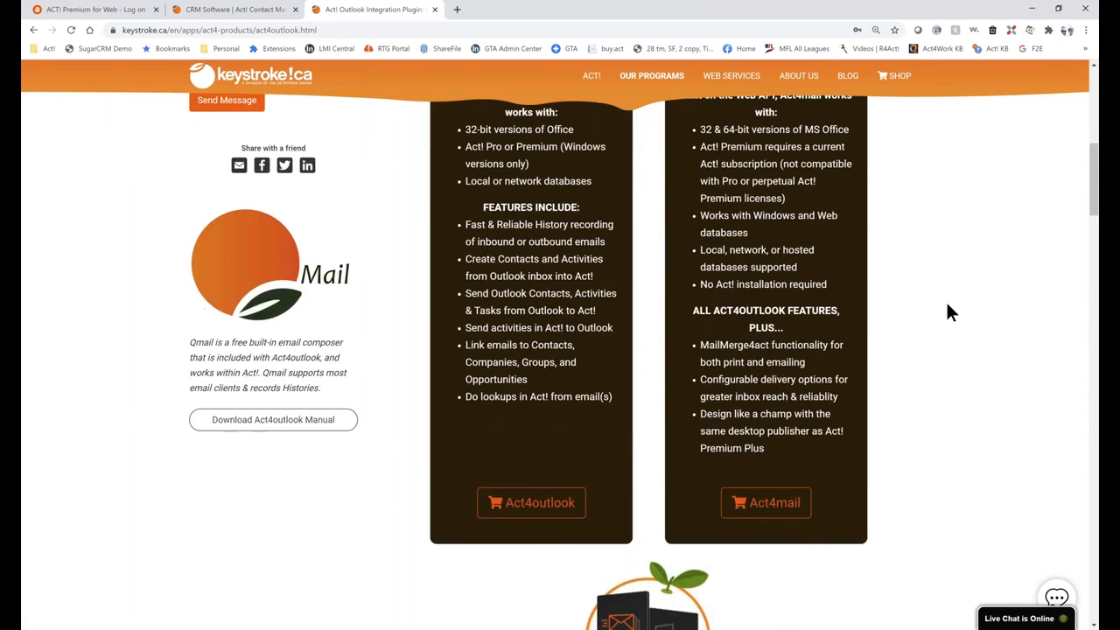
{"action": "scroll", "coordinate": [946, 311], "scroll_direction": "down", "scroll_amount": 8}
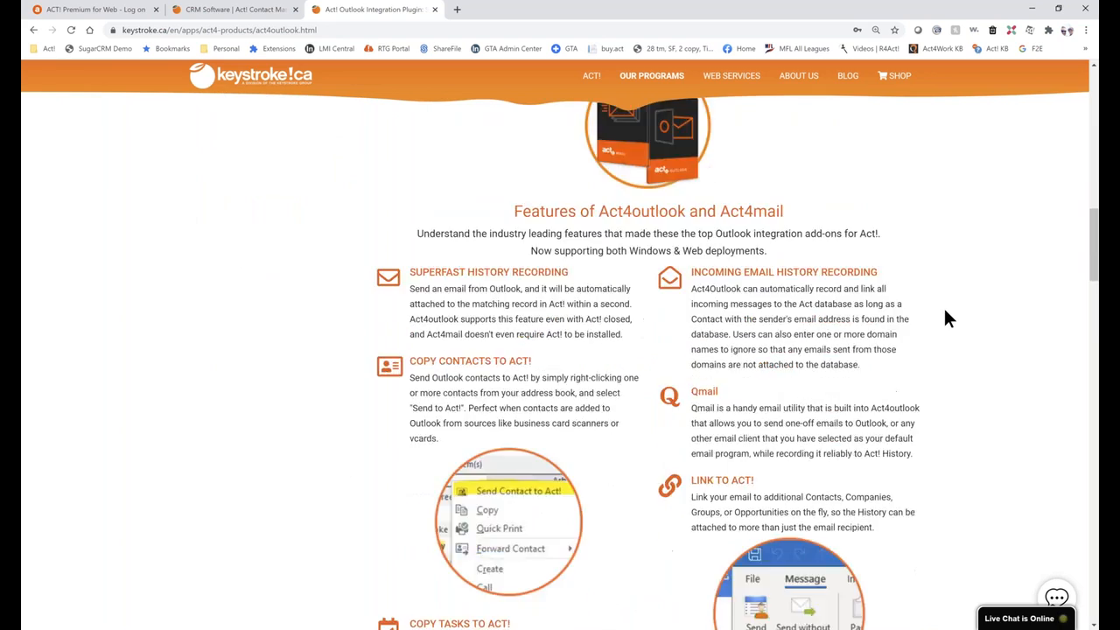
{"action": "scroll", "coordinate": [947, 319], "scroll_direction": "down", "scroll_amount": 8}
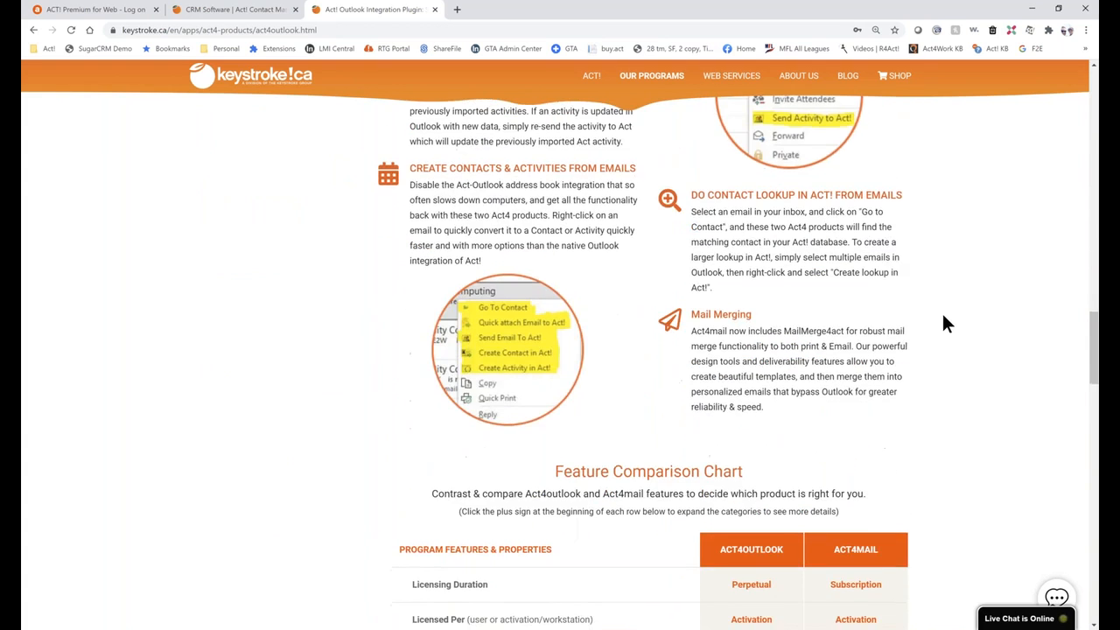
{"action": "scroll", "coordinate": [945, 324], "scroll_direction": "down", "scroll_amount": 1}
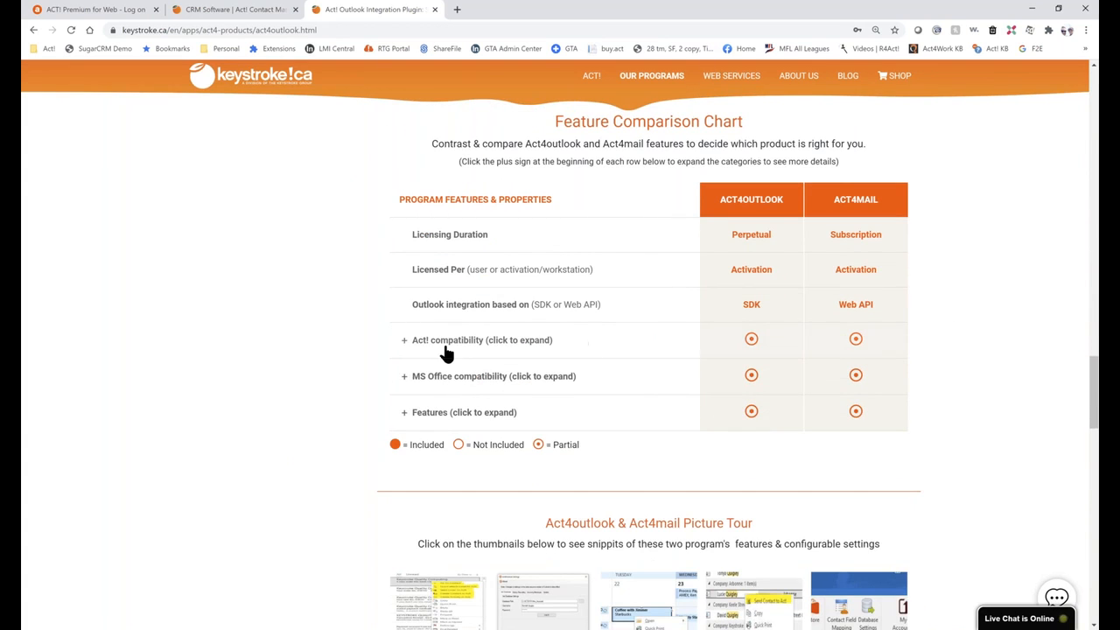
Expand the Act! compatibility, MS Office compatibility and Features comparison rows and review them.
{"action": "left_click", "coordinate": [403, 341]}
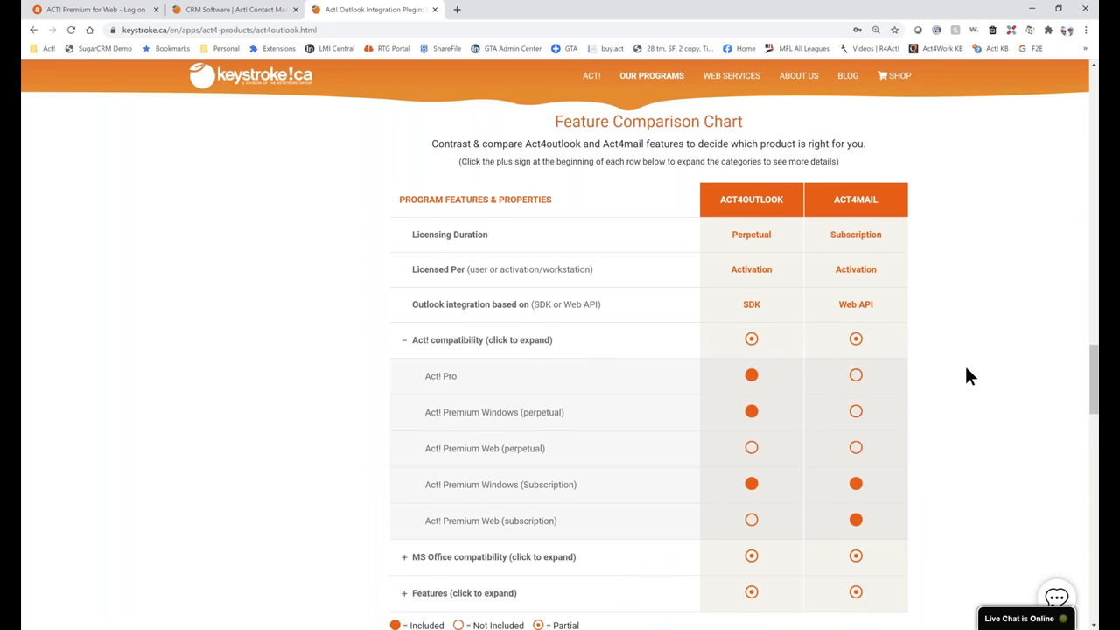
{"action": "scroll", "coordinate": [968, 376], "scroll_direction": "down", "scroll_amount": 1}
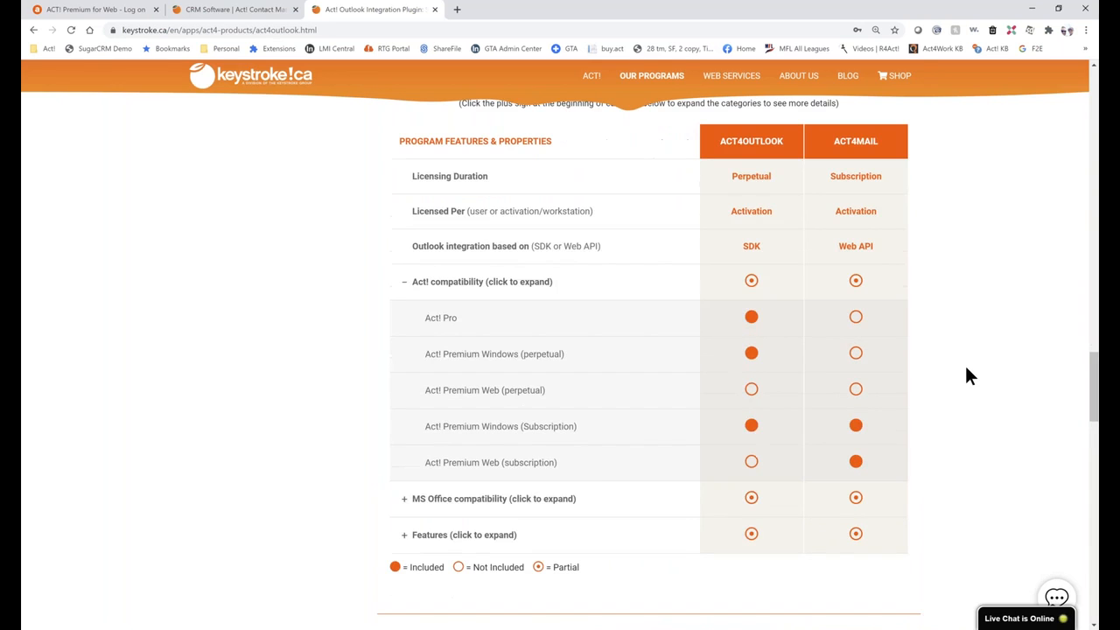
{"action": "left_click", "coordinate": [404, 498]}
{"action": "scroll", "coordinate": [872, 424], "scroll_direction": "down", "scroll_amount": 2}
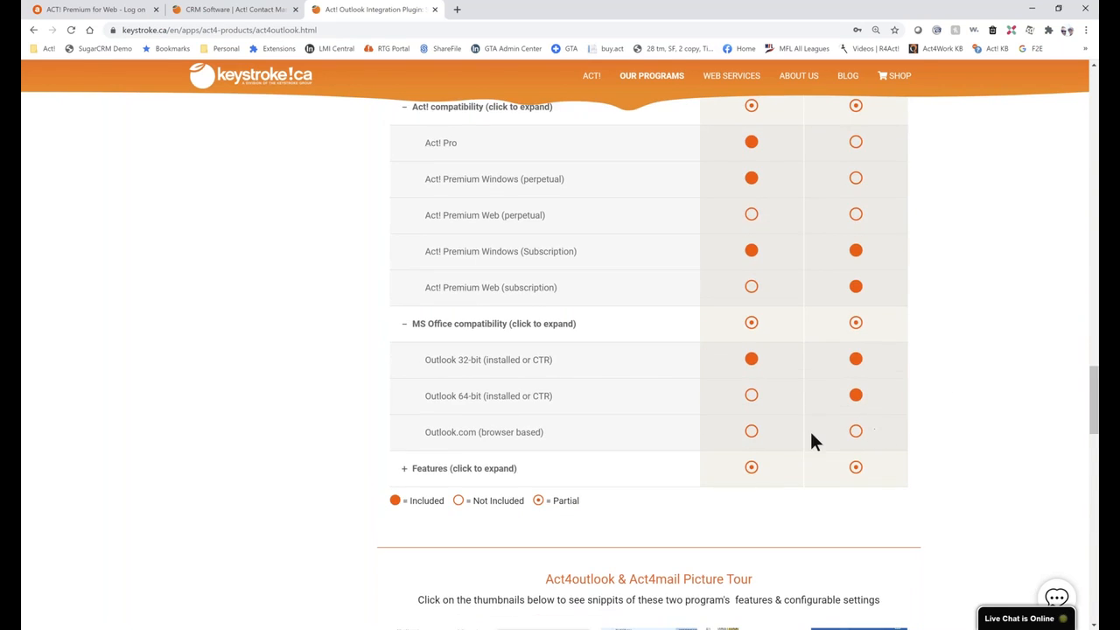
{"action": "left_click", "coordinate": [405, 469]}
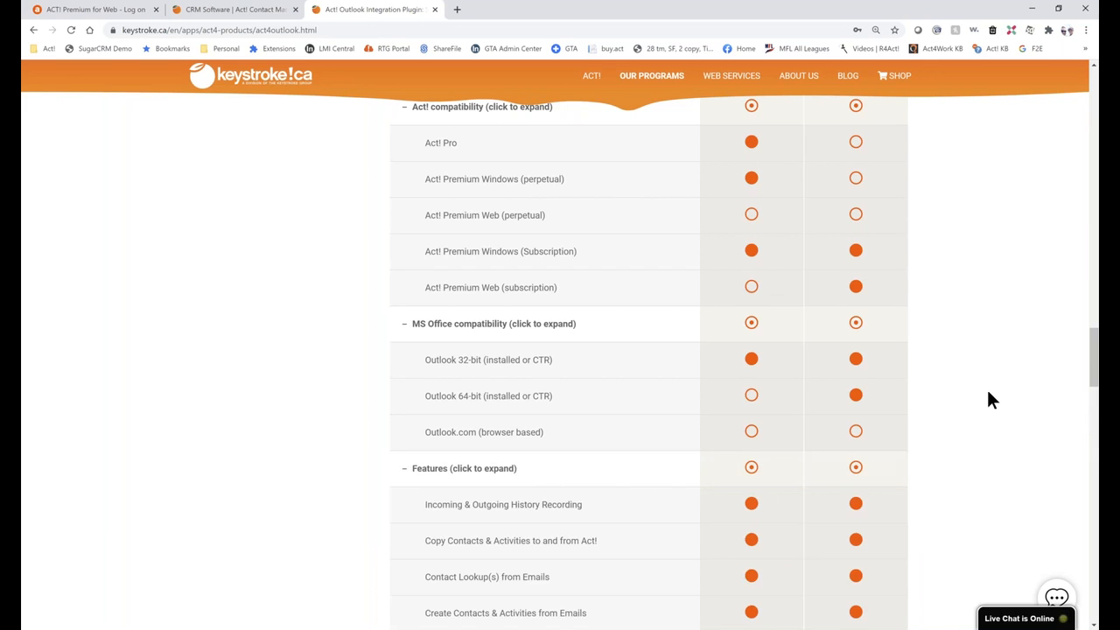
{"action": "scroll", "coordinate": [988, 393], "scroll_direction": "down", "scroll_amount": 4}
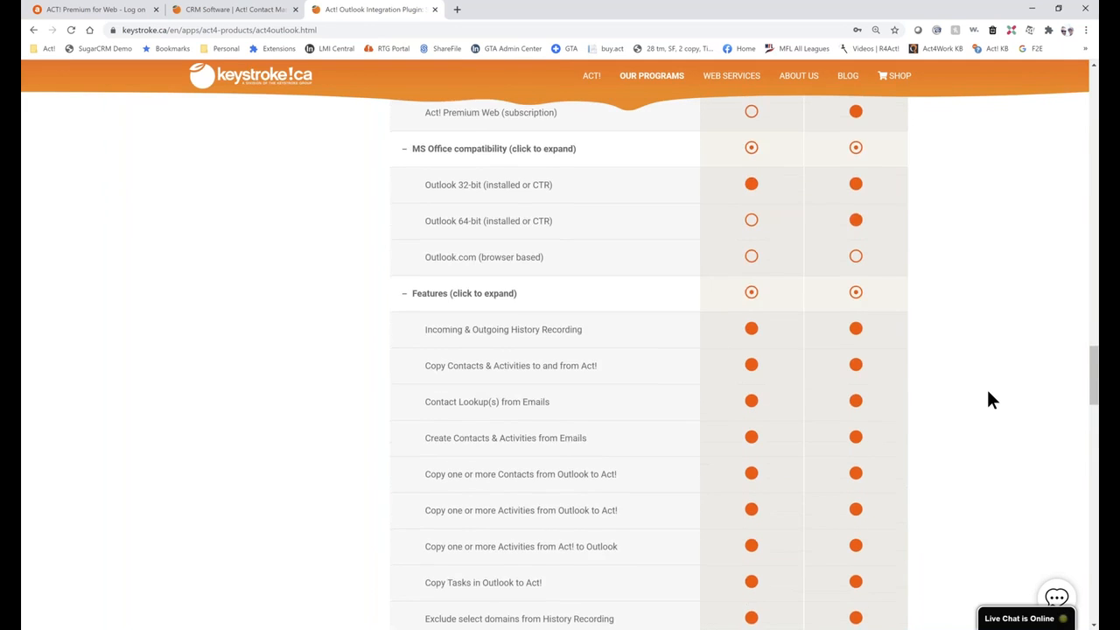
{"action": "scroll", "coordinate": [988, 400], "scroll_direction": "down", "scroll_amount": 7}
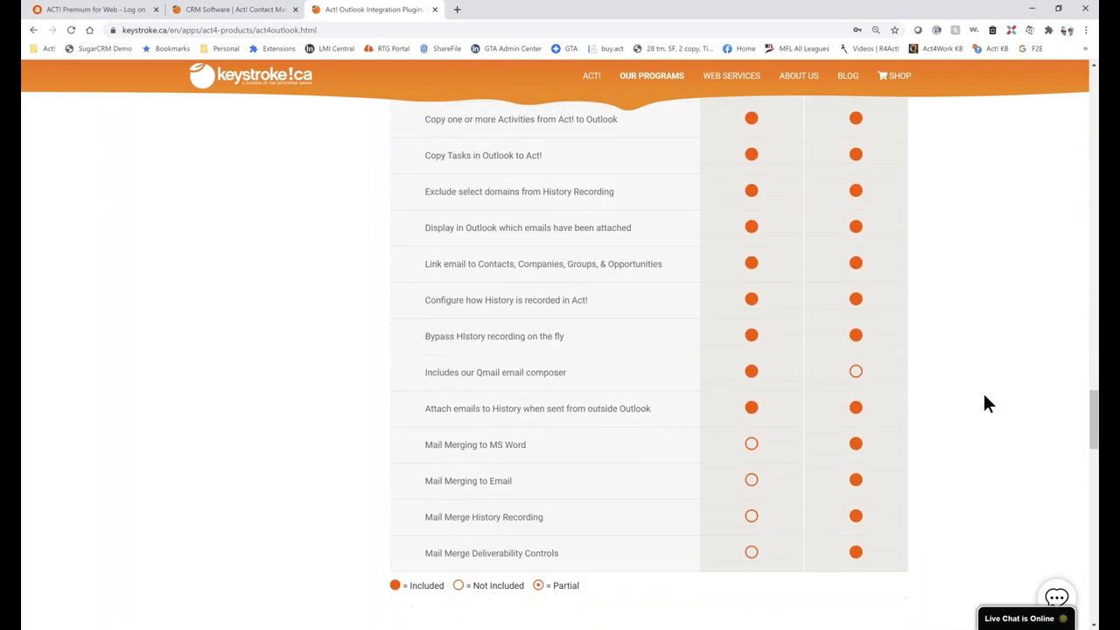
{"action": "scroll", "coordinate": [984, 400], "scroll_direction": "down", "scroll_amount": 3}
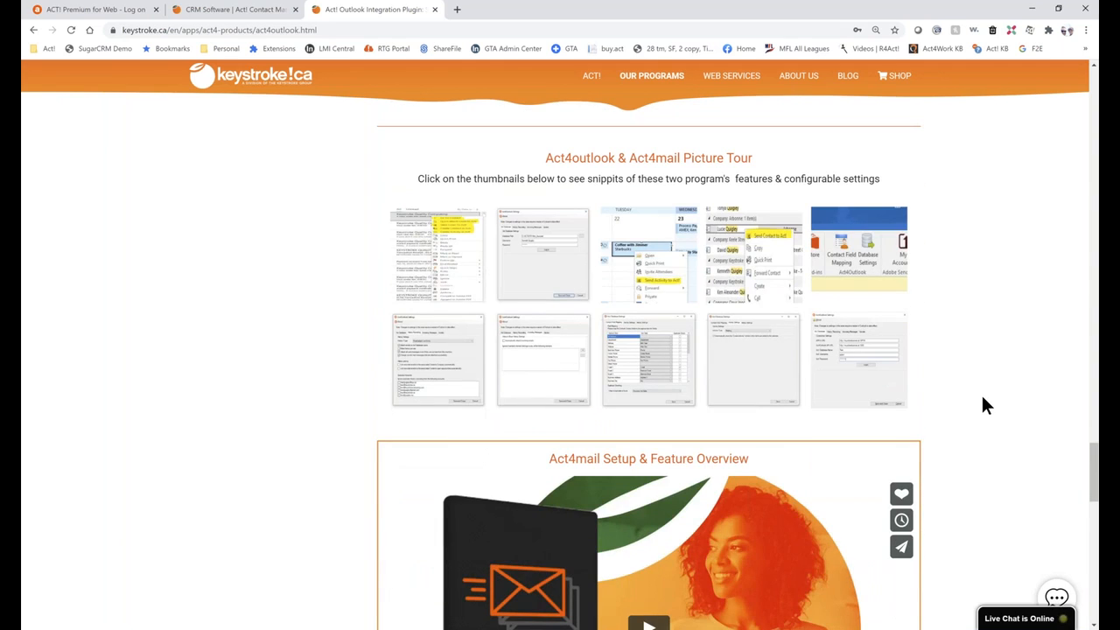
{"action": "scroll", "coordinate": [983, 403], "scroll_direction": "down", "scroll_amount": 1}
{"action": "scroll", "coordinate": [983, 403], "scroll_direction": "down", "scroll_amount": 3}
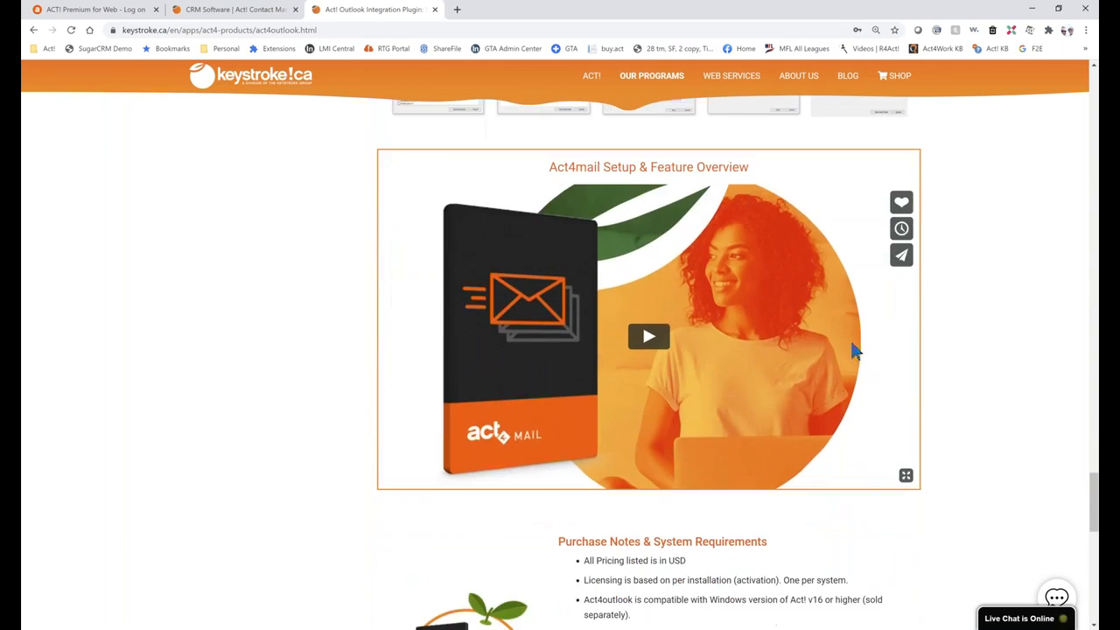
{"action": "scroll", "coordinate": [999, 380], "scroll_direction": "down", "scroll_amount": 4}
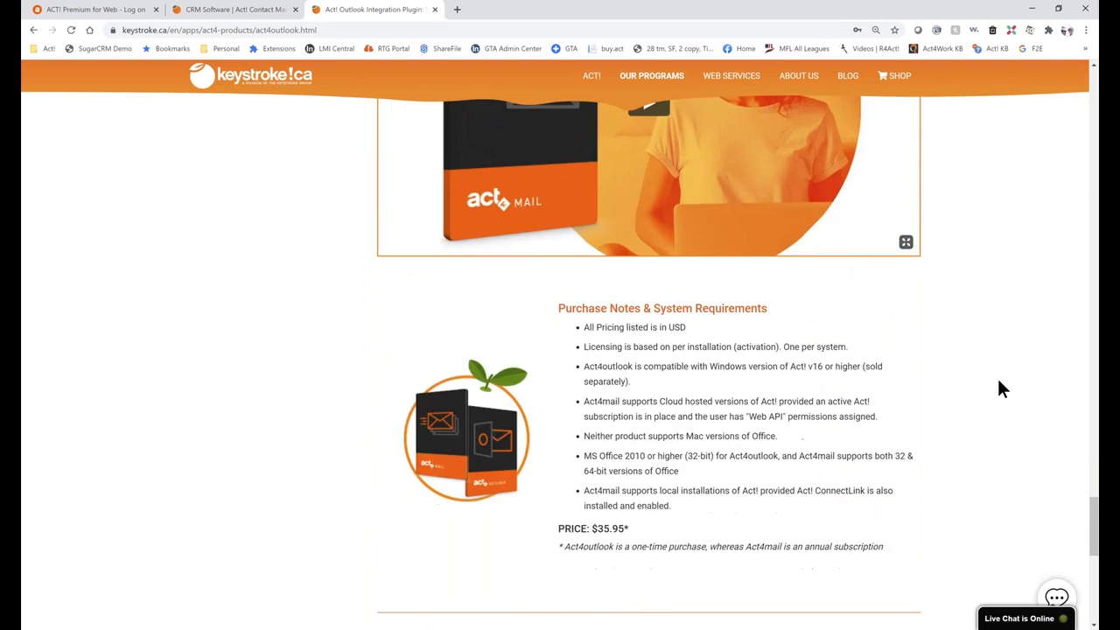
{"action": "scroll", "coordinate": [1002, 388], "scroll_direction": "down", "scroll_amount": 1}
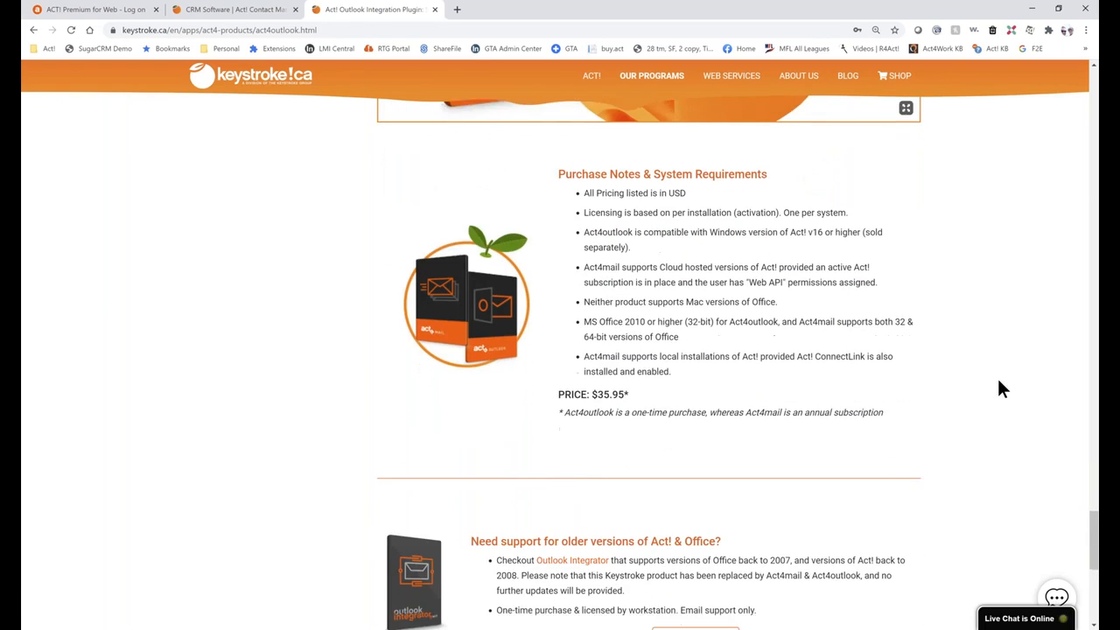
{"action": "scroll", "coordinate": [1001, 388], "scroll_direction": "up", "scroll_amount": 1}
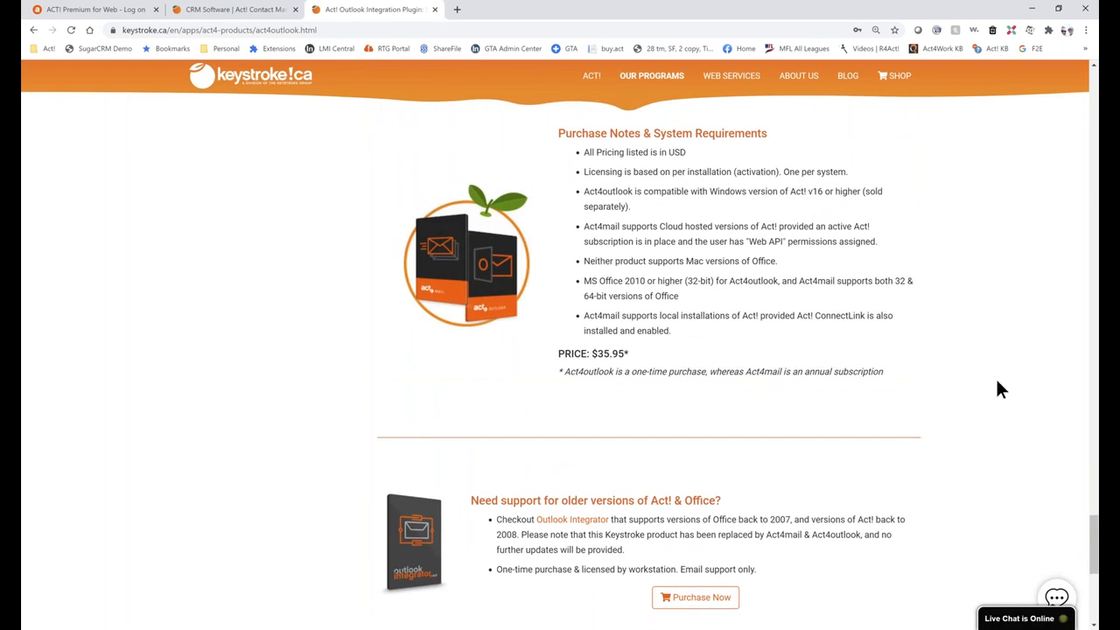